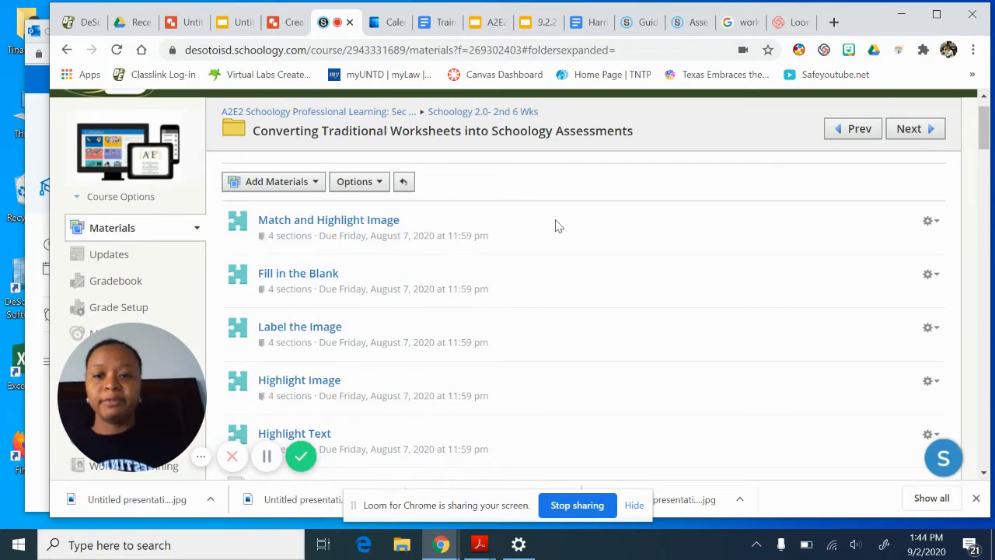
Open the questions of the Match and Highlight Image assessment and start a new preview attempt.
{"action": "left_click", "coordinate": [370, 222]}
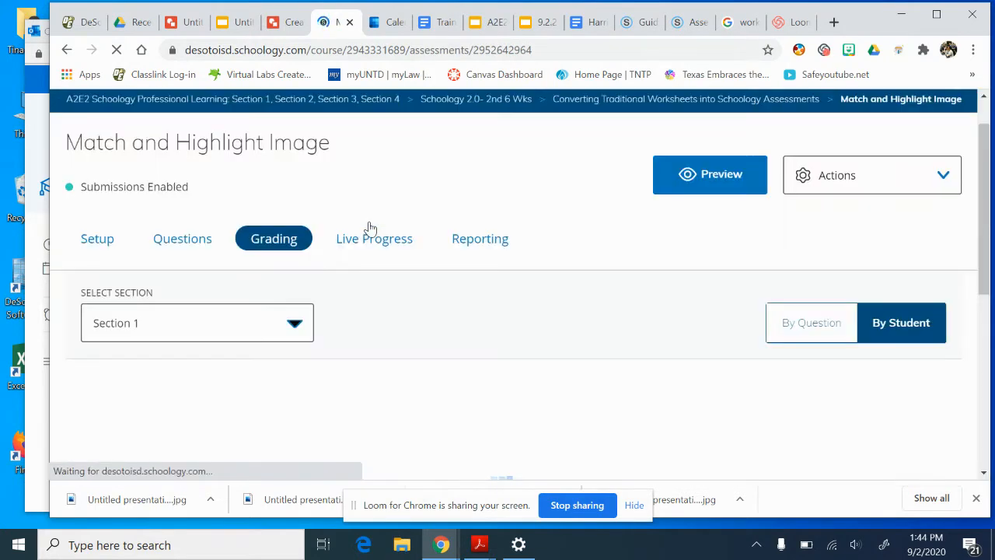
{"action": "left_click", "coordinate": [200, 246]}
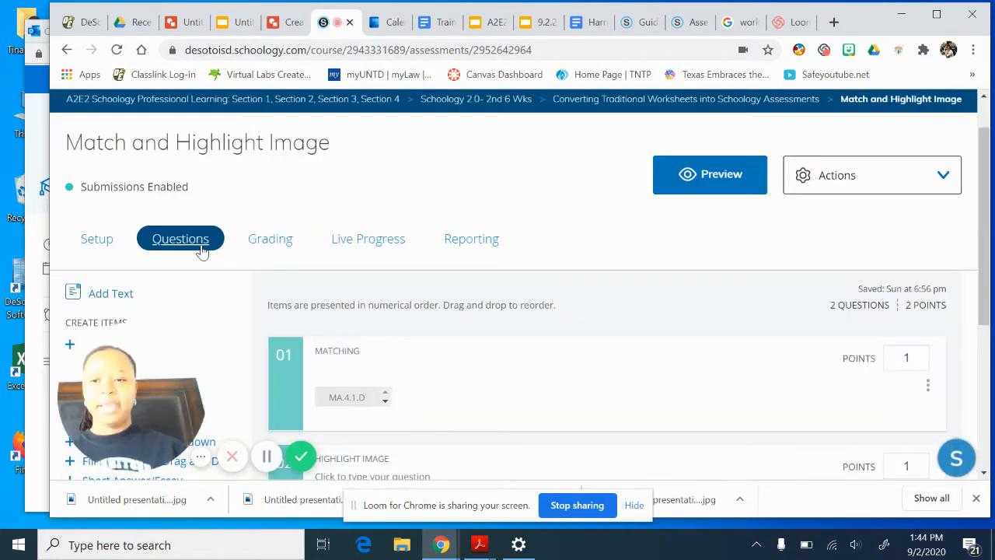
{"action": "scroll", "coordinate": [529, 342], "scroll_direction": "down", "scroll_amount": 2}
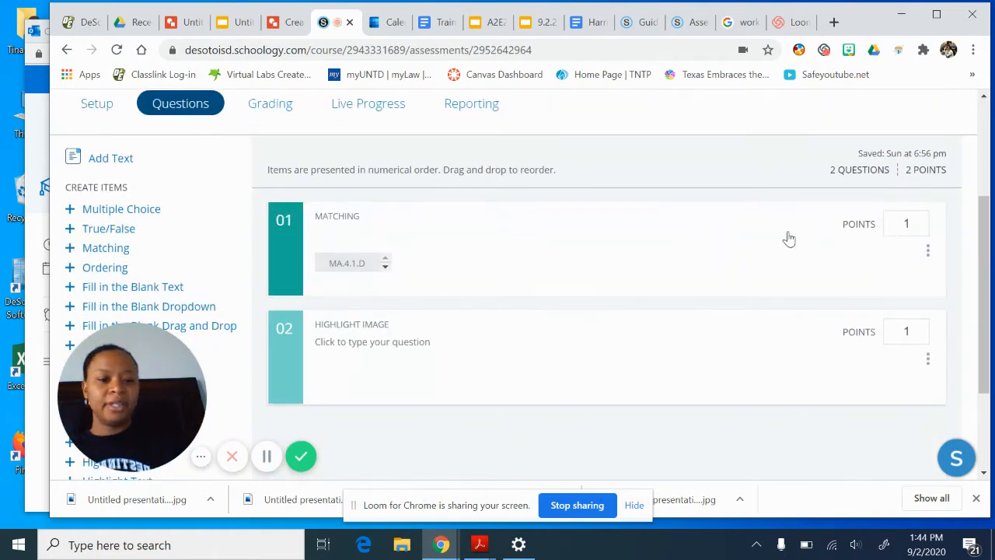
{"action": "scroll", "coordinate": [786, 238], "scroll_direction": "up", "scroll_amount": 3}
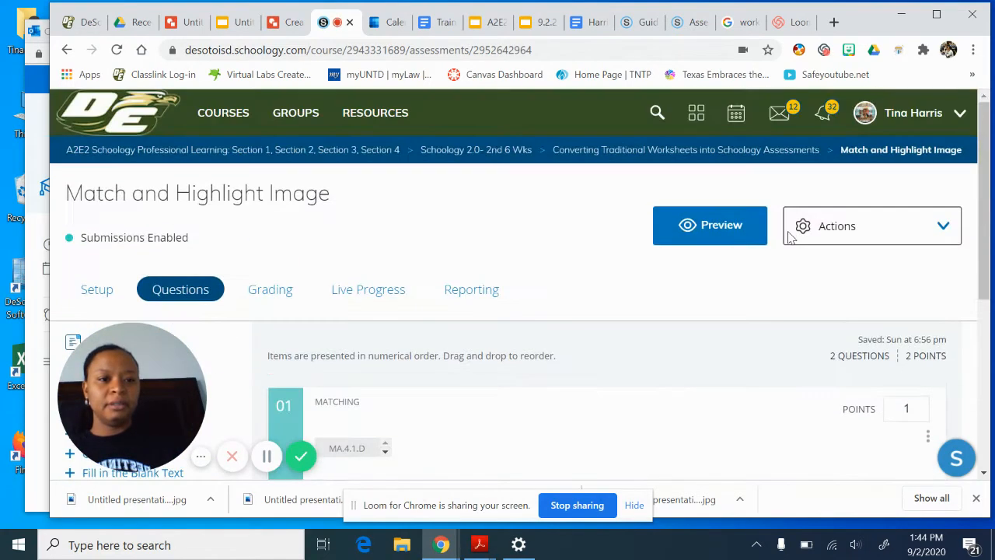
{"action": "left_click", "coordinate": [720, 236]}
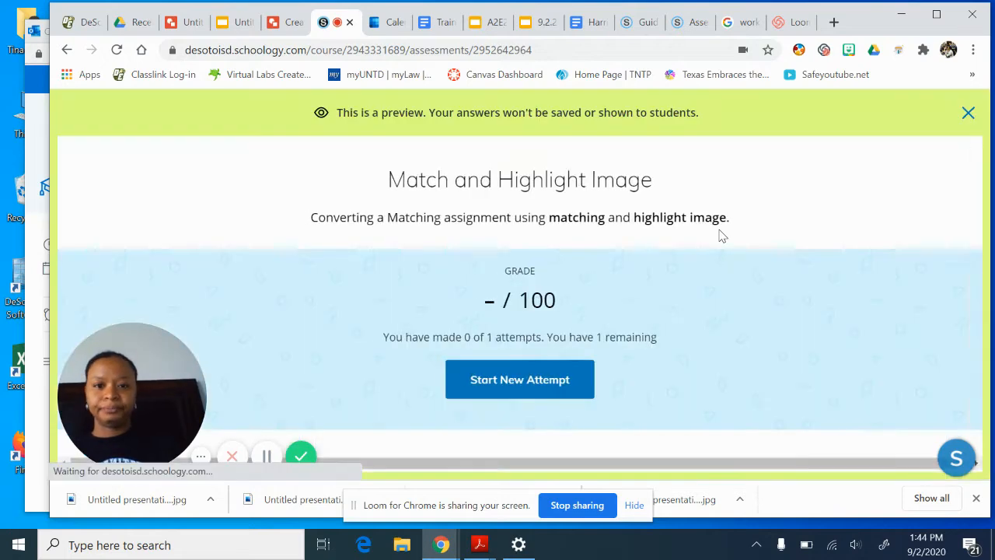
{"action": "left_click", "coordinate": [494, 378]}
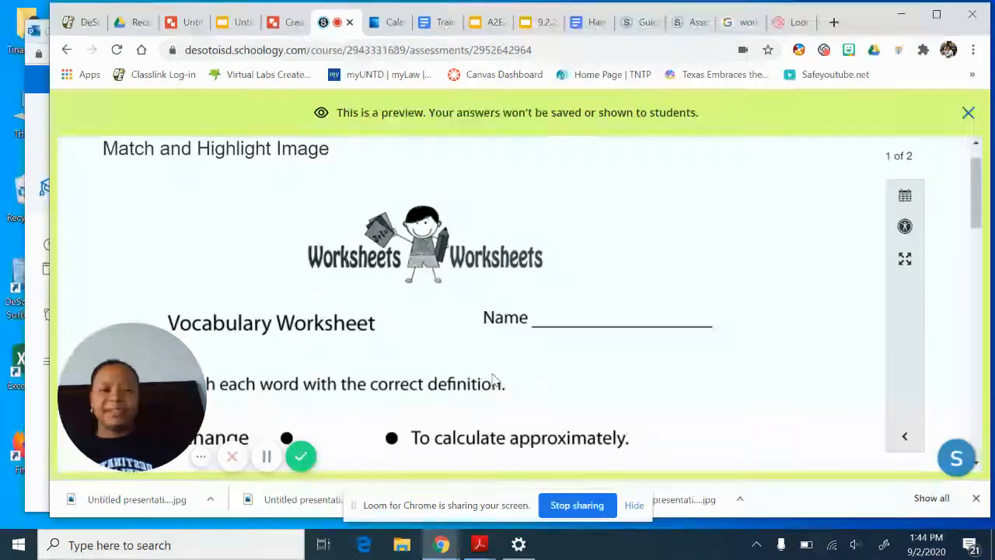
Examine the vocabulary worksheet image, the matching rows beneath it and the available answer choices.
{"action": "scroll", "coordinate": [709, 355], "scroll_direction": "down", "scroll_amount": 1}
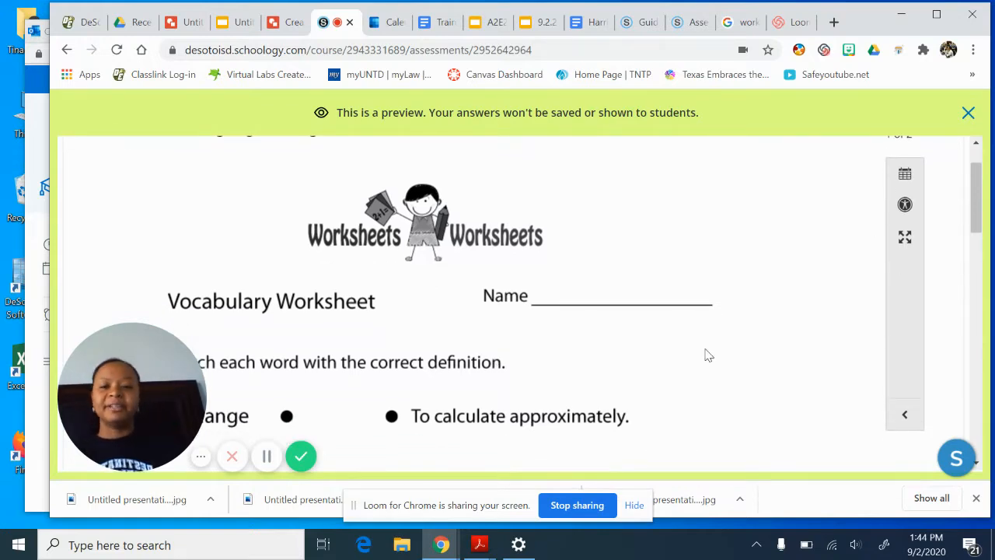
{"action": "scroll", "coordinate": [709, 356], "scroll_direction": "down", "scroll_amount": 5}
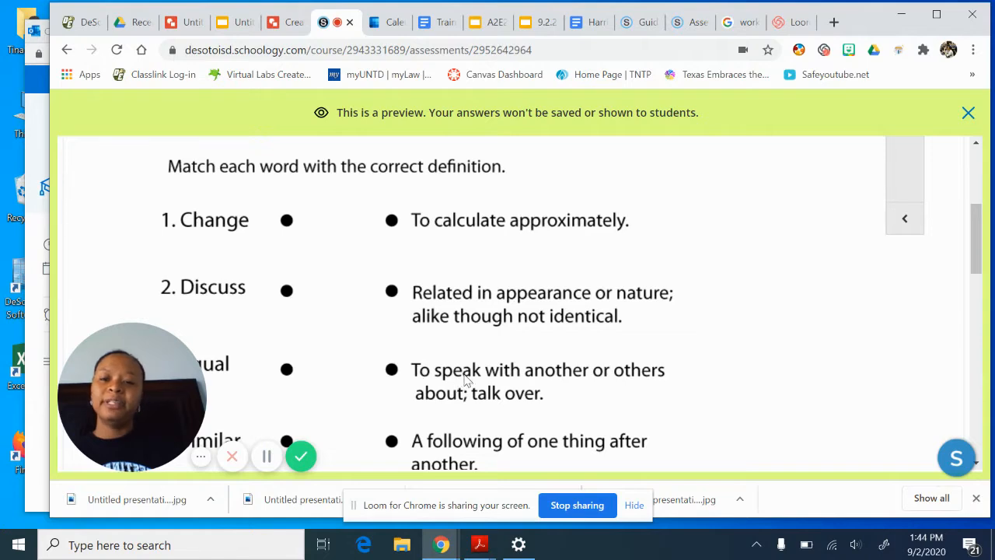
{"action": "scroll", "coordinate": [463, 381], "scroll_direction": "down", "scroll_amount": 5}
{"action": "scroll", "coordinate": [465, 379], "scroll_direction": "down", "scroll_amount": 3}
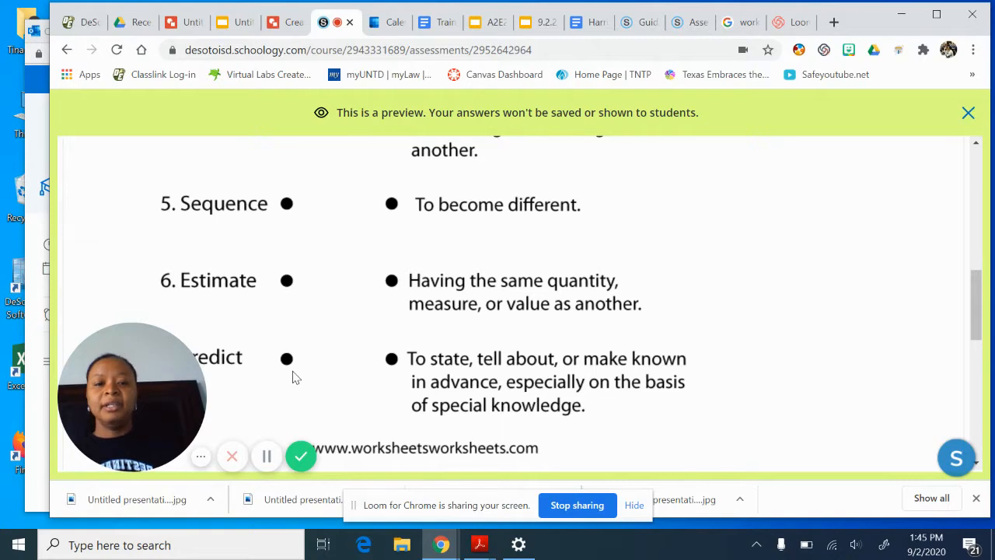
{"action": "scroll", "coordinate": [291, 377], "scroll_direction": "down", "scroll_amount": 2}
{"action": "scroll", "coordinate": [459, 329], "scroll_direction": "down", "scroll_amount": 3}
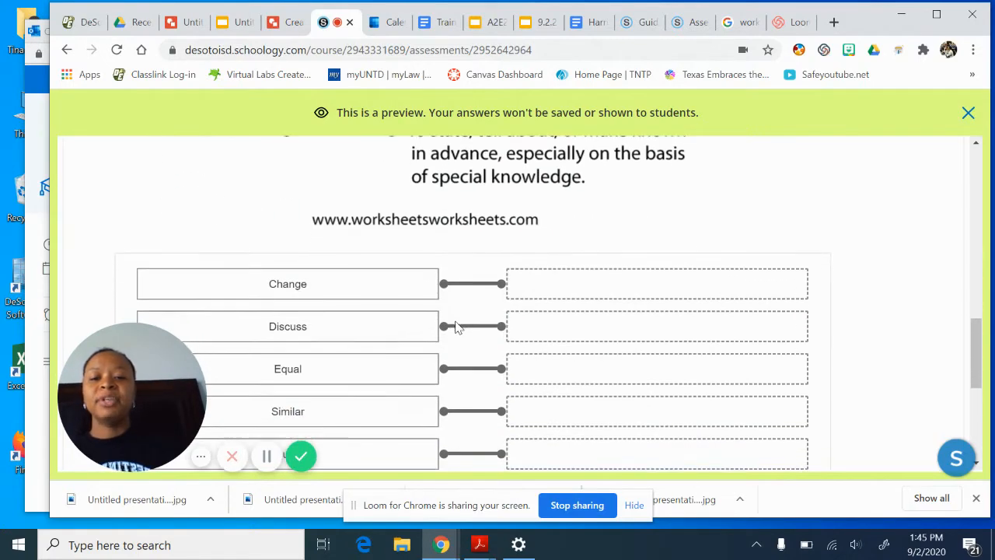
{"action": "scroll", "coordinate": [456, 197], "scroll_direction": "down", "scroll_amount": 2}
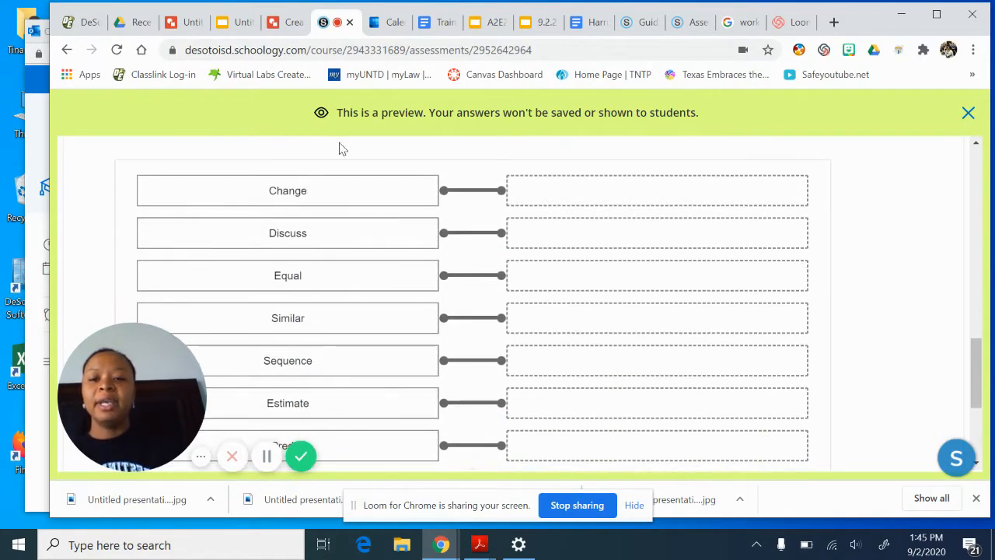
{"action": "scroll", "coordinate": [342, 150], "scroll_direction": "up", "scroll_amount": 5}
{"action": "scroll", "coordinate": [257, 334], "scroll_direction": "down", "scroll_amount": 3}
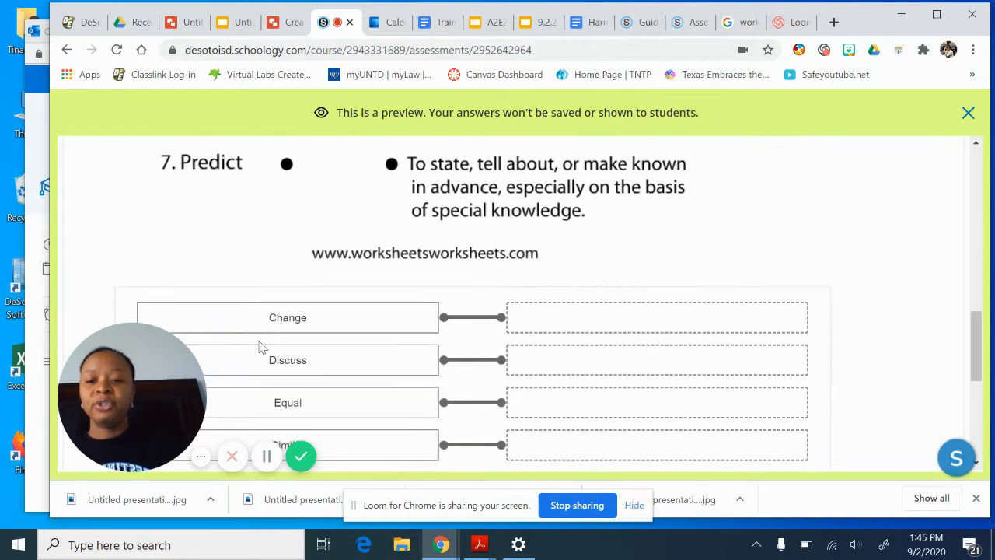
{"action": "scroll", "coordinate": [296, 268], "scroll_direction": "down", "scroll_amount": 2}
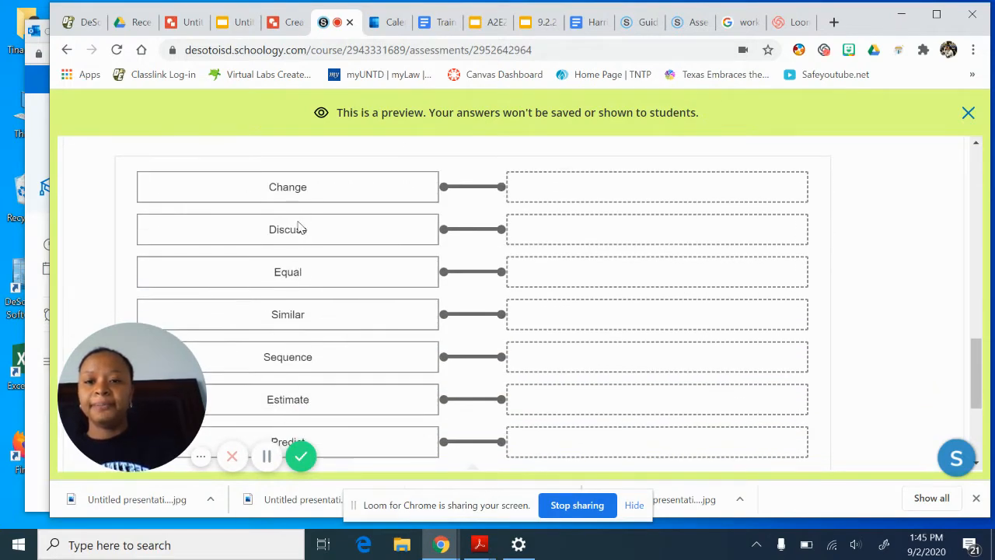
{"action": "scroll", "coordinate": [362, 171], "scroll_direction": "up", "scroll_amount": 5}
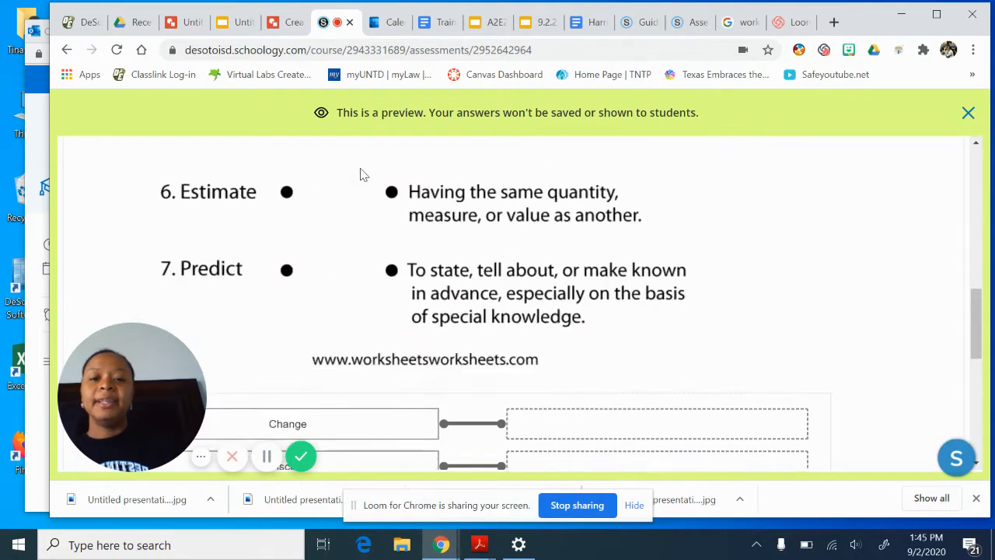
{"action": "scroll", "coordinate": [455, 348], "scroll_direction": "down", "scroll_amount": 4}
{"action": "scroll", "coordinate": [455, 349], "scroll_direction": "down", "scroll_amount": 1}
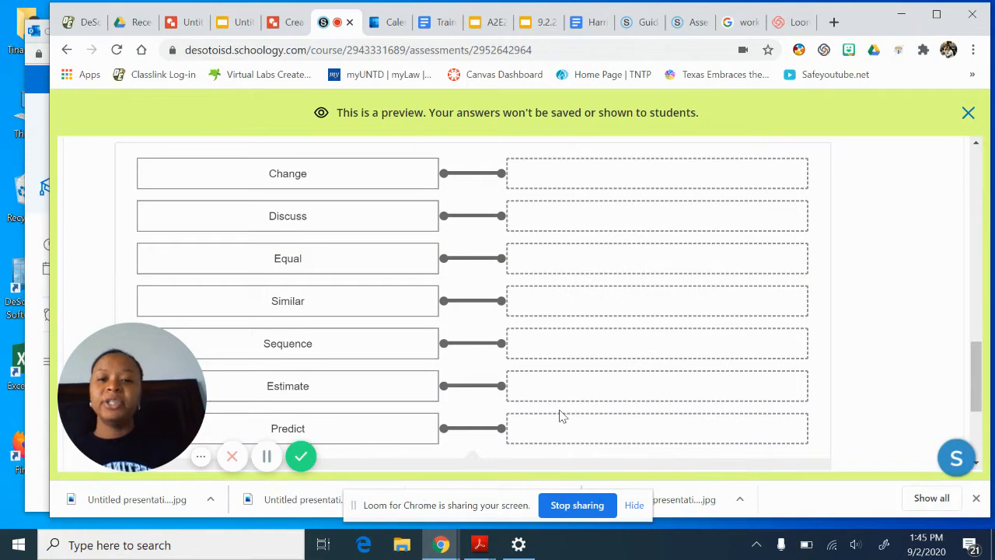
{"action": "scroll", "coordinate": [560, 416], "scroll_direction": "up", "scroll_amount": 5}
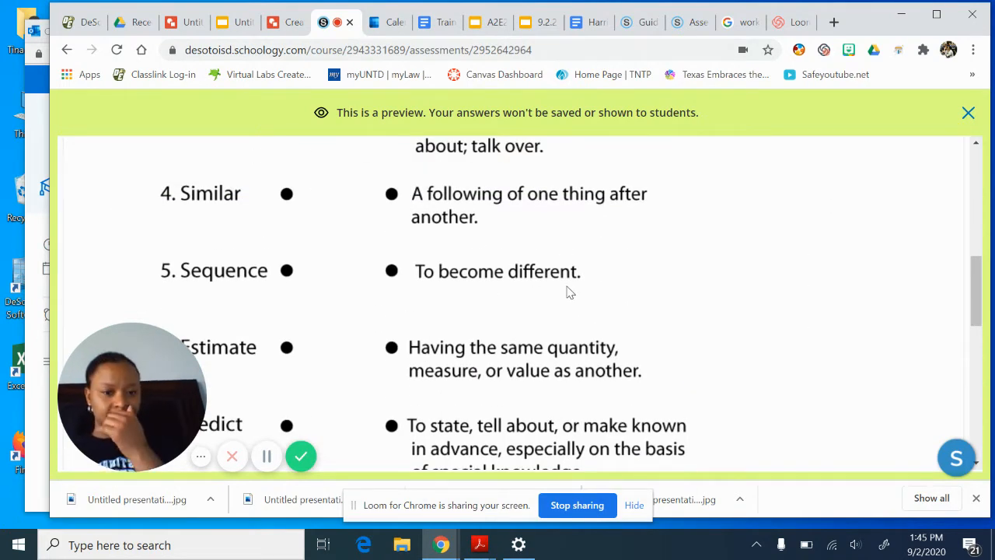
{"action": "scroll", "coordinate": [570, 292], "scroll_direction": "down", "scroll_amount": 10}
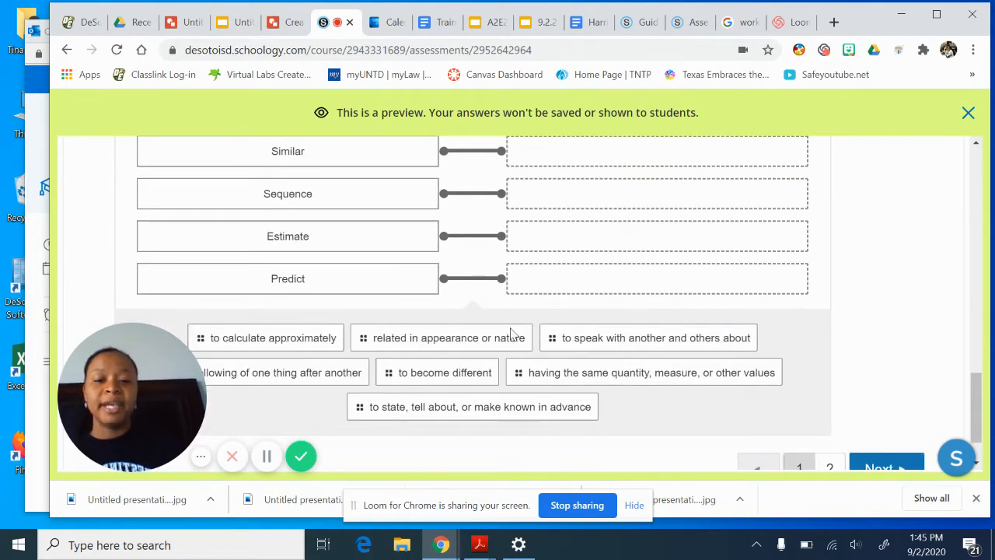
Match "related in appearance or nature" to Estimate and "a following of one thing after another" to Sequence, then close the preview.
{"action": "left_click_drag", "start_coordinate": [456, 338], "coordinate": [622, 241]}
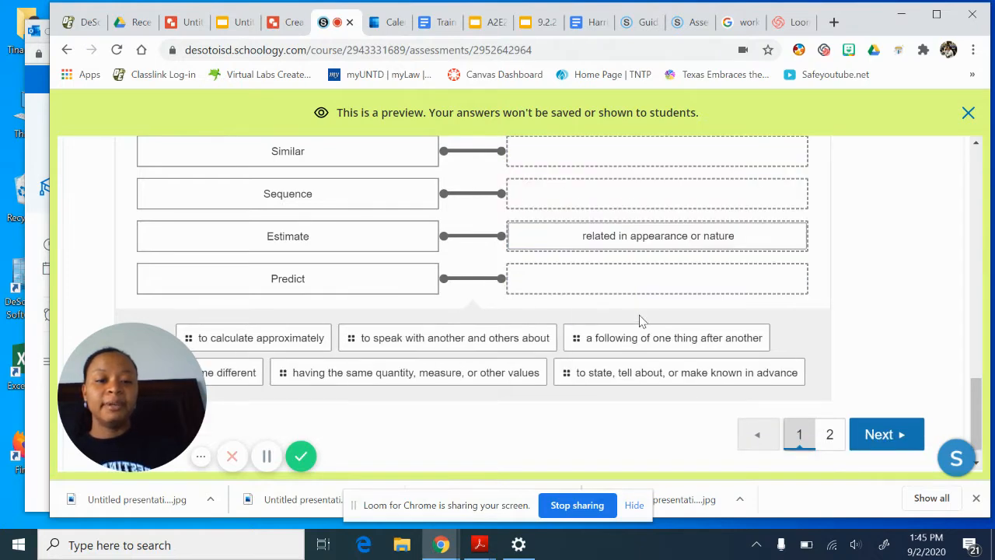
{"action": "left_click_drag", "start_coordinate": [639, 322], "coordinate": [617, 218]}
{"action": "left_click_drag", "start_coordinate": [587, 342], "coordinate": [595, 201]}
{"action": "scroll", "coordinate": [828, 334], "scroll_direction": "up", "scroll_amount": 2}
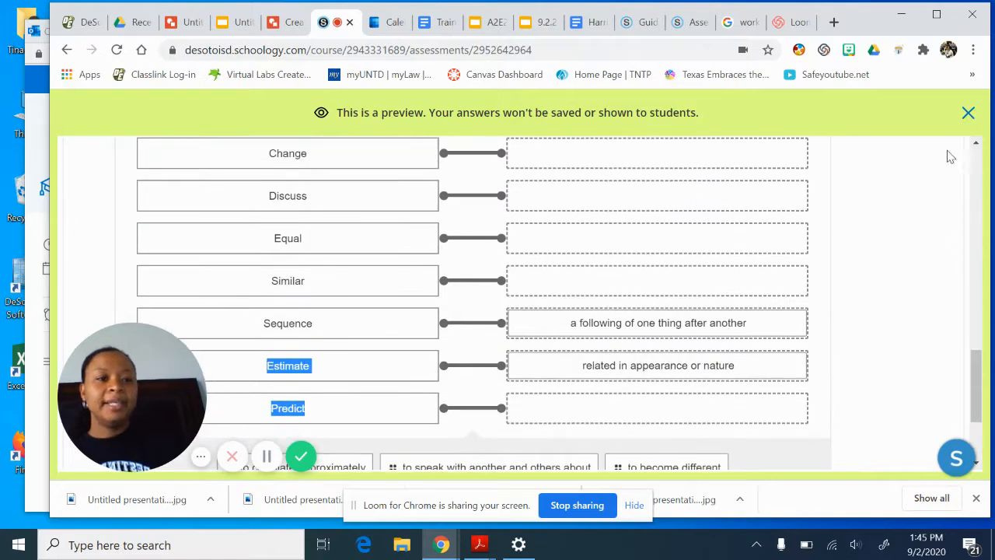
{"action": "left_click", "coordinate": [968, 113]}
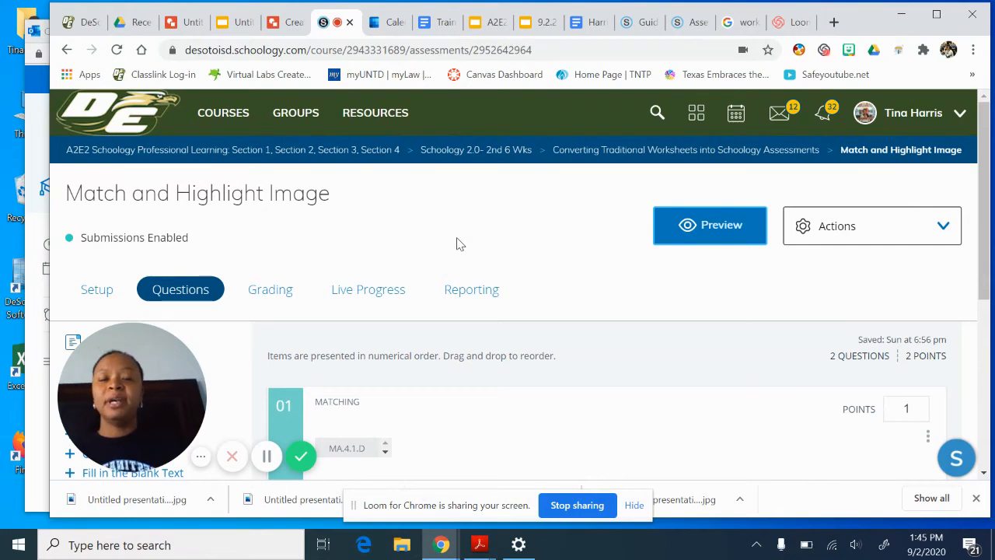
Start a new assessment named "Count and Match" in the Converting Traditional Worksheets into Schoology Assessments folder.
{"action": "left_click", "coordinate": [767, 150]}
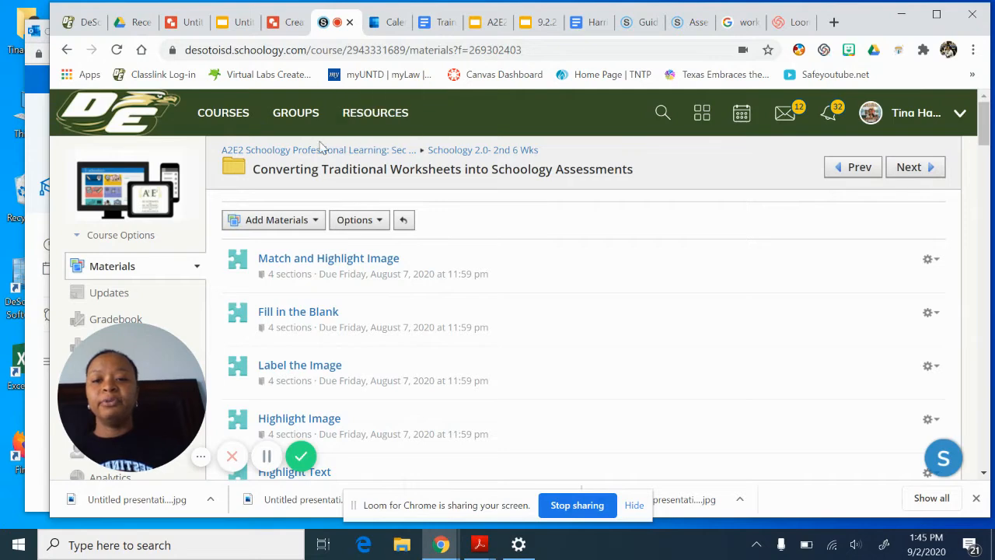
{"action": "left_click", "coordinate": [313, 221]}
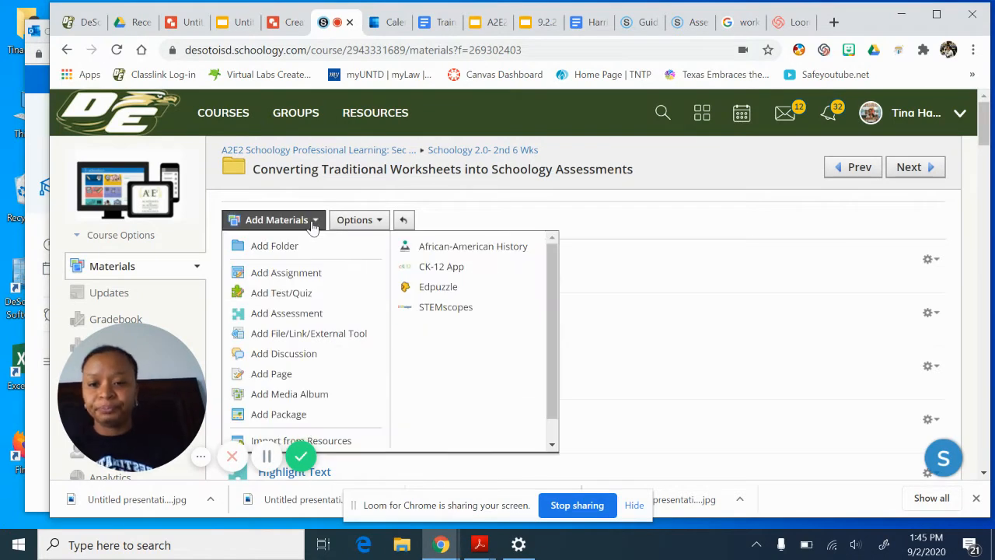
{"action": "left_click", "coordinate": [303, 313]}
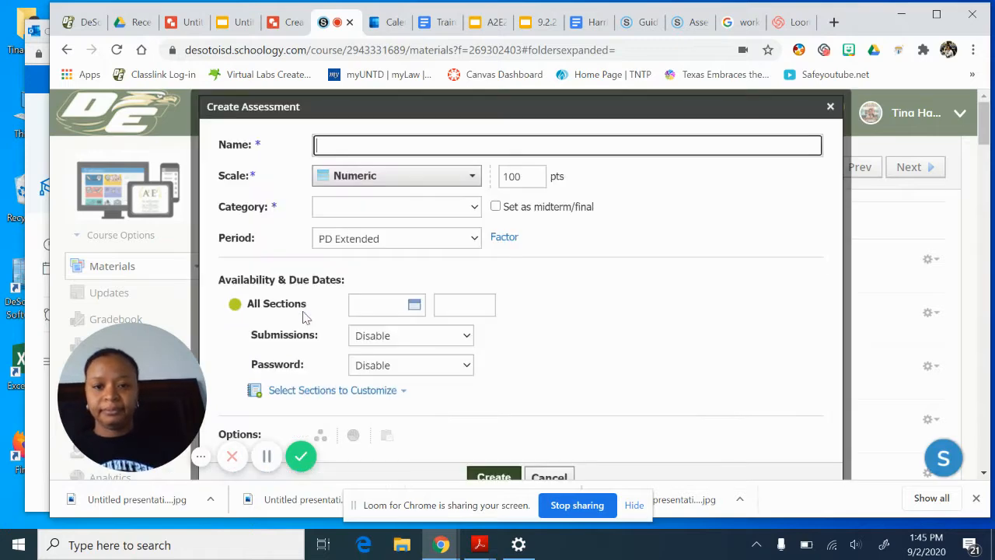
{"action": "type", "text": "Cou"}
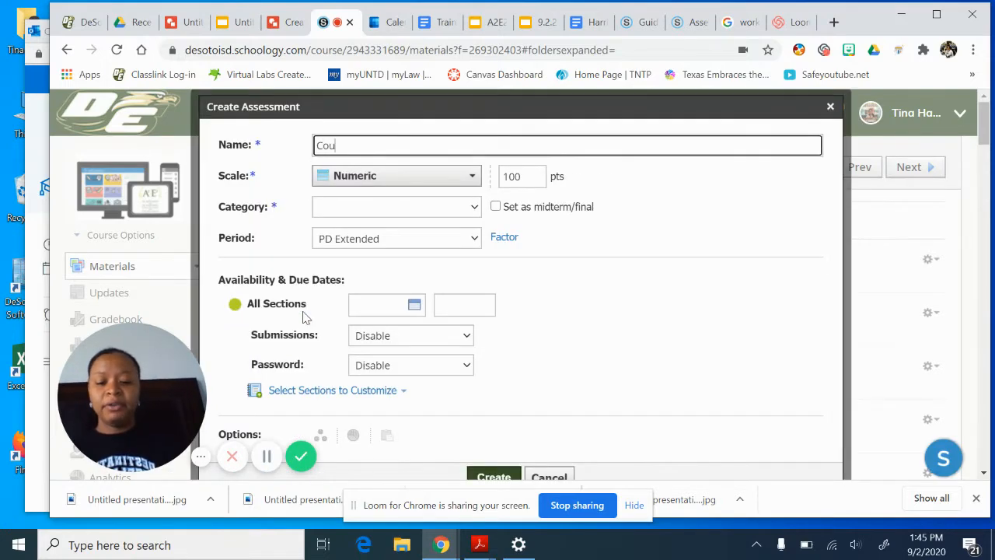
{"action": "type", "text": "nt and Match"}
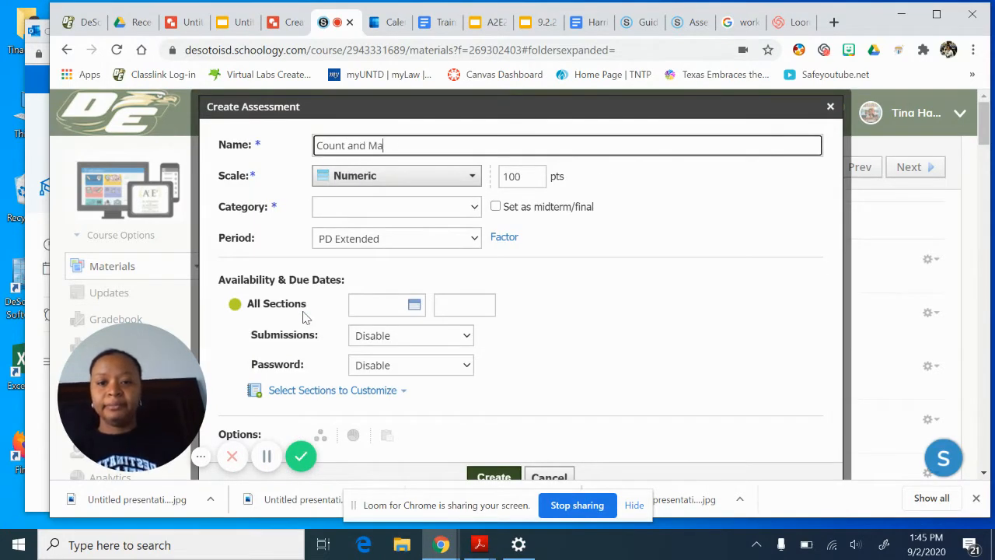
Set the assessment's category to homework and its due date to 9/09/20 for all sections.
{"action": "left_click", "coordinate": [371, 206]}
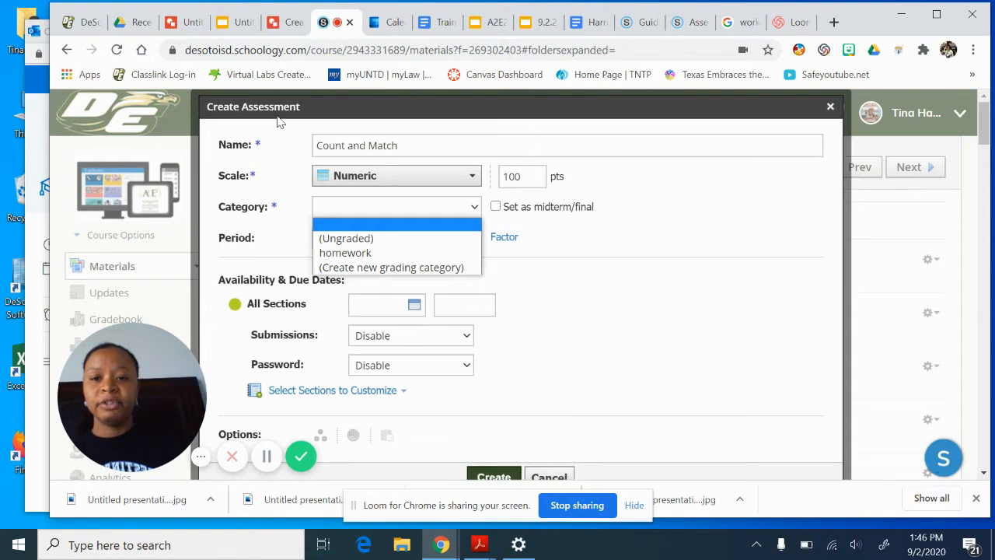
{"action": "left_click", "coordinate": [360, 253]}
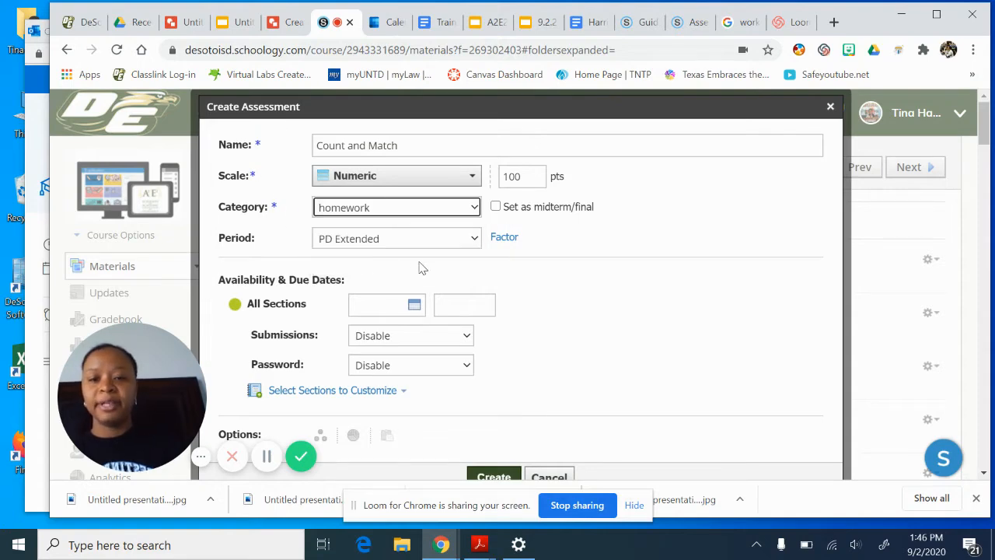
{"action": "left_click", "coordinate": [399, 308]}
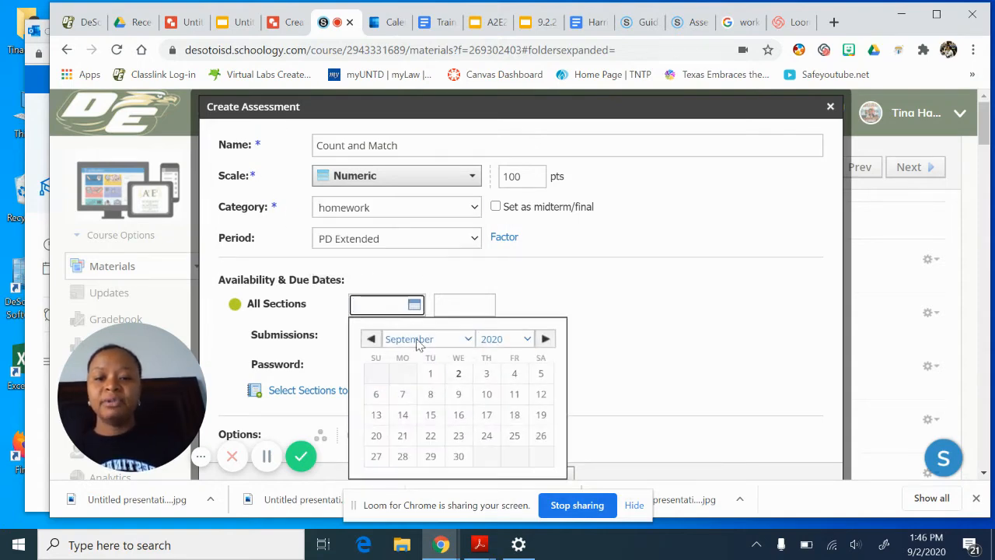
{"action": "left_click", "coordinate": [456, 394]}
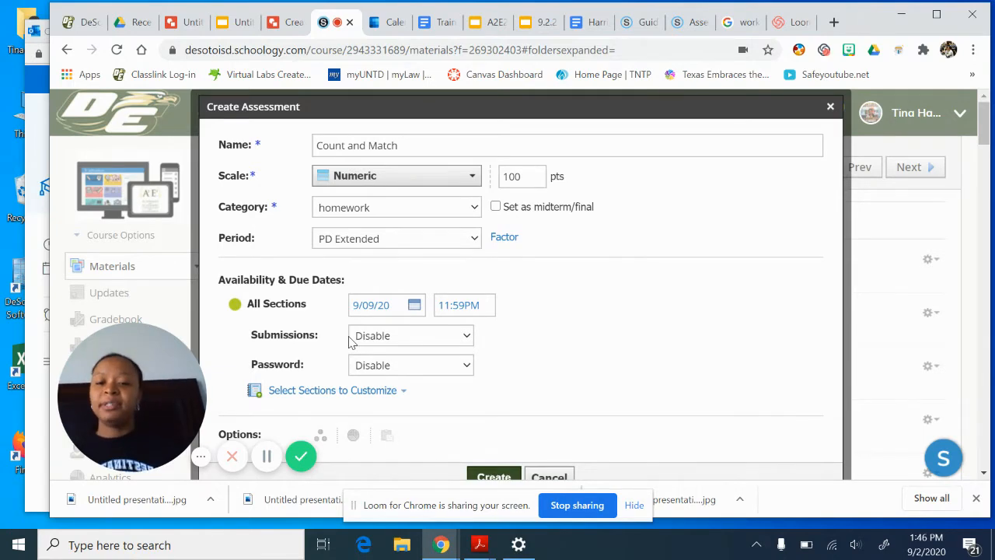
Enable submissions for all sections and create the assessment.
{"action": "left_click", "coordinate": [419, 343]}
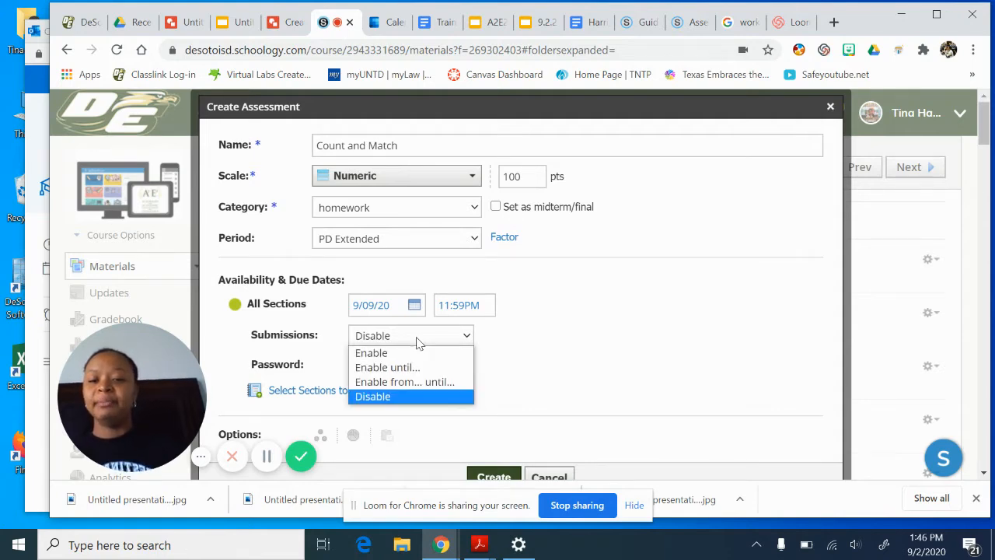
{"action": "left_click", "coordinate": [413, 354]}
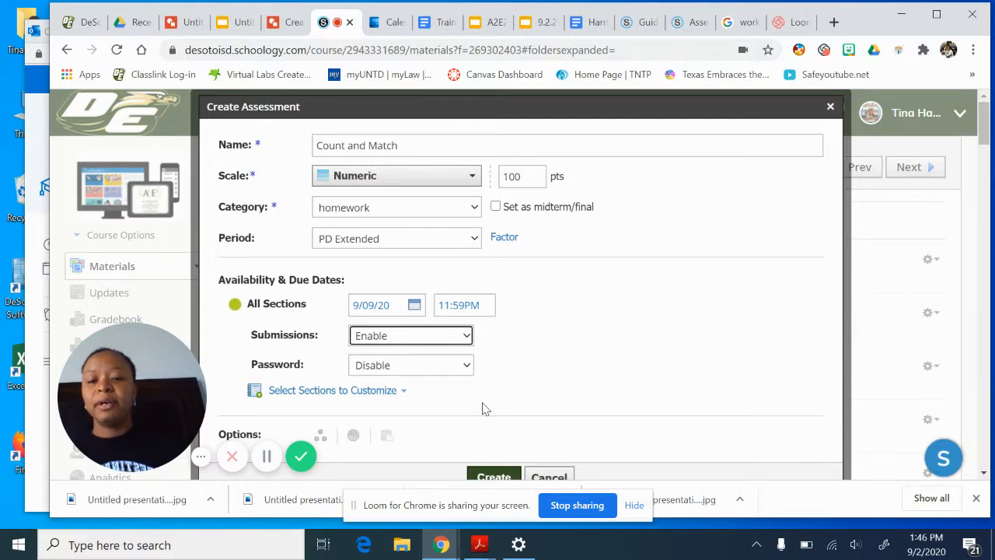
{"action": "scroll", "coordinate": [482, 409], "scroll_direction": "down", "scroll_amount": 1}
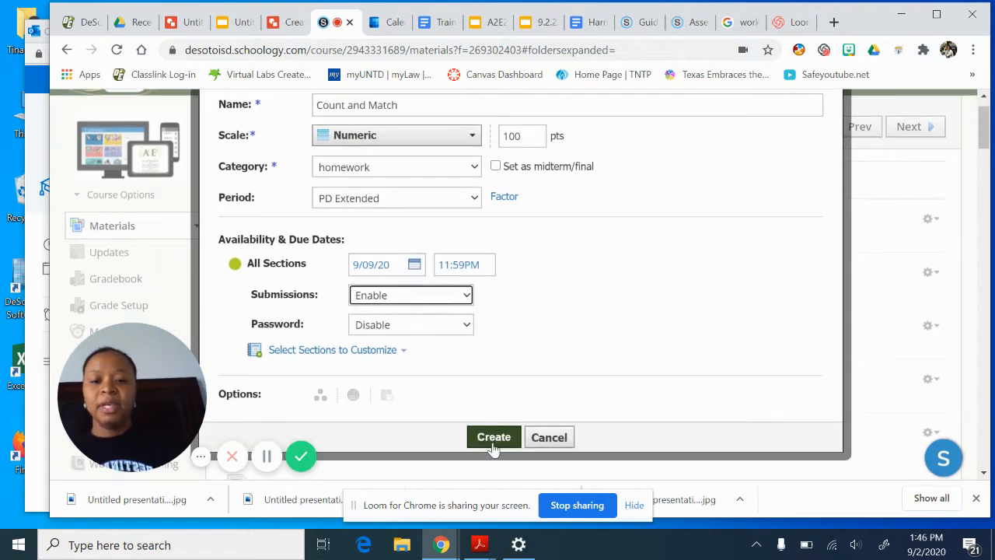
{"action": "left_click", "coordinate": [493, 443]}
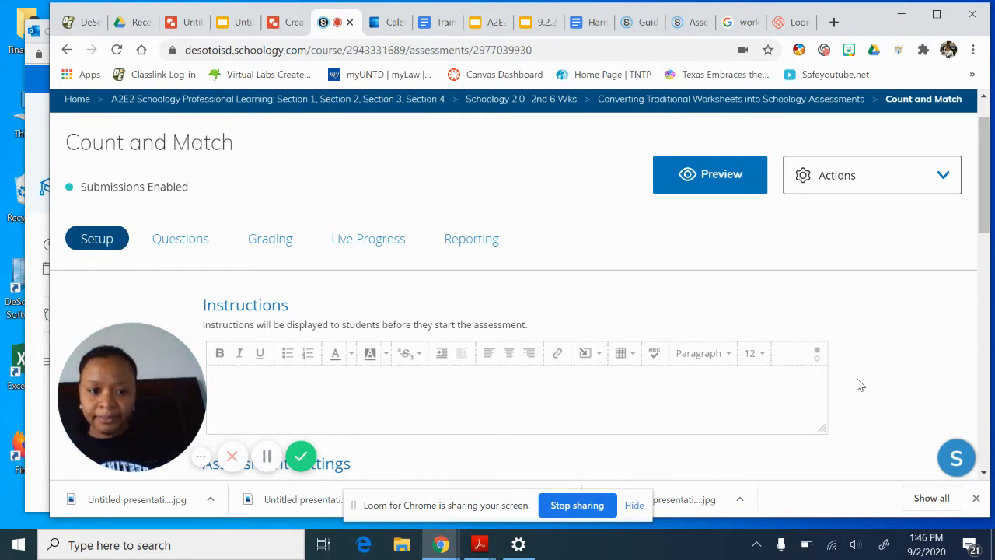
Allow students to flag questions for review and to eliminate answer choices in the assessment toolbar settings.
{"action": "scroll", "coordinate": [860, 384], "scroll_direction": "down", "scroll_amount": 2}
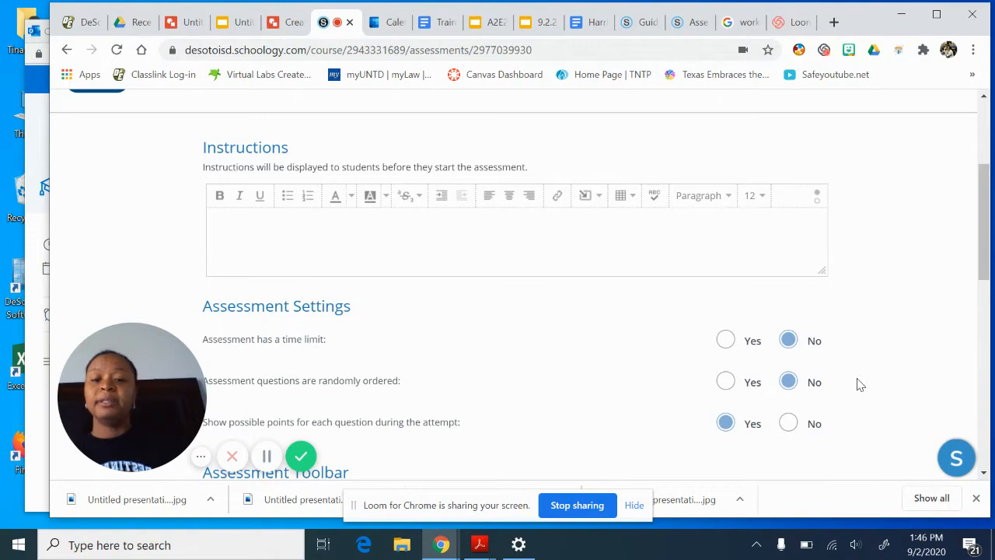
{"action": "scroll", "coordinate": [859, 384], "scroll_direction": "down", "scroll_amount": 1}
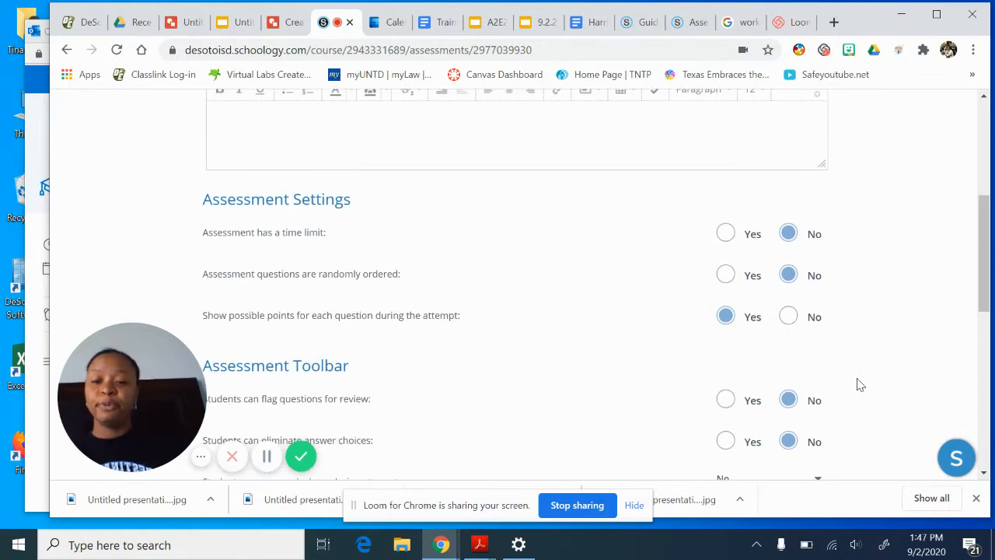
{"action": "scroll", "coordinate": [859, 384], "scroll_direction": "down", "scroll_amount": 2}
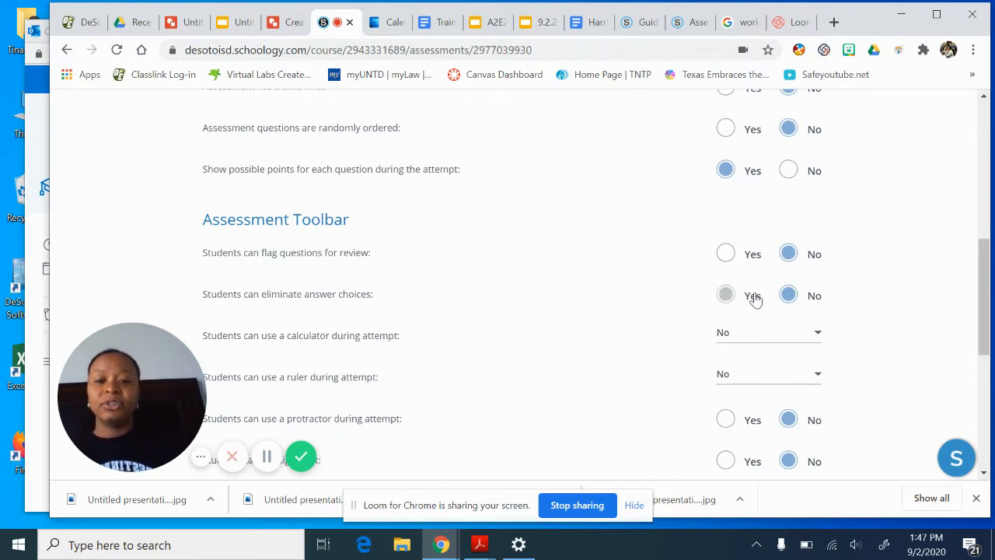
{"action": "left_click", "coordinate": [727, 252]}
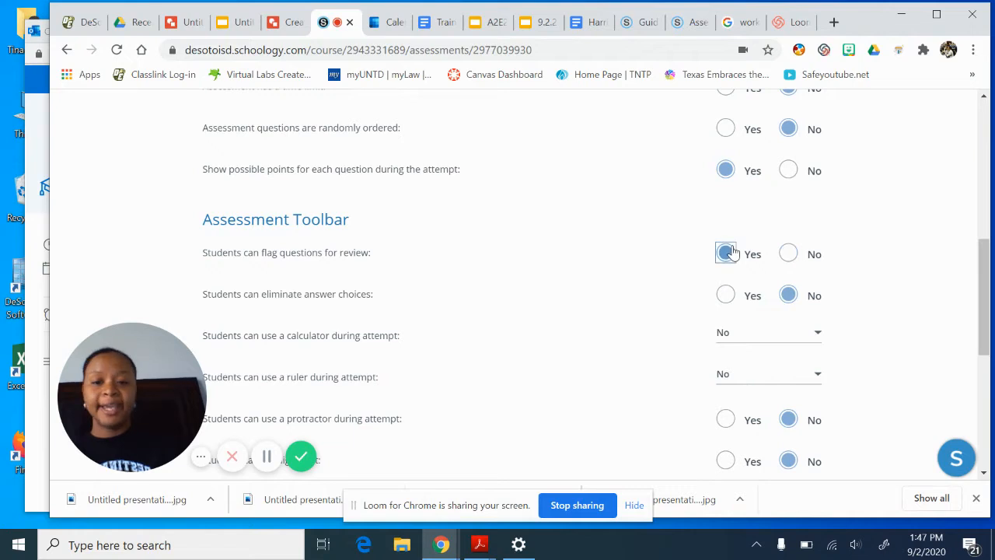
{"action": "left_click", "coordinate": [725, 296]}
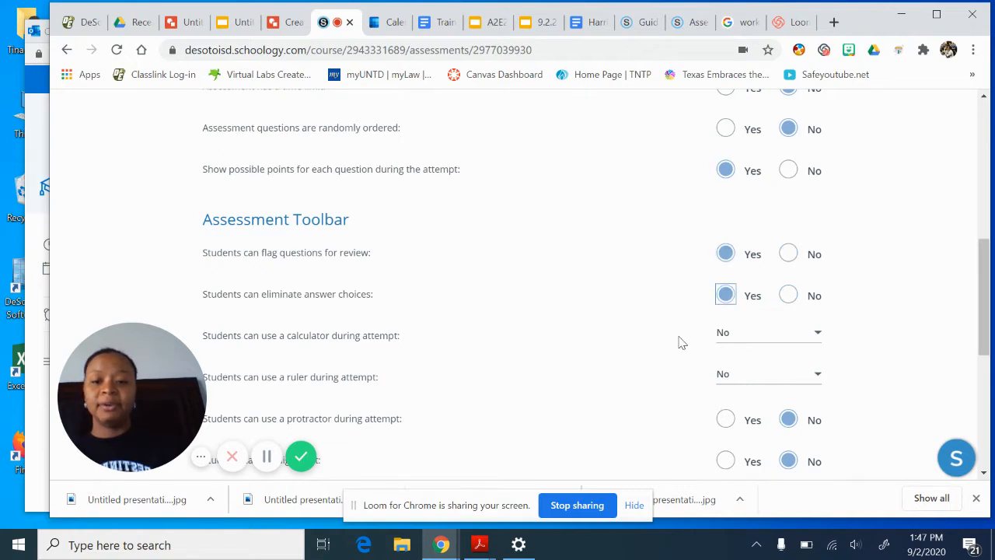
Allow students to highlight text and to use a notepad during the assessment.
{"action": "scroll", "coordinate": [679, 342], "scroll_direction": "down", "scroll_amount": 1}
{"action": "scroll", "coordinate": [694, 366], "scroll_direction": "down", "scroll_amount": 1}
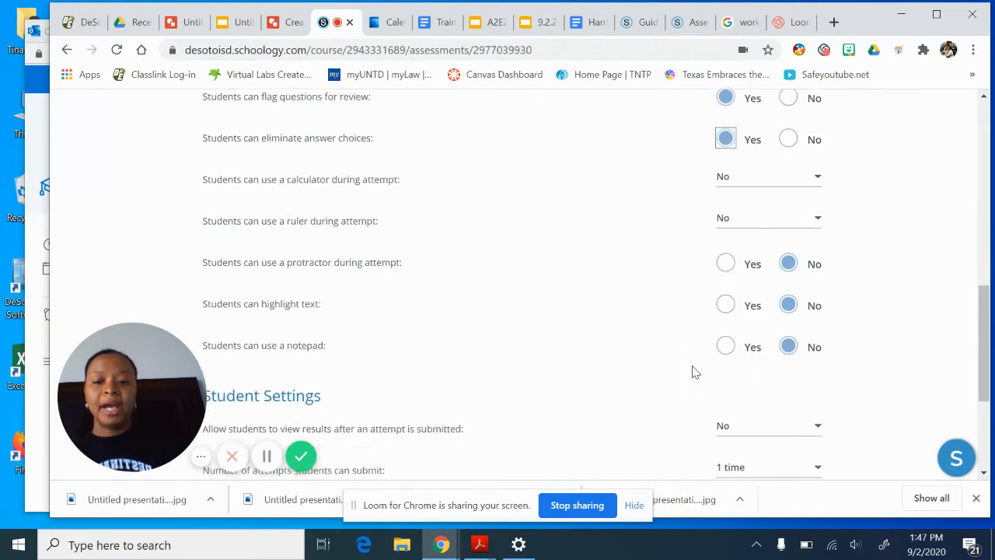
{"action": "left_click", "coordinate": [738, 298]}
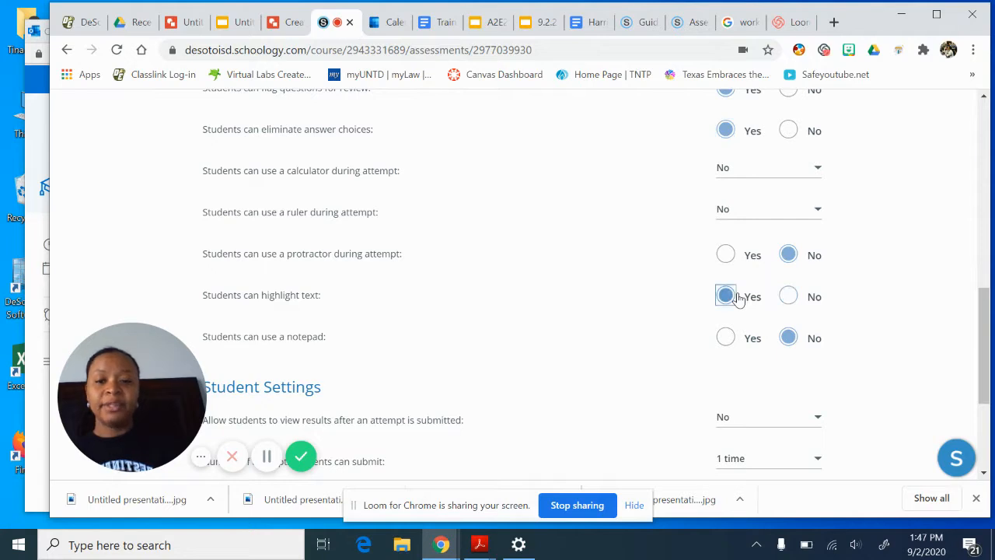
{"action": "left_click", "coordinate": [725, 337]}
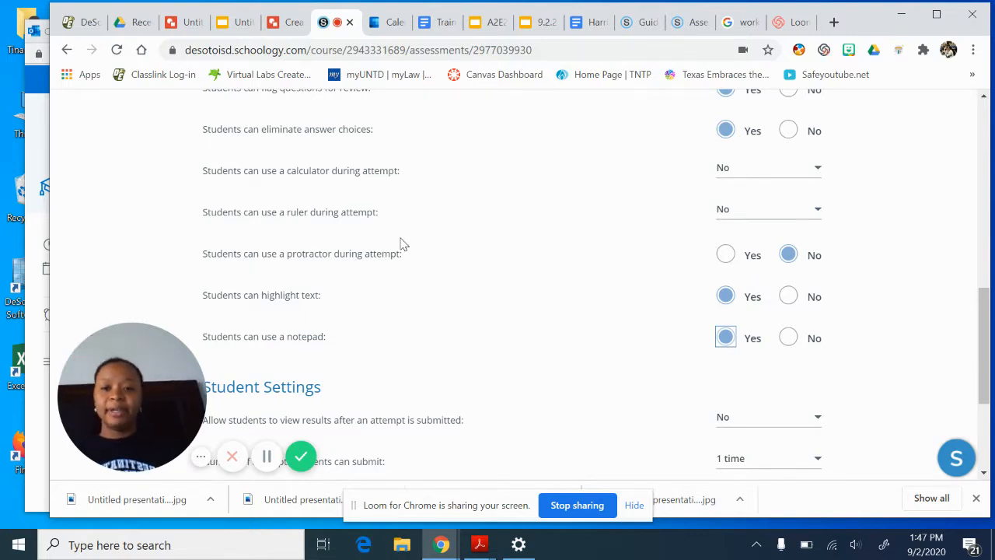
Set viewing of results after a submitted attempt to Yes and save the assessment settings.
{"action": "scroll", "coordinate": [403, 245], "scroll_direction": "down", "scroll_amount": 1}
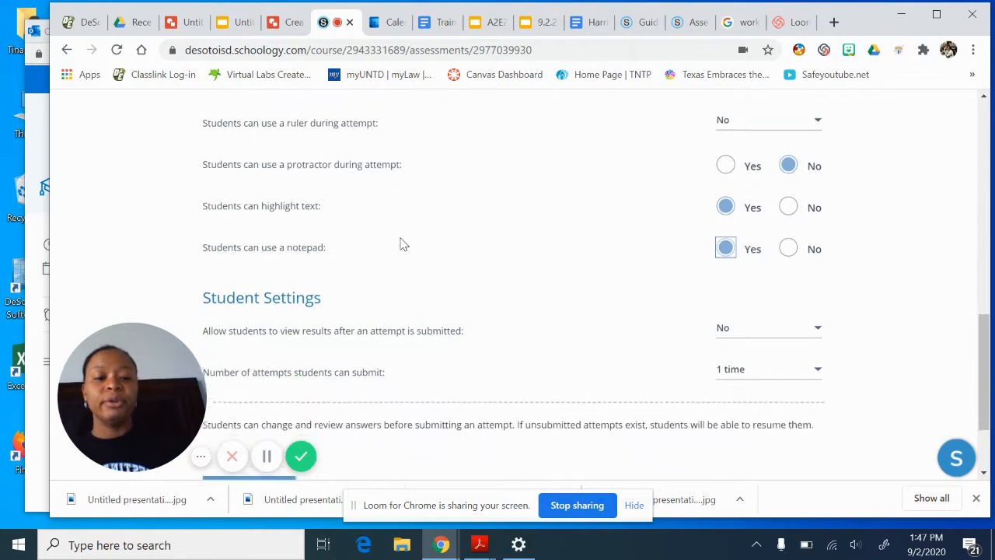
{"action": "left_click", "coordinate": [811, 329]}
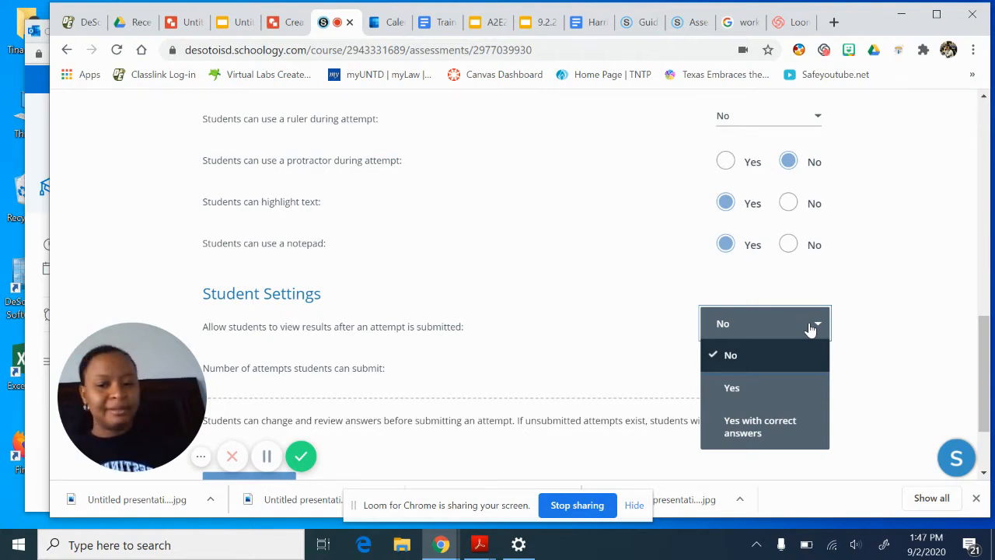
{"action": "left_click", "coordinate": [801, 388]}
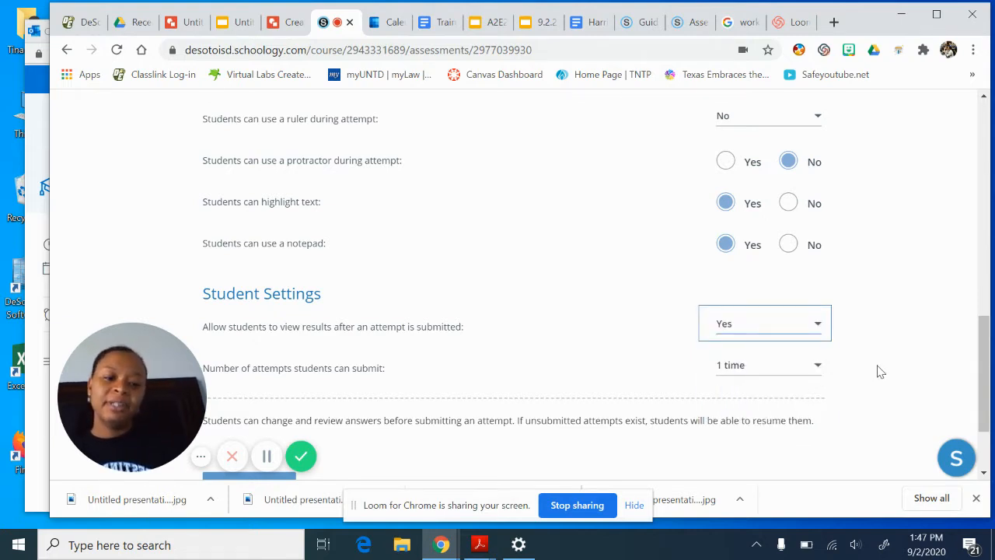
{"action": "scroll", "coordinate": [879, 371], "scroll_direction": "down", "scroll_amount": 3}
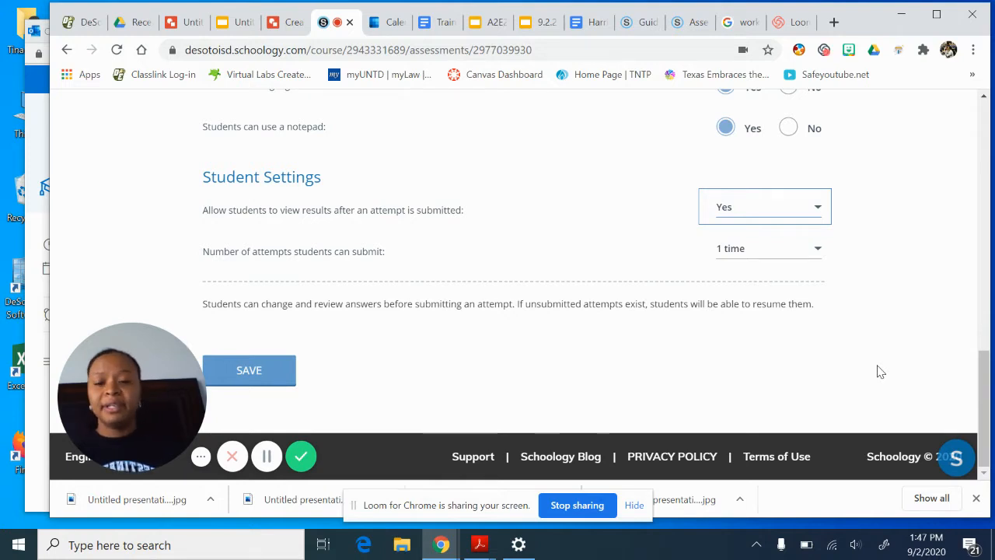
{"action": "left_click", "coordinate": [275, 373]}
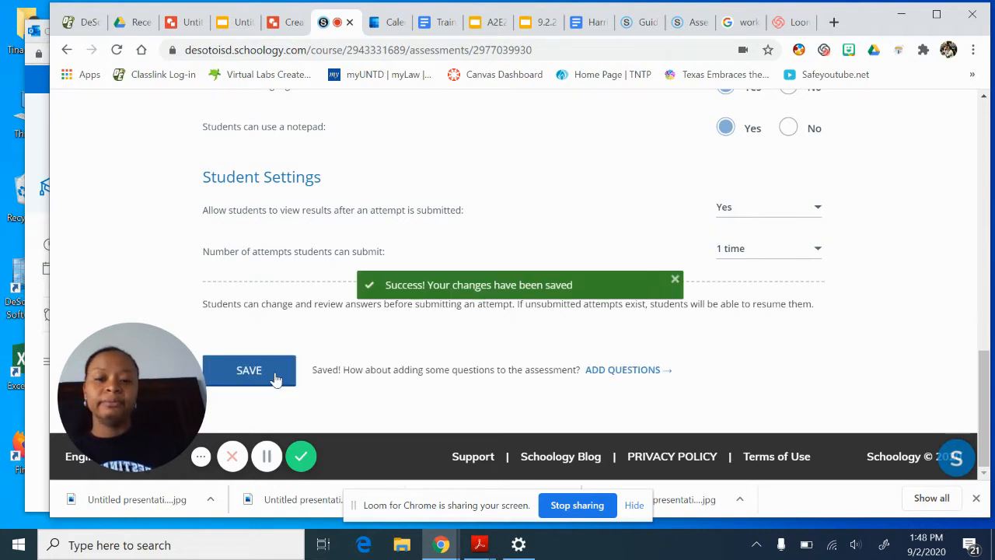
Go on to the assessment's questions and add a Matching question.
{"action": "left_click", "coordinate": [636, 373]}
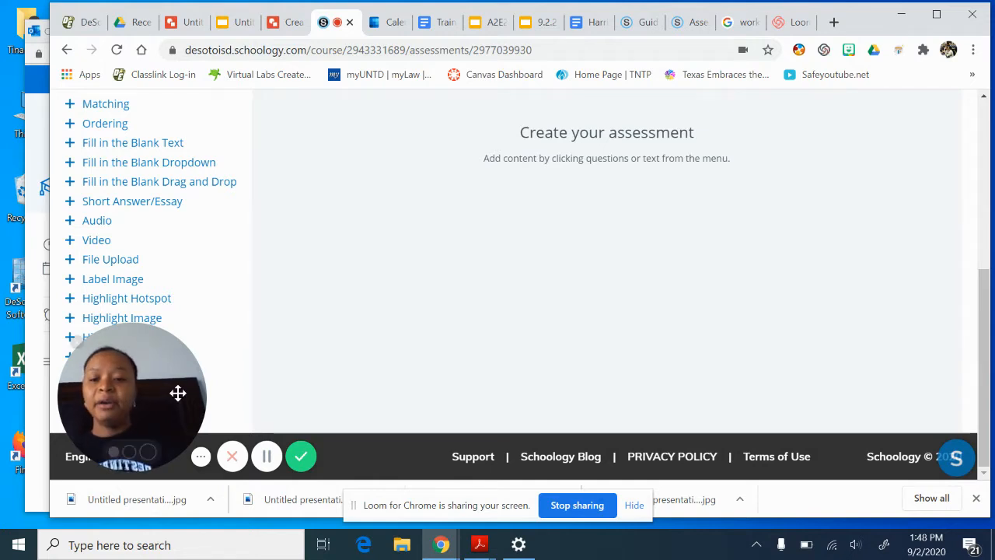
{"action": "mouse_move", "coordinate": [178, 393]}
{"action": "left_click_drag", "start_coordinate": [178, 394], "coordinate": [949, 404]}
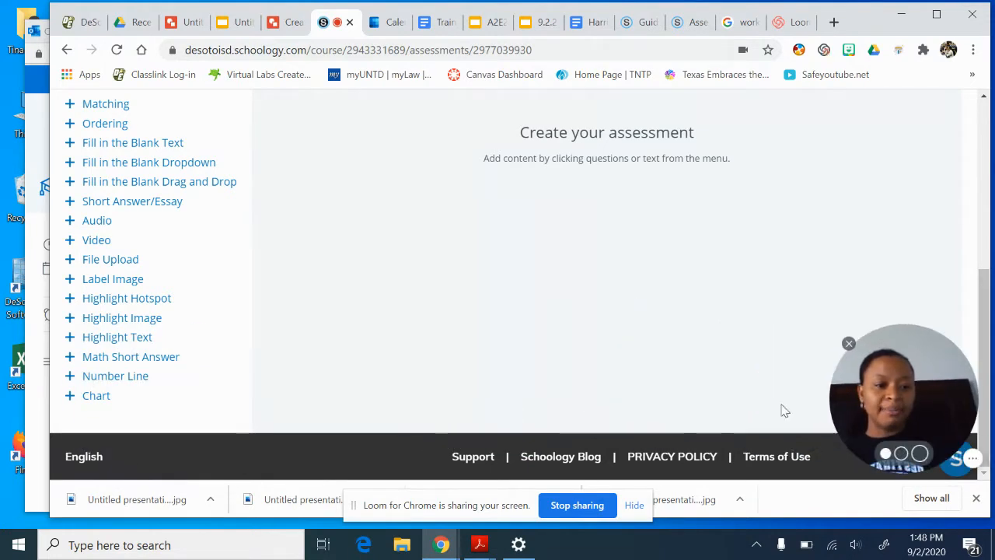
{"action": "scroll", "coordinate": [687, 400], "scroll_direction": "up", "scroll_amount": 1}
{"action": "scroll", "coordinate": [456, 378], "scroll_direction": "down", "scroll_amount": 1}
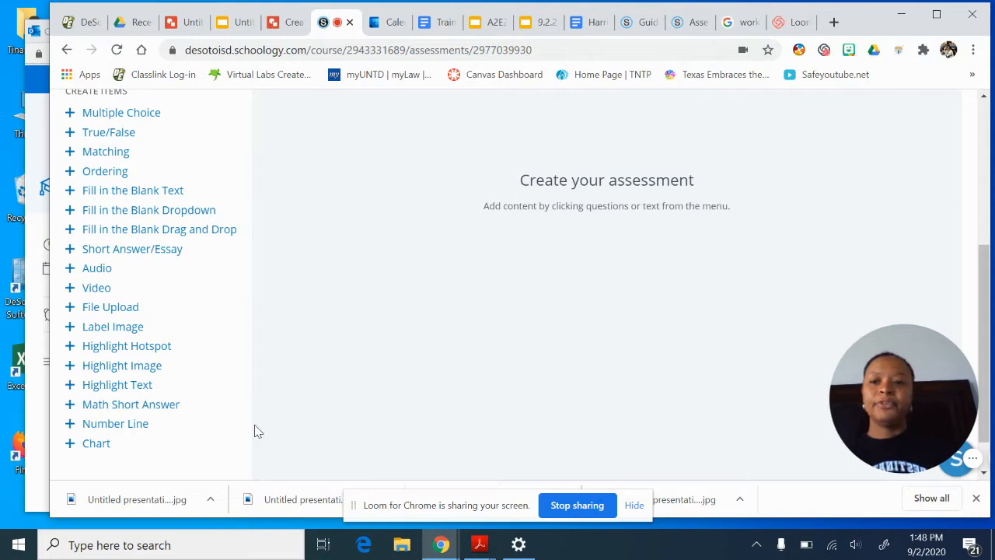
{"action": "left_click", "coordinate": [105, 154]}
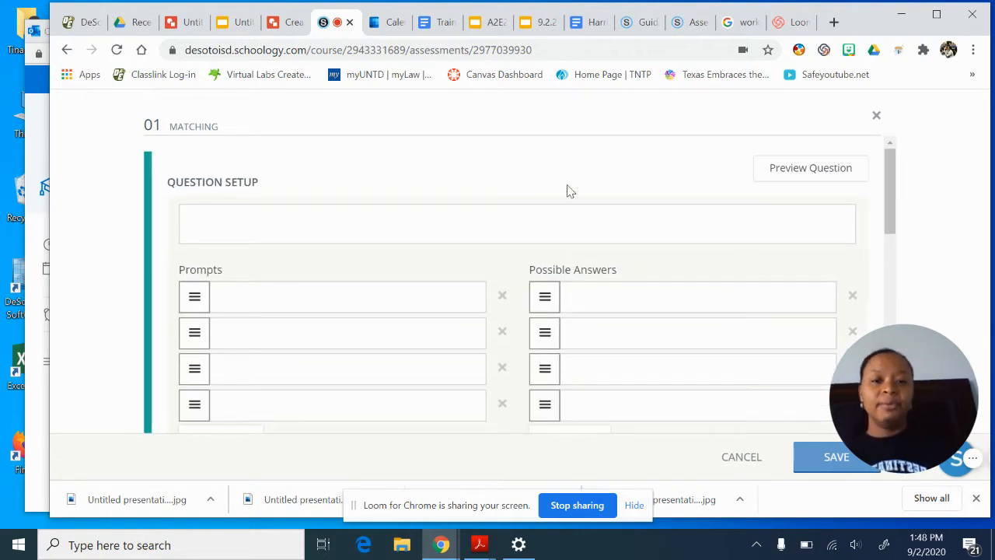
Load the "count and match" image from the worksheets folder in Downloads for the matching question's text.
{"action": "left_click", "coordinate": [378, 226]}
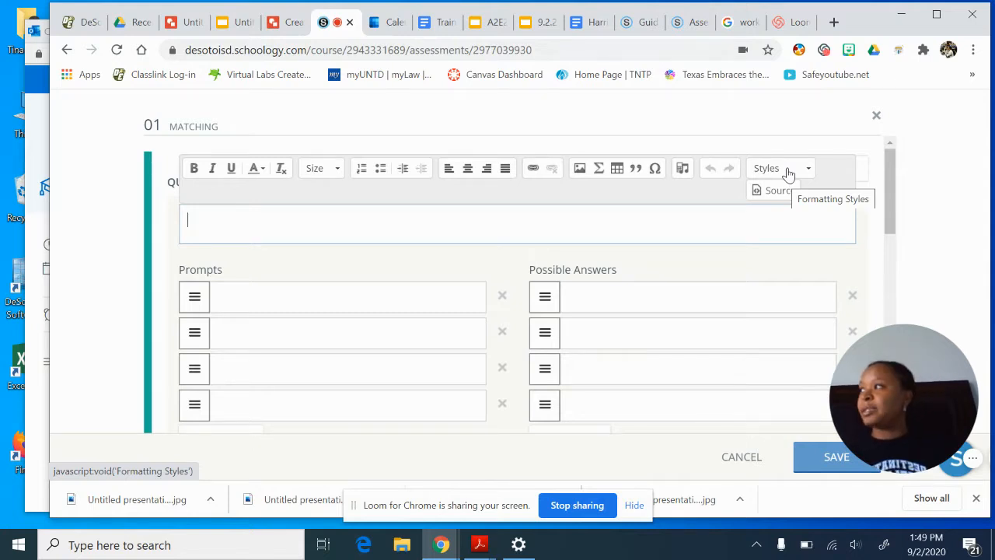
{"action": "left_click", "coordinate": [580, 175]}
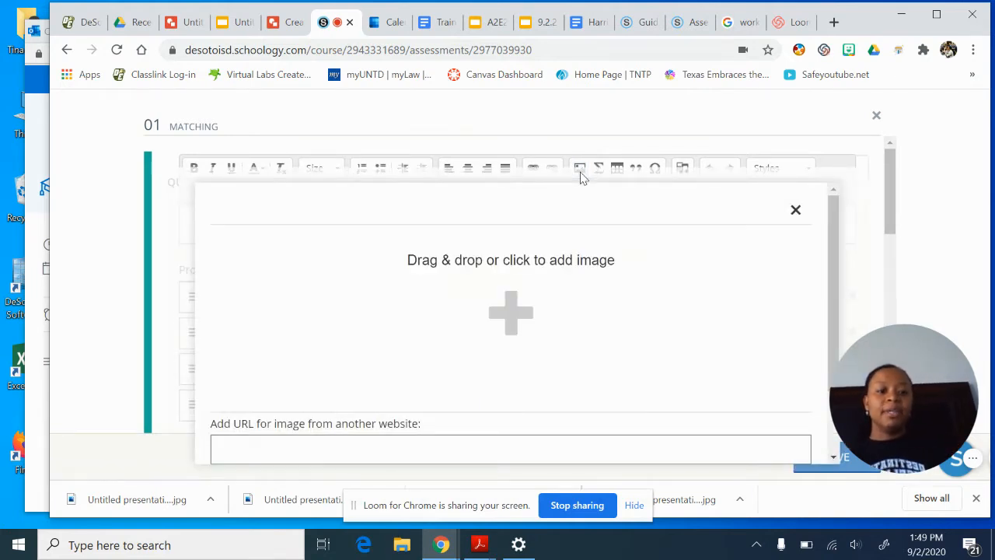
{"action": "left_click", "coordinate": [510, 326]}
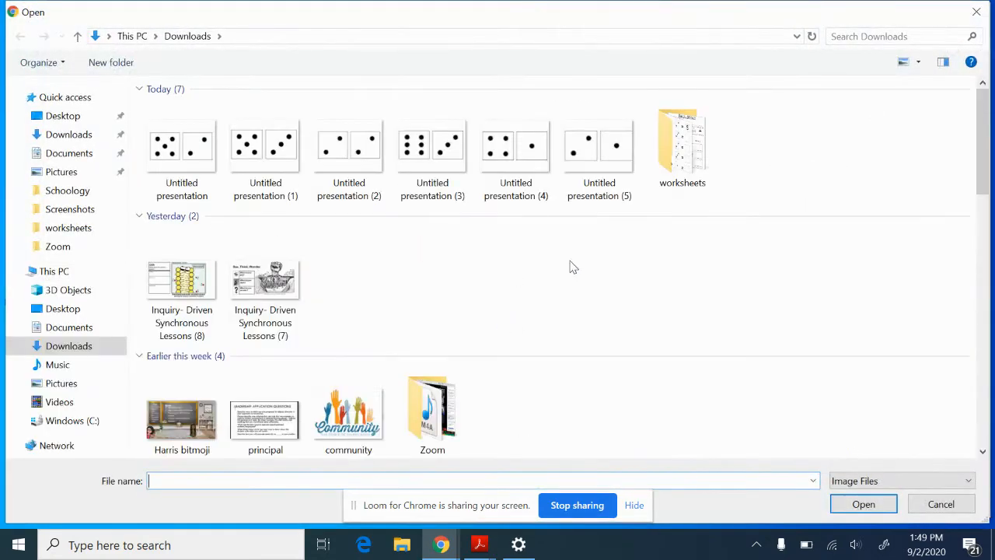
{"action": "double_click", "coordinate": [676, 170]}
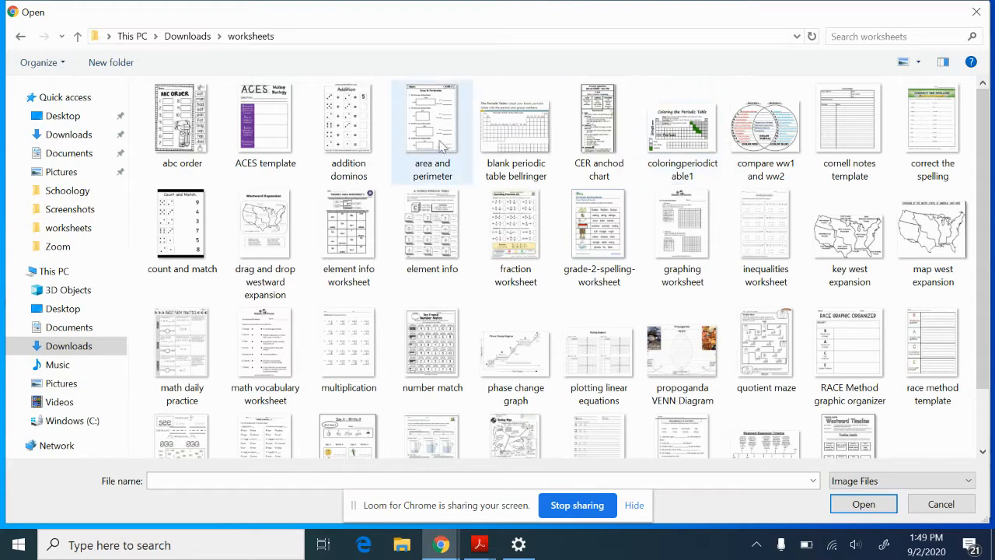
{"action": "left_click", "coordinate": [195, 236]}
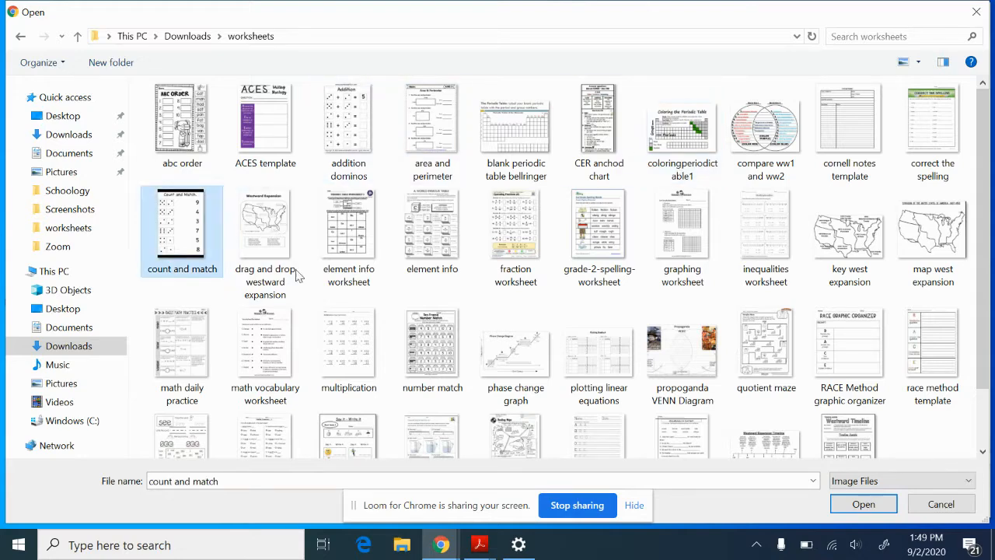
{"action": "left_click", "coordinate": [861, 504]}
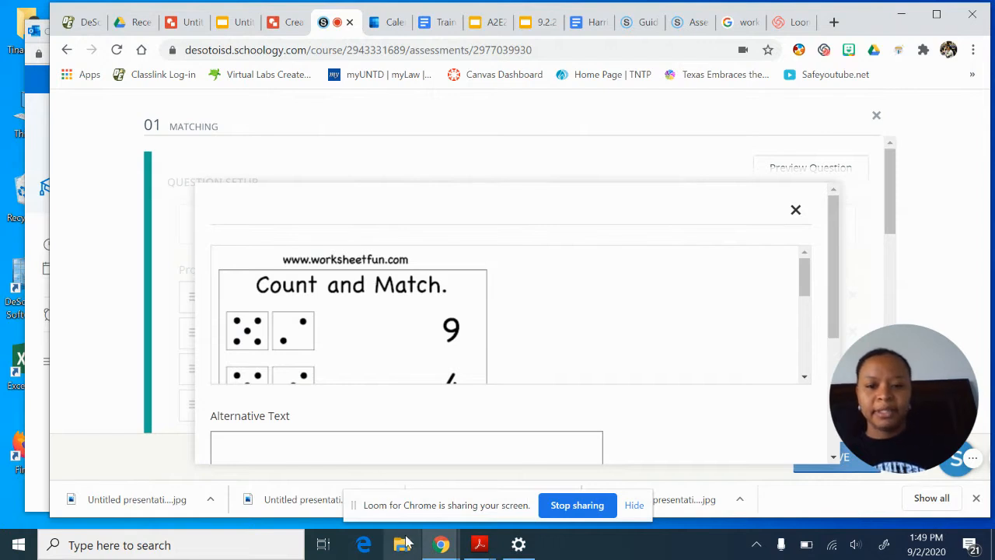
{"action": "scroll", "coordinate": [648, 425], "scroll_direction": "down", "scroll_amount": 5}
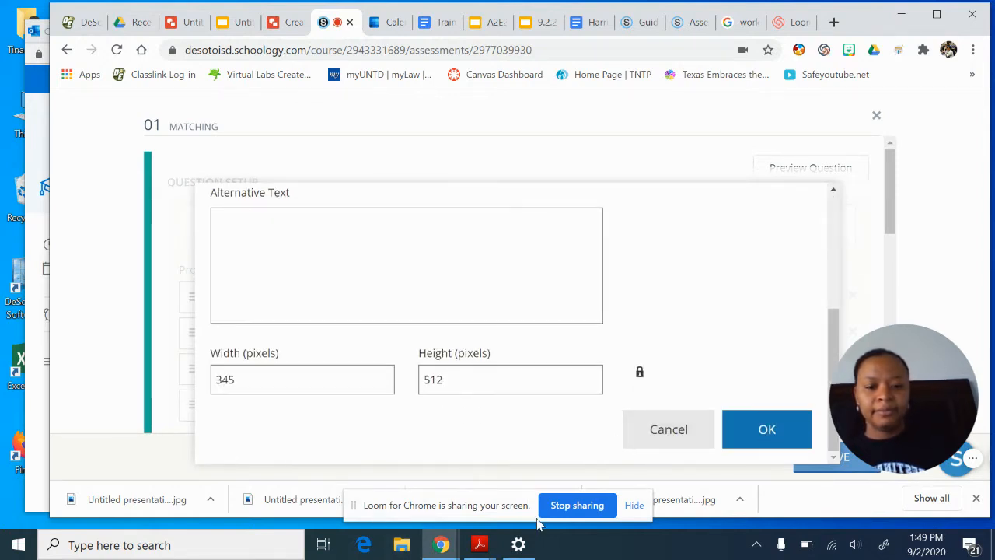
{"action": "left_click", "coordinate": [397, 549]}
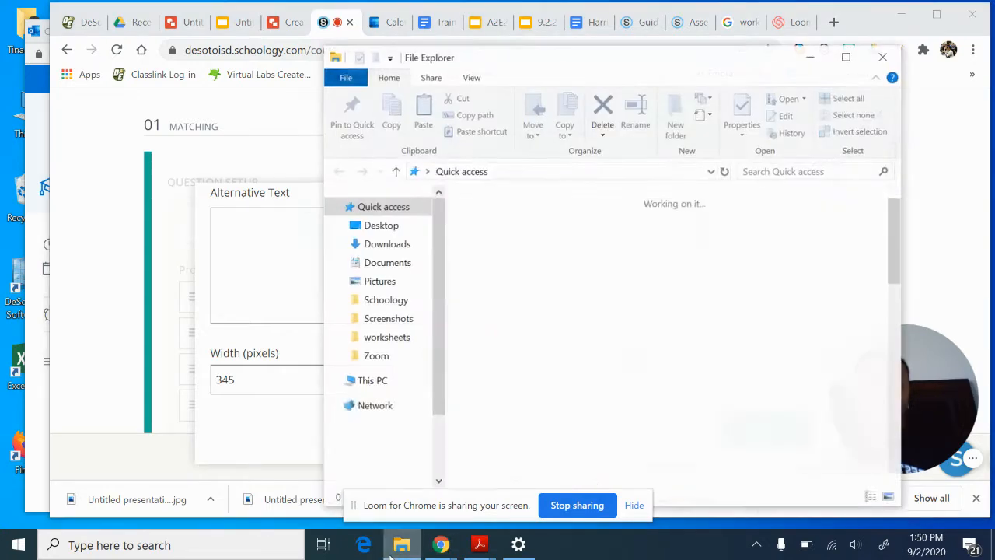
{"action": "mouse_move", "coordinate": [472, 548]}
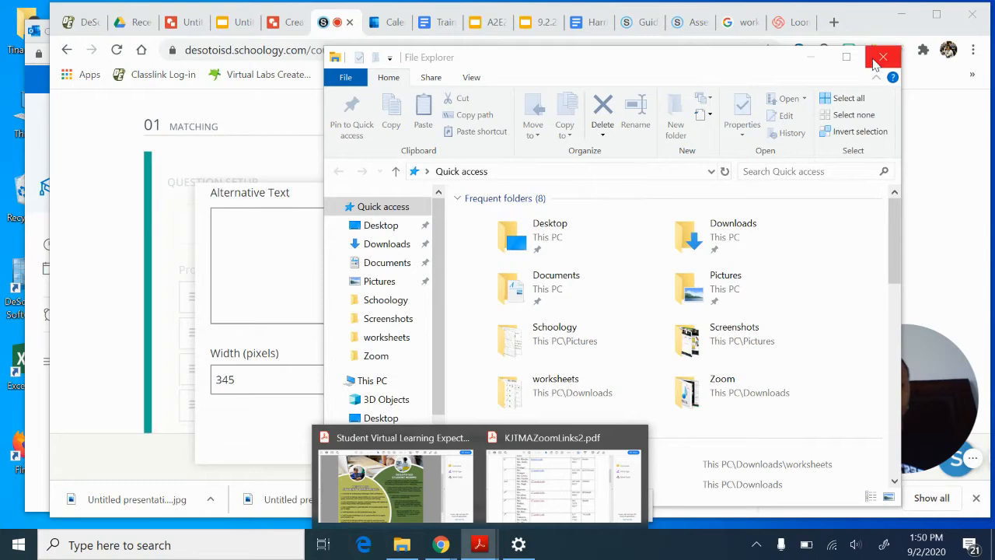
{"action": "left_click", "coordinate": [883, 53]}
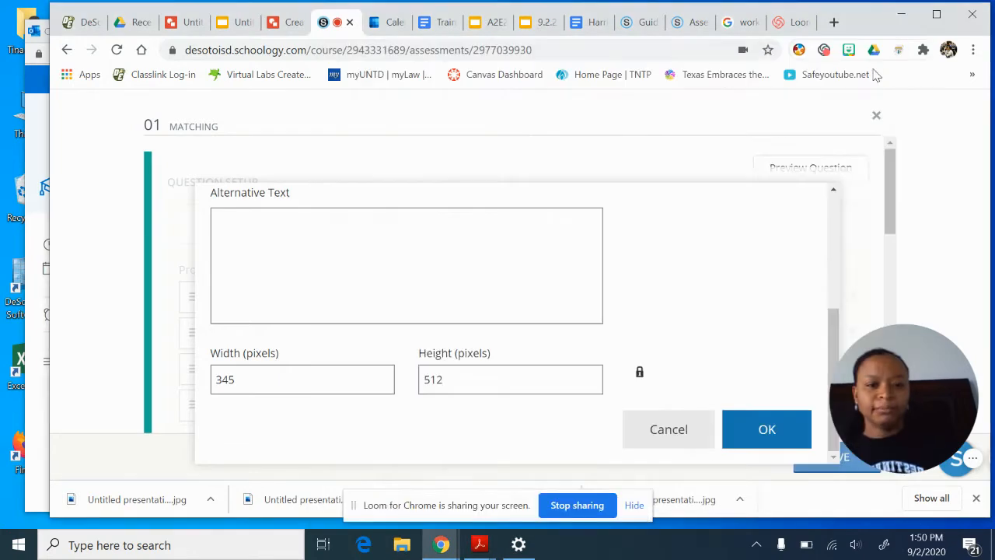
Examine the dot pictures and numbers on the worksheet in the image preview, and close it without inserting the image.
{"action": "scroll", "coordinate": [611, 303], "scroll_direction": "up", "scroll_amount": 3}
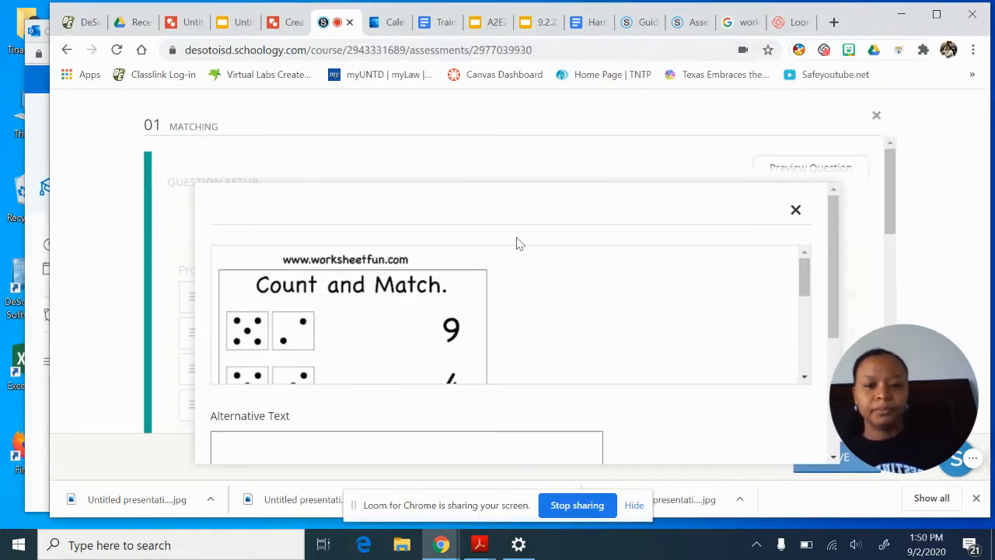
{"action": "scroll", "coordinate": [518, 242], "scroll_direction": "down", "scroll_amount": 3}
{"action": "scroll", "coordinate": [506, 256], "scroll_direction": "up", "scroll_amount": 1}
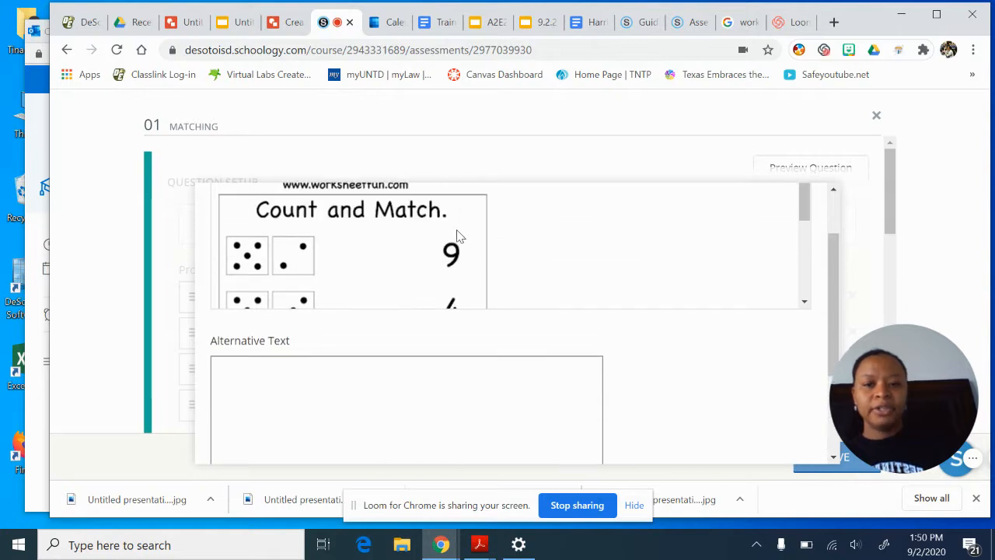
{"action": "scroll", "coordinate": [455, 236], "scroll_direction": "down", "scroll_amount": 3}
{"action": "scroll", "coordinate": [457, 236], "scroll_direction": "up", "scroll_amount": 3}
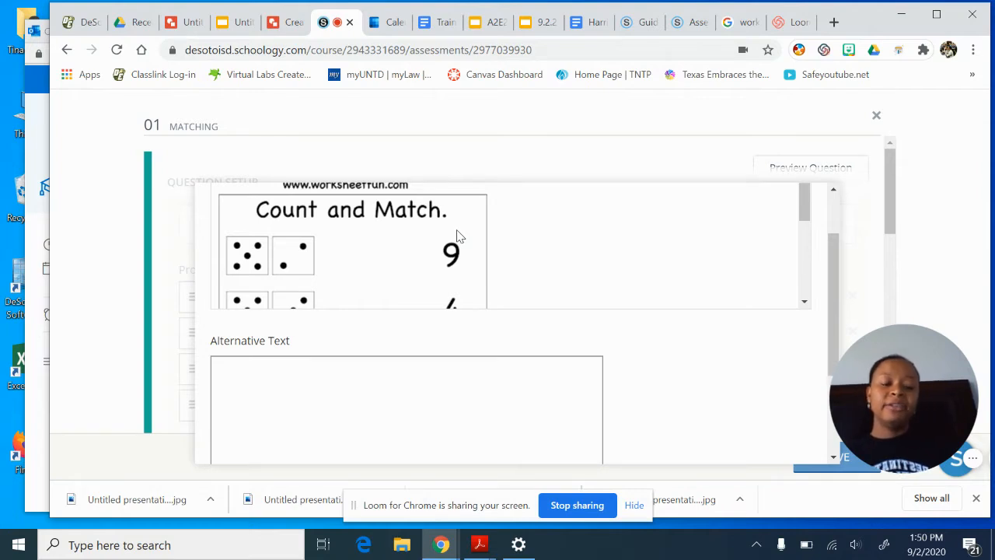
{"action": "scroll", "coordinate": [459, 235], "scroll_direction": "down", "scroll_amount": 3}
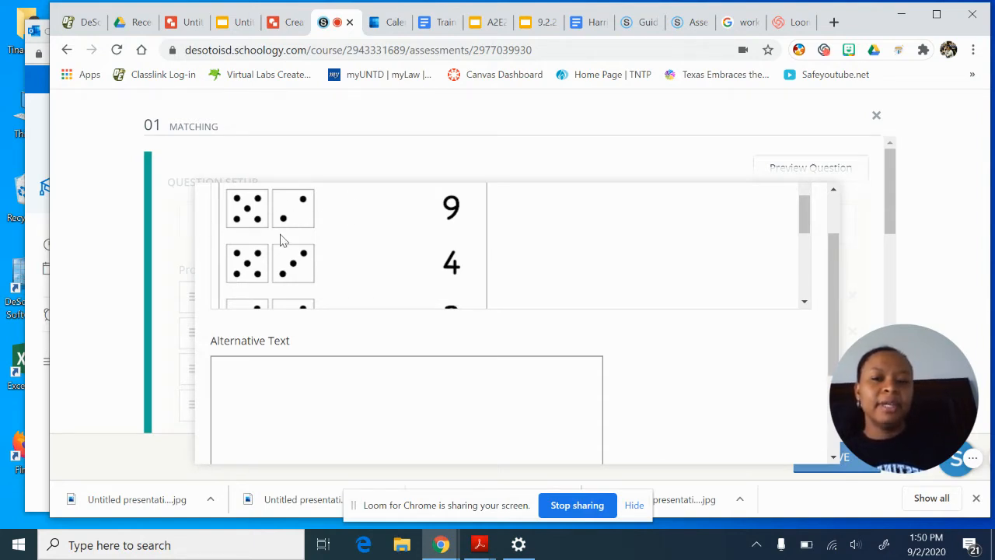
{"action": "scroll", "coordinate": [286, 248], "scroll_direction": "up", "scroll_amount": 1}
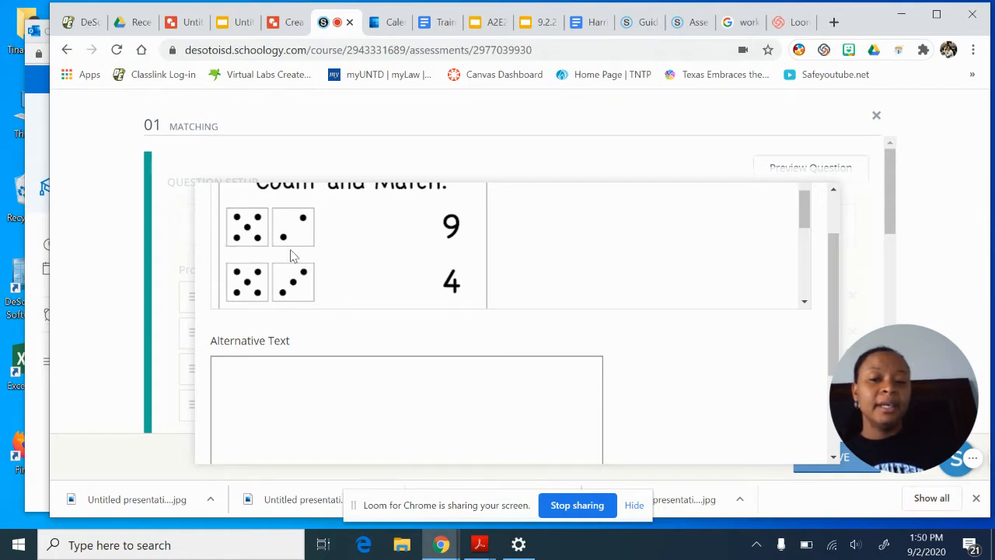
{"action": "scroll", "coordinate": [282, 249], "scroll_direction": "down", "scroll_amount": 1}
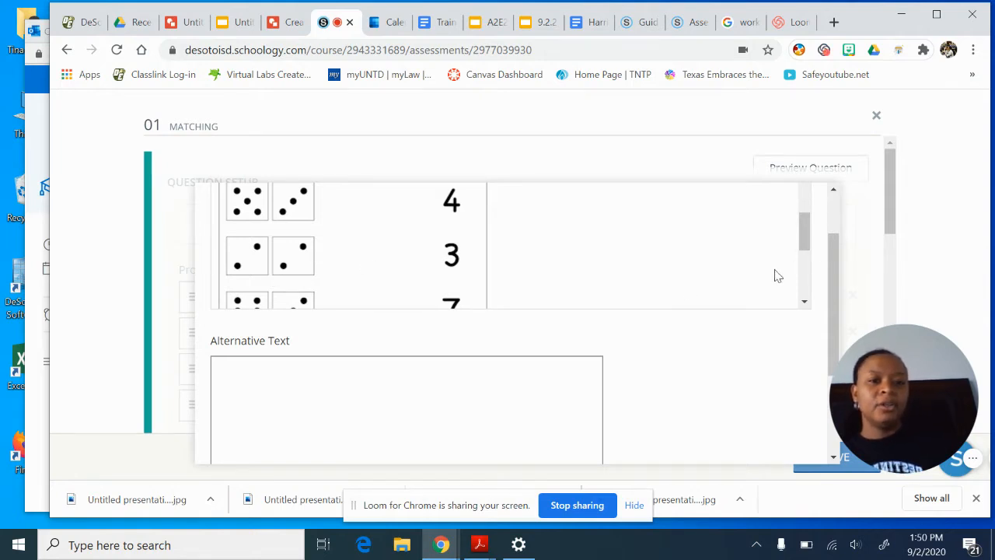
{"action": "scroll", "coordinate": [622, 251], "scroll_direction": "up", "scroll_amount": 3}
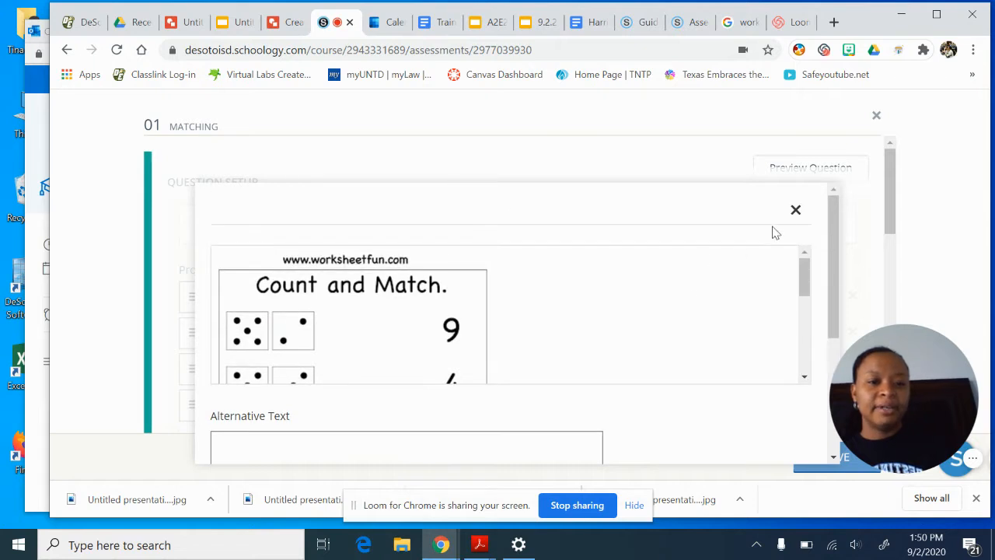
{"action": "left_click", "coordinate": [796, 213]}
Enter "Instructions: Count the number of spots on the dice and match it to the correct number." as the question text.
{"action": "left_click", "coordinate": [680, 219]}
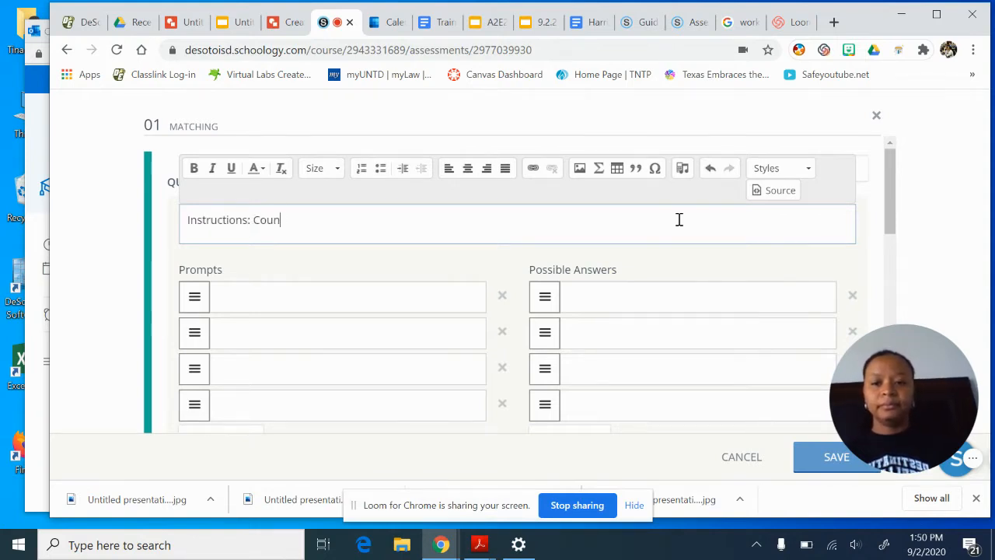
{"action": "type", "text": "Instructions: Count the n"}
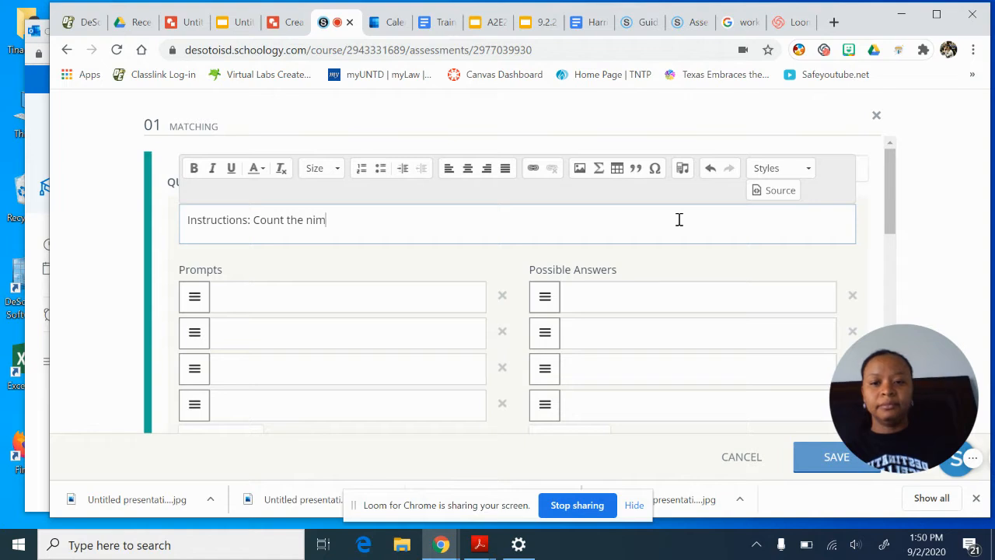
{"action": "type", "text": "umber of spots on the dice and match it to the correct number."}
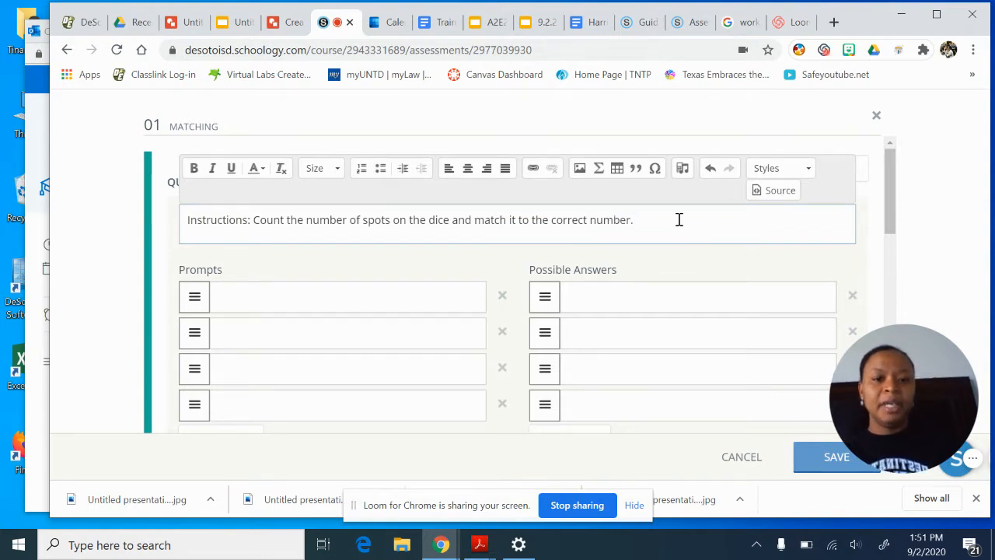
Set the whole instruction sentence to font size 18, leaving it unbolded.
{"action": "left_click_drag", "start_coordinate": [679, 220], "coordinate": [166, 240]}
{"action": "left_click", "coordinate": [194, 170]}
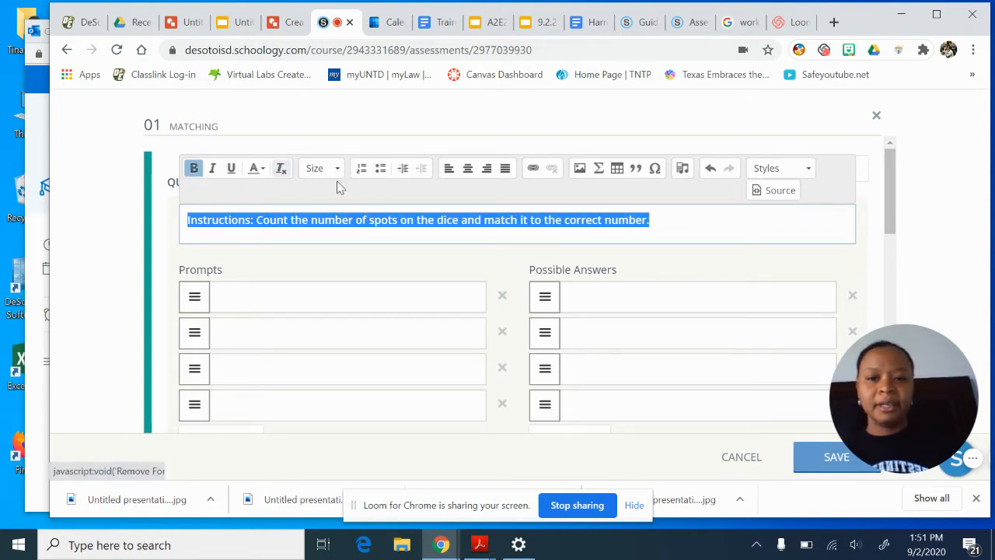
{"action": "left_click", "coordinate": [195, 171]}
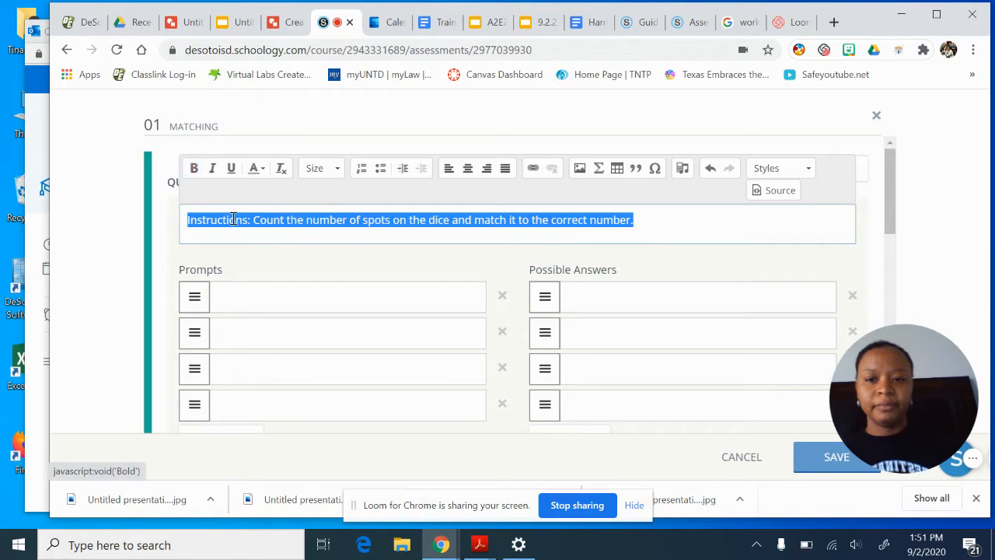
{"action": "left_click", "coordinate": [337, 173]}
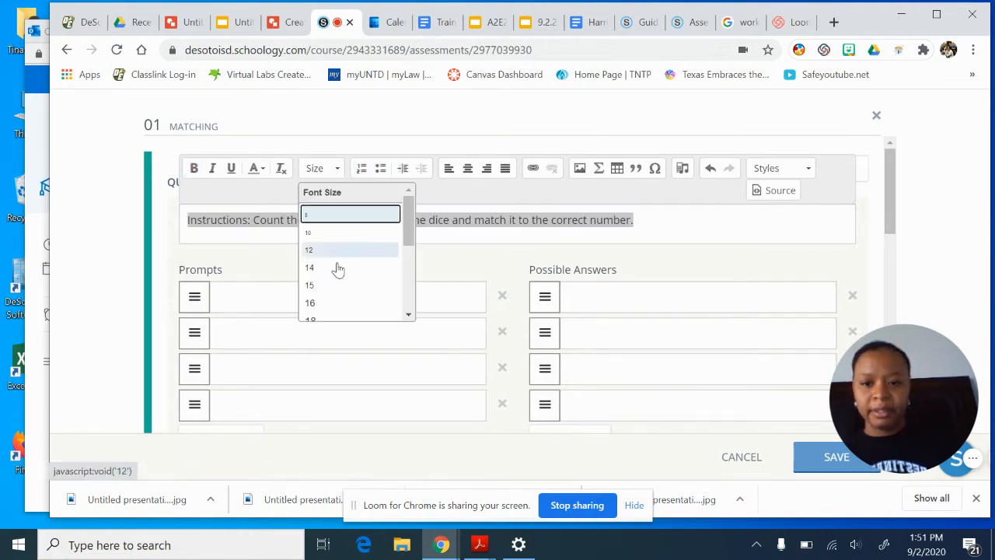
{"action": "left_click", "coordinate": [340, 318]}
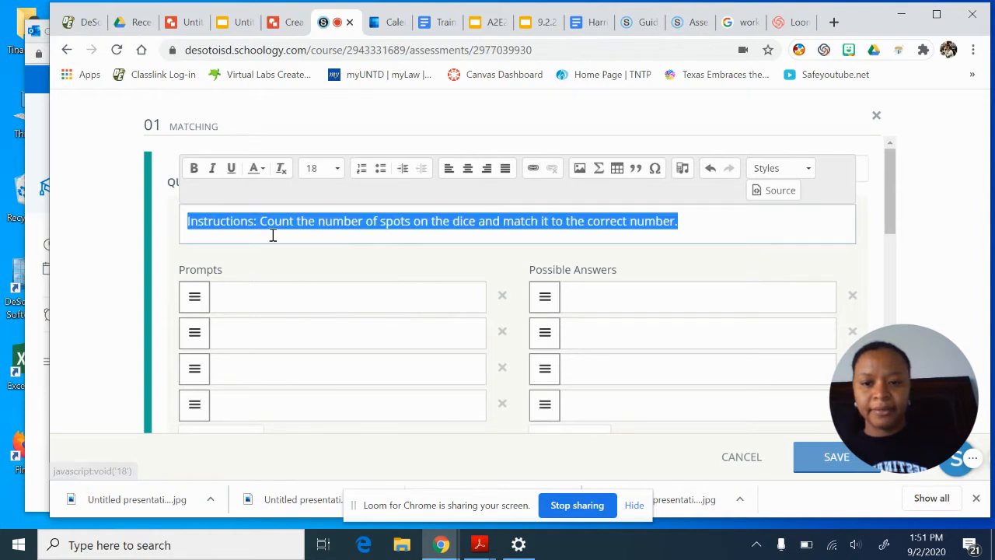
Make only the word "Instructions" at the start of the question text bold.
{"action": "left_click", "coordinate": [250, 221]}
{"action": "left_click_drag", "start_coordinate": [256, 221], "coordinate": [189, 221]}
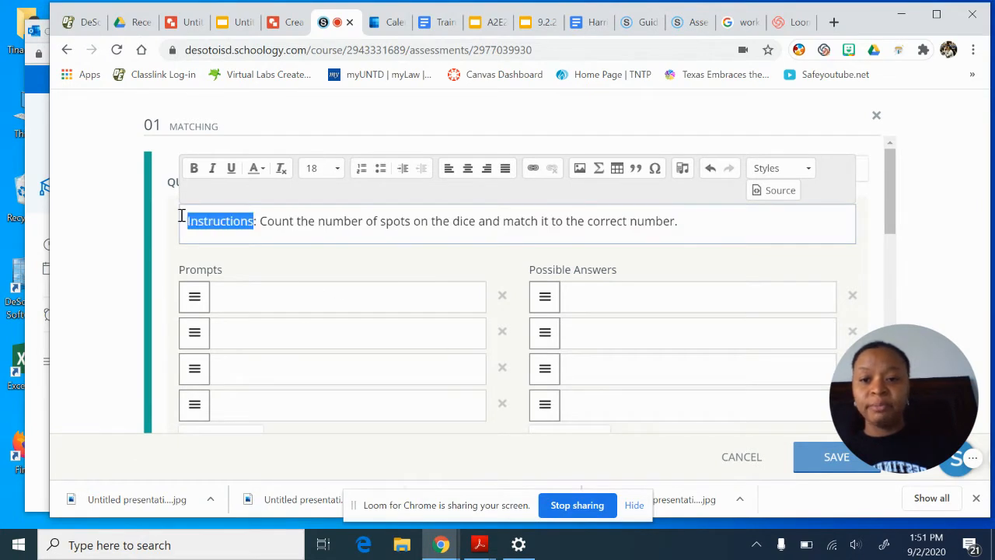
{"action": "left_click", "coordinate": [194, 170]}
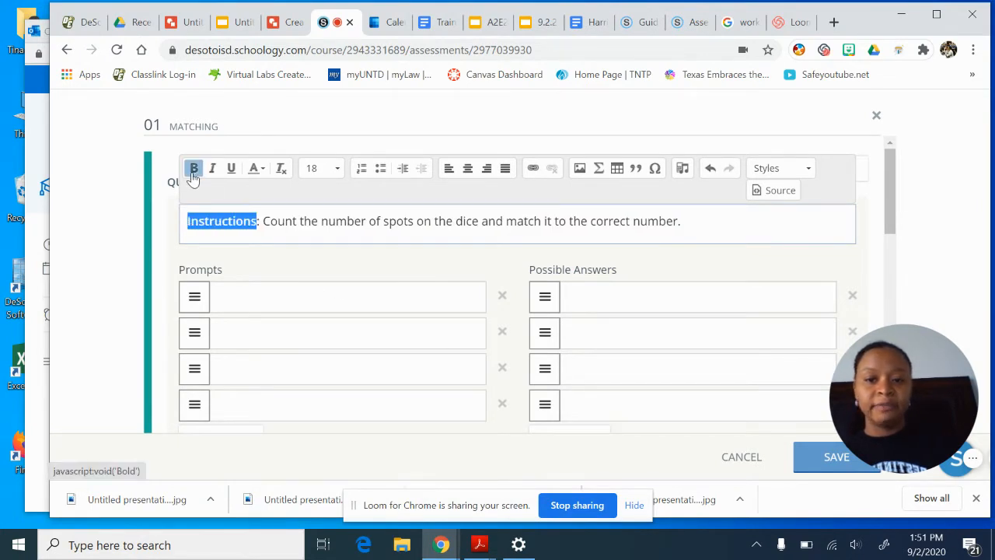
{"action": "left_click", "coordinate": [723, 220]}
{"action": "scroll", "coordinate": [712, 222], "scroll_direction": "down", "scroll_amount": 1}
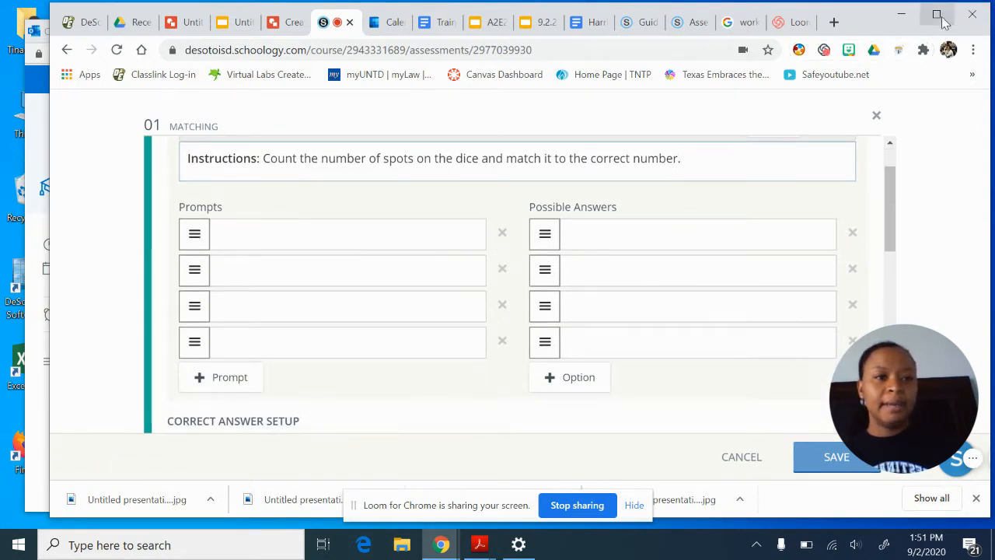
Narrow the browser window with the assessment and close the Outlook calendar window behind it.
{"action": "left_click_drag", "start_coordinate": [49, 251], "coordinate": [598, 236]}
{"action": "left_click", "coordinate": [463, 35]}
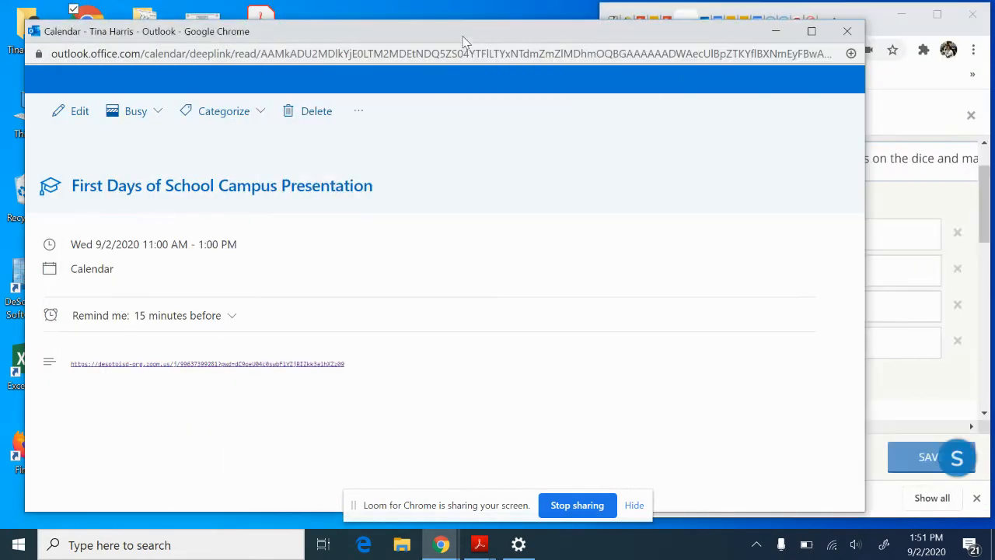
{"action": "left_click", "coordinate": [846, 32]}
Switch to File Explorer, open the "count and match" image from the worksheets folder, and fit it side by side with the assessment.
{"action": "left_click", "coordinate": [402, 545]}
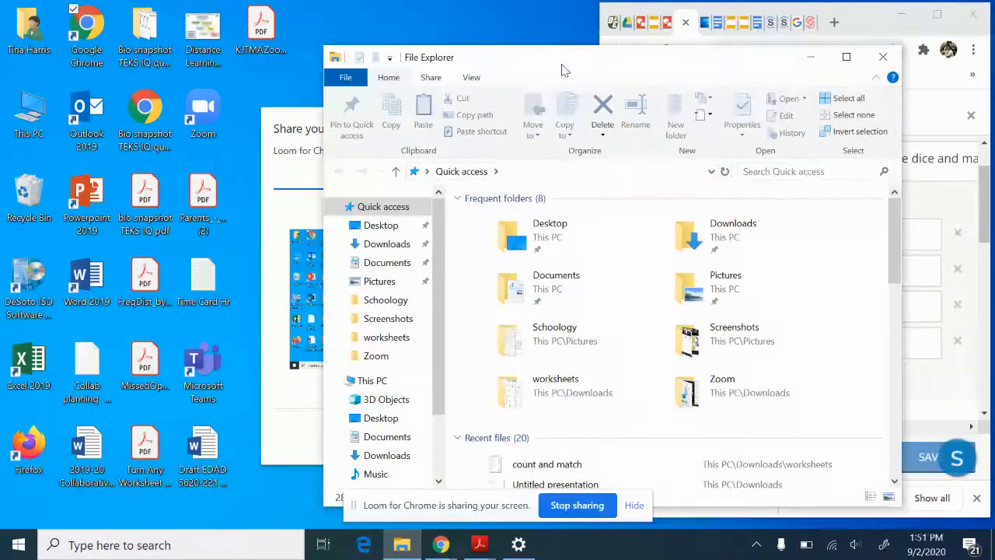
{"action": "left_click_drag", "start_coordinate": [563, 68], "coordinate": [242, 25]}
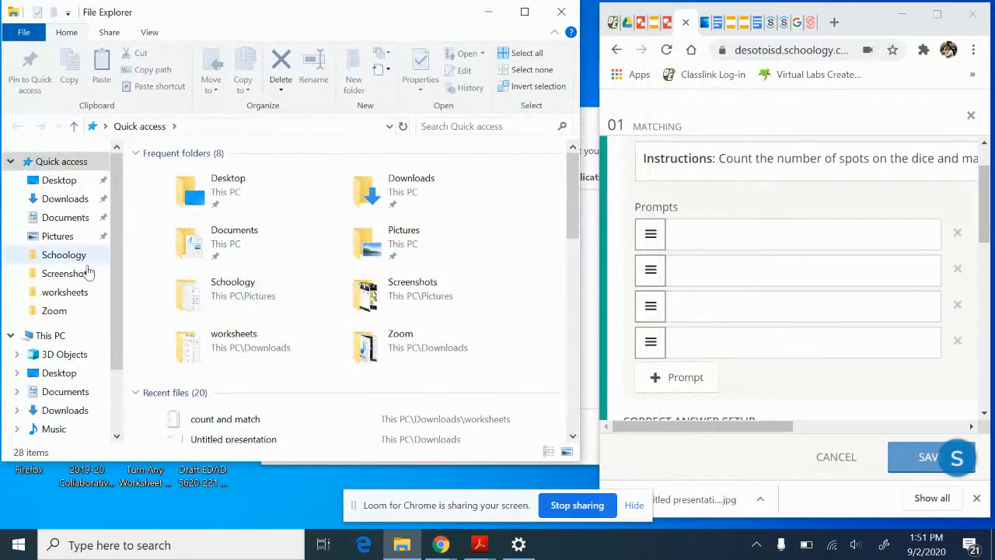
{"action": "left_click", "coordinate": [65, 292]}
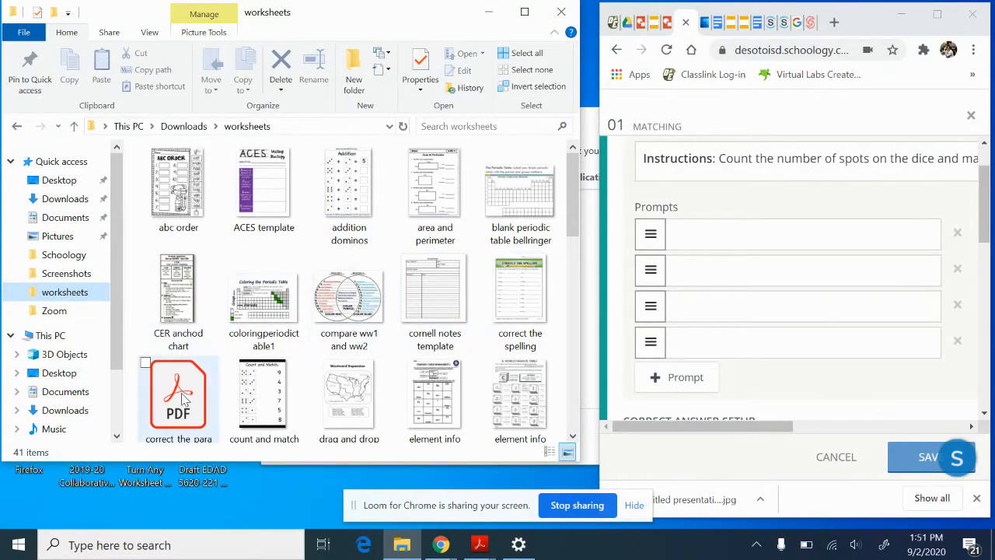
{"action": "left_click", "coordinate": [255, 402]}
{"action": "double_click", "coordinate": [255, 402]}
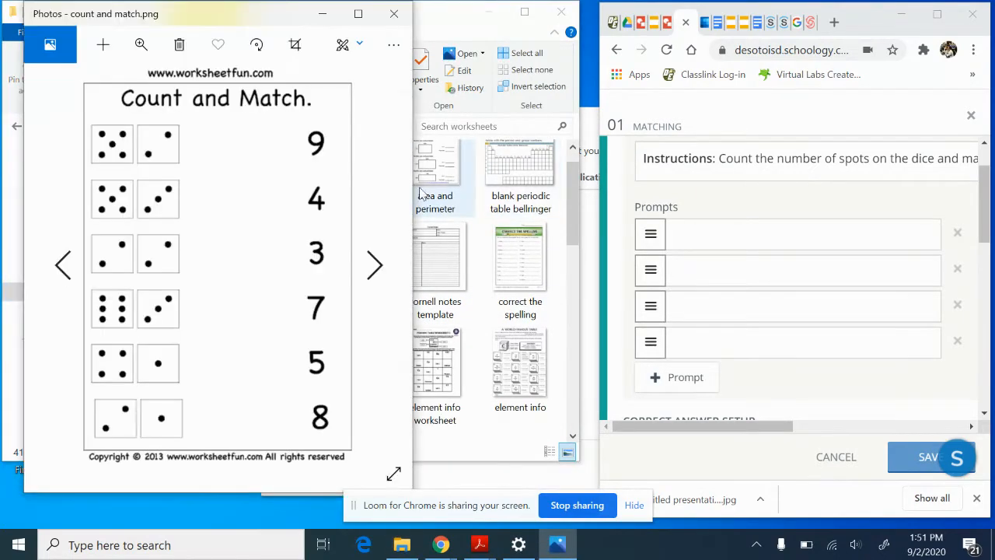
{"action": "mouse_move", "coordinate": [412, 191]}
{"action": "left_mouse_down"}
{"action": "mouse_move", "coordinate": [572, 189]}
{"action": "mouse_move", "coordinate": [423, 201]}
{"action": "left_mouse_up"}
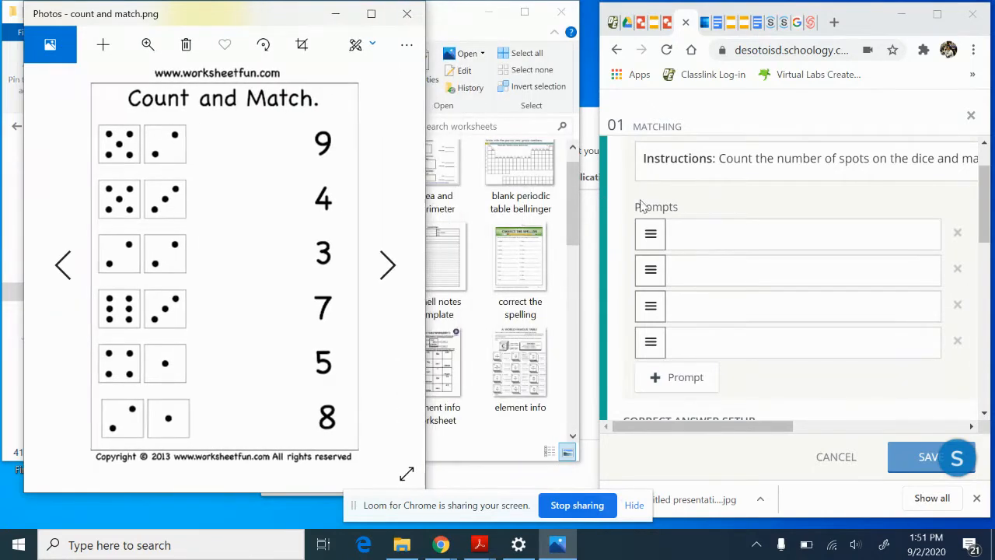
{"action": "left_click_drag", "start_coordinate": [598, 210], "coordinate": [432, 211]}
Fill the first two prompts with 9 and 4 at font size 18.
{"action": "left_click", "coordinate": [539, 231]}
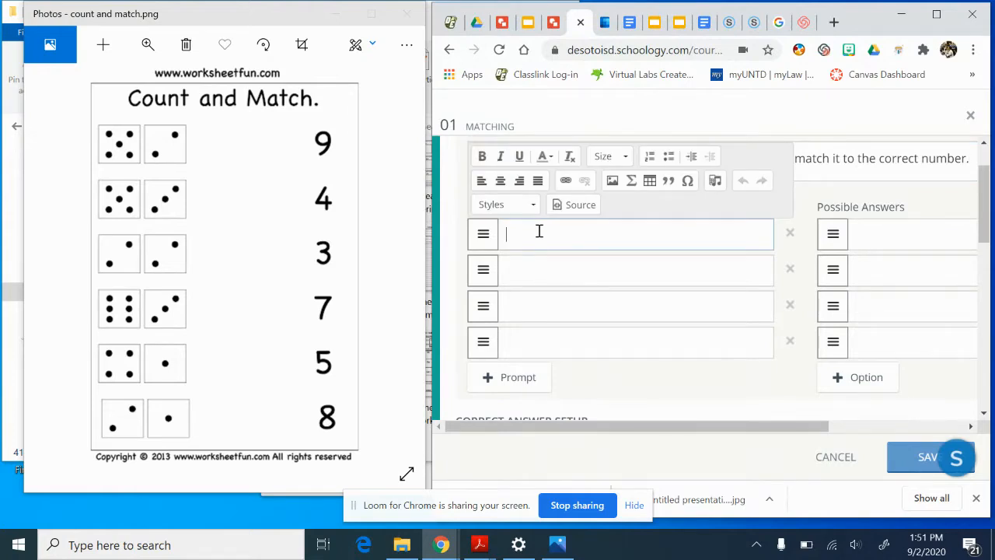
{"action": "left_click", "coordinate": [628, 158]}
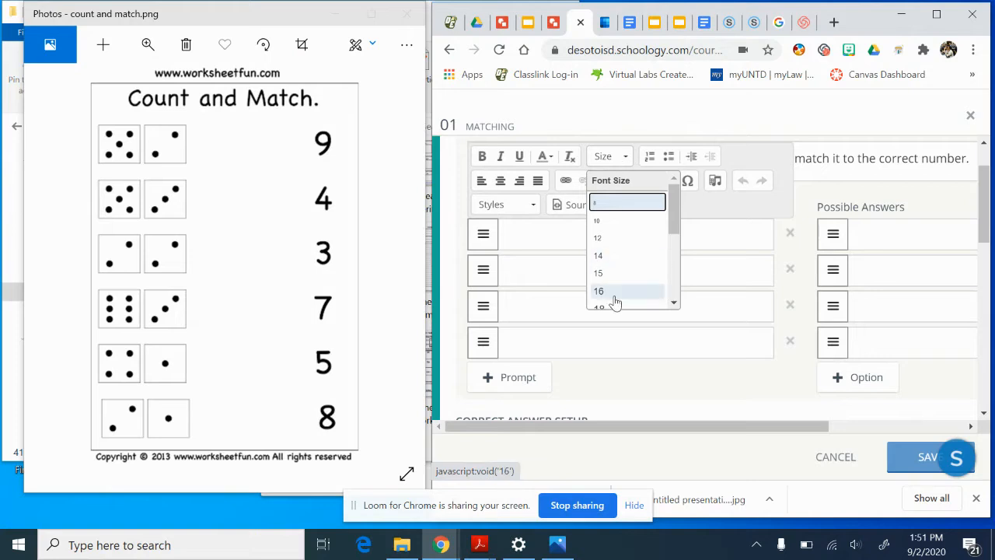
{"action": "left_click", "coordinate": [599, 308]}
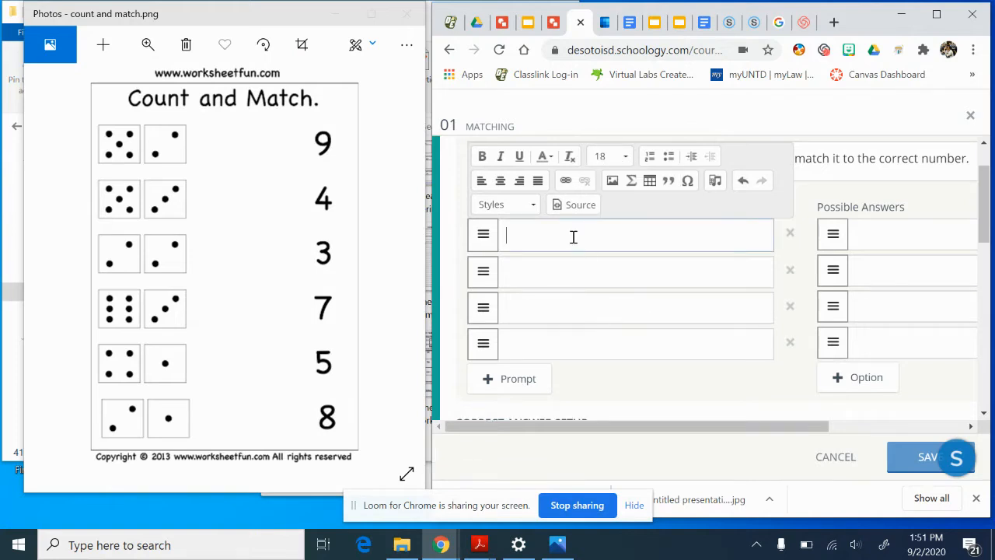
{"action": "left_click", "coordinate": [565, 261]}
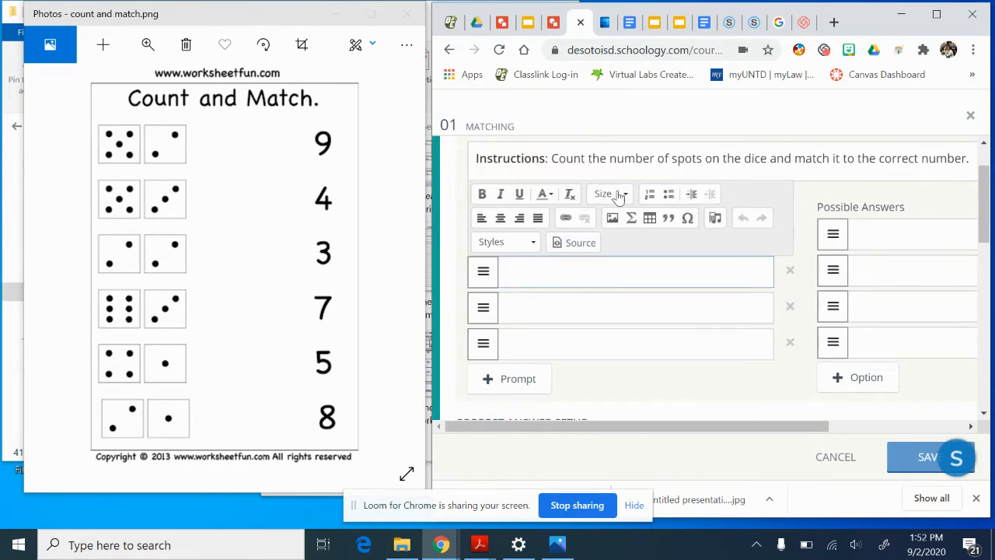
{"action": "left_click", "coordinate": [614, 194]}
{"action": "left_click", "coordinate": [620, 345]}
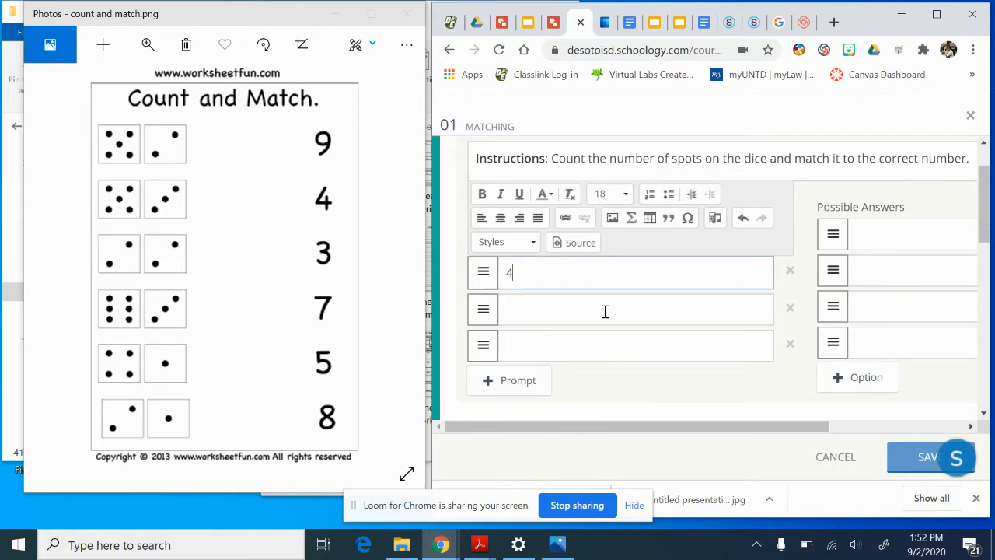
Fill the third and fourth prompts with 3 and 7 at font size 18.
{"action": "left_click", "coordinate": [605, 311]}
{"action": "left_click", "coordinate": [624, 233]}
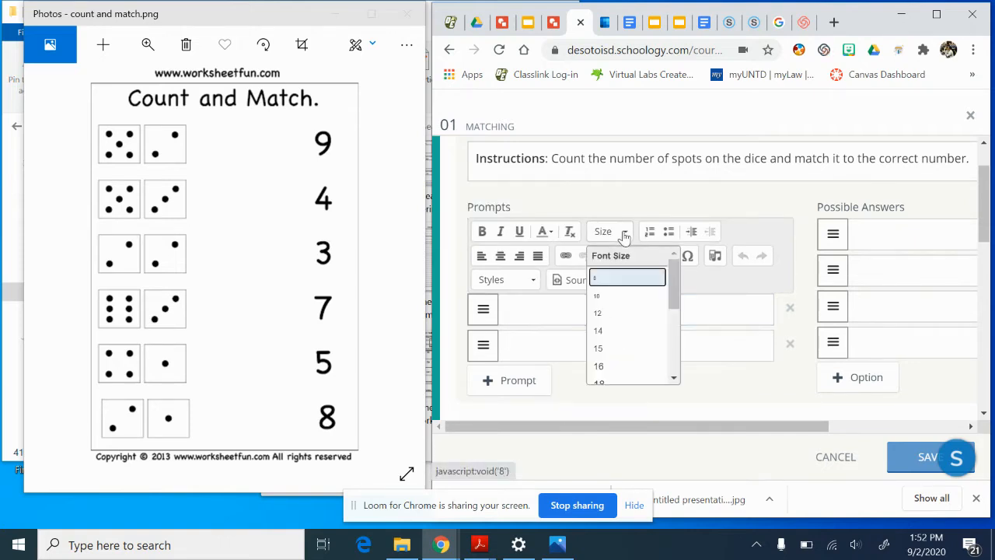
{"action": "left_click", "coordinate": [614, 383]}
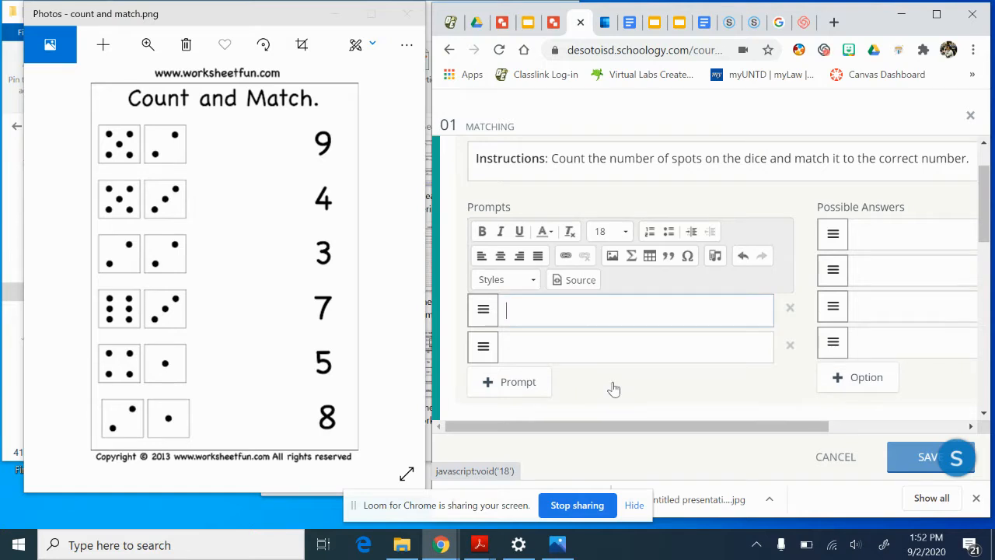
{"action": "left_click", "coordinate": [559, 345]}
{"action": "left_click", "coordinate": [626, 268]}
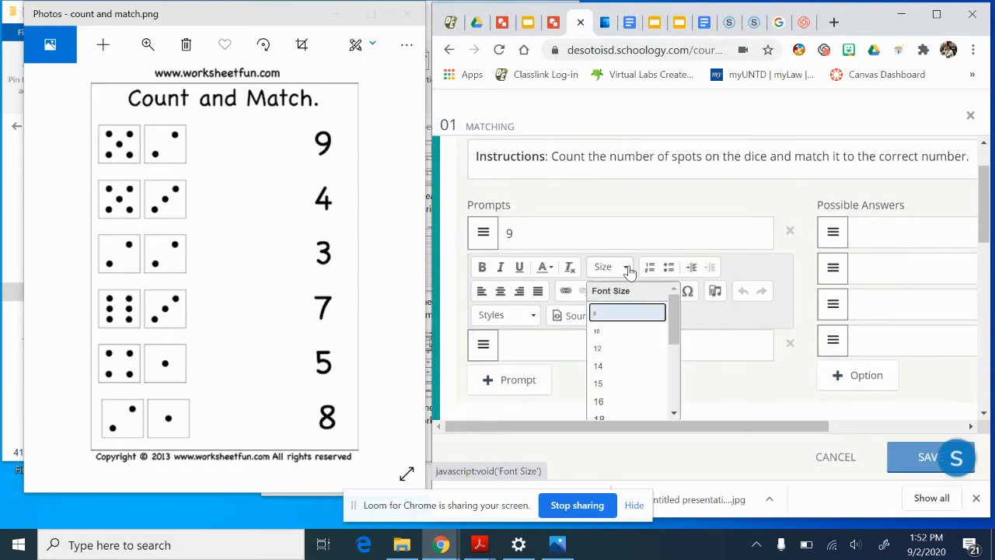
{"action": "left_click", "coordinate": [633, 418]}
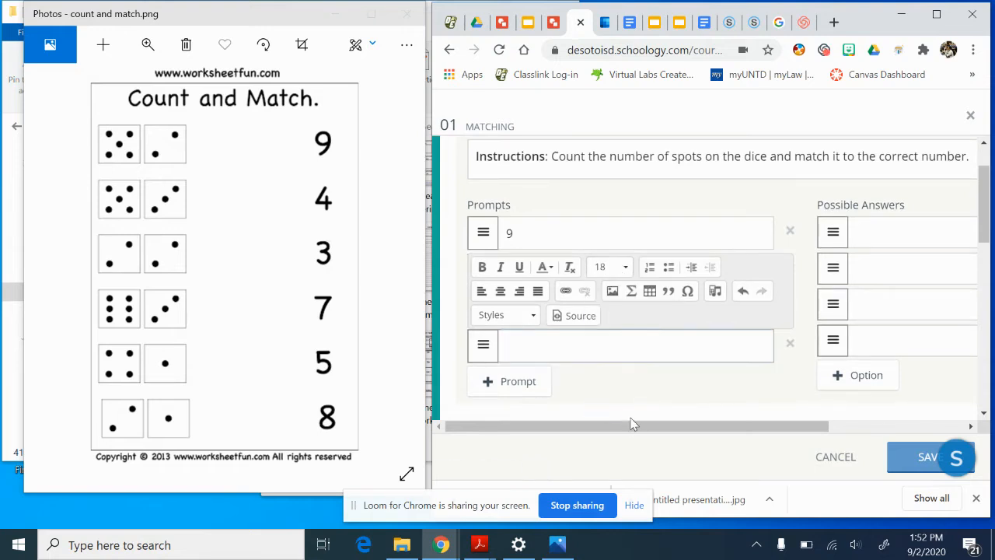
Add two more prompts and fill them with 5 and 8 at font size 18.
{"action": "left_click", "coordinate": [525, 392]}
{"action": "left_click", "coordinate": [524, 391]}
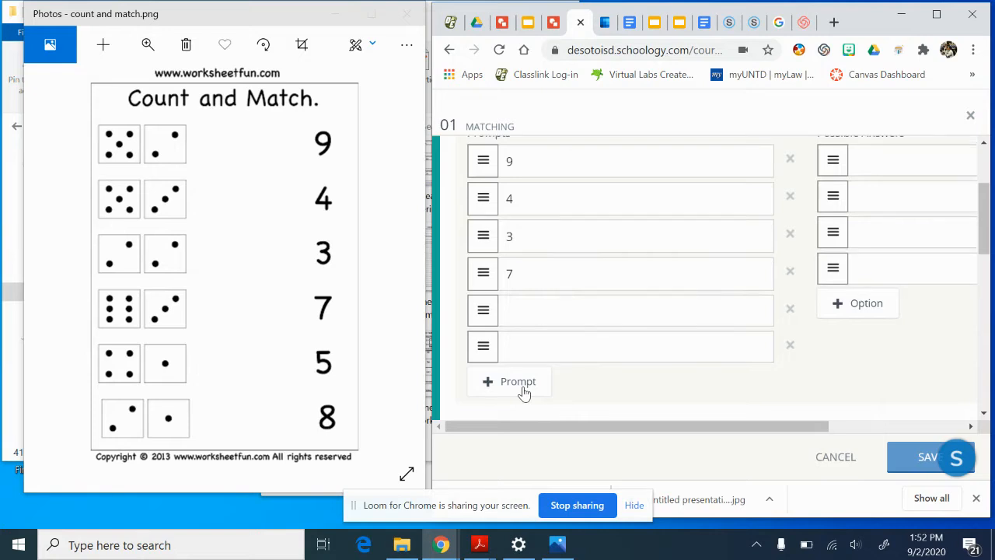
{"action": "left_click", "coordinate": [553, 320]}
{"action": "left_click", "coordinate": [626, 232]}
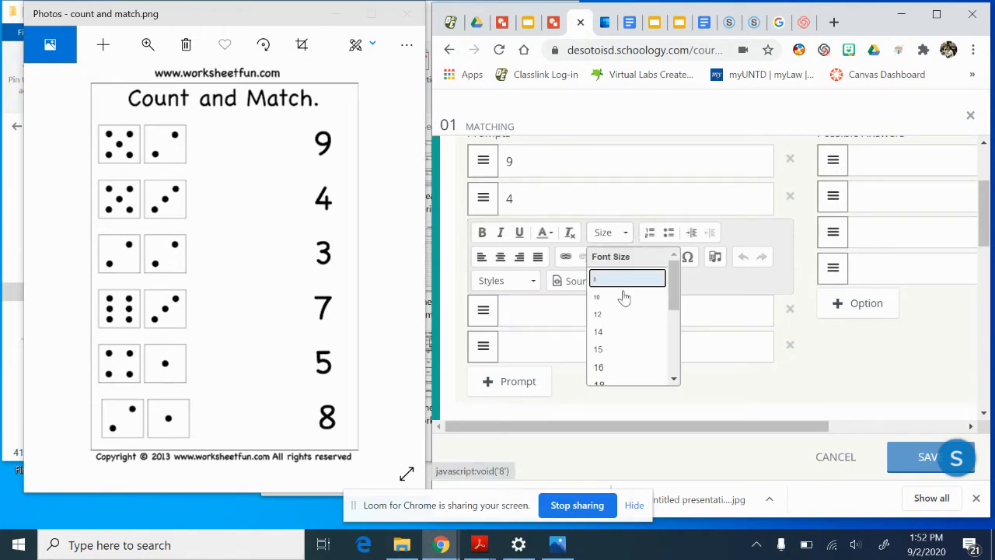
{"action": "left_click", "coordinate": [622, 386]}
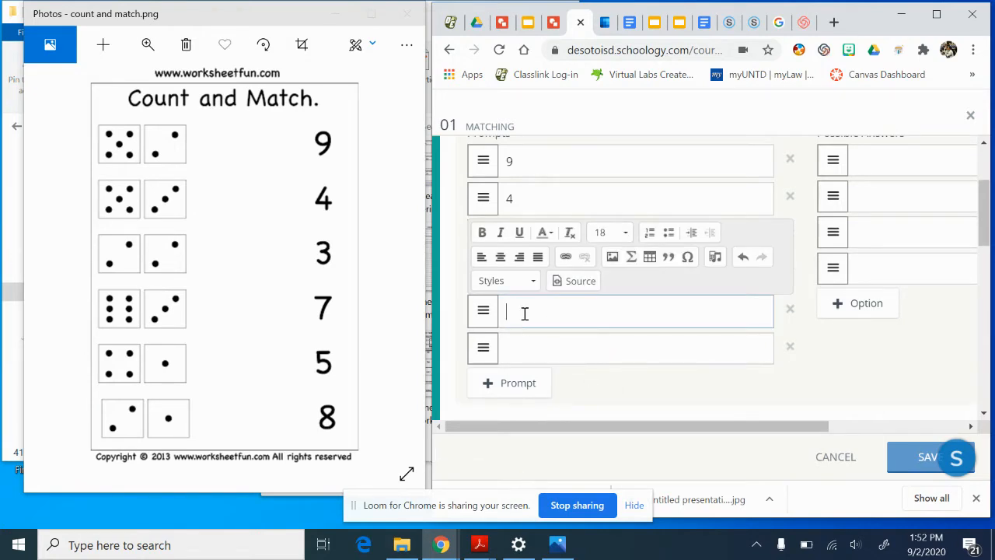
{"action": "left_click", "coordinate": [526, 353]}
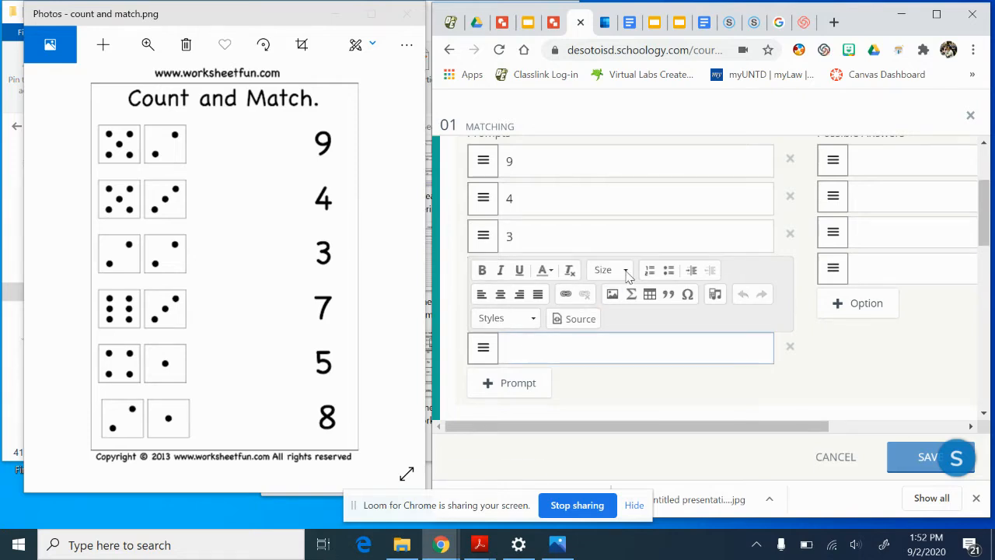
{"action": "left_click", "coordinate": [626, 267]}
{"action": "left_click", "coordinate": [620, 413]}
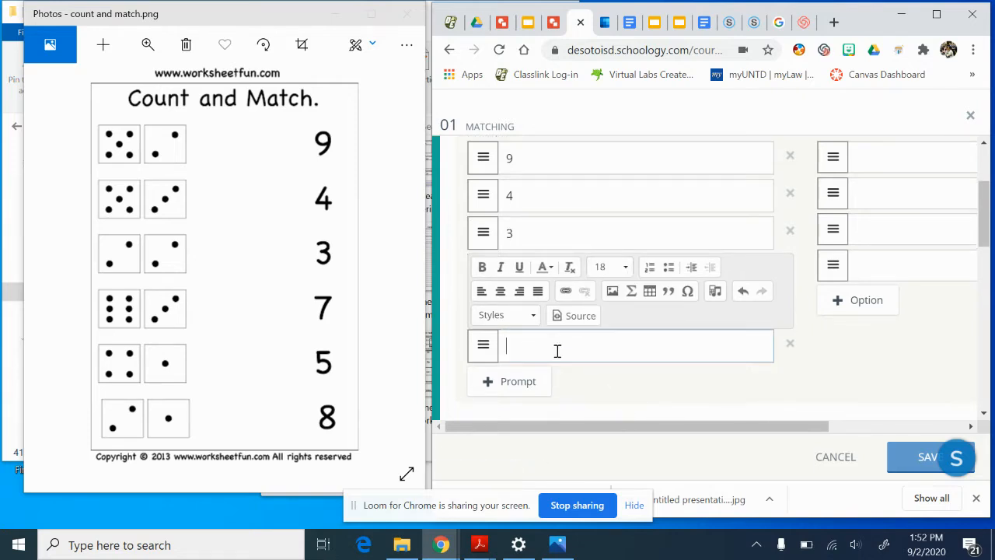
{"action": "type", "text": "8"}
{"action": "left_click", "coordinate": [675, 402]}
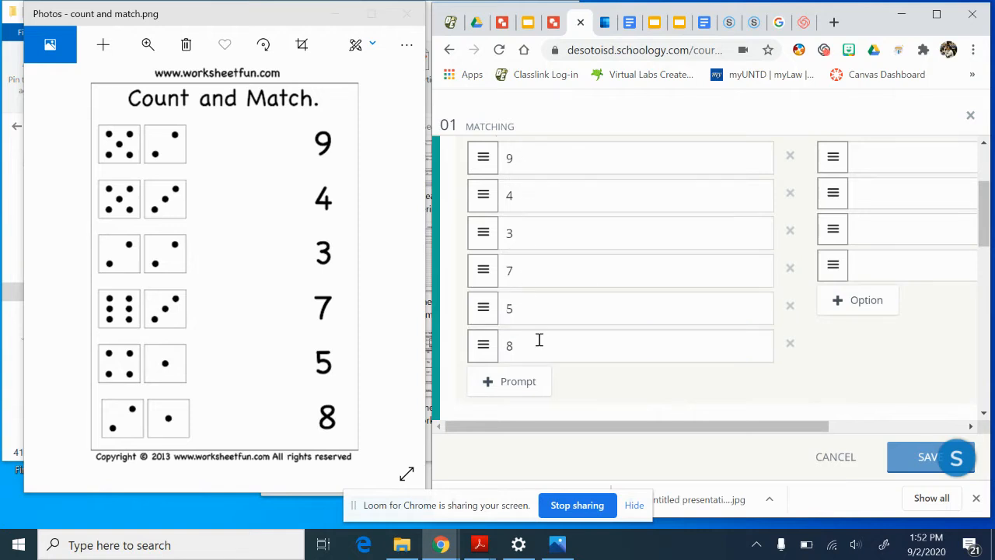
Open the image file chooser for the first possible answer of the matching question.
{"action": "scroll", "coordinate": [546, 346], "scroll_direction": "right", "scroll_amount": 3}
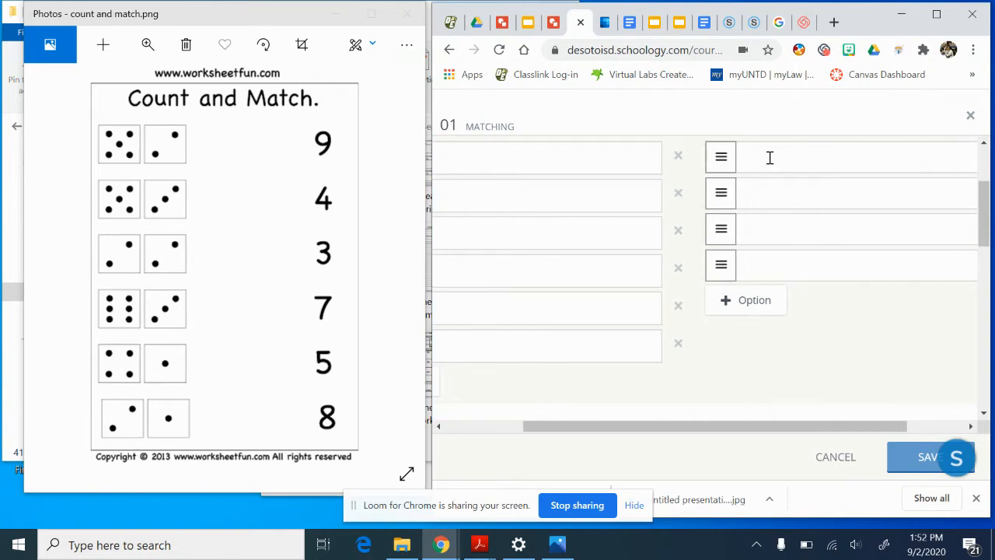
{"action": "scroll", "coordinate": [770, 158], "scroll_direction": "right", "scroll_amount": 1}
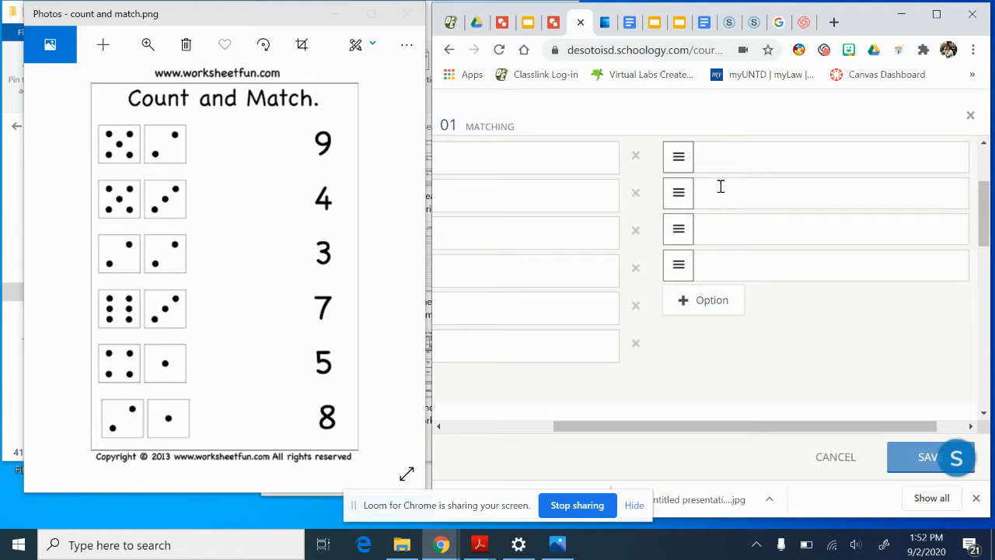
{"action": "left_click", "coordinate": [714, 160]}
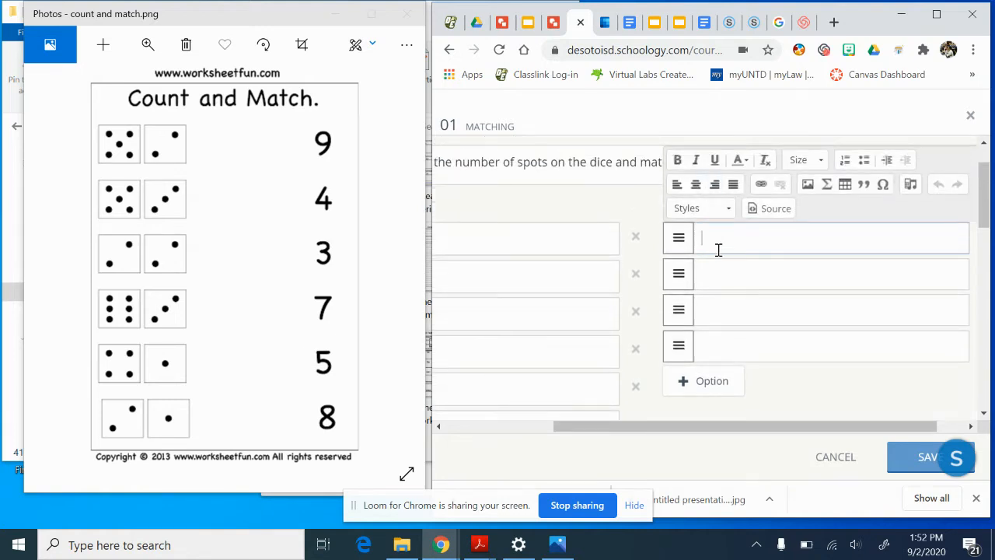
{"action": "left_click", "coordinate": [807, 186]}
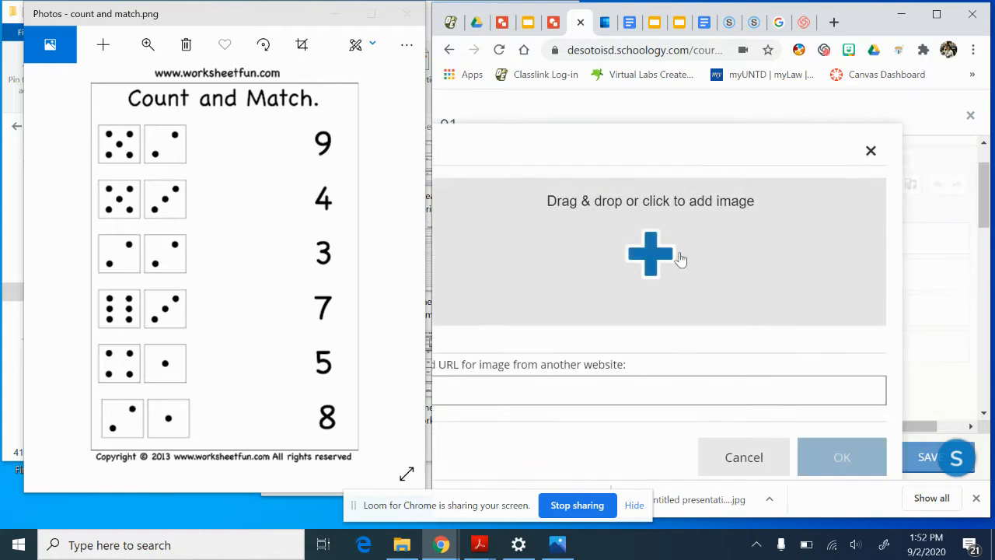
{"action": "left_click", "coordinate": [650, 257]}
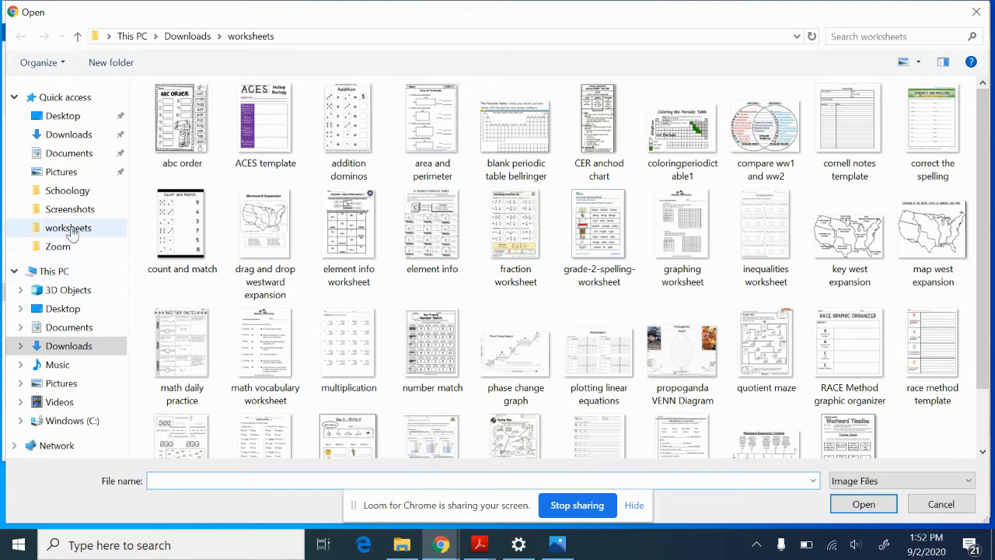
Insert the "Untitled presentation" dice picture from the Downloads folder into the first possible answer.
{"action": "left_click", "coordinate": [67, 171]}
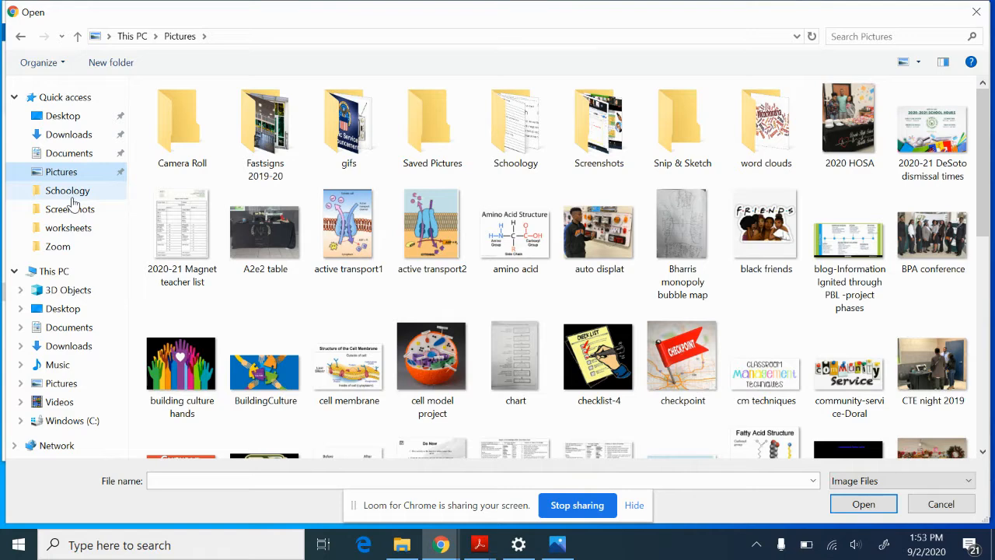
{"action": "left_click", "coordinate": [70, 195]}
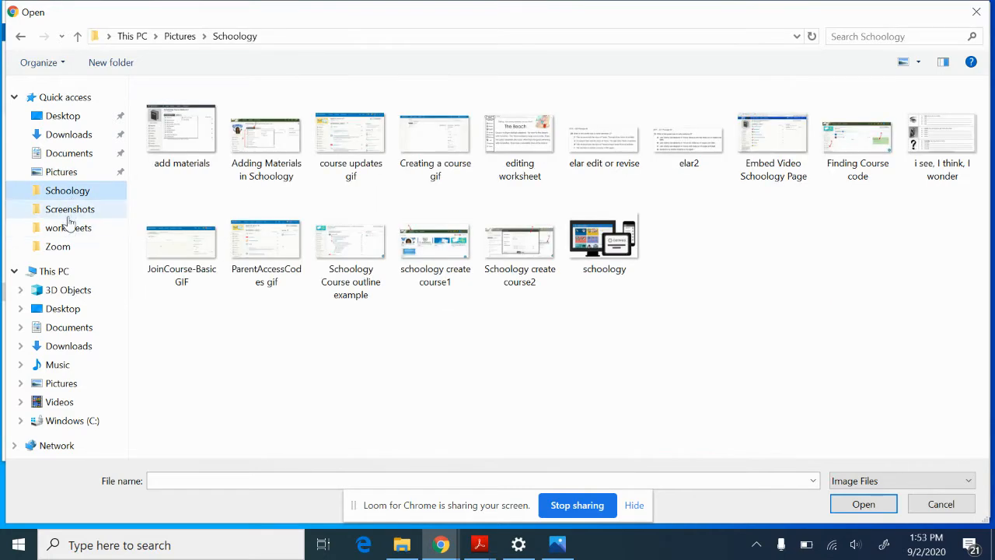
{"action": "left_click", "coordinate": [70, 135]}
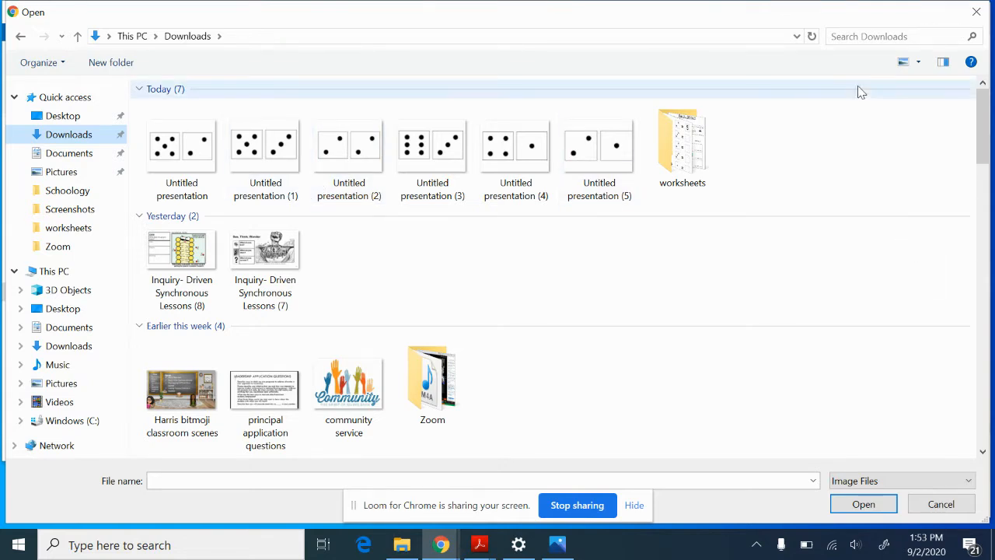
{"action": "left_click", "coordinate": [185, 173]}
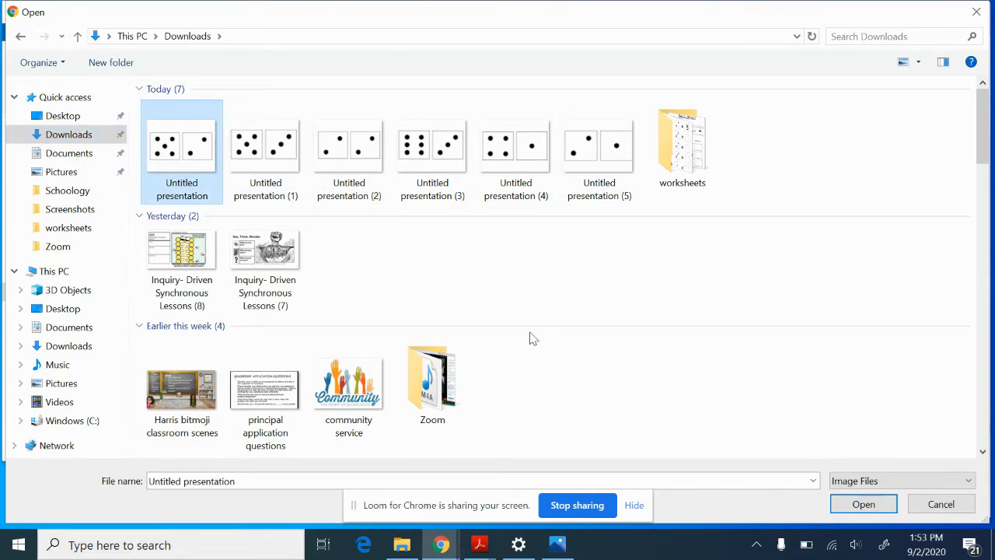
{"action": "left_click", "coordinate": [865, 504]}
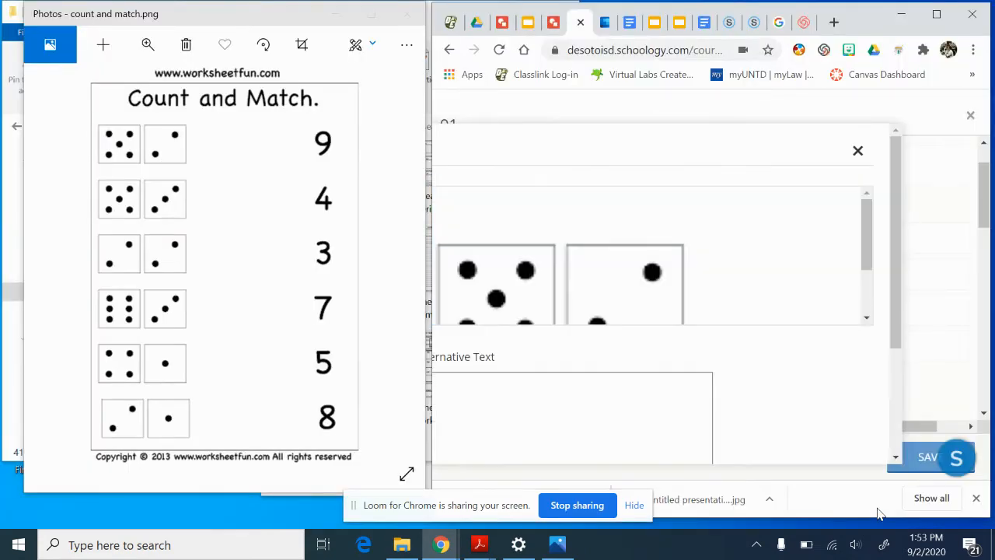
{"action": "scroll", "coordinate": [752, 352], "scroll_direction": "down", "scroll_amount": 2}
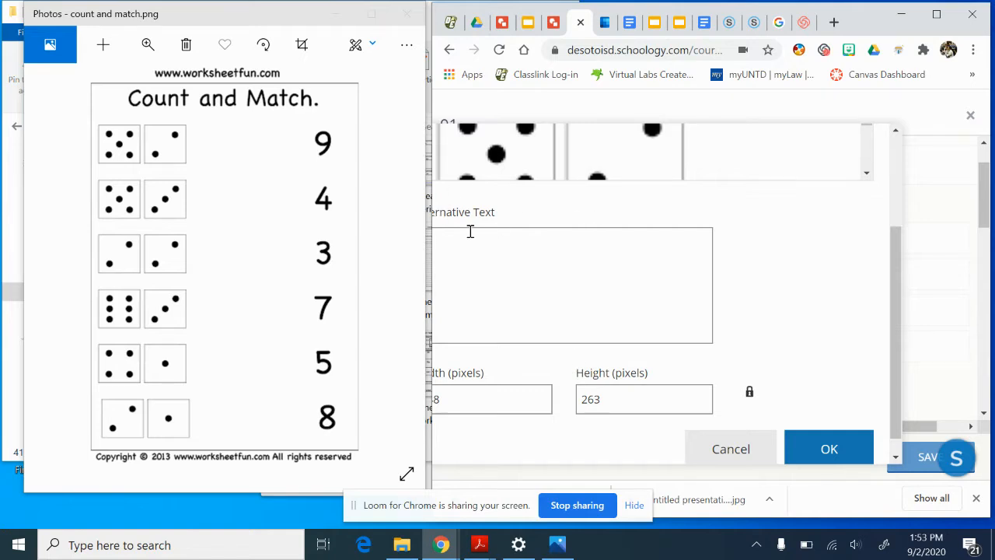
{"action": "left_click_drag", "start_coordinate": [430, 240], "coordinate": [406, 255]}
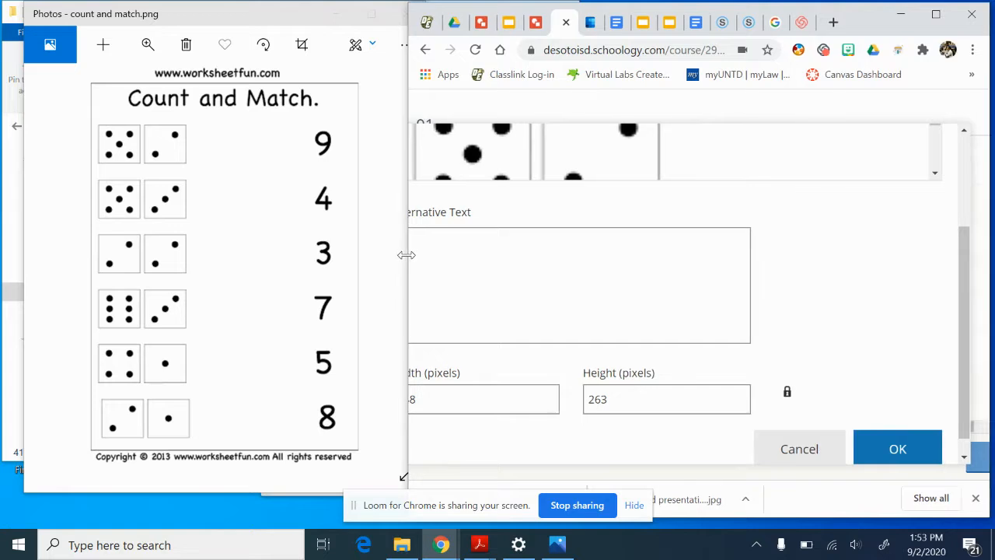
{"action": "left_click", "coordinate": [519, 402]}
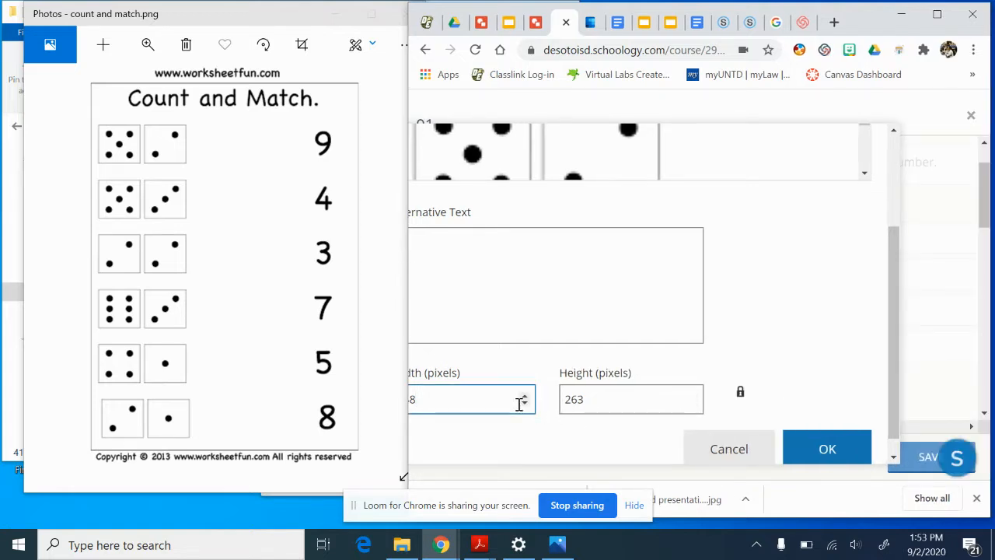
{"action": "left_click", "coordinate": [826, 450]}
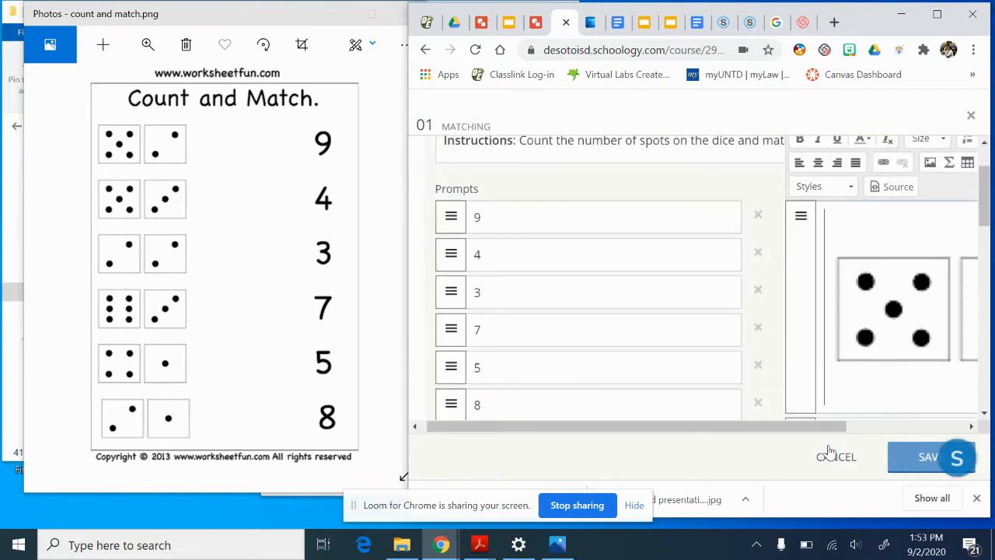
Open the first answer's dice picture for editing and maximize the browser window.
{"action": "left_click", "coordinate": [829, 350]}
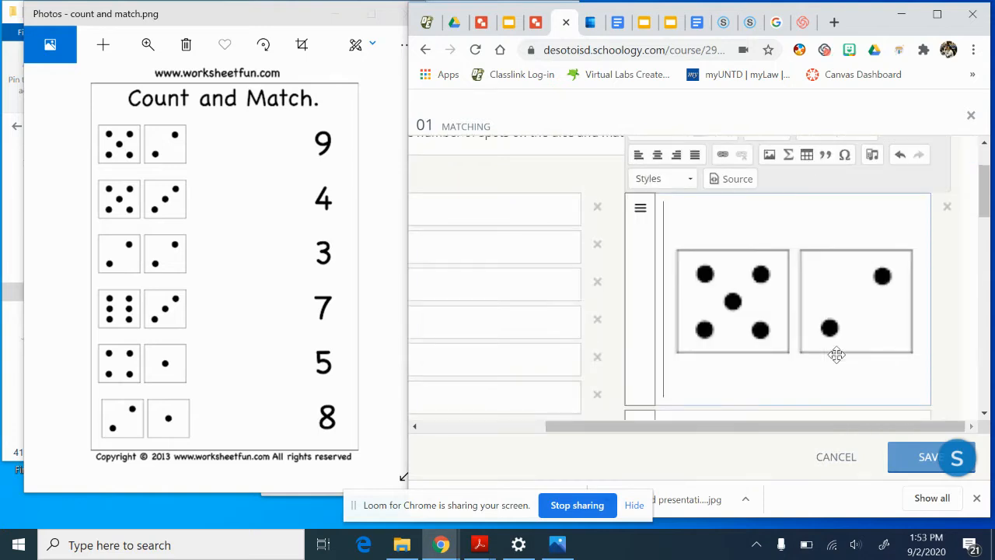
{"action": "left_click", "coordinate": [734, 217]}
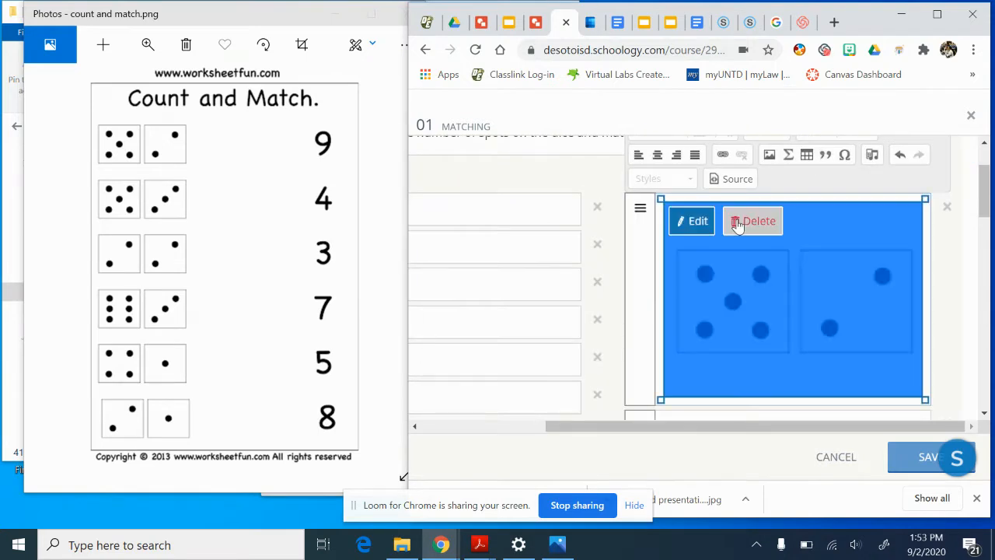
{"action": "left_click", "coordinate": [694, 222]}
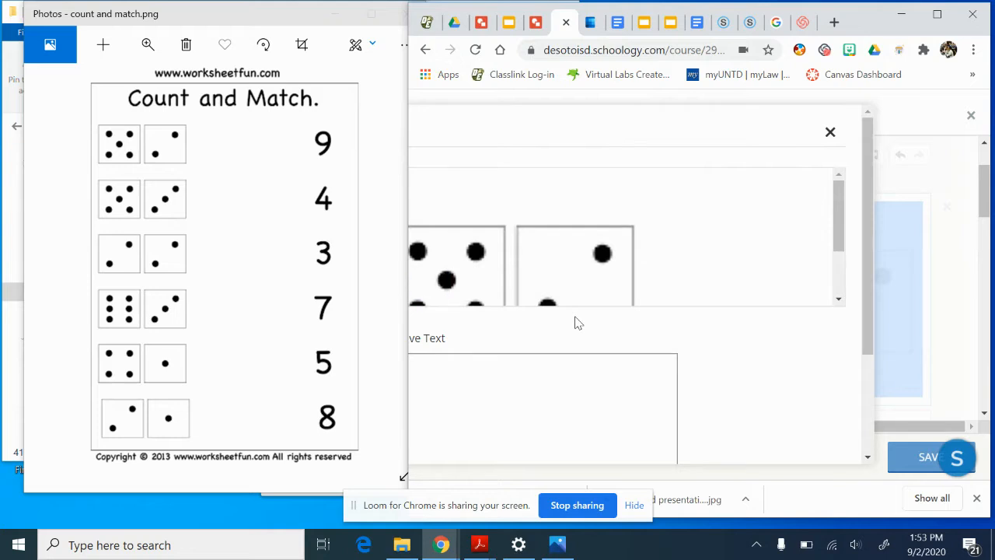
{"action": "left_click", "coordinate": [936, 13]}
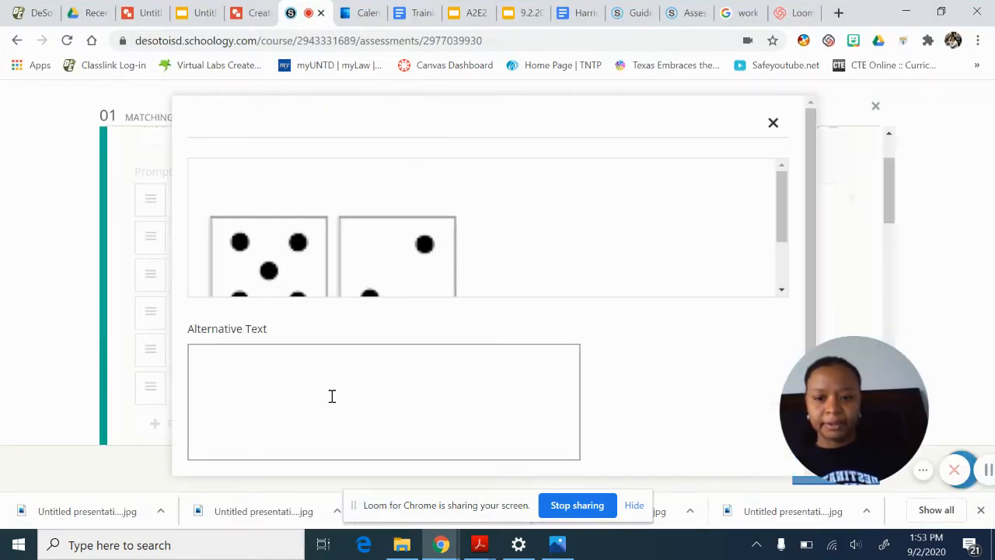
Set the first answer's dice picture to a width of 100 pixels with the proportions locked.
{"action": "left_click", "coordinate": [331, 396]}
{"action": "scroll", "coordinate": [331, 396], "scroll_direction": "down", "scroll_amount": 2}
{"action": "left_click", "coordinate": [331, 396]}
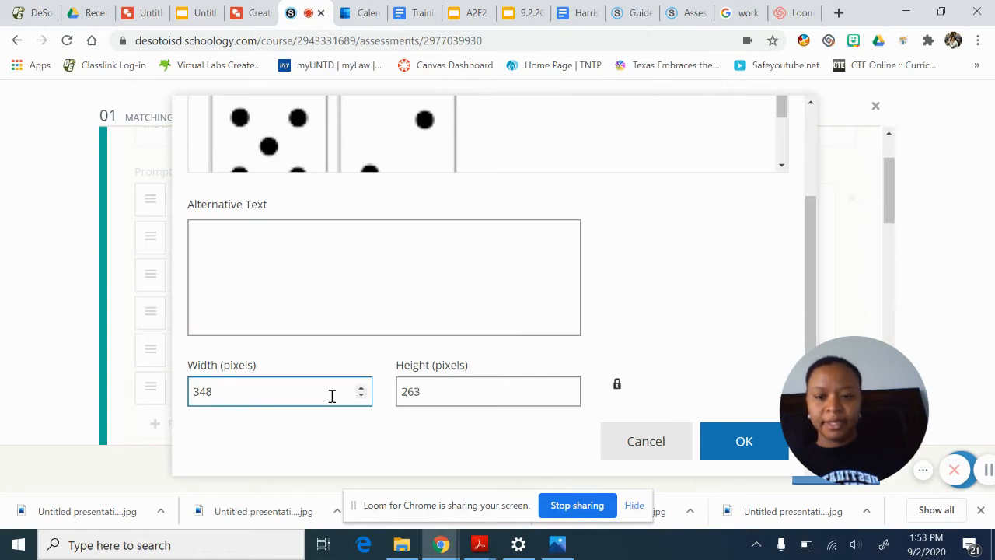
{"action": "double_click", "coordinate": [305, 392]}
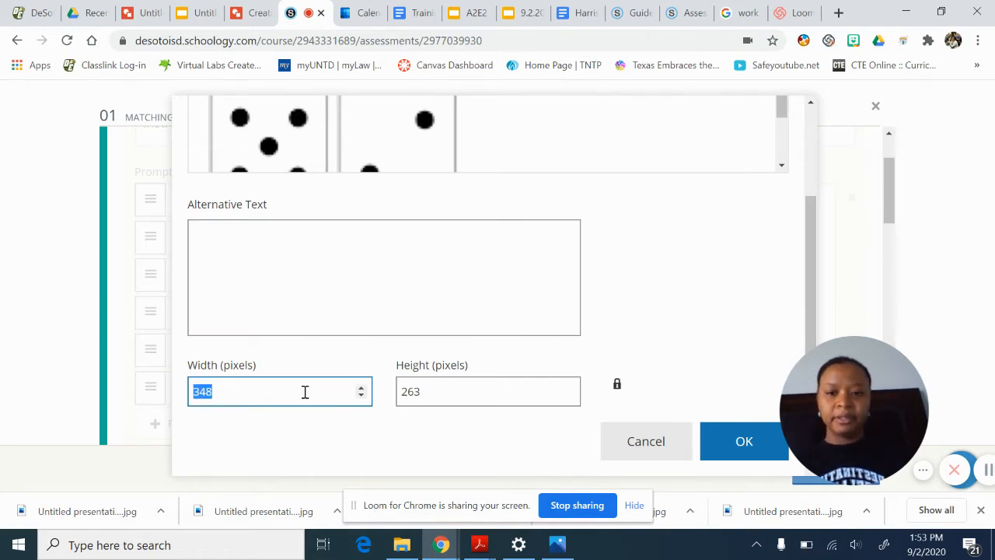
{"action": "left_click", "coordinate": [305, 392]}
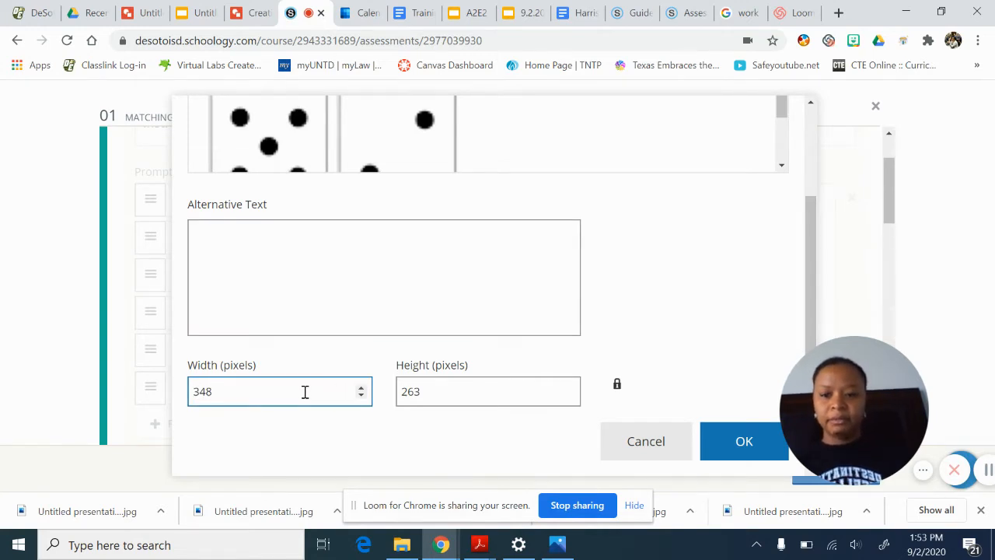
{"action": "key", "text": "BackSpace"}
{"action": "key", "text": "BackSpace"}
{"action": "key", "text": "BackSpace"}
{"action": "type", "text": "100"}
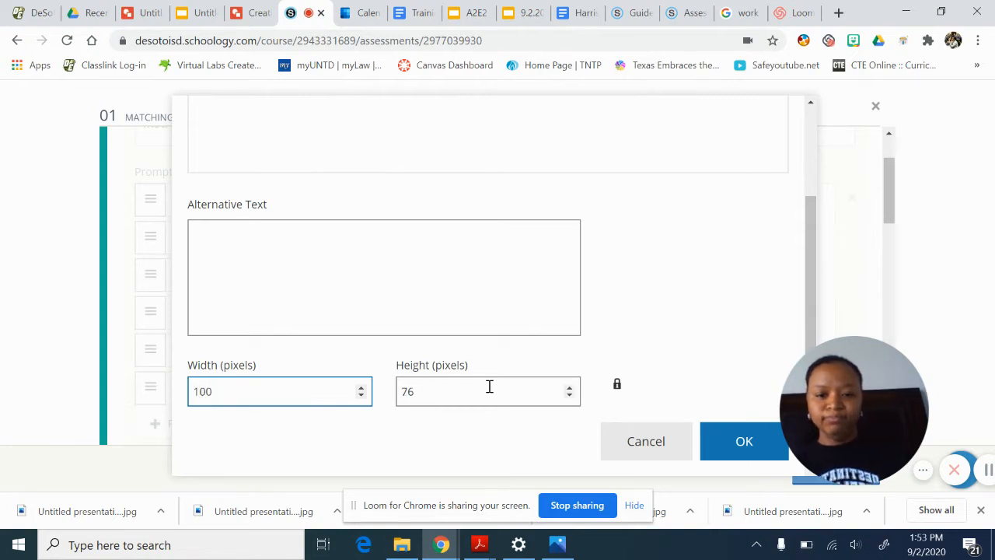
{"action": "left_click", "coordinate": [735, 441]}
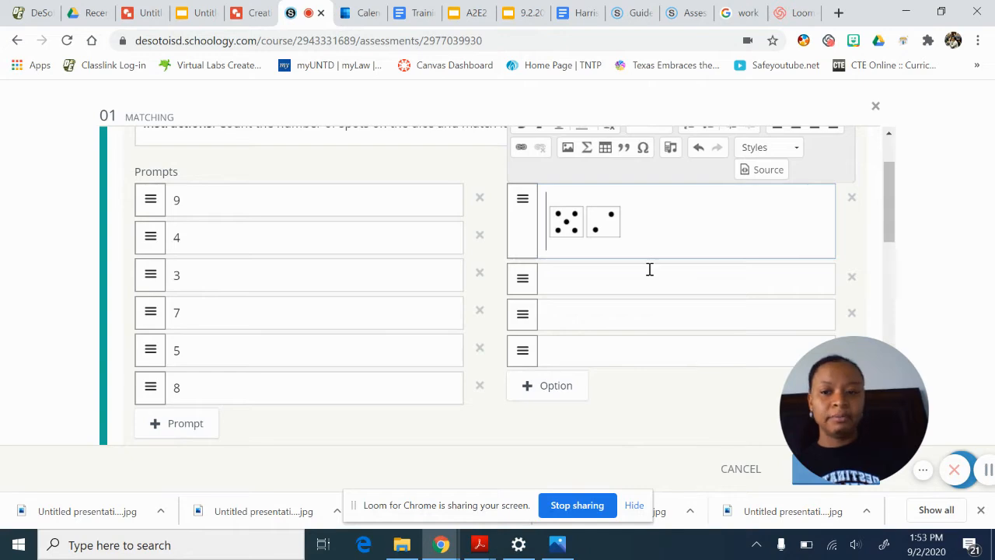
Insert the "Untitled presentation (1)" dice picture from Downloads into the second possible answer at a width of 100 pixels.
{"action": "left_click", "coordinate": [572, 272]}
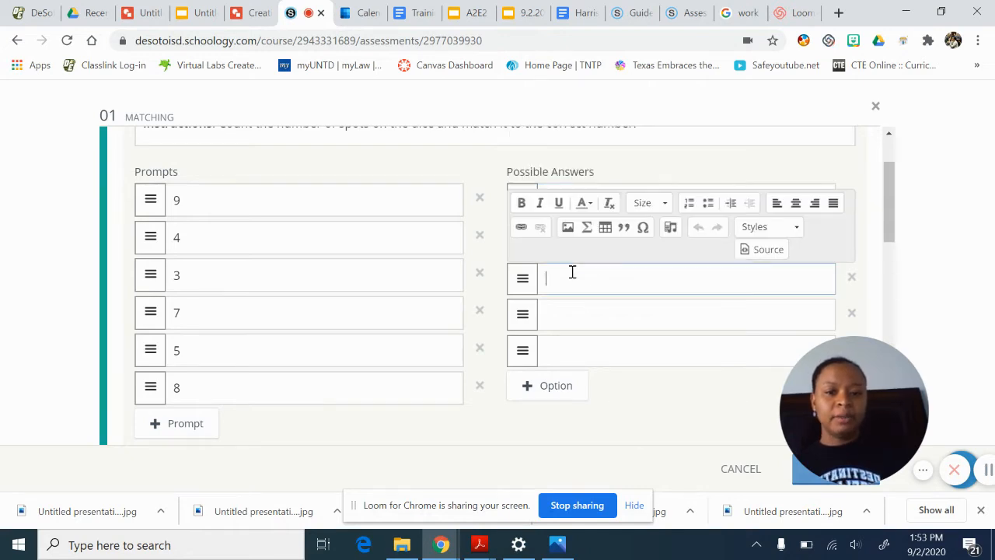
{"action": "left_click", "coordinate": [952, 8]}
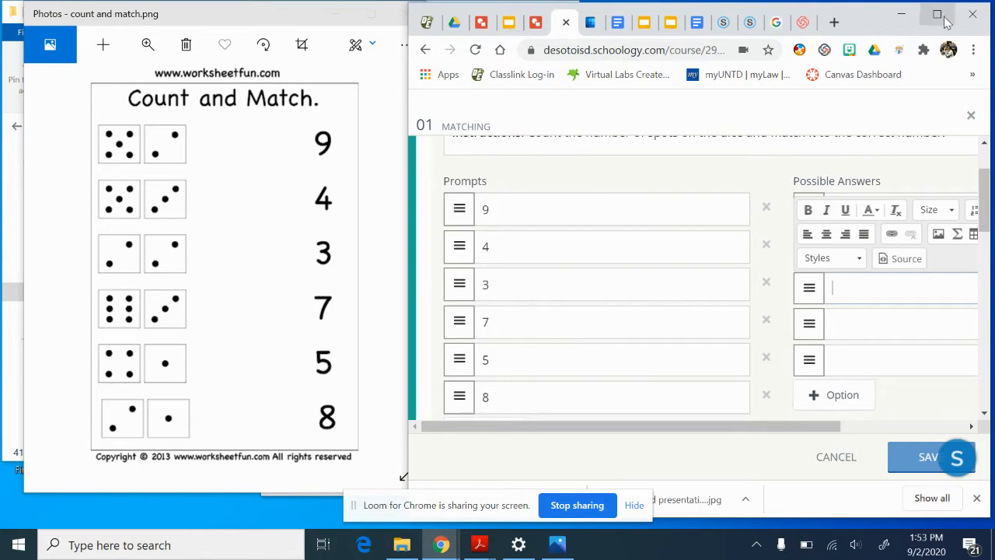
{"action": "left_click", "coordinate": [937, 13]}
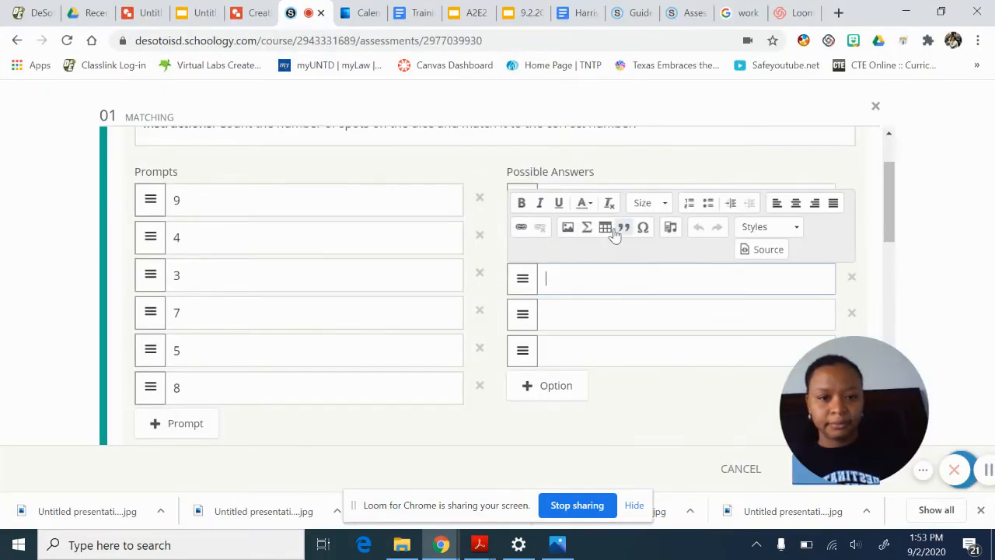
{"action": "left_click", "coordinate": [568, 227]}
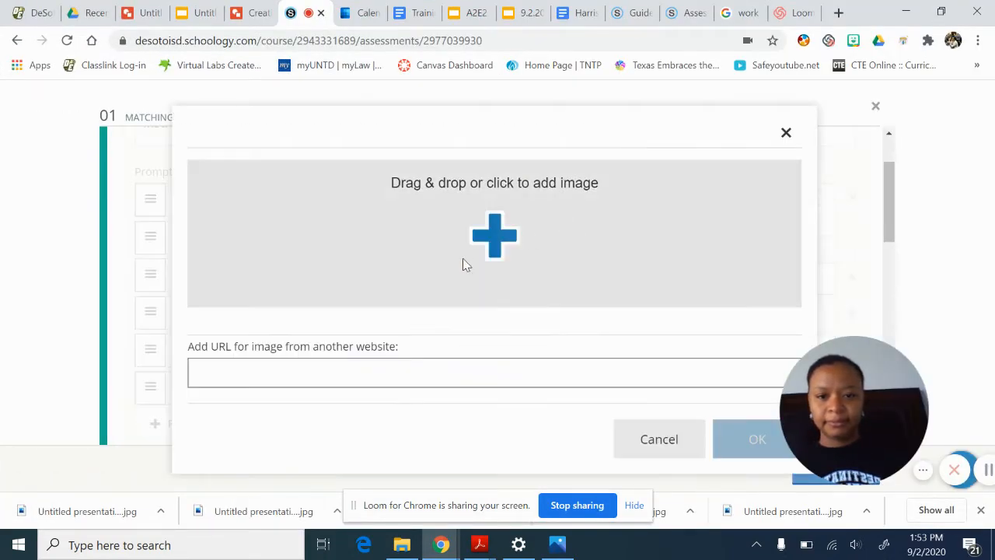
{"action": "left_click", "coordinate": [463, 260]}
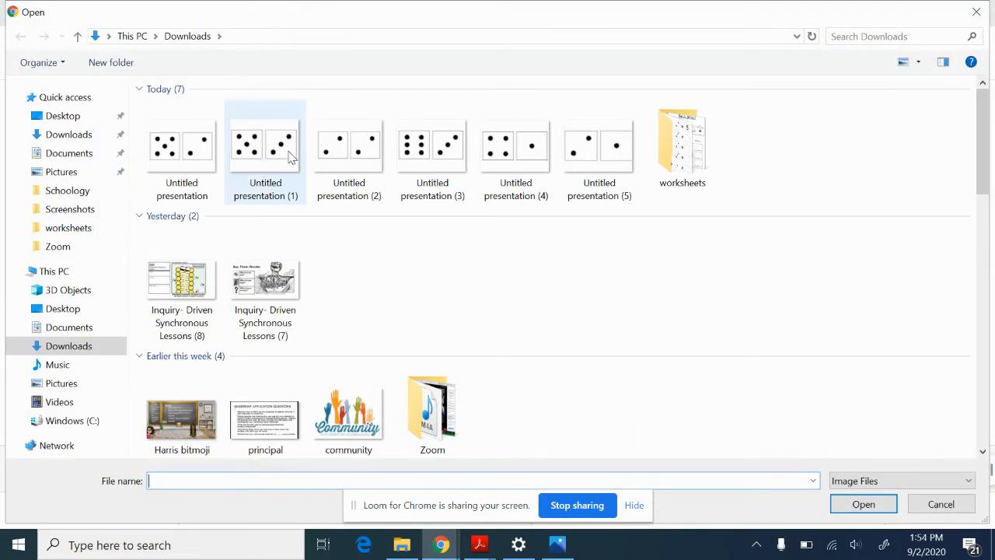
{"action": "left_click", "coordinate": [288, 158]}
{"action": "left_click", "coordinate": [843, 507]}
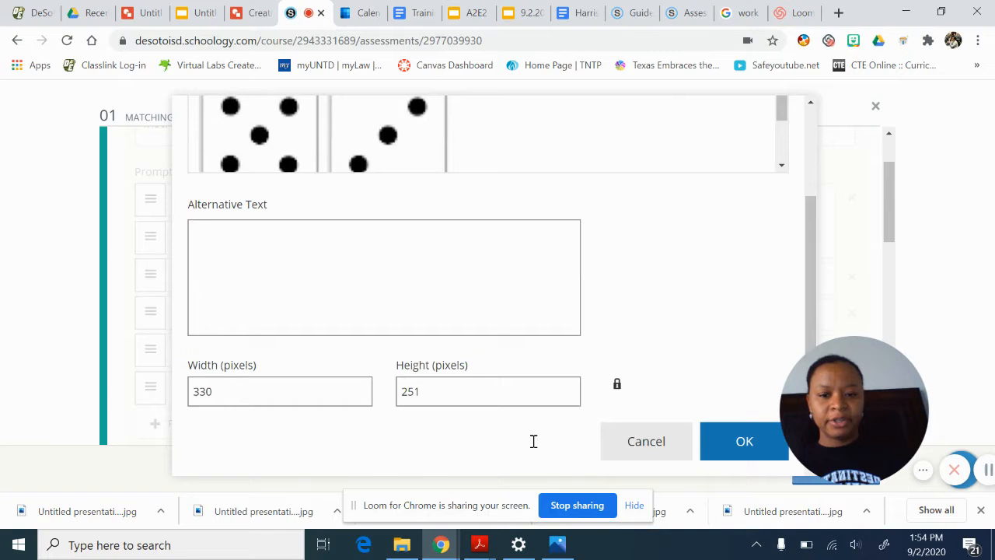
{"action": "left_click", "coordinate": [276, 388]}
{"action": "double_click", "coordinate": [276, 389]}
{"action": "type", "text": "100"}
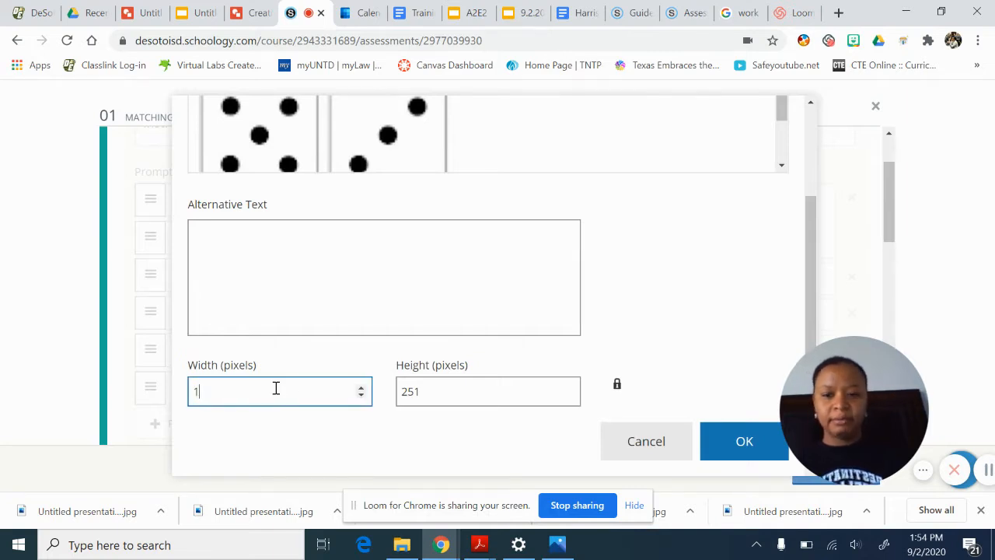
{"action": "left_click", "coordinate": [737, 440]}
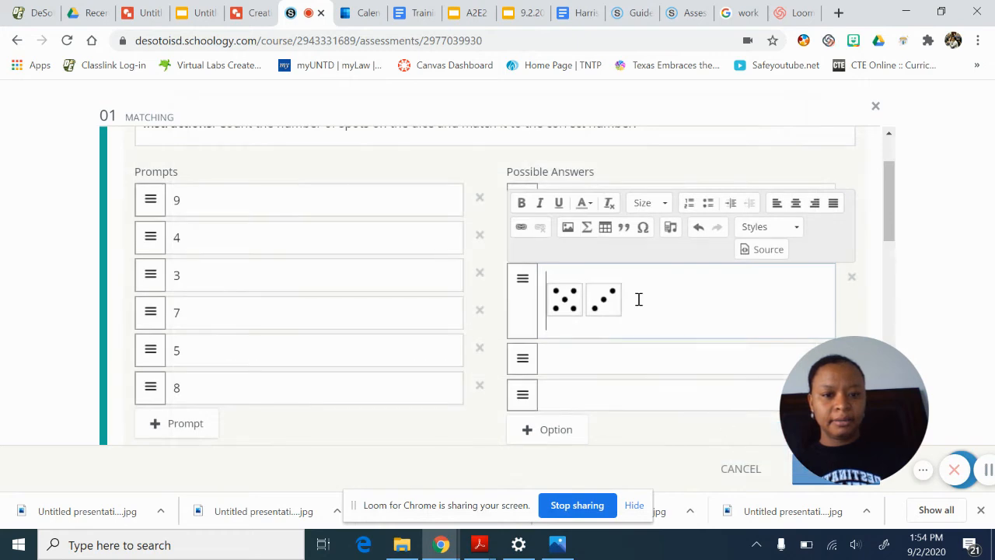
Check the worksheet's dice order and insert the "Untitled presentation (2)" picture from Downloads into the third possible answer at a width of 100 pixels.
{"action": "left_click", "coordinate": [940, 12]}
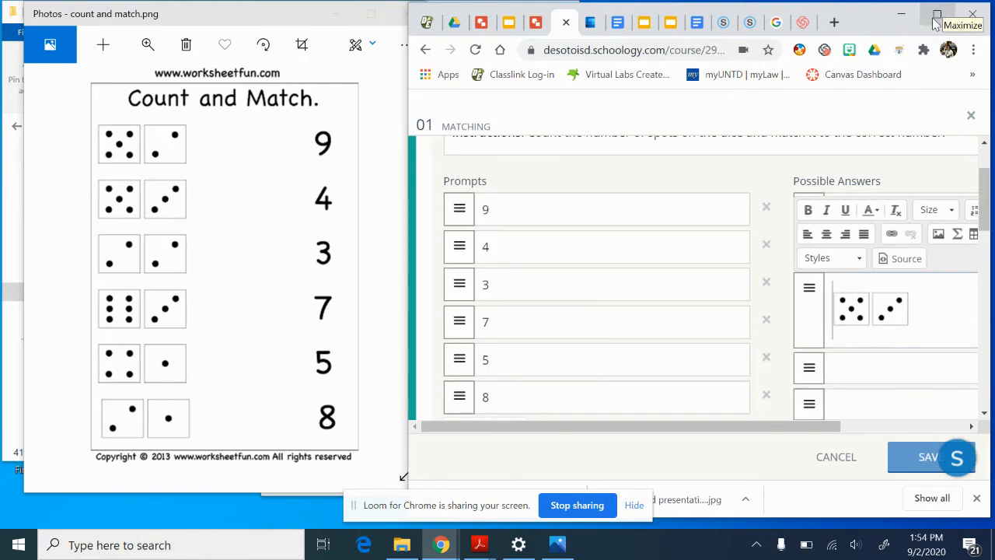
{"action": "left_click", "coordinate": [936, 17]}
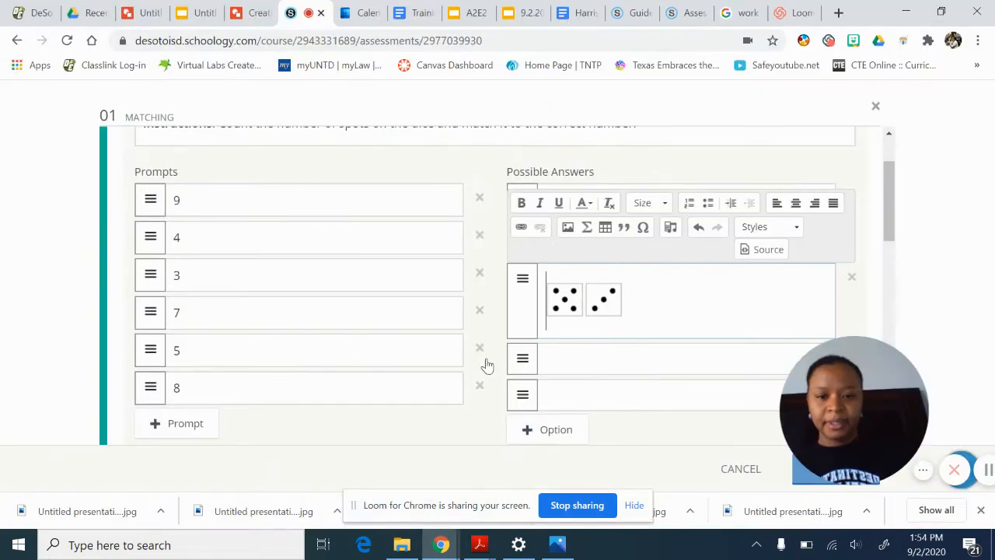
{"action": "left_click", "coordinate": [577, 357]}
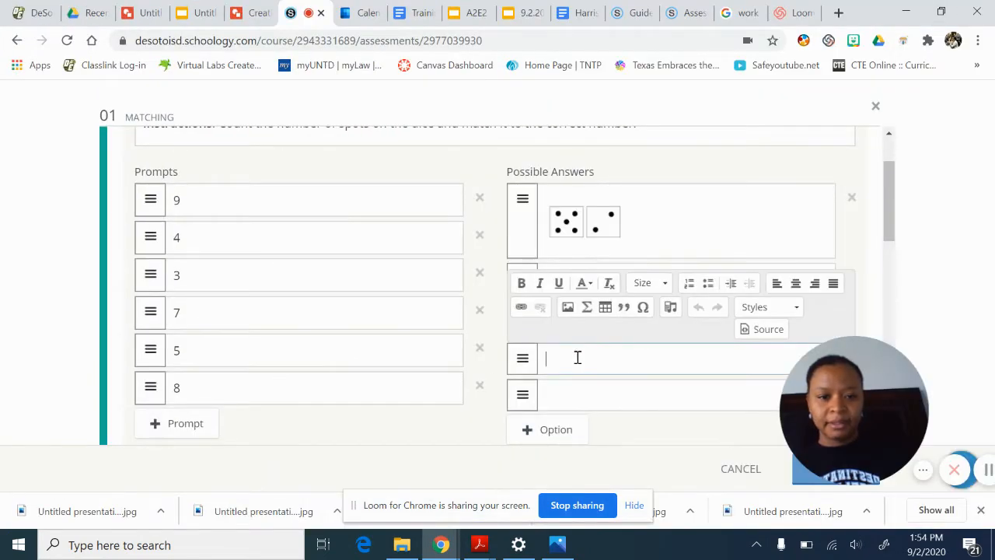
{"action": "left_click", "coordinate": [568, 311]}
{"action": "left_click", "coordinate": [487, 270]}
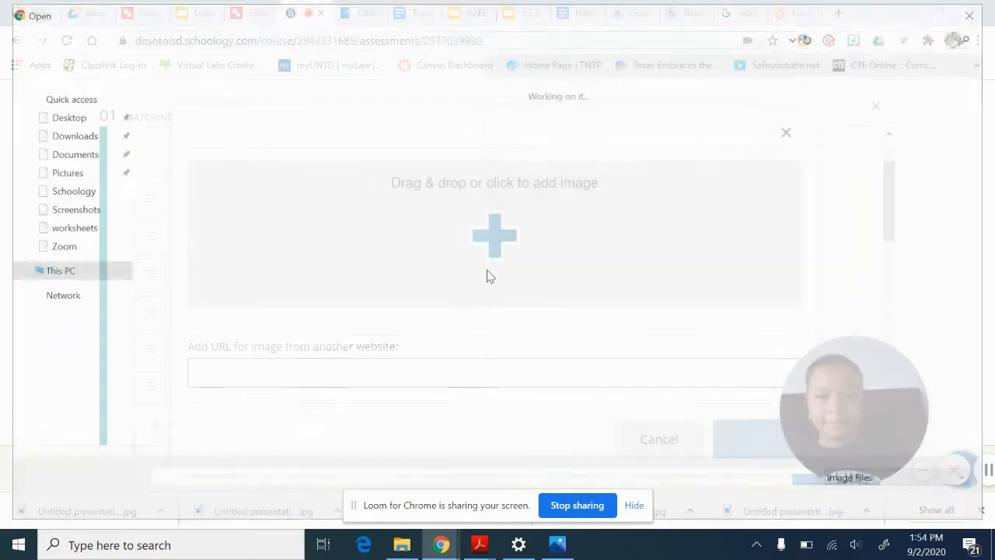
{"action": "left_click", "coordinate": [354, 147]}
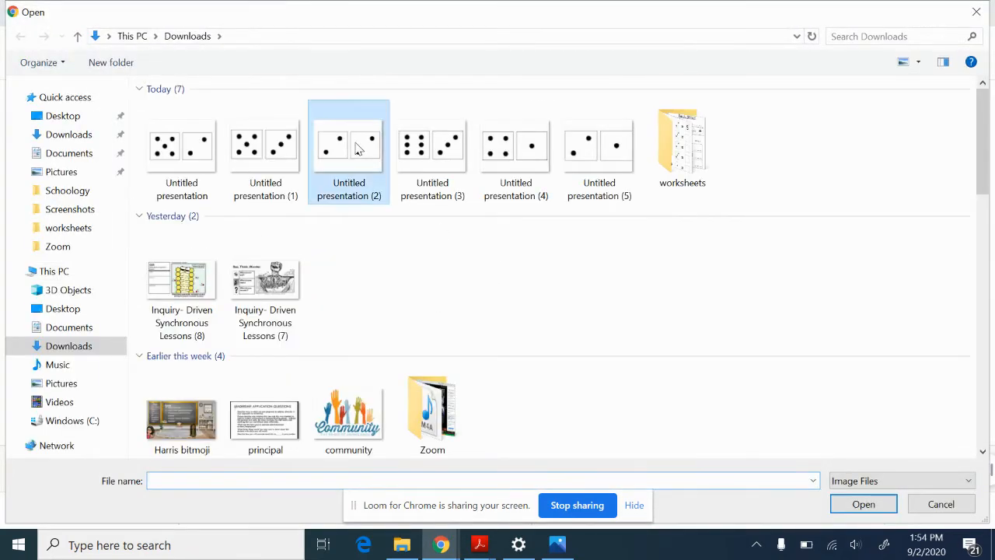
{"action": "left_click", "coordinate": [864, 504]}
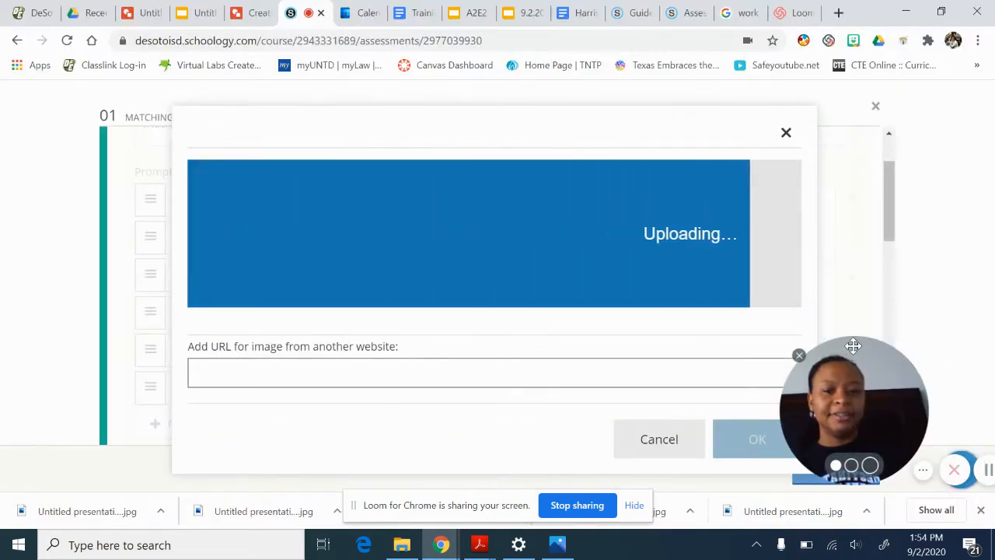
{"action": "scroll", "coordinate": [636, 394], "scroll_direction": "down", "scroll_amount": 3}
{"action": "left_click", "coordinate": [294, 396]}
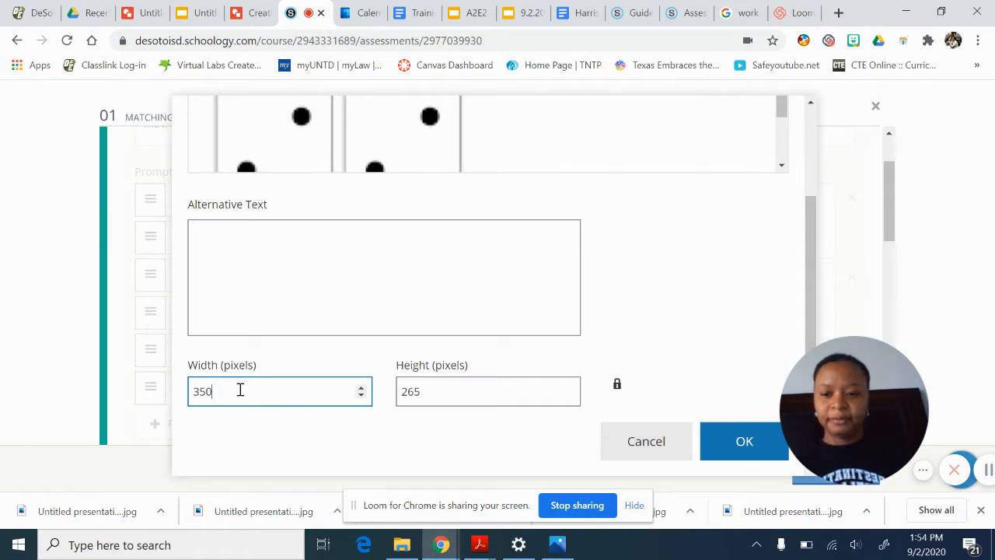
{"action": "left_click_drag", "start_coordinate": [240, 390], "coordinate": [133, 395]}
{"action": "type", "text": "100"}
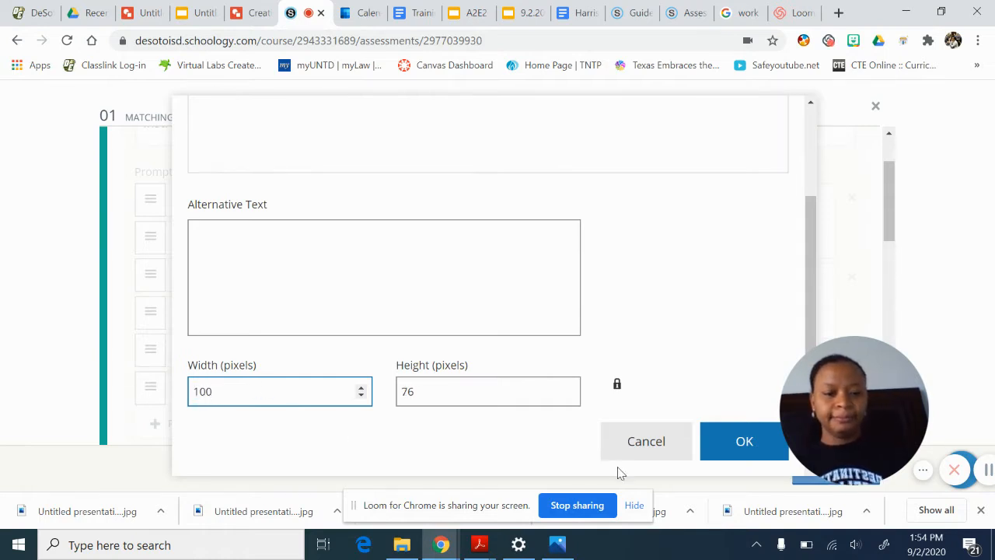
{"action": "left_click", "coordinate": [734, 455]}
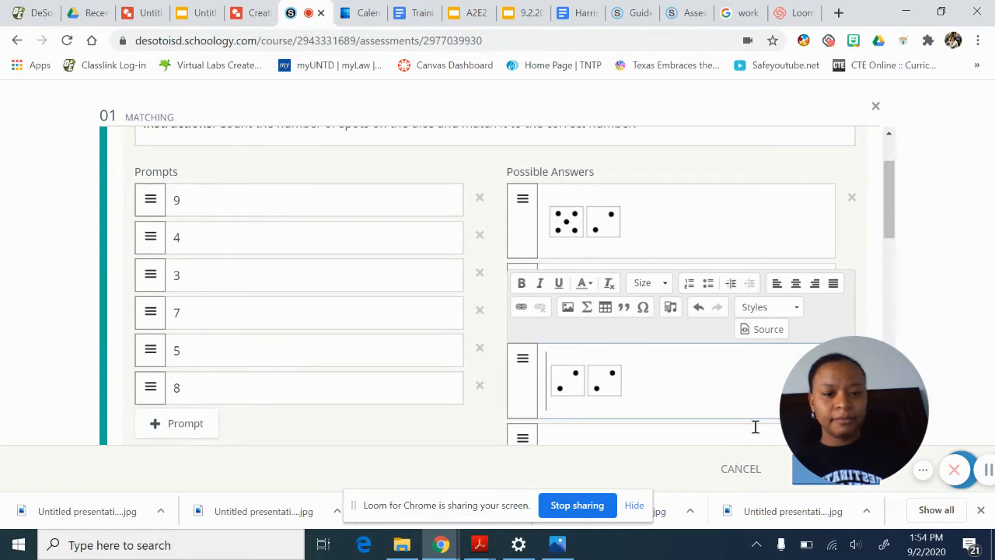
Insert the "Untitled presentation (3)" dice picture from Downloads into the fourth possible answer at a width of 100 pixels.
{"action": "scroll", "coordinate": [755, 424], "scroll_direction": "down", "scroll_amount": 3}
{"action": "left_click", "coordinate": [640, 329]}
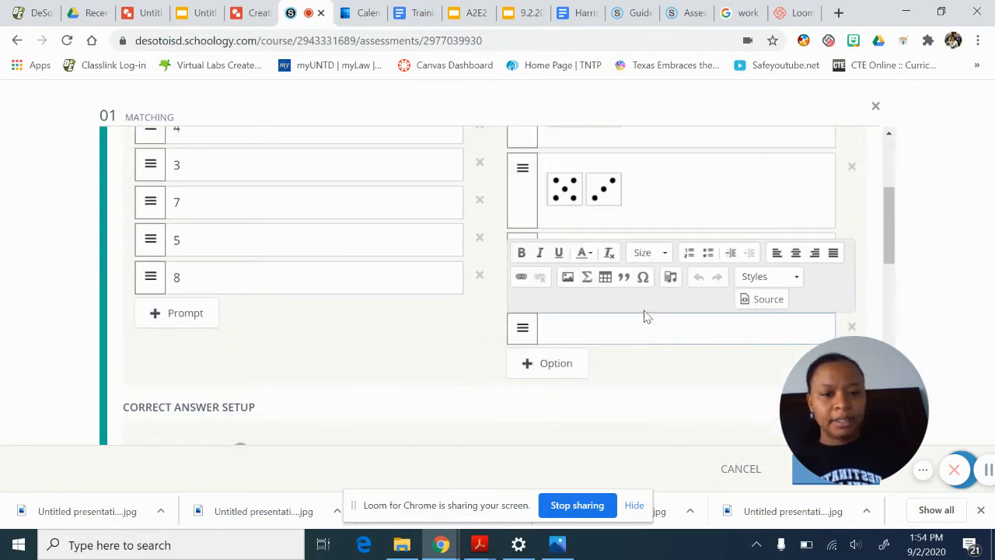
{"action": "left_click", "coordinate": [941, 12]}
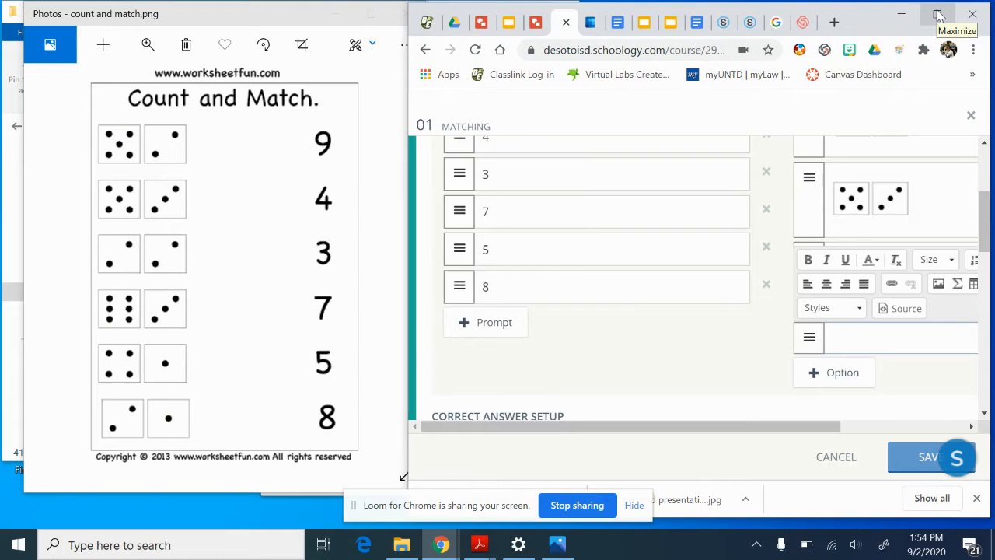
{"action": "left_click", "coordinate": [940, 16]}
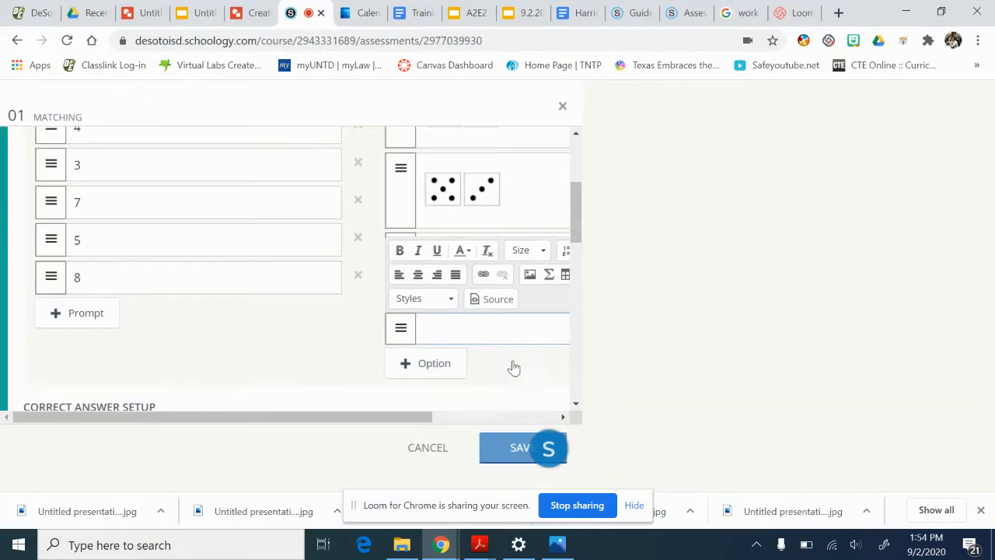
{"action": "left_click", "coordinate": [569, 278]}
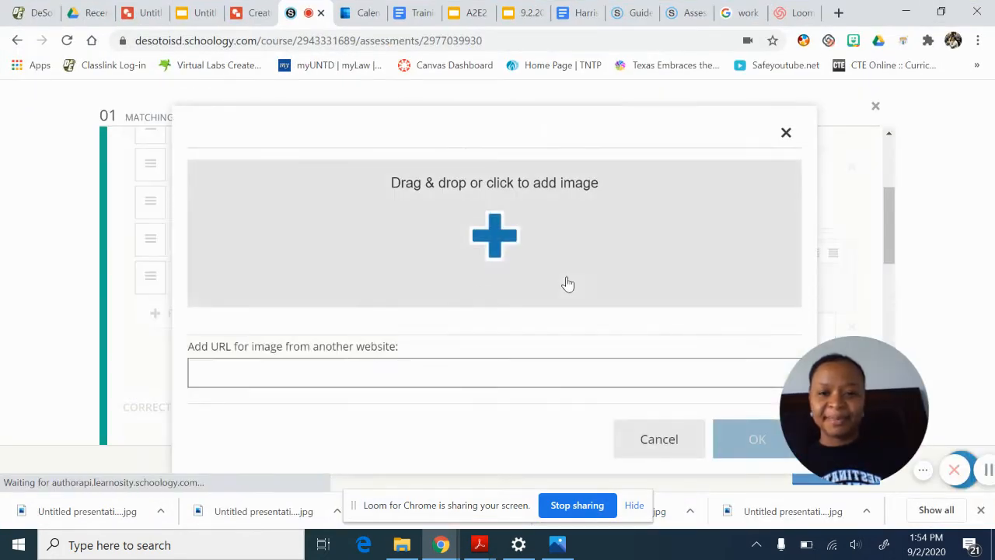
{"action": "left_click", "coordinate": [495, 244]}
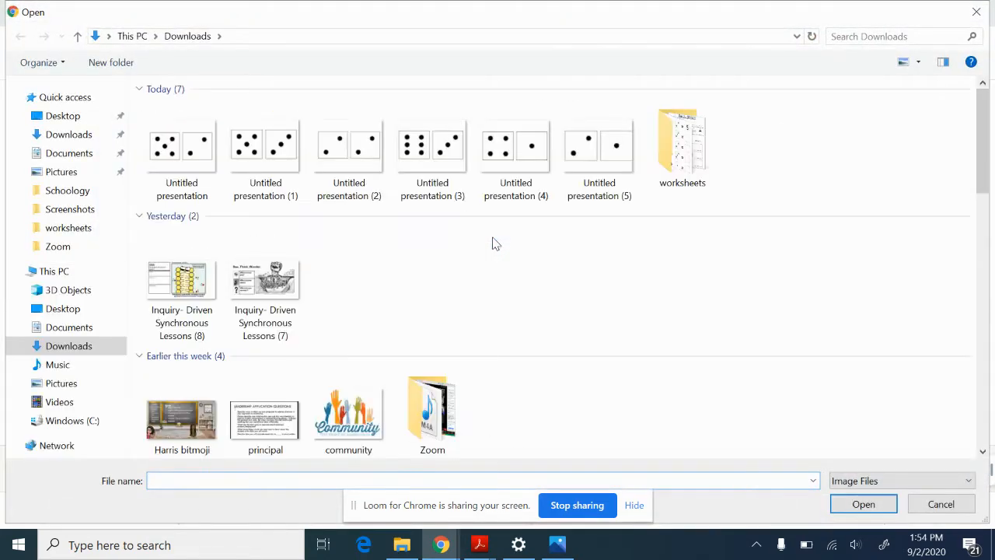
{"action": "left_click", "coordinate": [412, 175]}
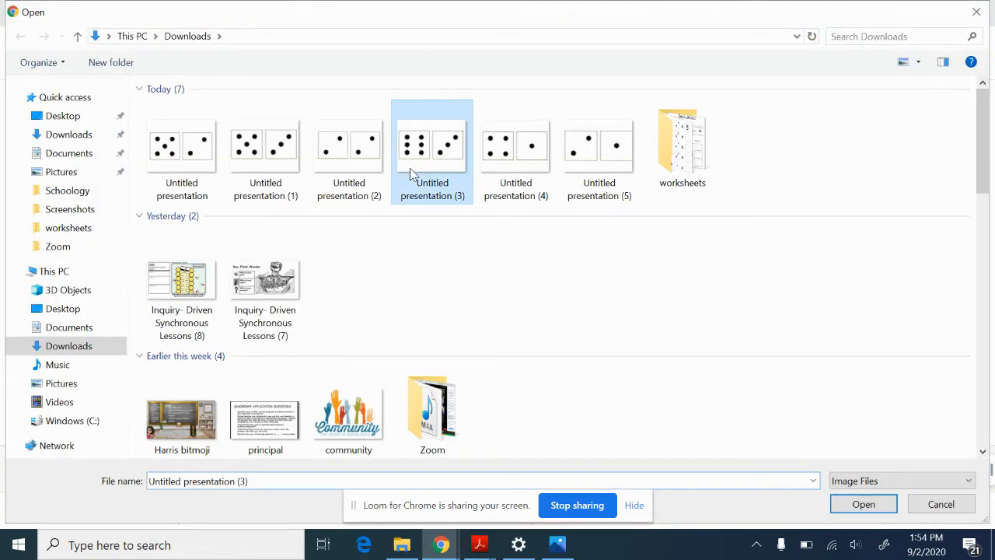
{"action": "left_click", "coordinate": [864, 505]}
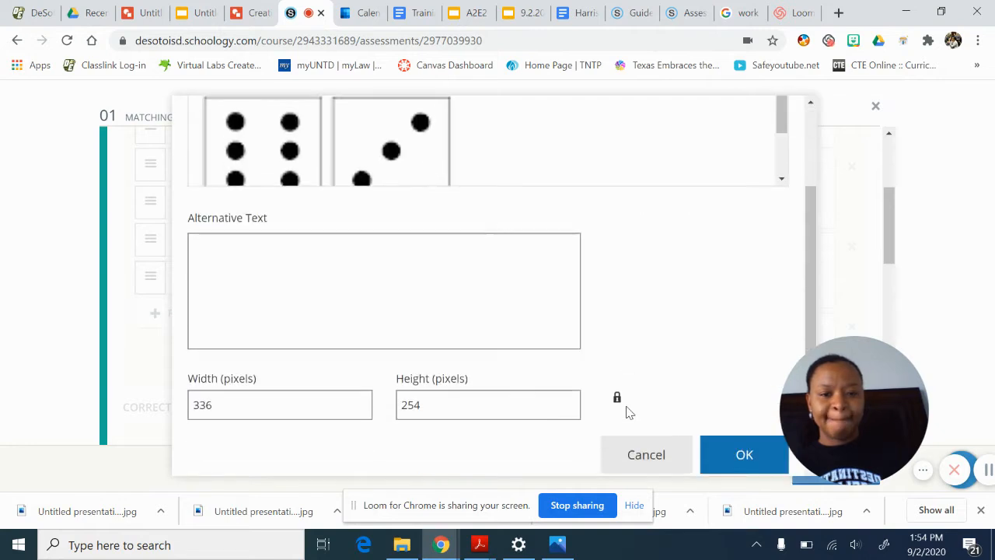
{"action": "left_click_drag", "start_coordinate": [244, 391], "coordinate": [156, 393]}
{"action": "type", "text": "100"}
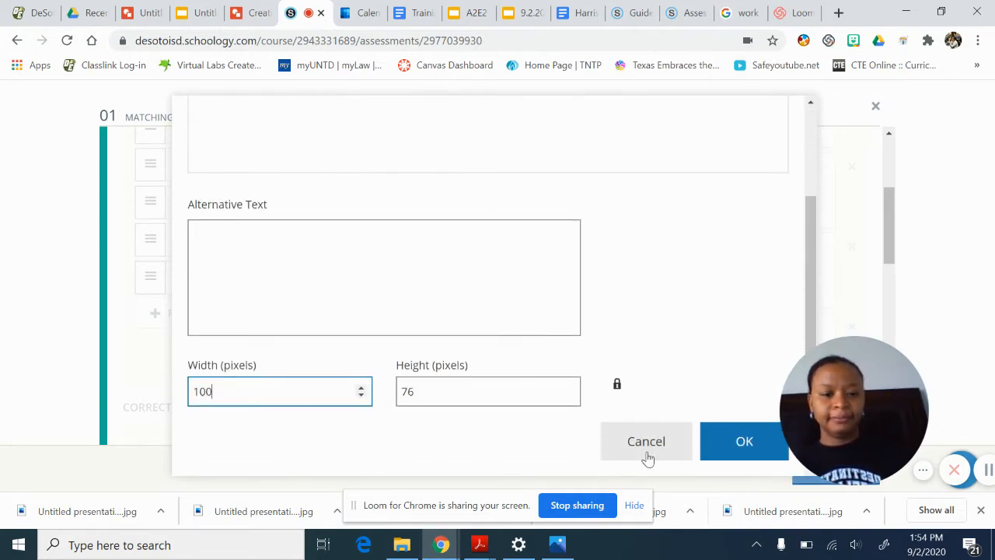
{"action": "left_click", "coordinate": [746, 440]}
Add two more empty options below the fourth possible answer.
{"action": "scroll", "coordinate": [679, 370], "scroll_direction": "down", "scroll_amount": 1}
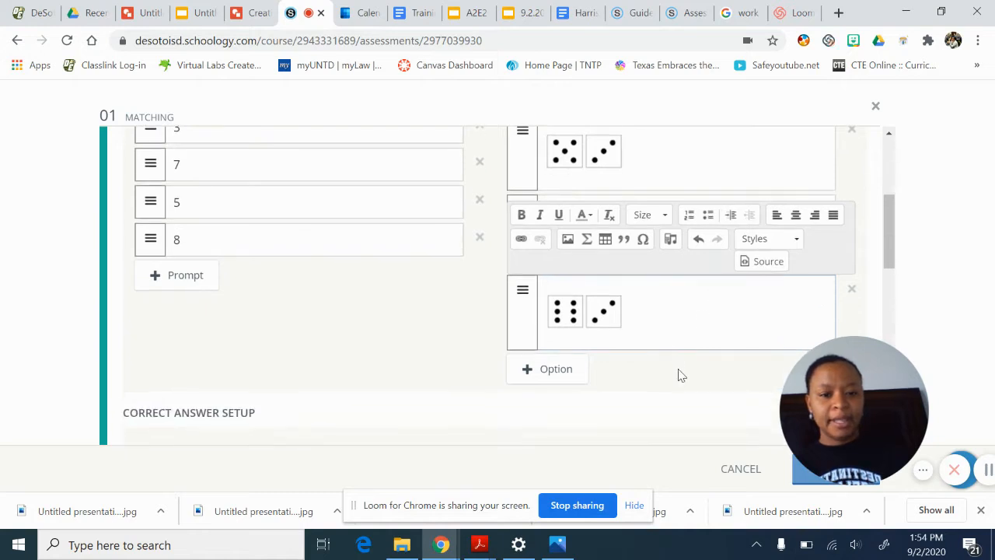
{"action": "left_click", "coordinate": [547, 372]}
{"action": "left_click", "coordinate": [548, 374]}
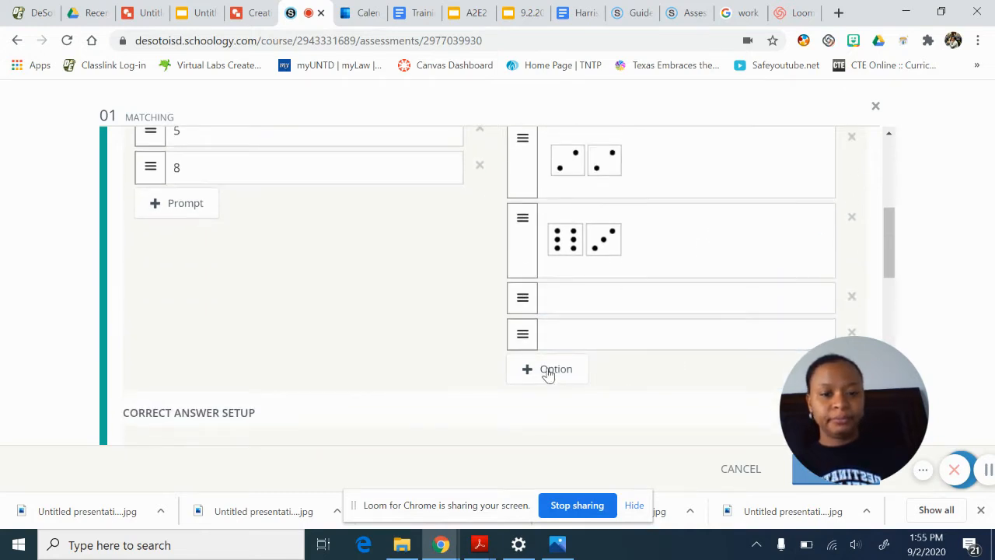
Insert the "Untitled presentation (4)" dice picture from Downloads into the fifth possible answer at a width of 100 pixels.
{"action": "left_click", "coordinate": [578, 294]}
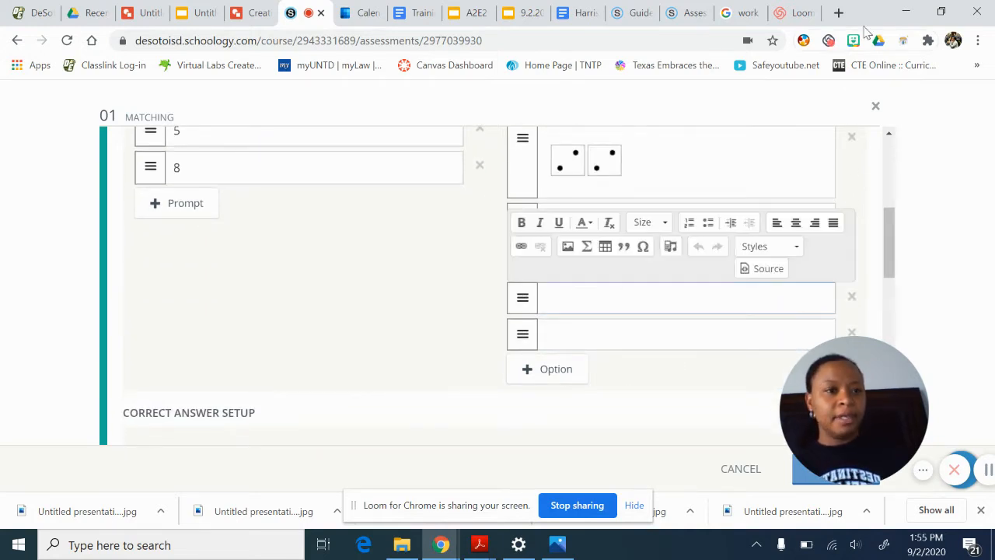
{"action": "left_click", "coordinate": [941, 12]}
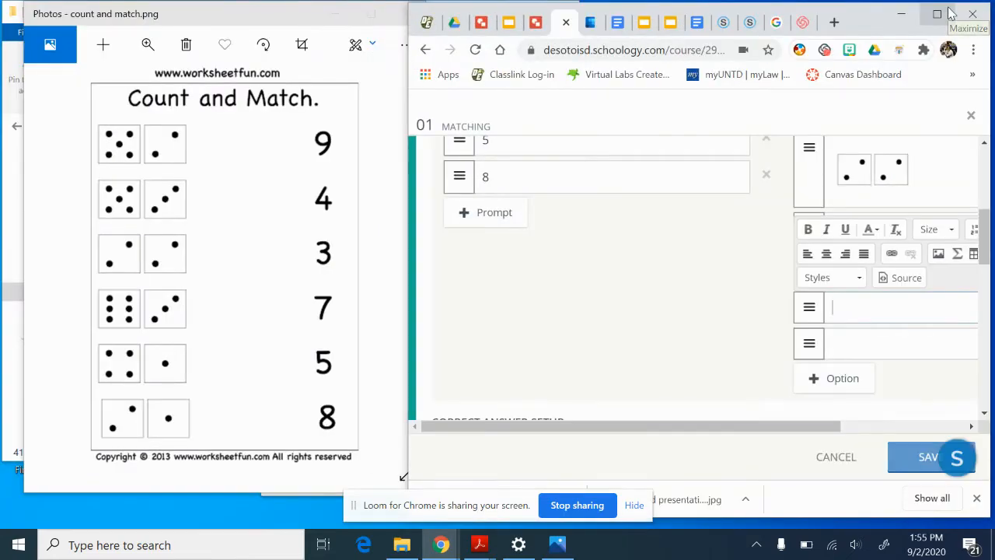
{"action": "left_click", "coordinate": [936, 15]}
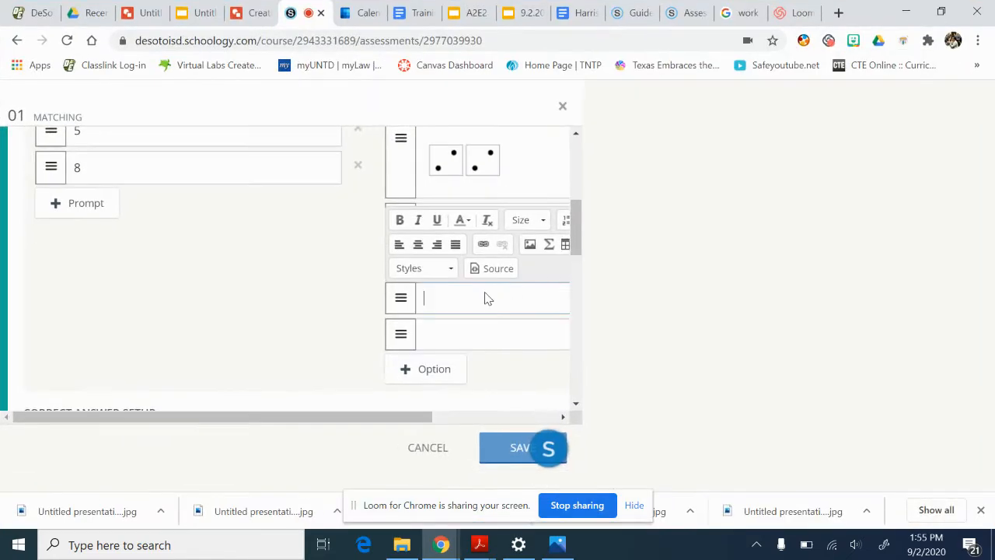
{"action": "left_click", "coordinate": [569, 248]}
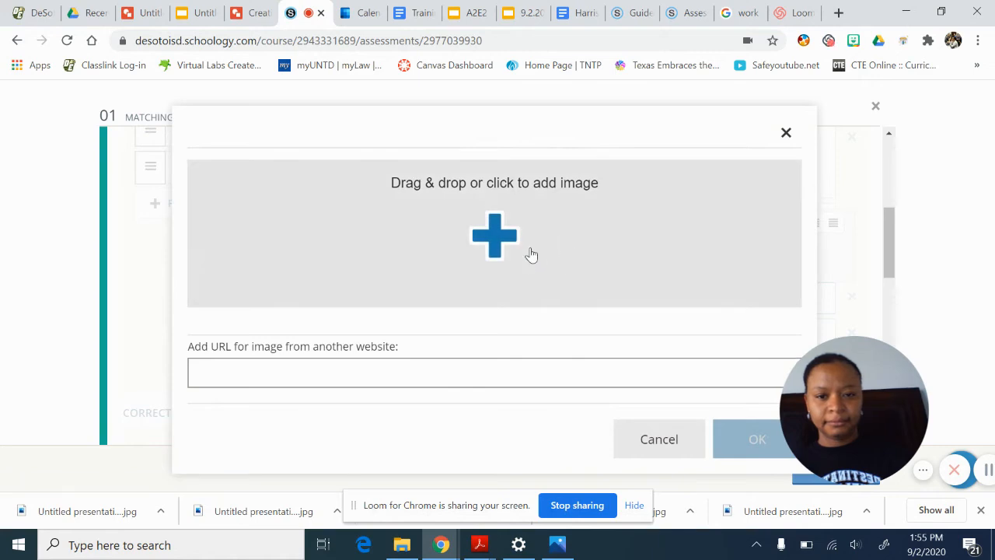
{"action": "left_click", "coordinate": [531, 251]}
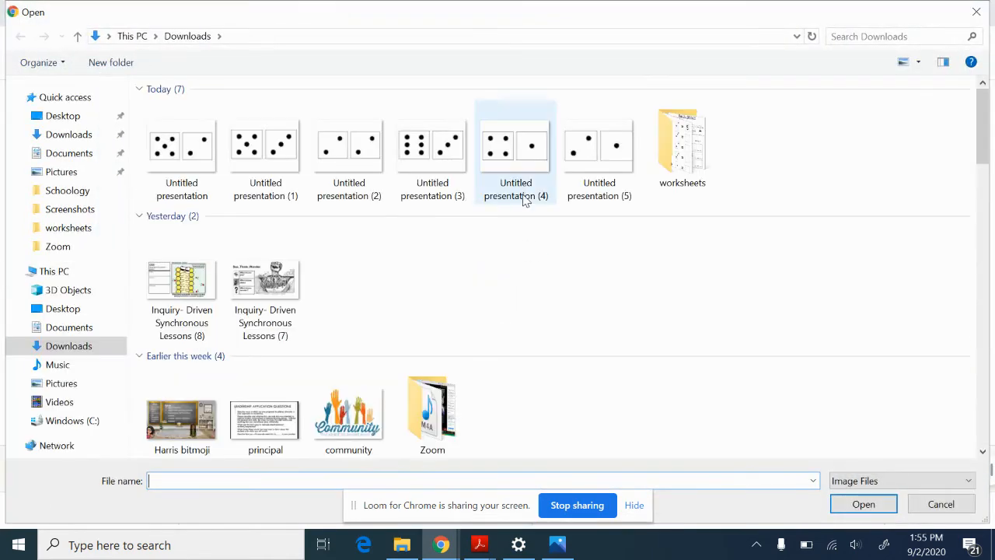
{"action": "left_click", "coordinate": [525, 148]}
{"action": "left_click", "coordinate": [887, 507]}
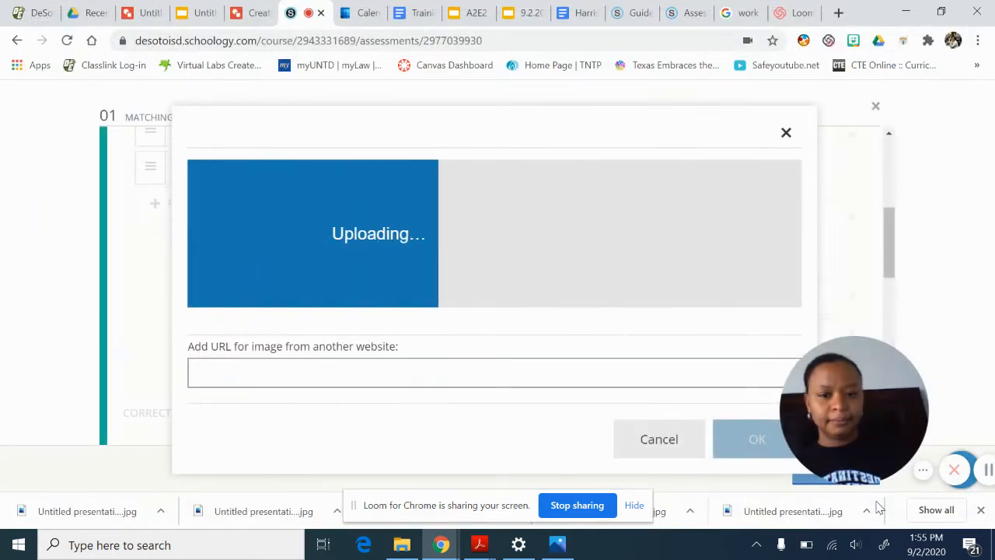
{"action": "left_click_drag", "start_coordinate": [359, 391], "coordinate": [140, 391]}
{"action": "type", "text": "100"}
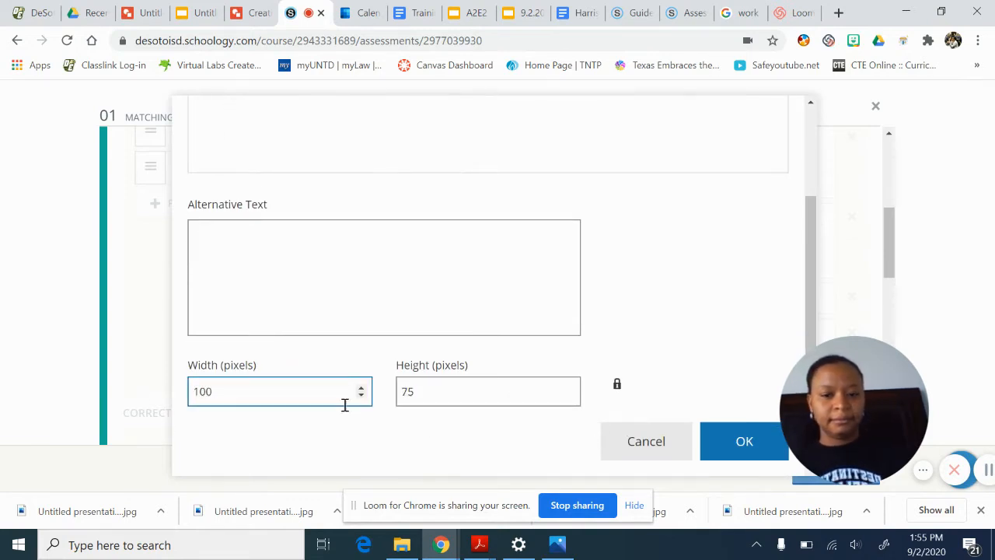
{"action": "left_click", "coordinate": [745, 455]}
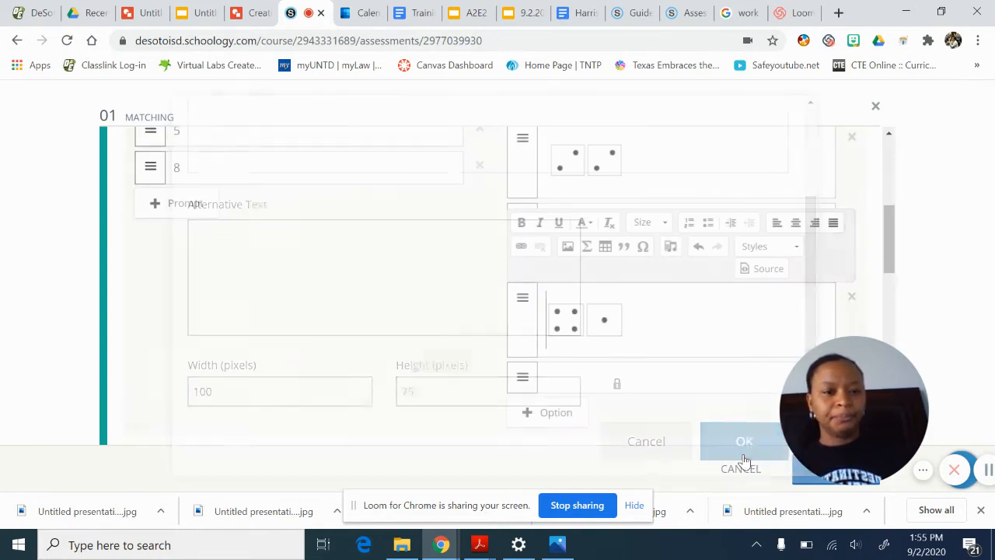
Insert the "Untitled presentation (5)" dice picture from Downloads into the sixth possible answer at a width of 100 pixels.
{"action": "left_click", "coordinate": [614, 382]}
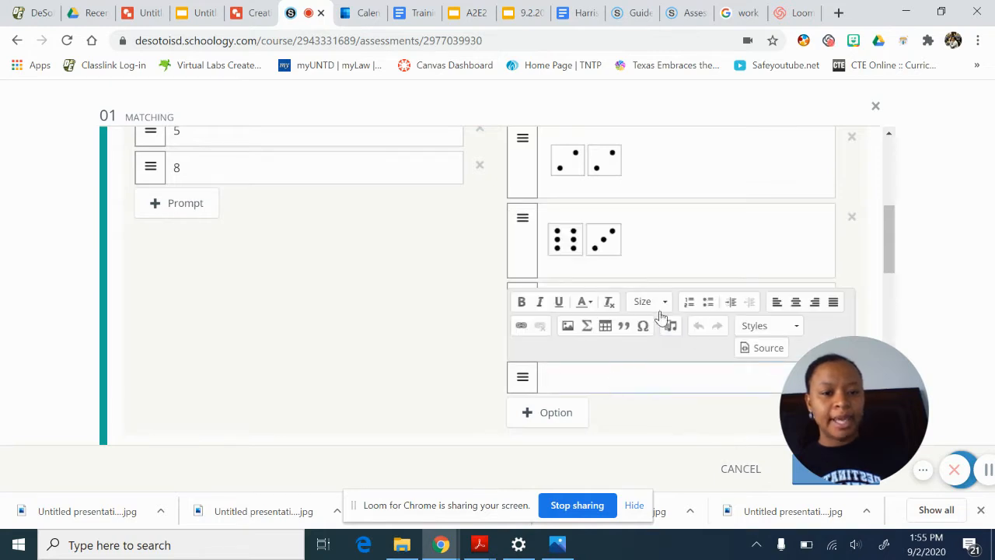
{"action": "left_click", "coordinate": [568, 327]}
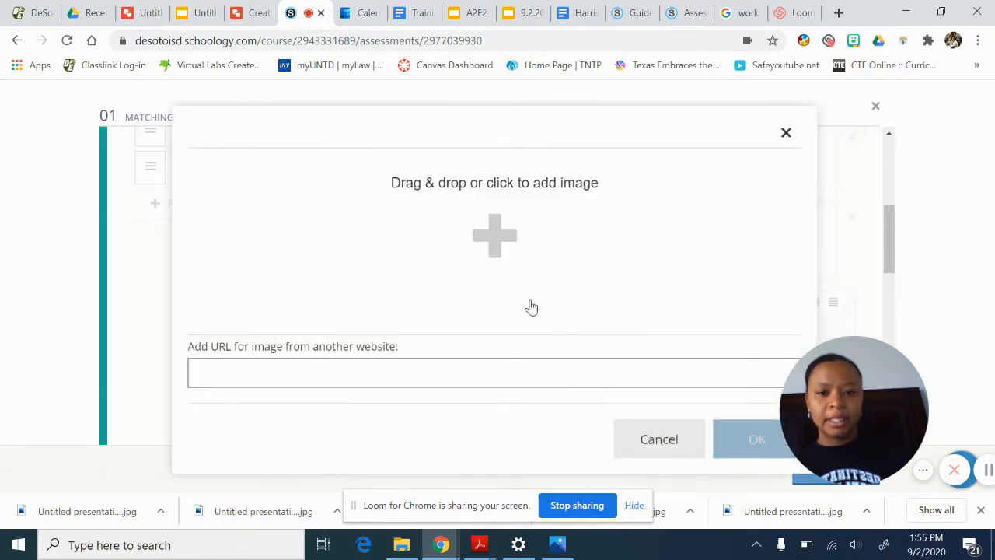
{"action": "left_click", "coordinate": [481, 242]}
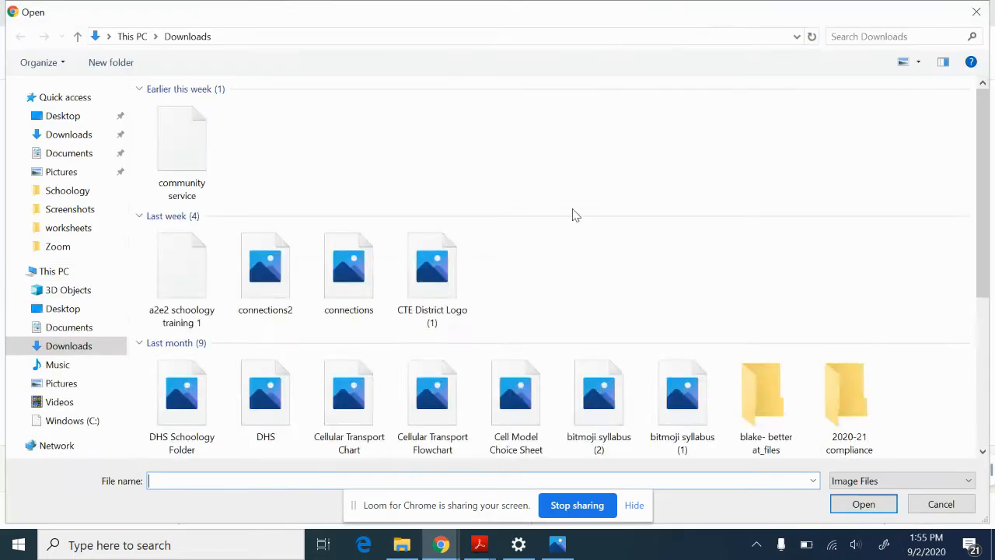
{"action": "left_click", "coordinate": [597, 145]}
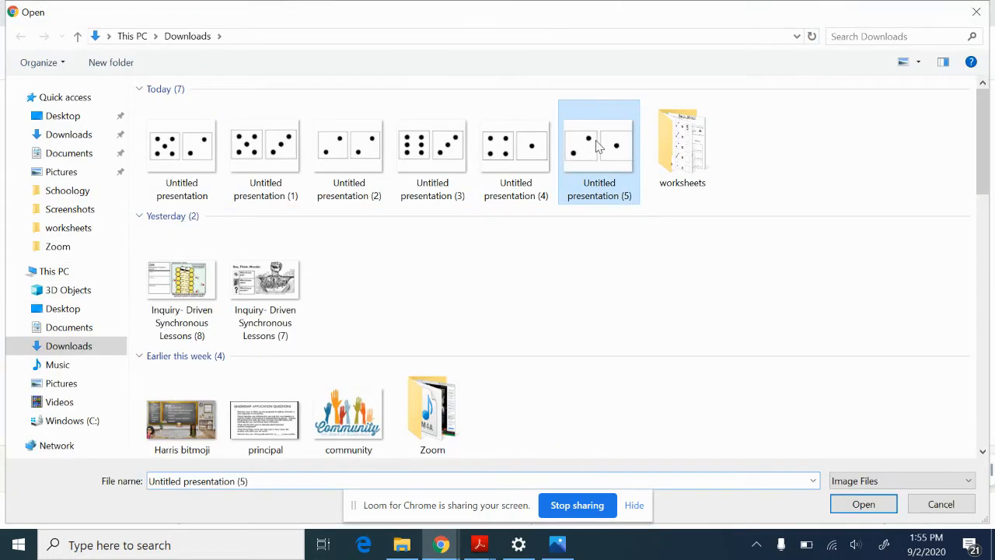
{"action": "left_click", "coordinate": [862, 504]}
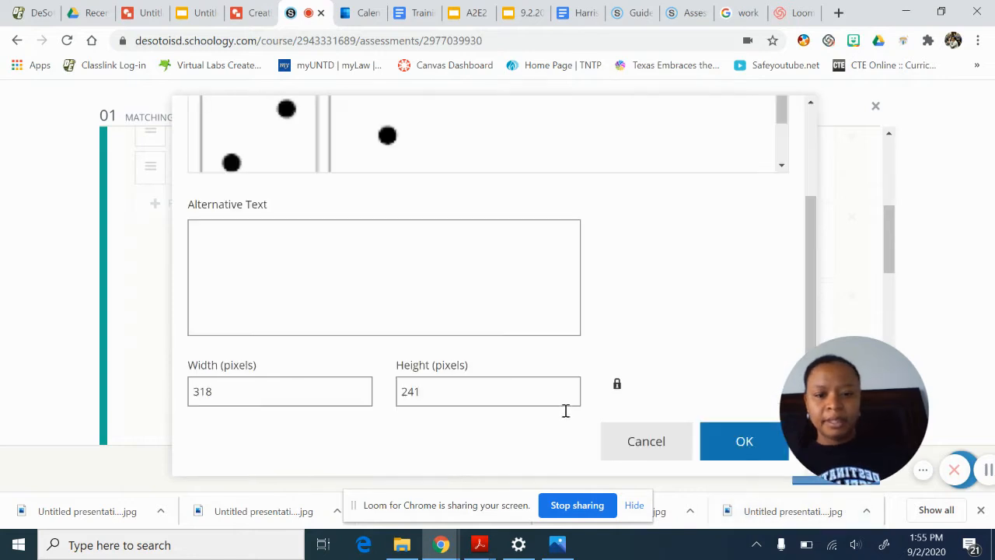
{"action": "left_click_drag", "start_coordinate": [288, 381], "coordinate": [156, 395]}
{"action": "type", "text": "100"}
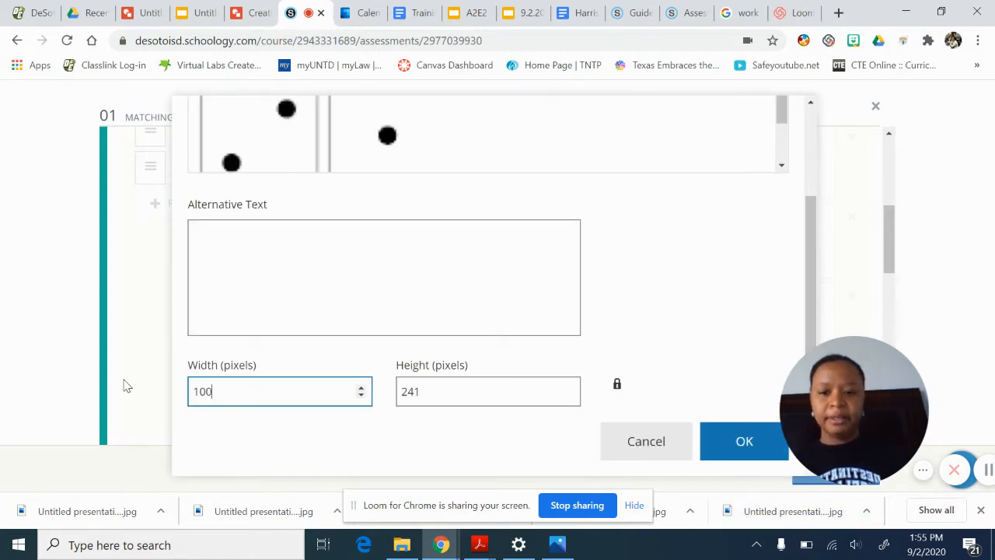
{"action": "left_click", "coordinate": [738, 440]}
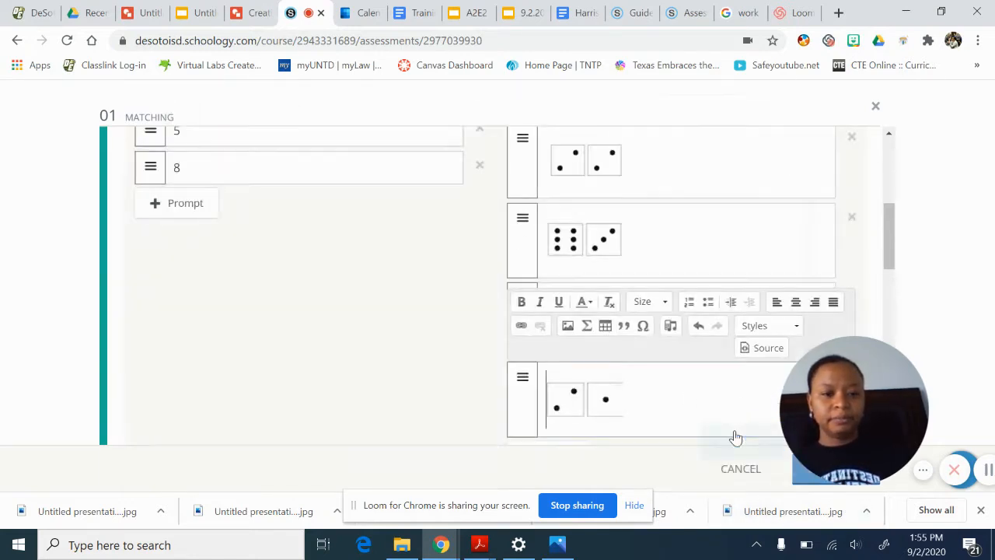
{"action": "scroll", "coordinate": [455, 372], "scroll_direction": "down", "scroll_amount": 3}
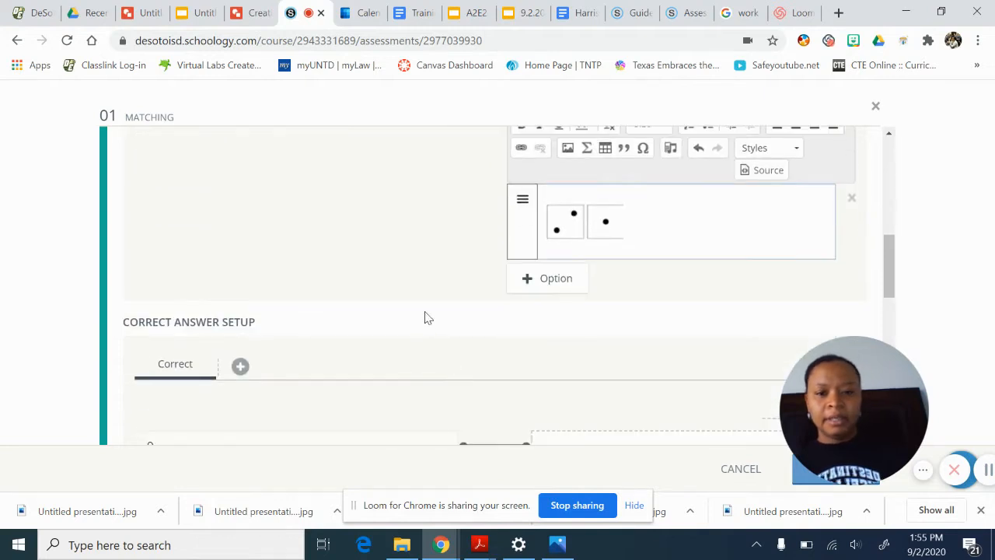
In the correct answer setup, match the dice picture showing five and two dots to prompt 7.
{"action": "scroll", "coordinate": [413, 343], "scroll_direction": "down", "scroll_amount": 10}
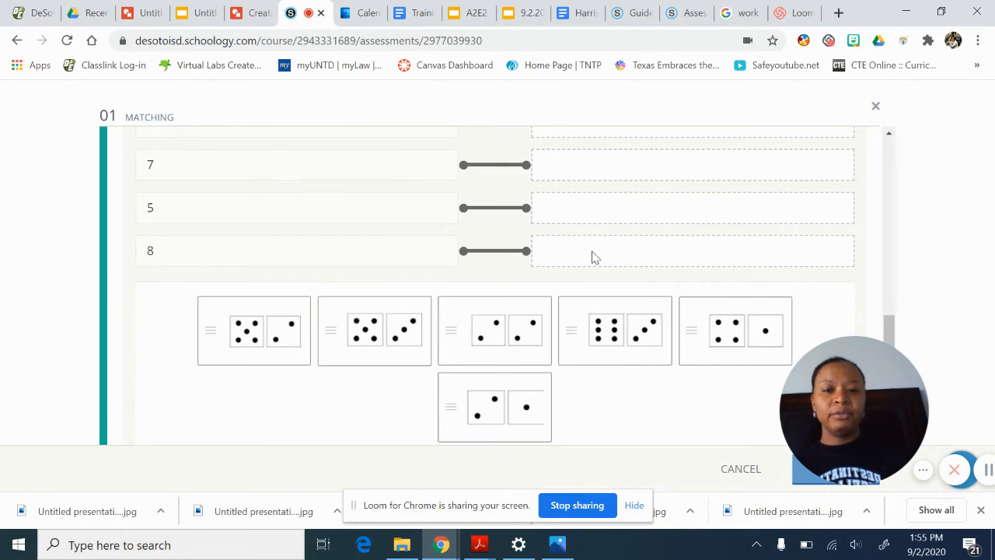
{"action": "scroll", "coordinate": [500, 245], "scroll_direction": "up", "scroll_amount": 2}
{"action": "scroll", "coordinate": [467, 218], "scroll_direction": "down", "scroll_amount": 2}
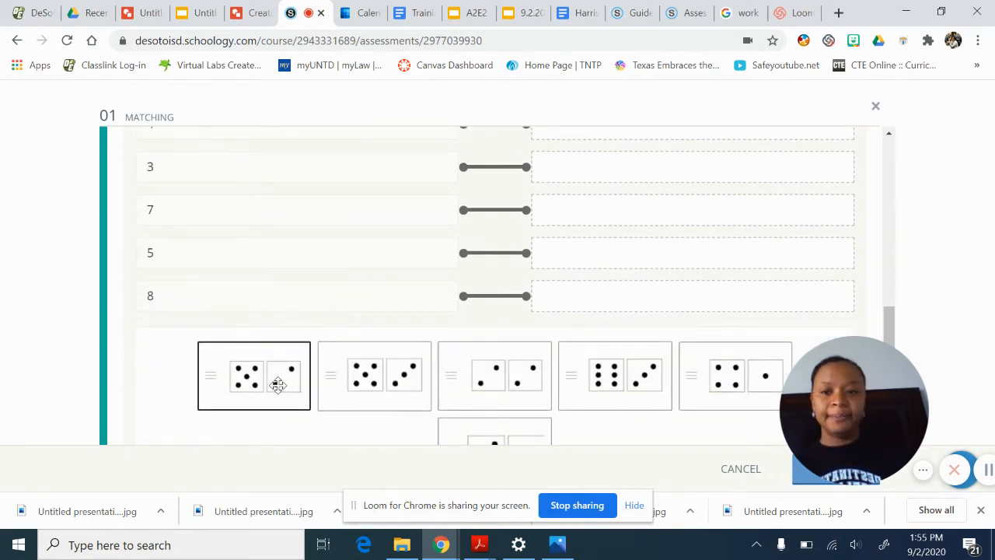
{"action": "left_click_drag", "start_coordinate": [278, 383], "coordinate": [626, 206]}
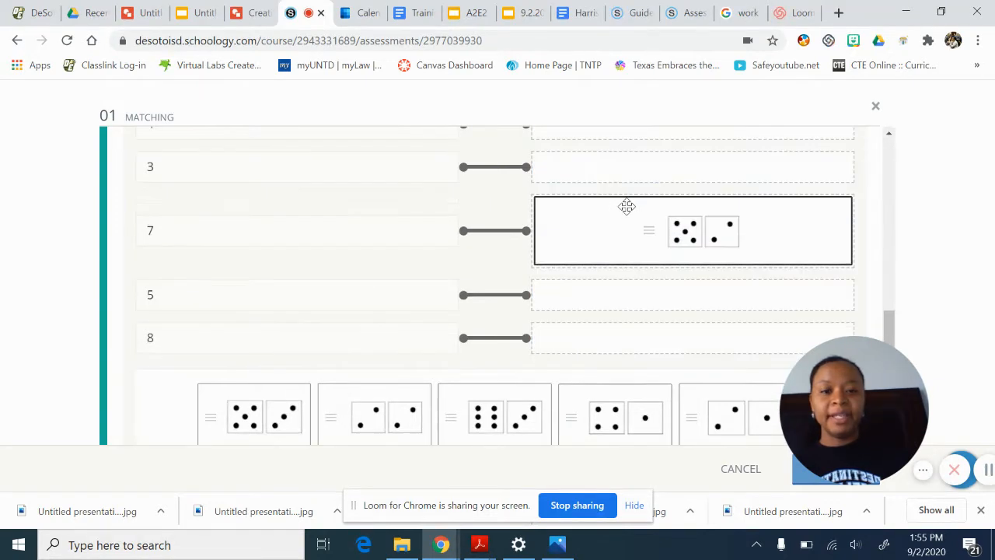
Try matching the dice picture showing five and three dots to prompt 9.
{"action": "scroll", "coordinate": [464, 253], "scroll_direction": "down", "scroll_amount": 2}
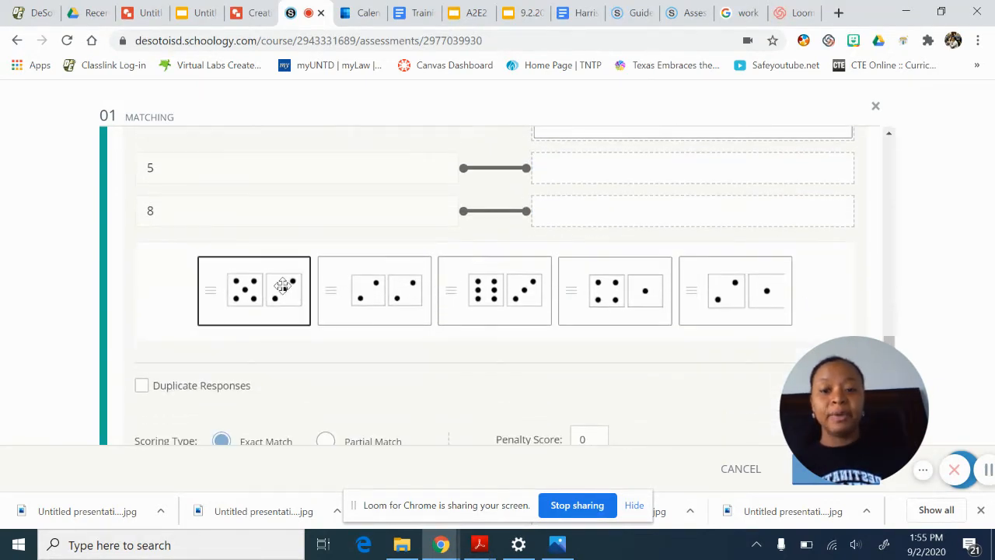
{"action": "left_click_drag", "start_coordinate": [282, 287], "coordinate": [667, 281]}
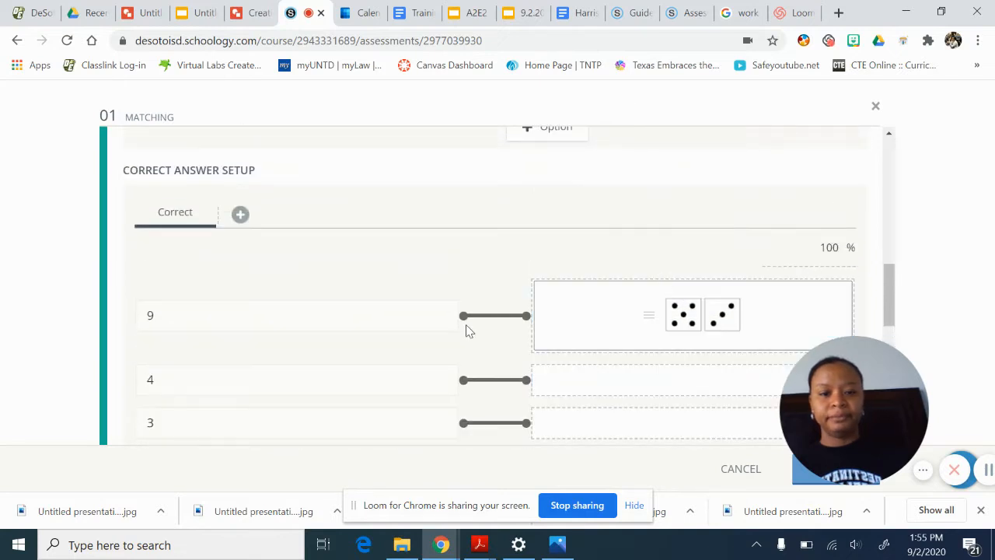
Match the two-and-two dice picture to prompt 4 and put the six-and-three dice picture in place of the one at prompt 9.
{"action": "scroll", "coordinate": [466, 331], "scroll_direction": "down", "scroll_amount": 5}
{"action": "left_click_drag", "start_coordinate": [350, 233], "coordinate": [604, 297]}
{"action": "scroll", "coordinate": [371, 389], "scroll_direction": "down", "scroll_amount": 3}
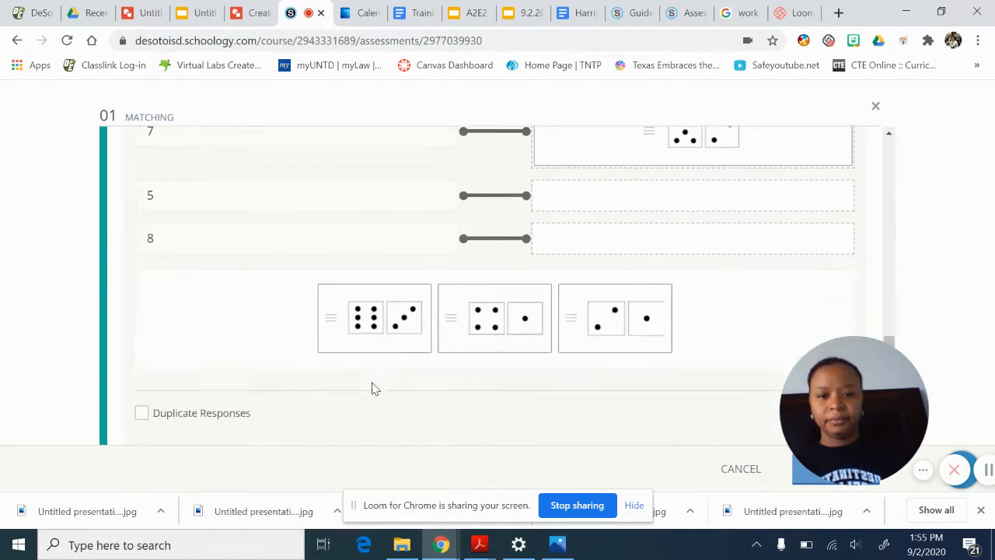
{"action": "scroll", "coordinate": [371, 389], "scroll_direction": "down", "scroll_amount": 1}
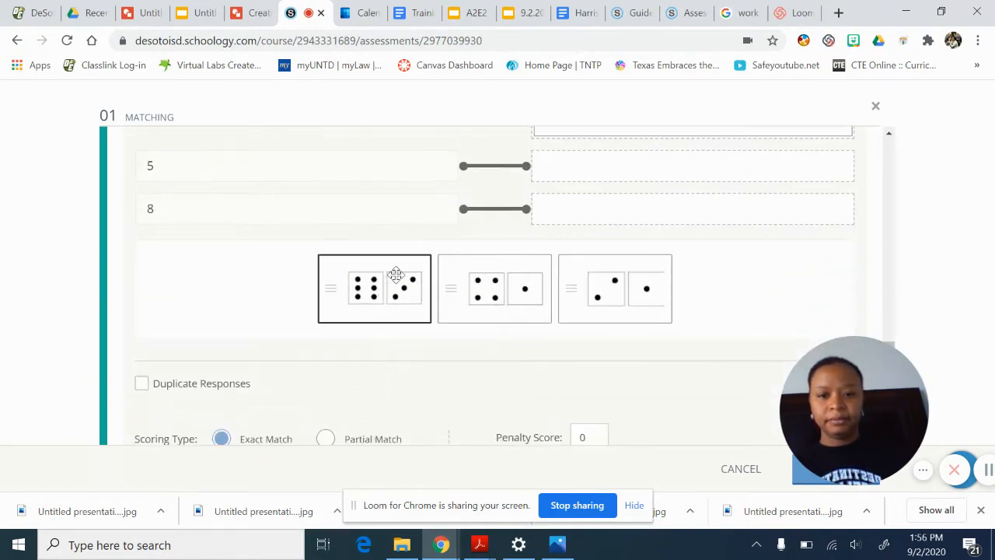
{"action": "left_click_drag", "start_coordinate": [396, 273], "coordinate": [562, 289]}
Match the five-and-three dice picture to prompt 8, the four-and-one picture to prompt 5 and the two-and-one picture to prompt 3.
{"action": "scroll", "coordinate": [459, 331], "scroll_direction": "down", "scroll_amount": 4}
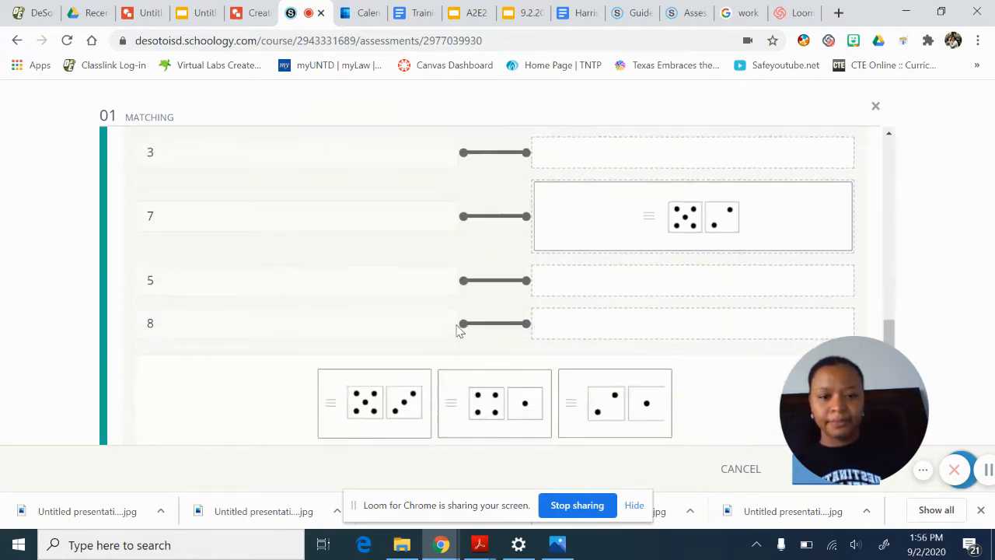
{"action": "left_click_drag", "start_coordinate": [527, 349], "coordinate": [613, 330]}
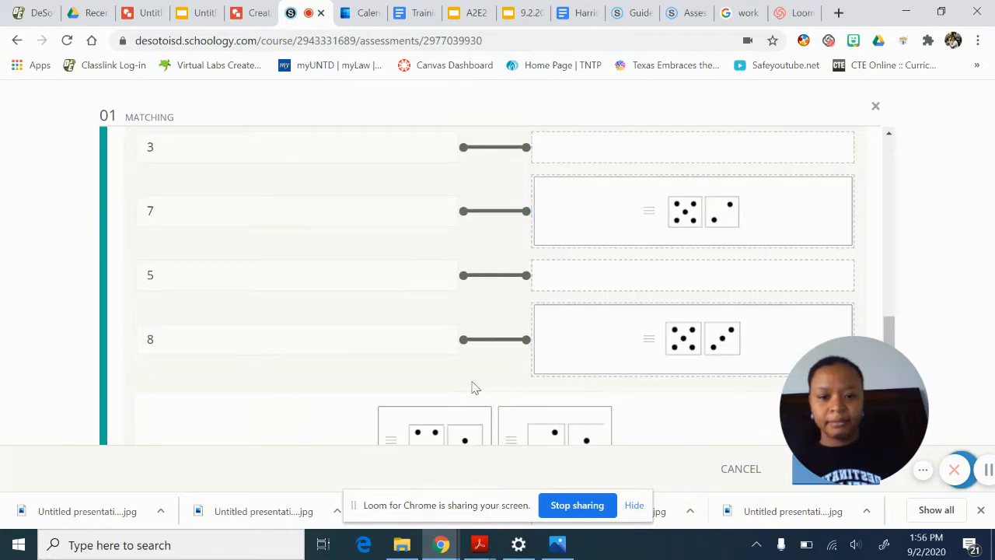
{"action": "left_click_drag", "start_coordinate": [444, 425], "coordinate": [616, 250]}
{"action": "left_click_drag", "start_coordinate": [506, 442], "coordinate": [616, 177]}
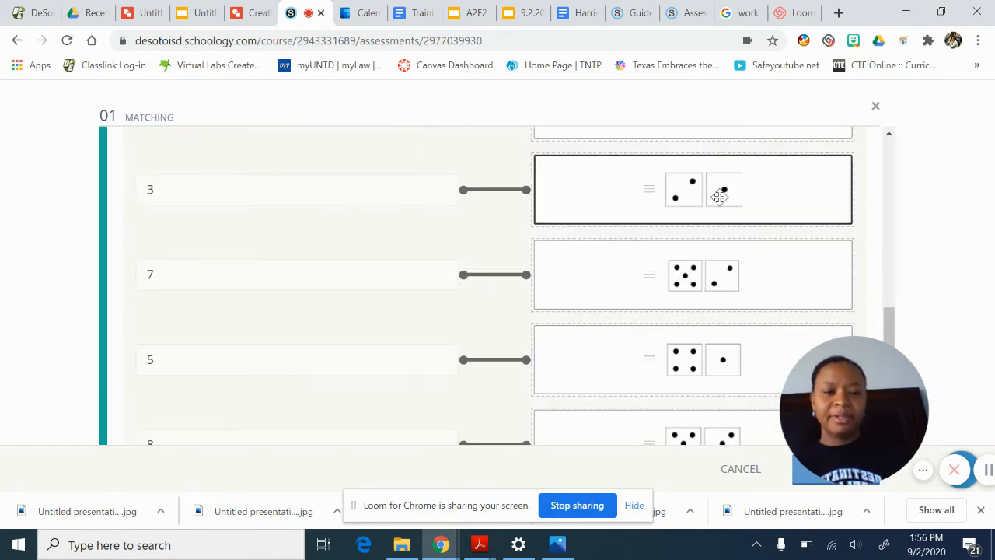
Review the completed matches and set the question's scoring type to Partial Match.
{"action": "scroll", "coordinate": [355, 256], "scroll_direction": "down", "scroll_amount": 5}
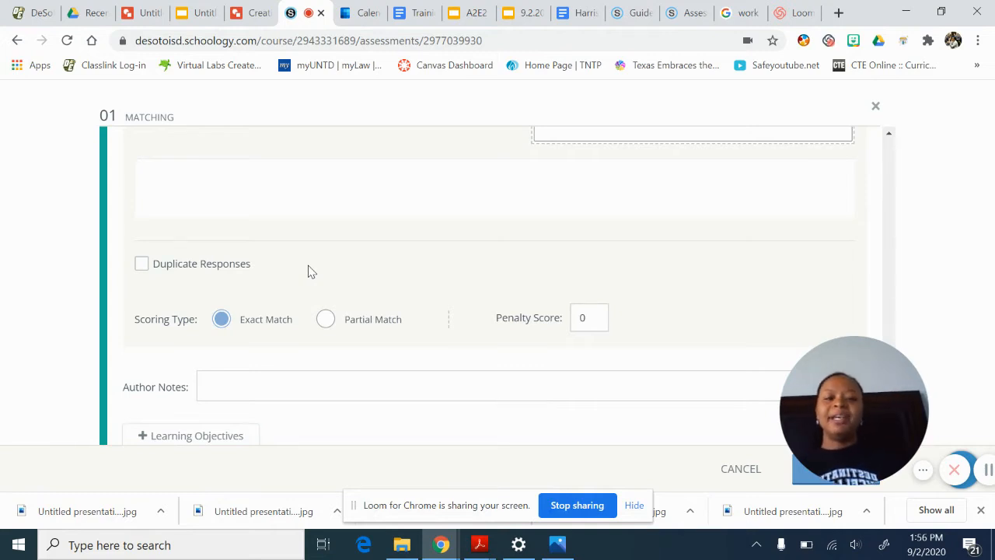
{"action": "scroll", "coordinate": [308, 271], "scroll_direction": "up", "scroll_amount": 5}
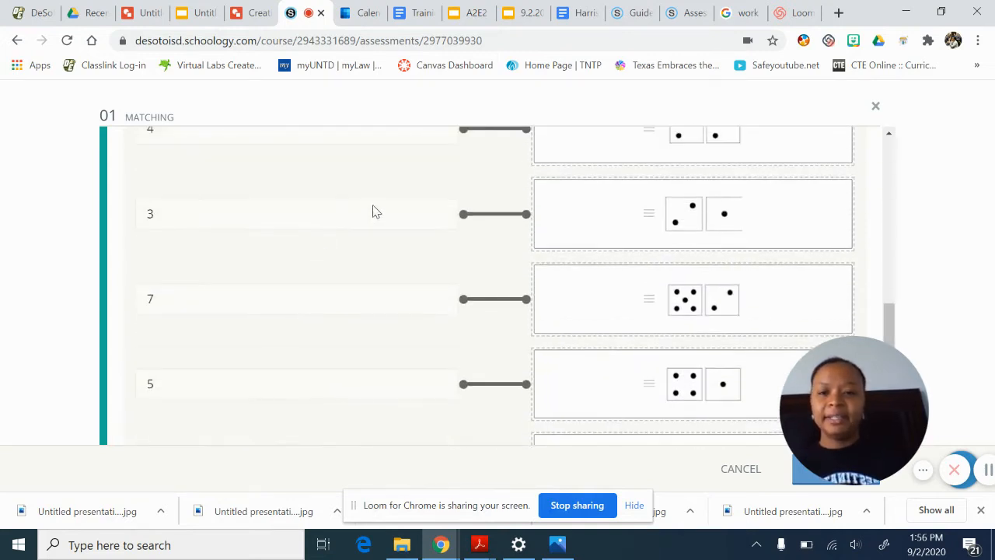
{"action": "scroll", "coordinate": [600, 234], "scroll_direction": "down", "scroll_amount": 2}
{"action": "scroll", "coordinate": [598, 255], "scroll_direction": "down", "scroll_amount": 2}
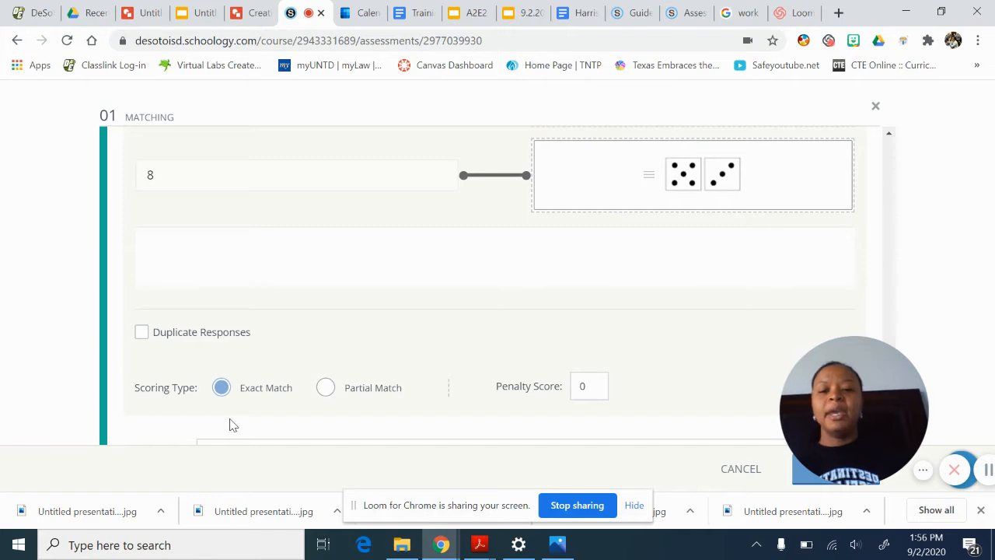
{"action": "left_click", "coordinate": [329, 389]}
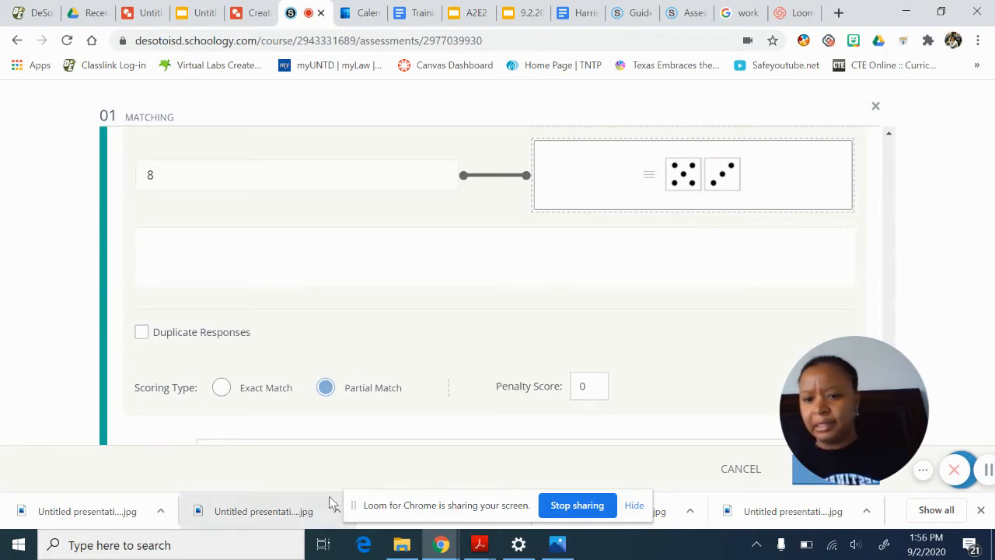
Calculate 100/6 with a Google search in a new browser tab, and set the Schoology question's Penalty Score to 16.
{"action": "left_click", "coordinate": [840, 11]}
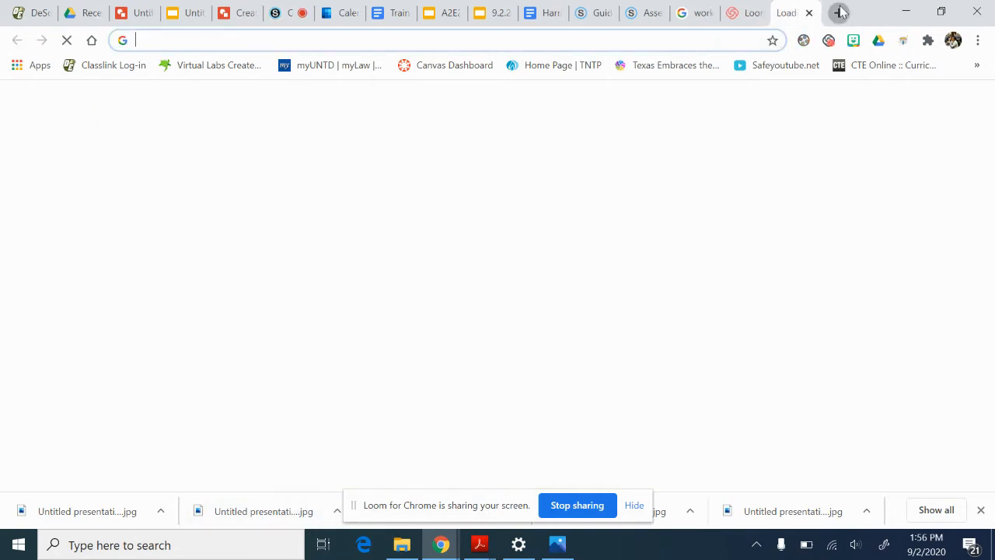
{"action": "type", "text": "100/6"}
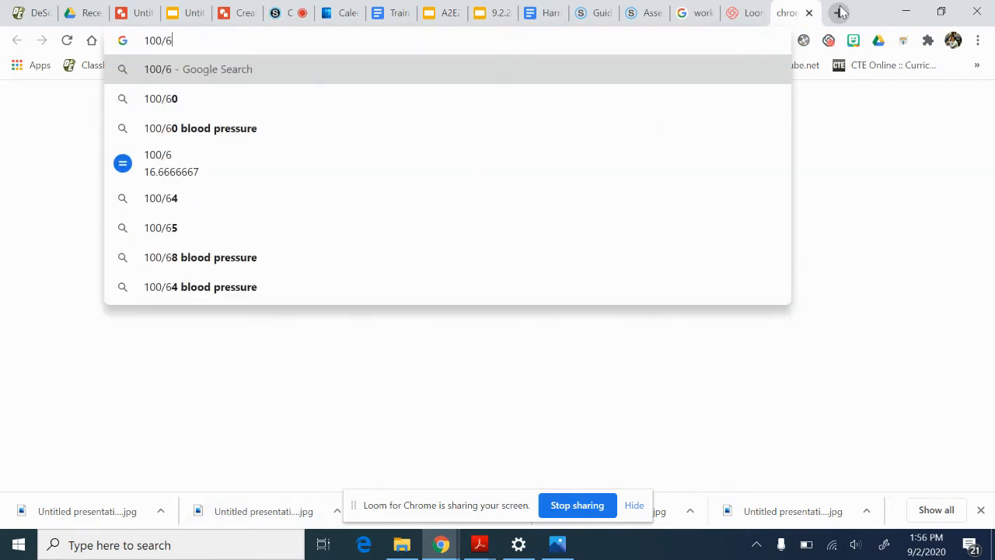
{"action": "key", "text": "Return"}
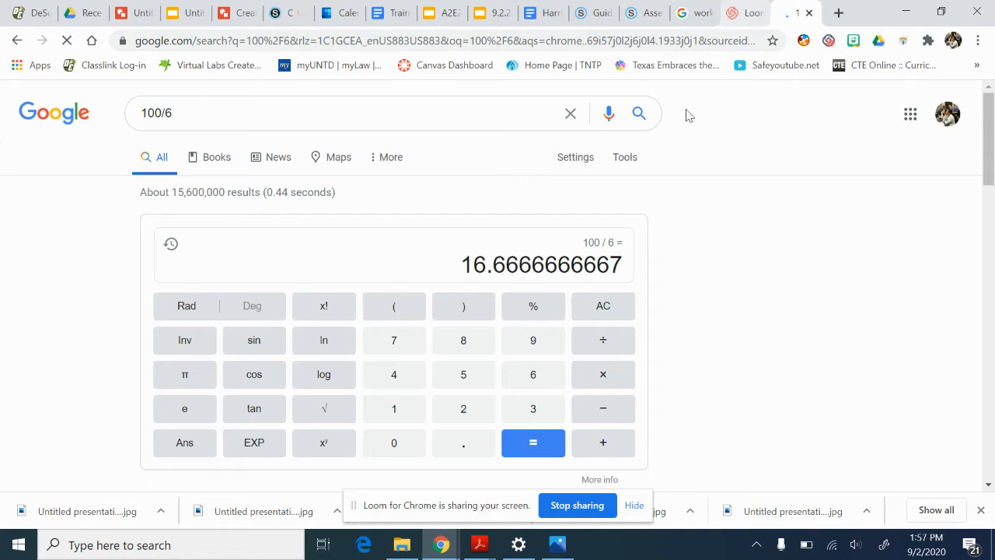
{"action": "left_click", "coordinate": [287, 13]}
{"action": "left_click_drag", "start_coordinate": [593, 387], "coordinate": [546, 394]}
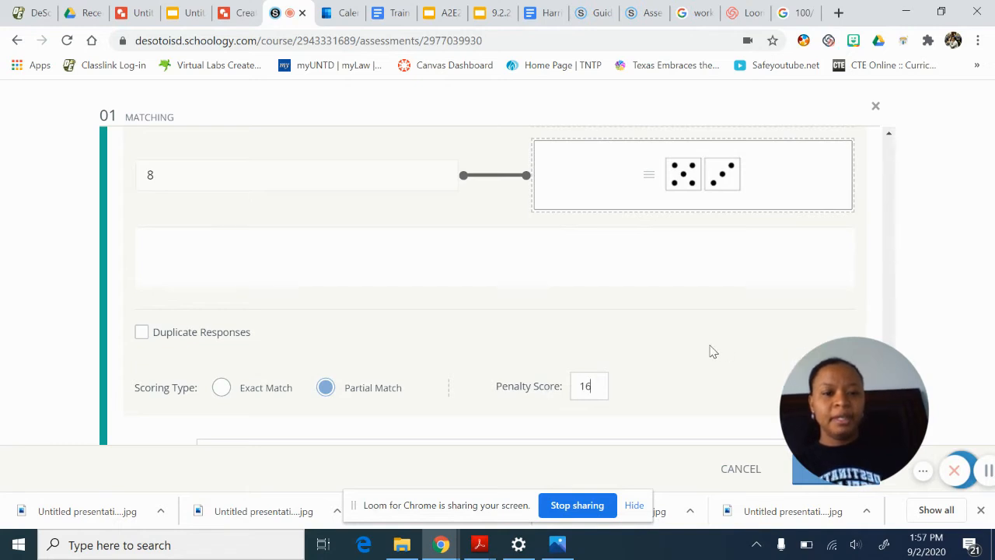
Browse the question's learning objectives to State Standards, Texas, Essential Knowledge and Skills, Mathematics (2012).
{"action": "scroll", "coordinate": [714, 352], "scroll_direction": "down", "scroll_amount": 1}
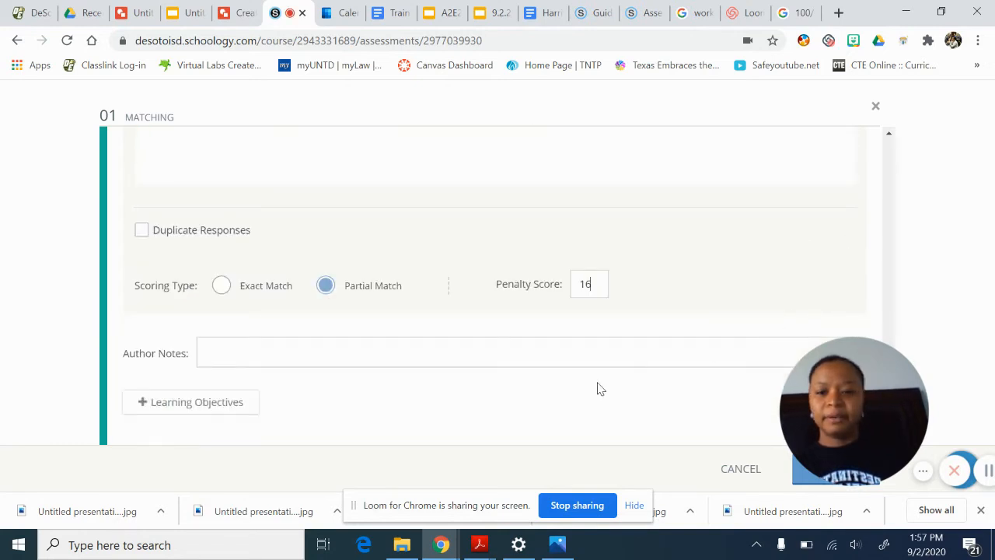
{"action": "left_click", "coordinate": [187, 404]}
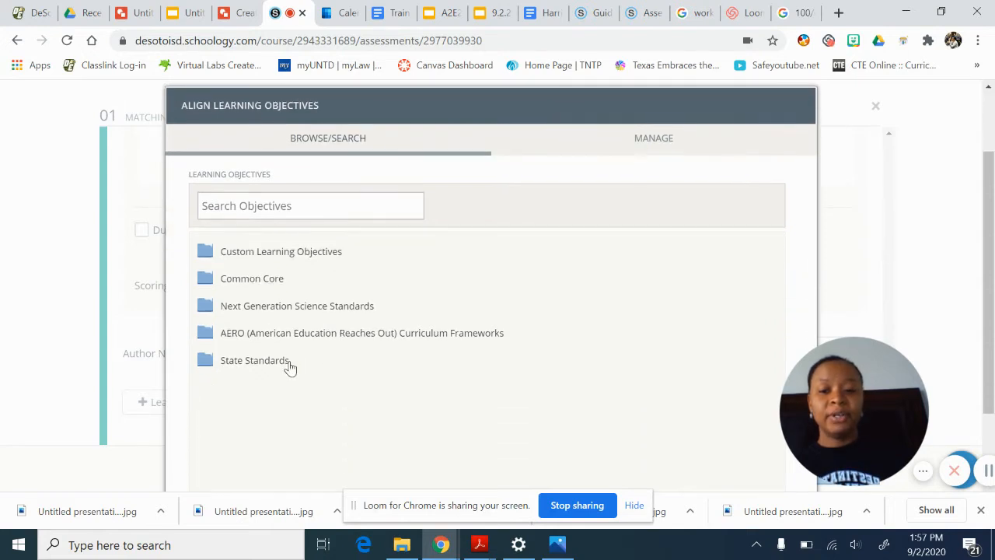
{"action": "left_click", "coordinate": [288, 368]}
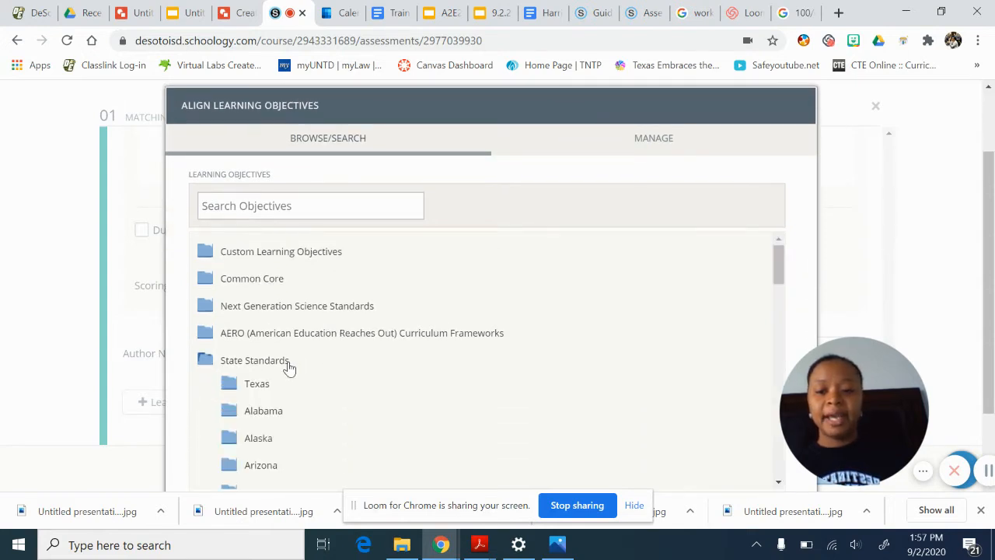
{"action": "scroll", "coordinate": [311, 401], "scroll_direction": "down", "scroll_amount": 1}
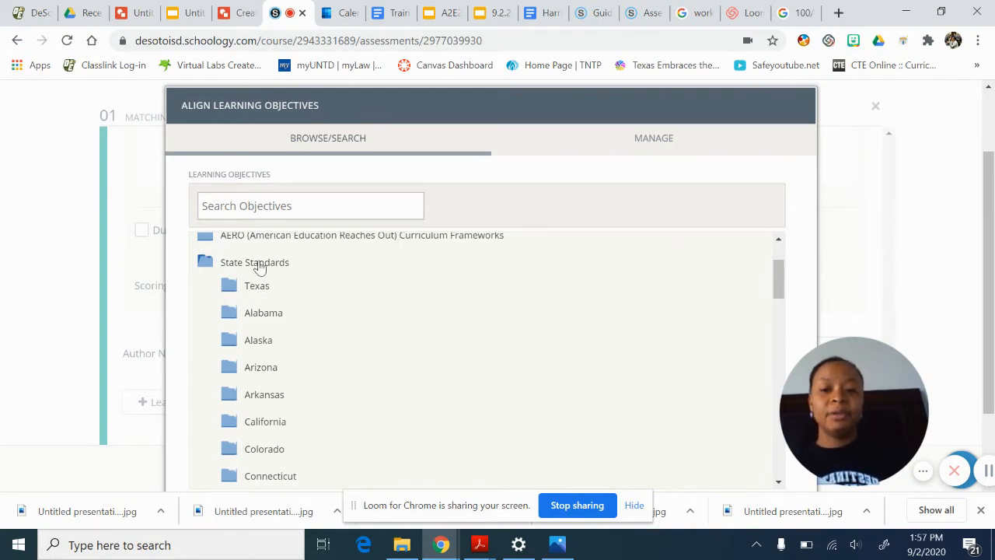
{"action": "left_click", "coordinate": [250, 287]}
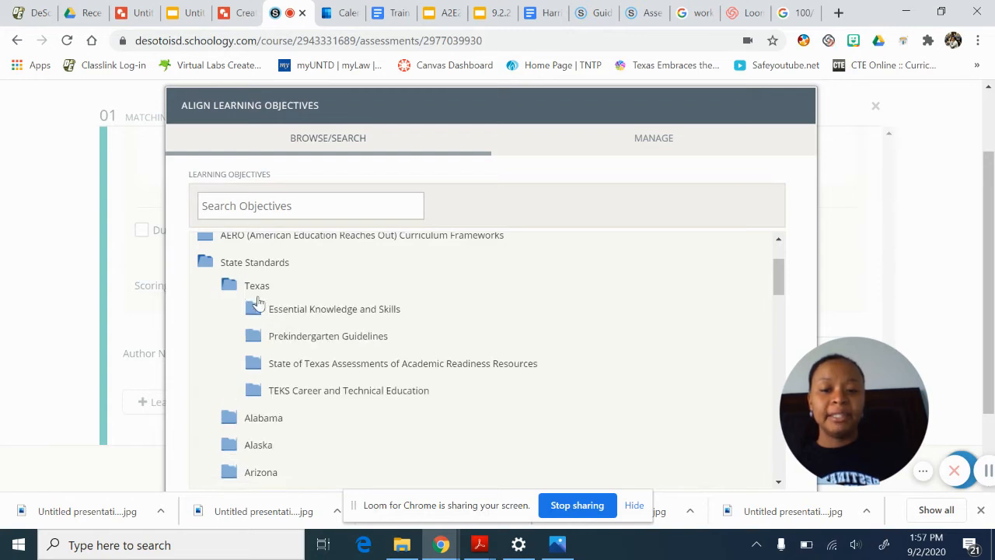
{"action": "left_click", "coordinate": [282, 315]}
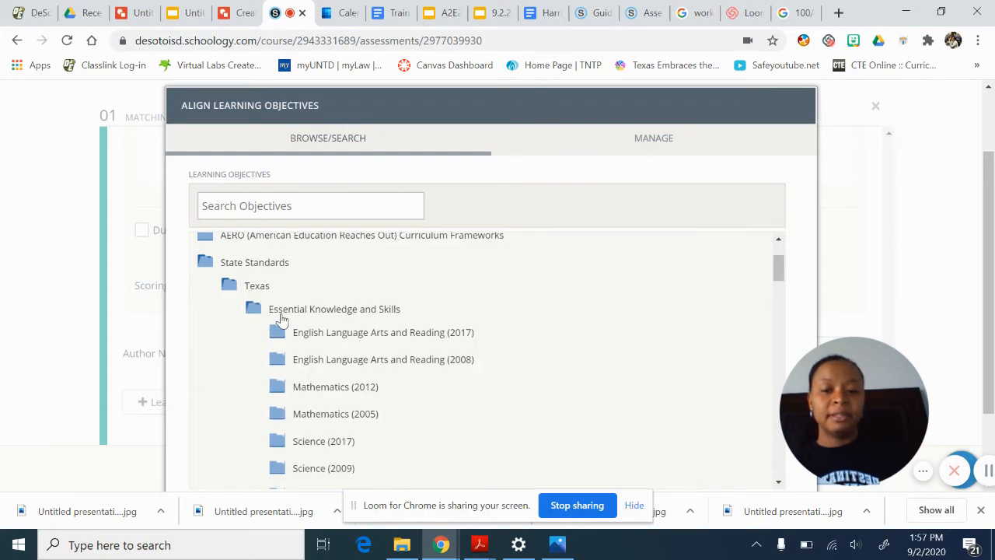
{"action": "left_click", "coordinate": [304, 390]}
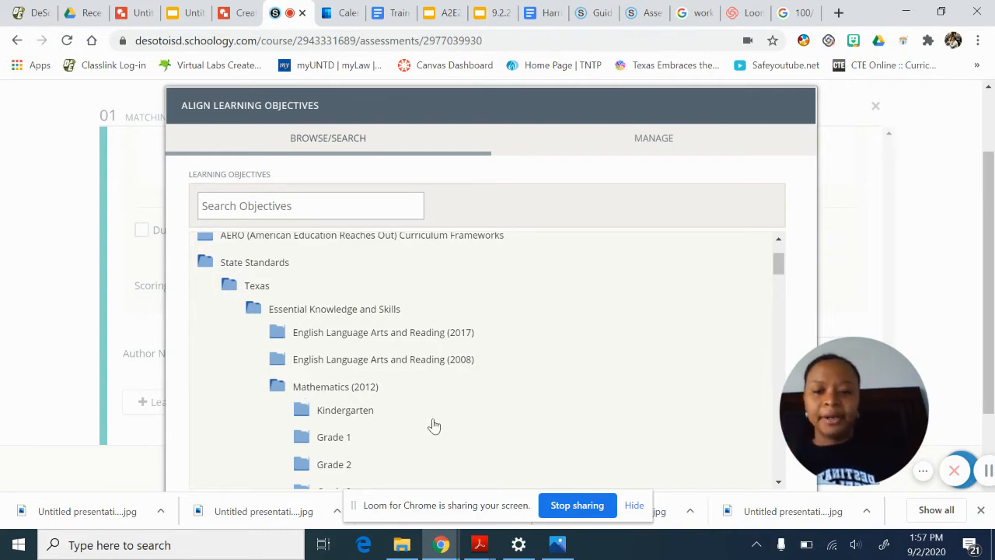
Select objective MA.1.5.A, reciting numbers forward and backward, from the Grade 1 MA.1.5 algebraic reasoning standards.
{"action": "scroll", "coordinate": [433, 426], "scroll_direction": "down", "scroll_amount": 2}
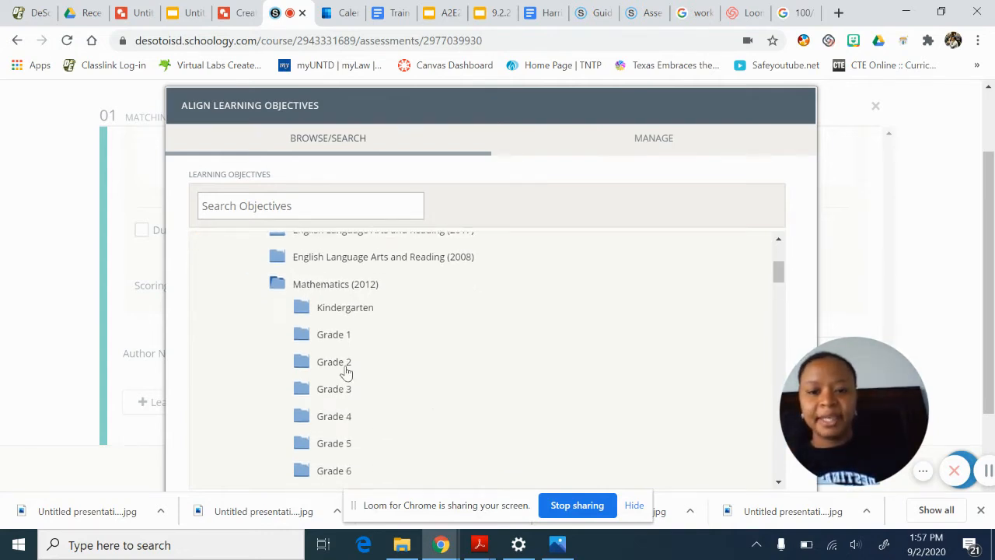
{"action": "left_click", "coordinate": [333, 336]}
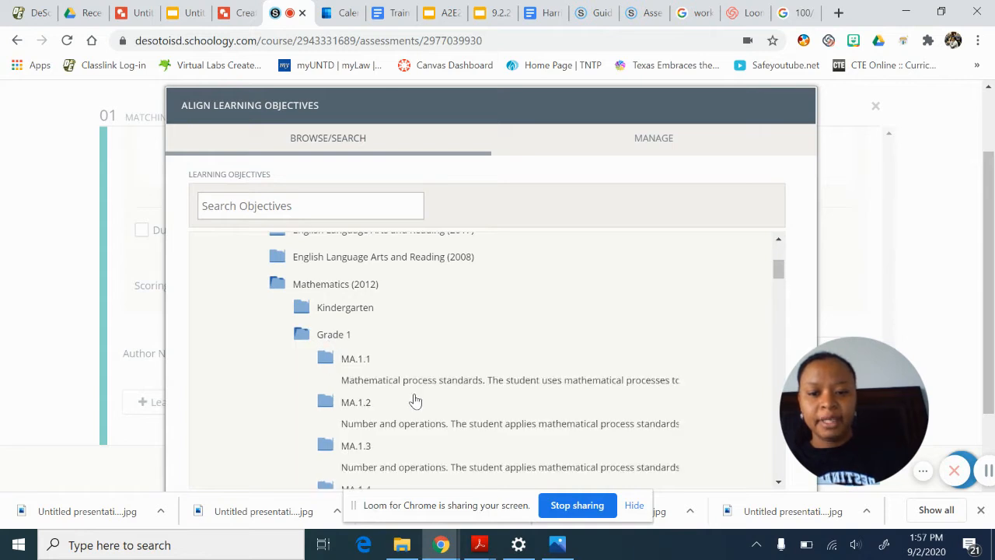
{"action": "scroll", "coordinate": [413, 400], "scroll_direction": "down", "scroll_amount": 4}
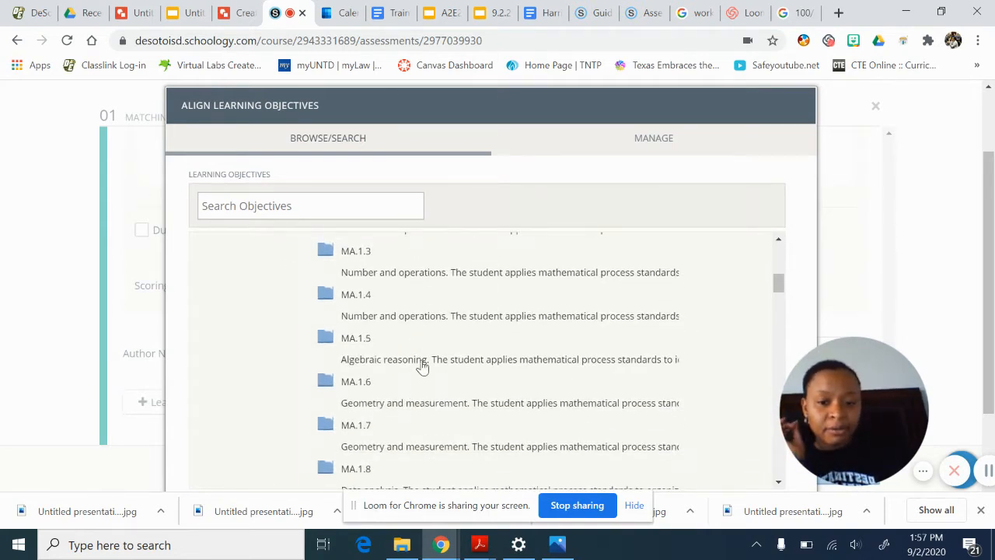
{"action": "left_click", "coordinate": [422, 365]}
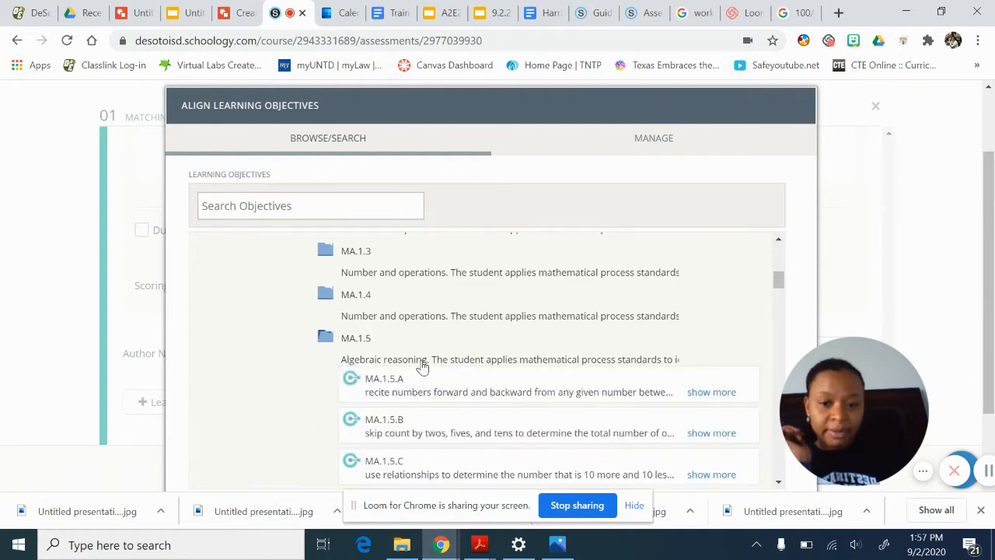
{"action": "scroll", "coordinate": [264, 395], "scroll_direction": "down", "scroll_amount": 3}
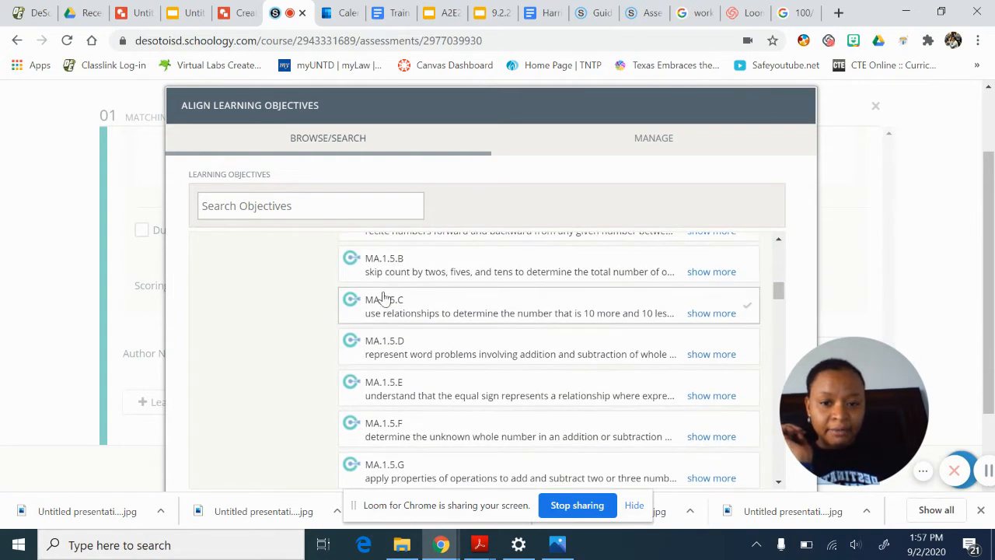
{"action": "scroll", "coordinate": [322, 340], "scroll_direction": "up", "scroll_amount": 1}
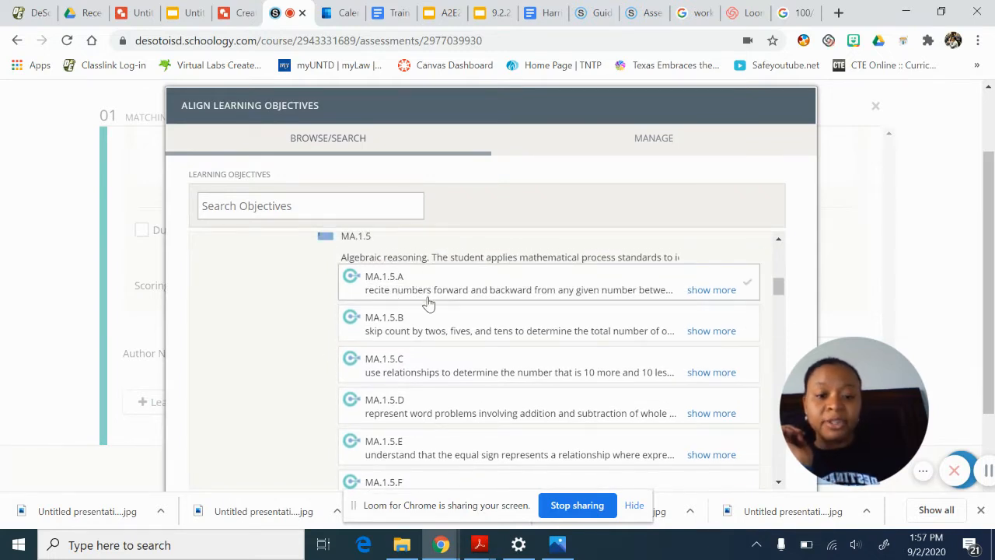
{"action": "left_click", "coordinate": [428, 303]}
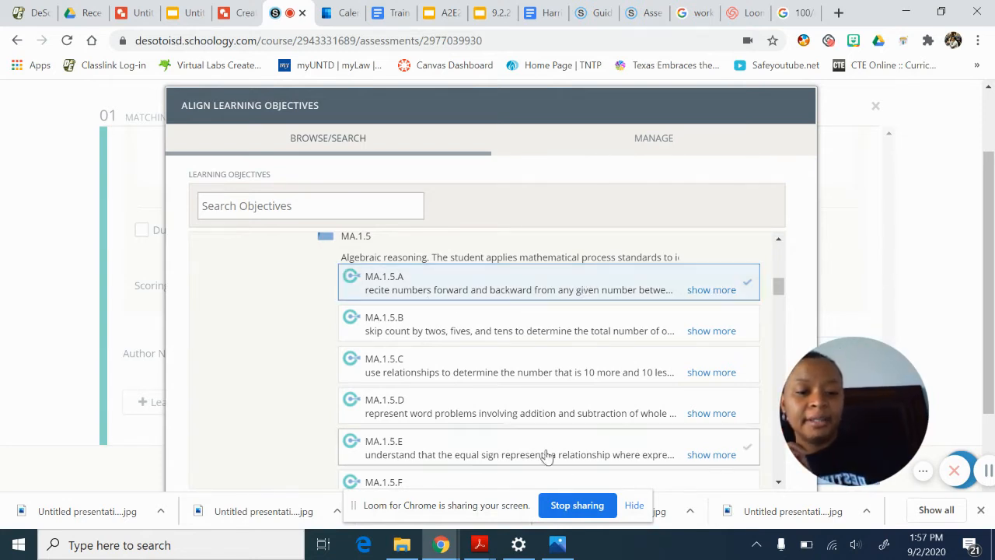
Confirm the selected learning objective for alignment and save the matching question.
{"action": "scroll", "coordinate": [547, 436], "scroll_direction": "down", "scroll_amount": 5}
{"action": "scroll", "coordinate": [545, 433], "scroll_direction": "down", "scroll_amount": 10}
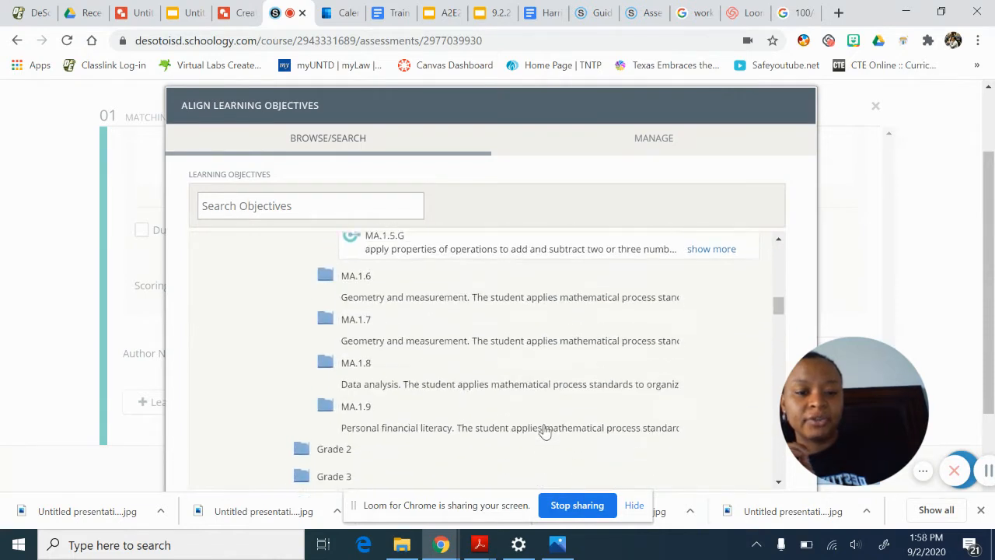
{"action": "scroll", "coordinate": [545, 433], "scroll_direction": "down", "scroll_amount": 8}
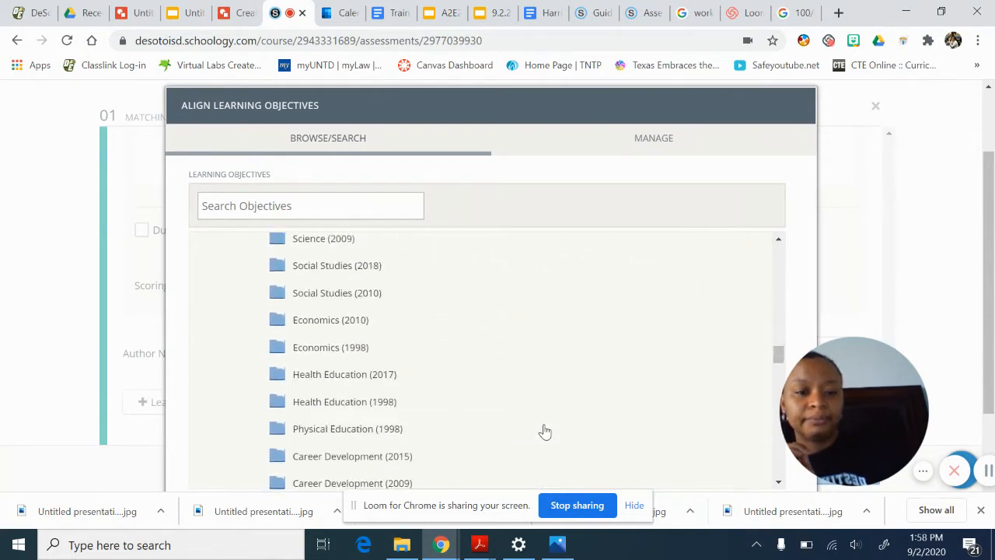
{"action": "scroll", "coordinate": [793, 296], "scroll_direction": "down", "scroll_amount": 2}
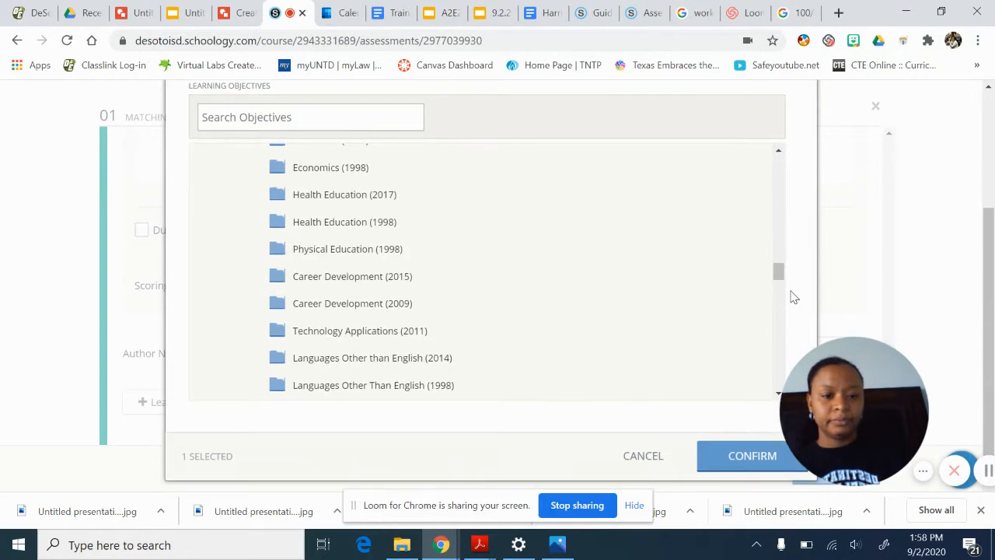
{"action": "left_click", "coordinate": [769, 471]}
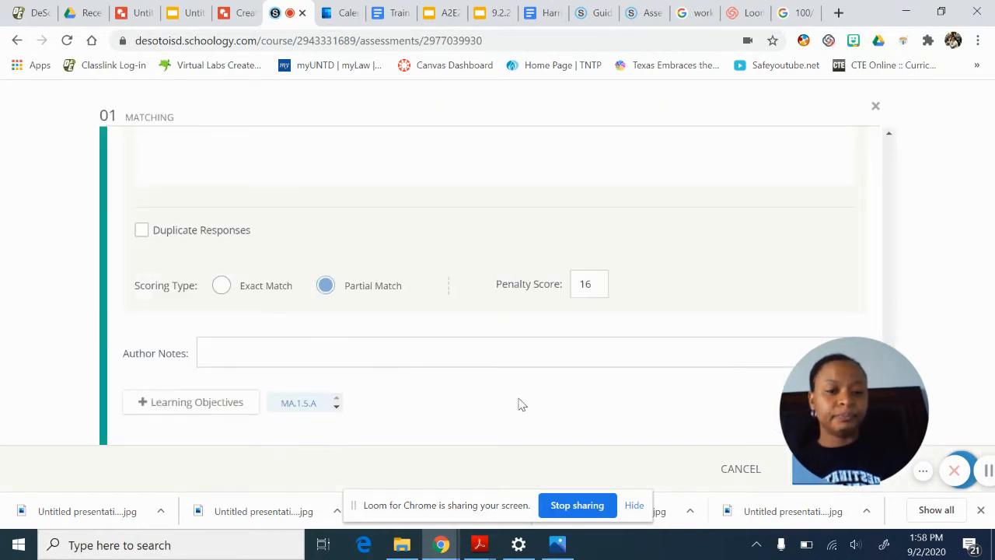
{"action": "left_click_drag", "start_coordinate": [911, 411], "coordinate": [320, 436]}
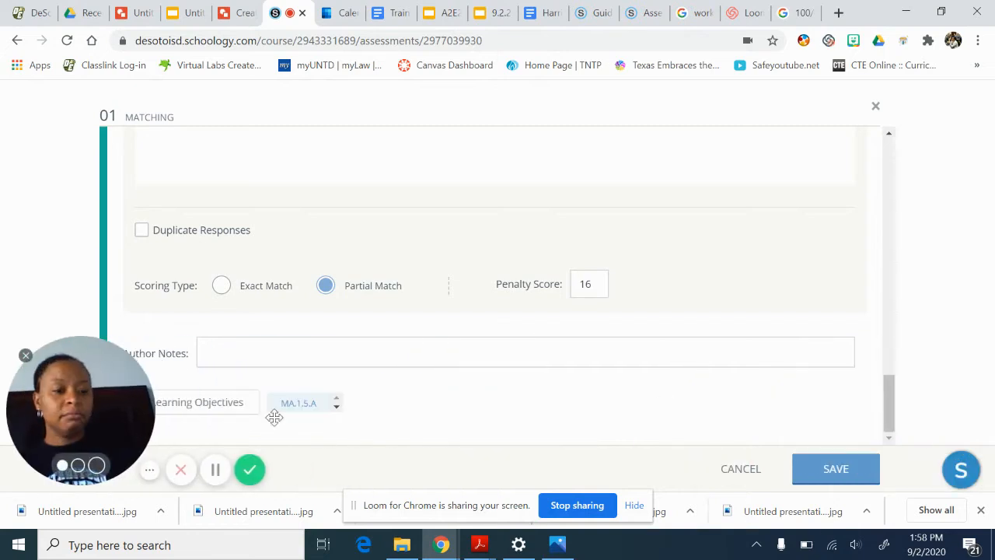
{"action": "left_click", "coordinate": [826, 479]}
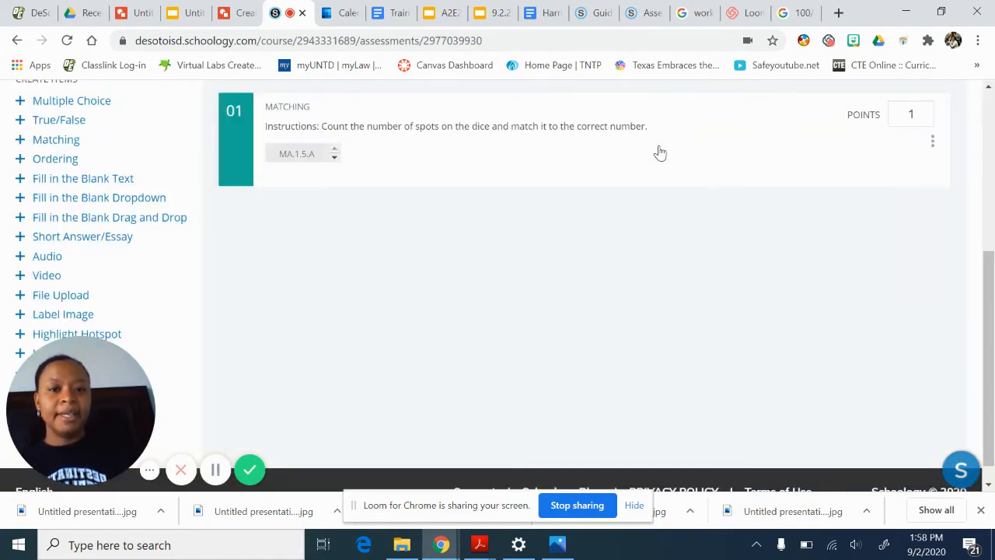
Preview the Count and Match assessment with a new attempt, check the number prompts and dice pictures, and close the preview.
{"action": "scroll", "coordinate": [637, 151], "scroll_direction": "up", "scroll_amount": 5}
{"action": "left_click", "coordinate": [731, 160]}
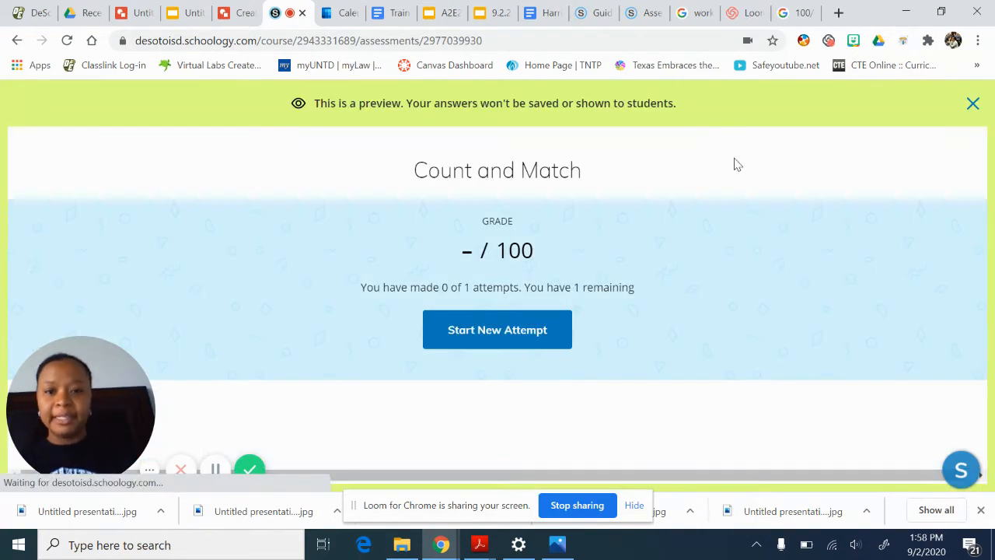
{"action": "left_click", "coordinate": [554, 327]}
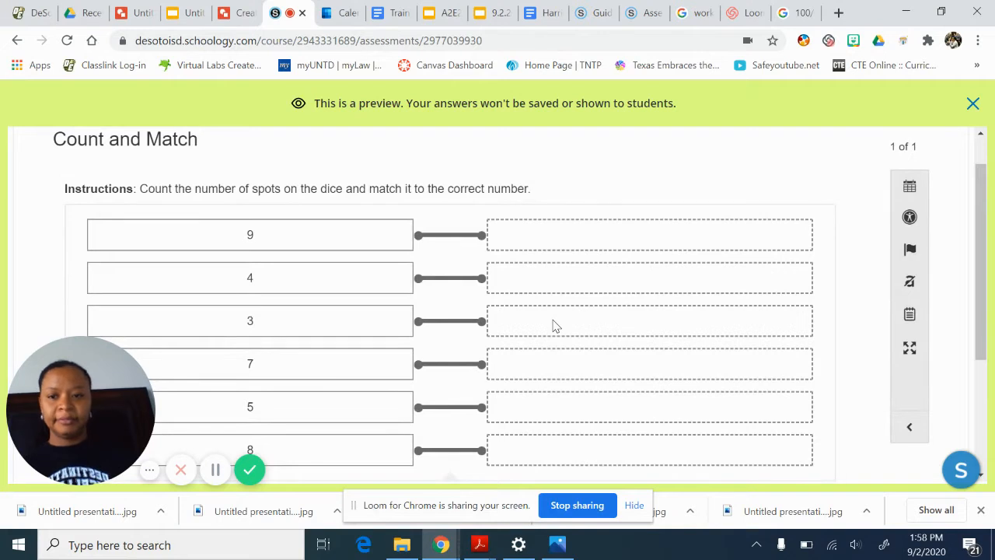
{"action": "scroll", "coordinate": [553, 327], "scroll_direction": "down", "scroll_amount": 1}
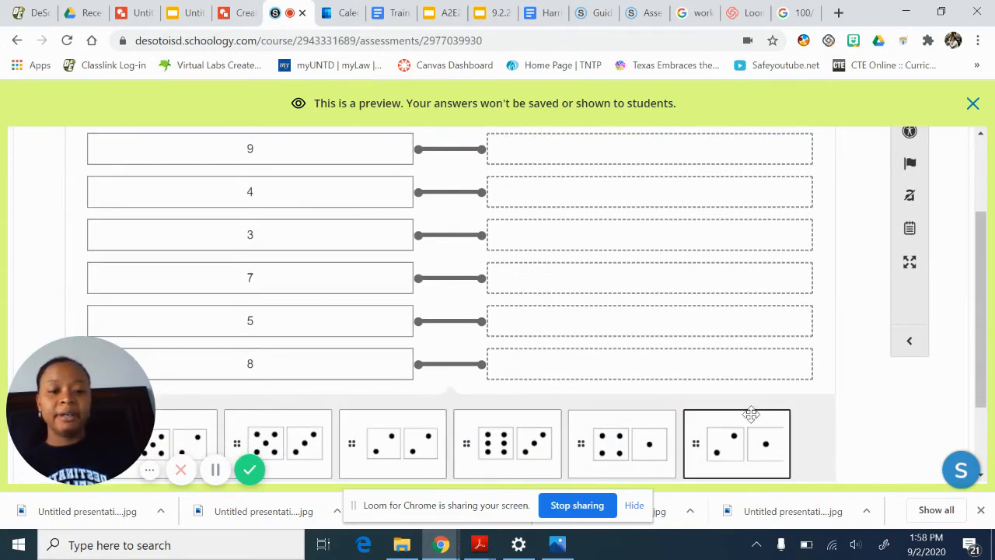
{"action": "left_click_drag", "start_coordinate": [775, 416], "coordinate": [702, 311]}
{"action": "scroll", "coordinate": [824, 362], "scroll_direction": "up", "scroll_amount": 2}
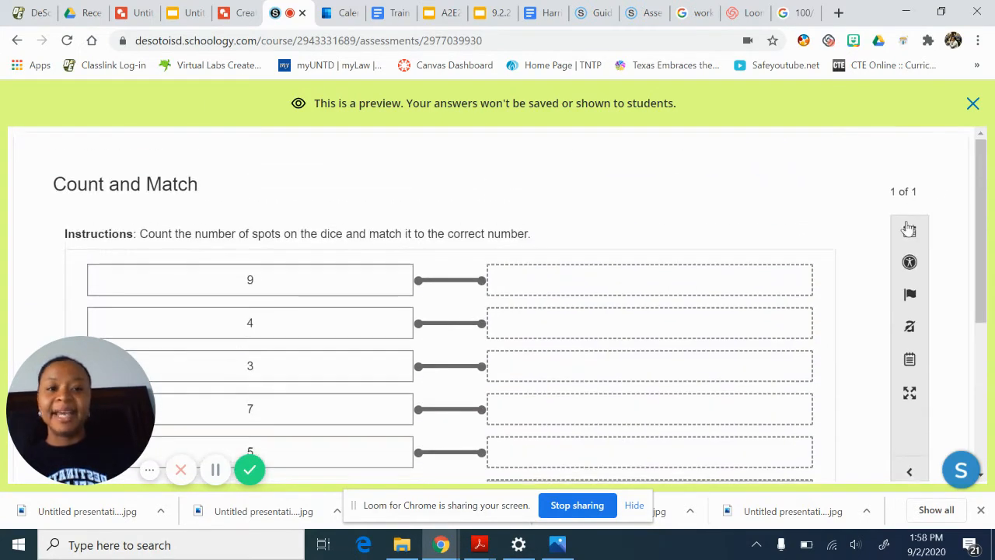
{"action": "left_click", "coordinate": [970, 106]}
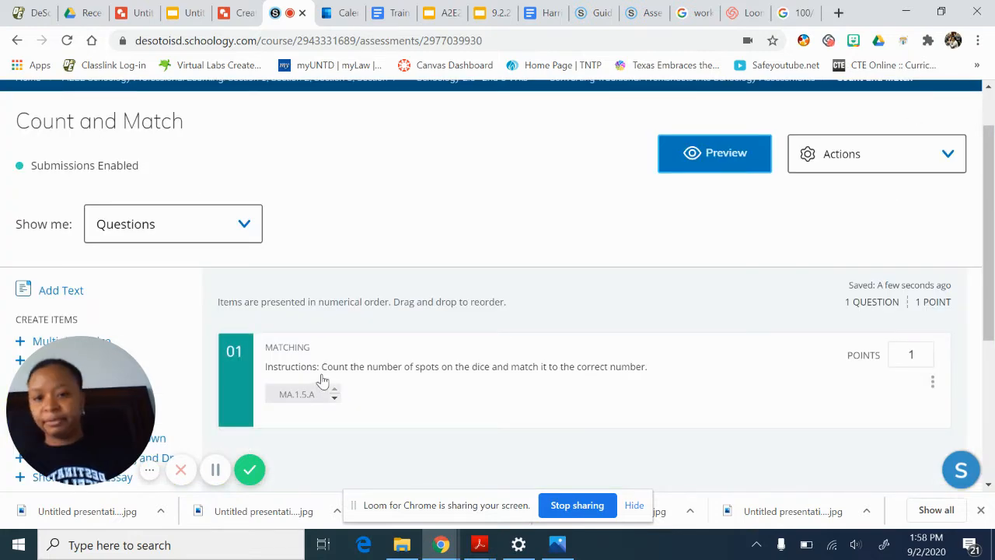
Return to the Converting Traditional Worksheets into Schoology Assessments folder and open the Match and Highlight Image assessment.
{"action": "scroll", "coordinate": [399, 256], "scroll_direction": "down", "scroll_amount": 2}
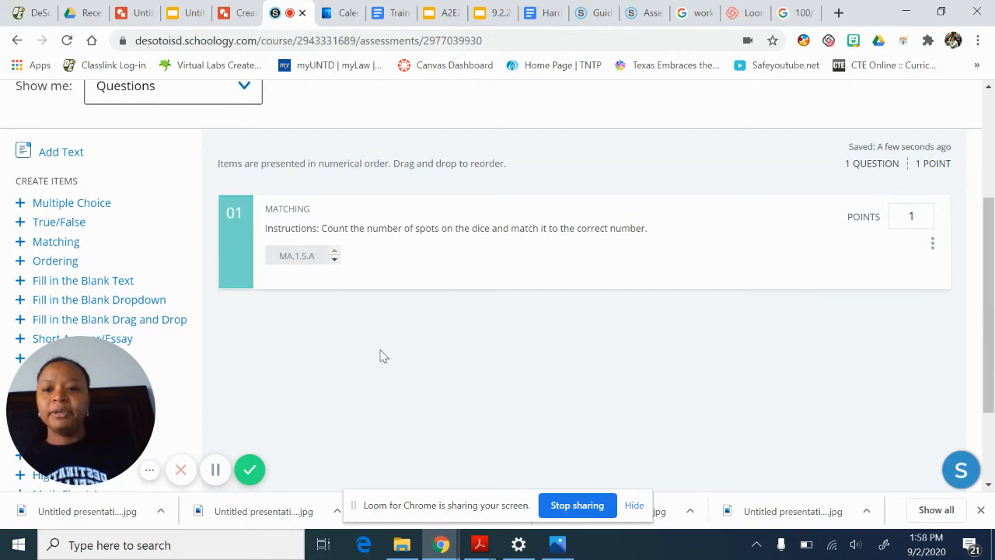
{"action": "scroll", "coordinate": [373, 260], "scroll_direction": "up", "scroll_amount": 3}
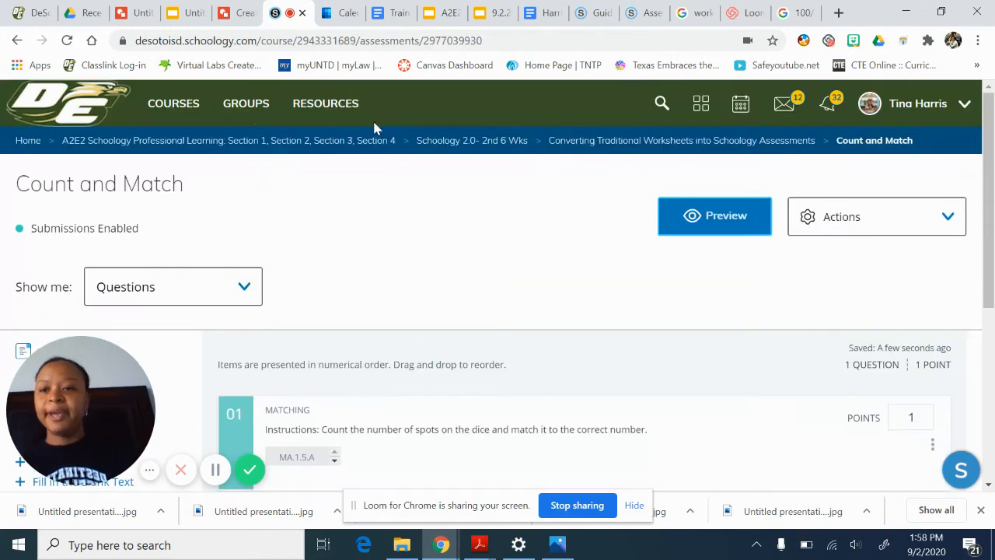
{"action": "left_click", "coordinate": [18, 41]}
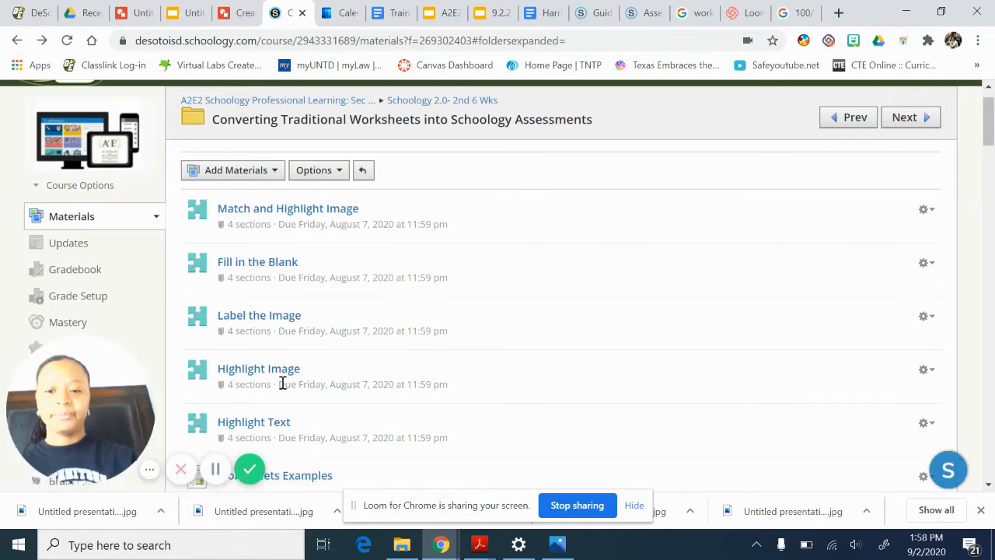
{"action": "scroll", "coordinate": [282, 381], "scroll_direction": "down", "scroll_amount": 1}
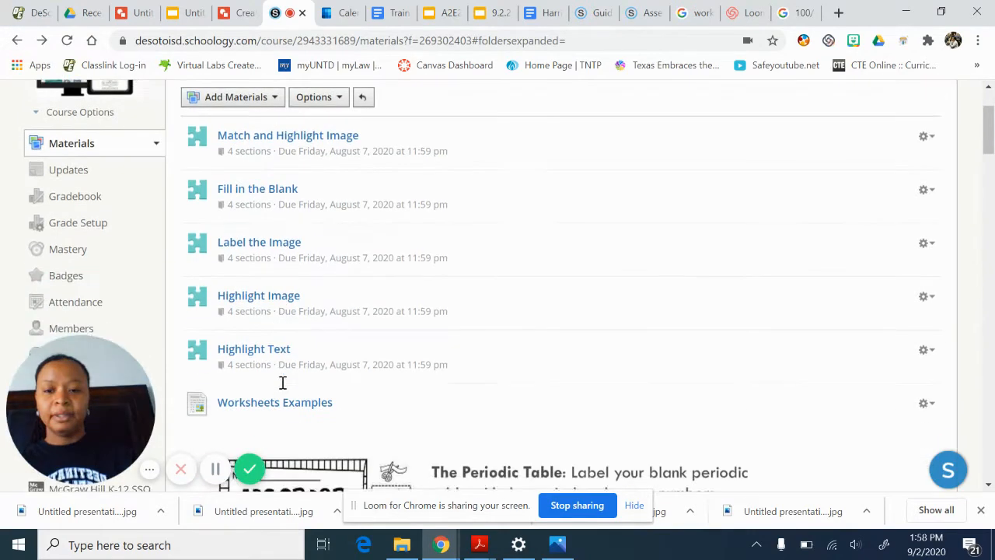
{"action": "left_click", "coordinate": [265, 299]}
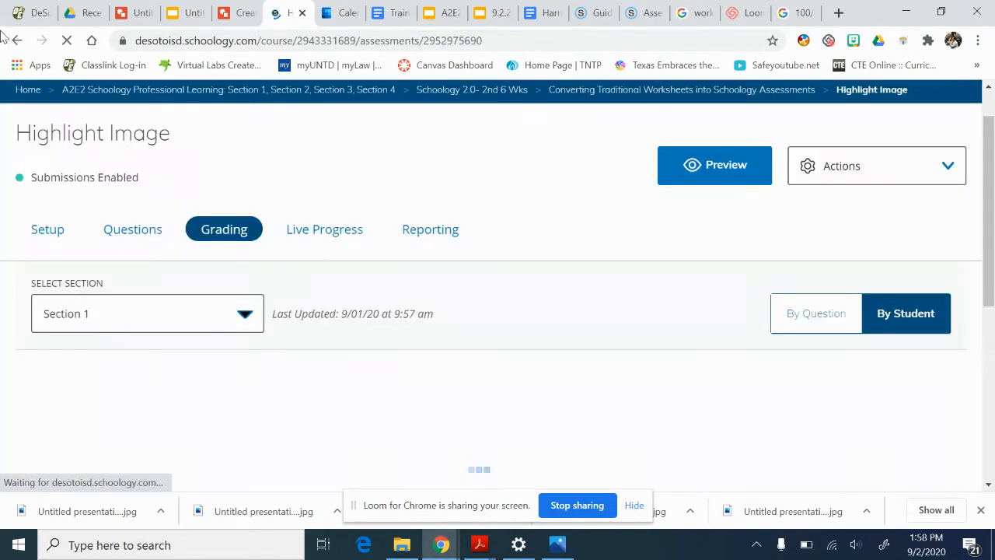
{"action": "left_click", "coordinate": [17, 40]}
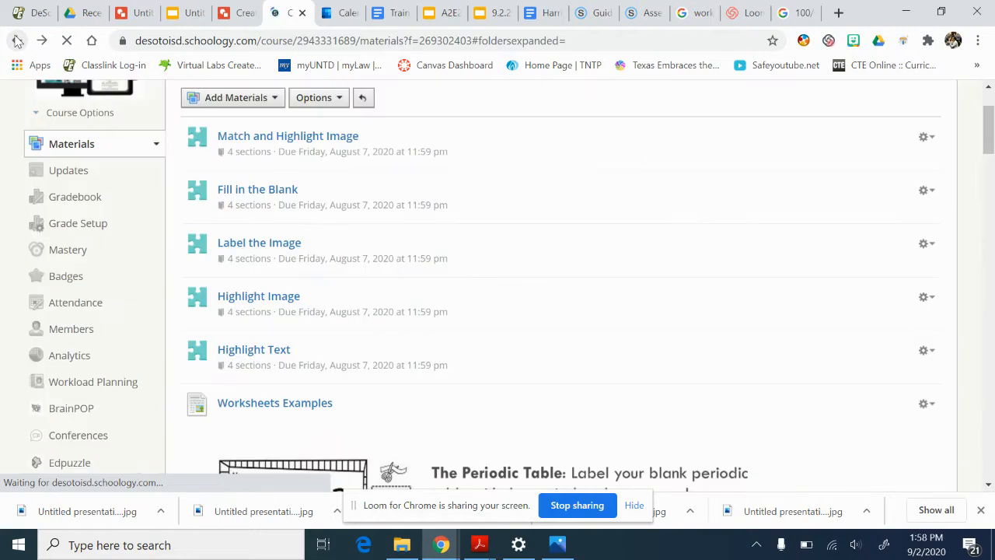
{"action": "left_click", "coordinate": [321, 138]}
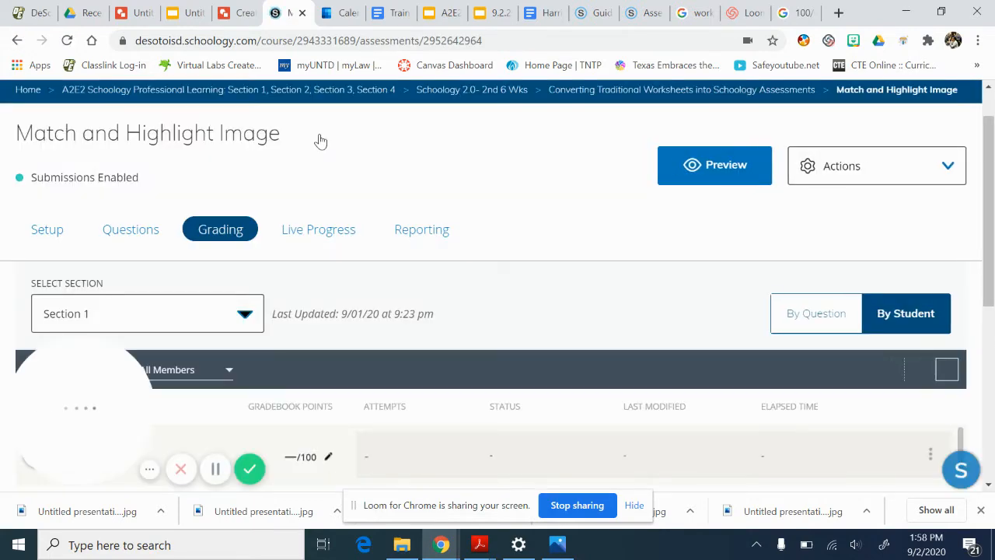
Show the assessment's questions, open the Highlight Image question and preview its vocabulary worksheet.
{"action": "left_click", "coordinate": [122, 233]}
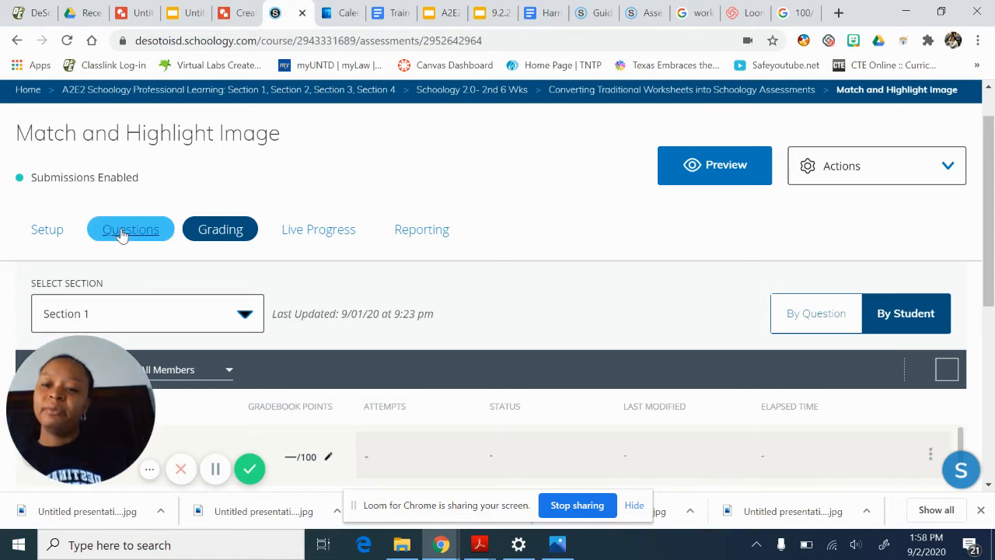
{"action": "scroll", "coordinate": [432, 322], "scroll_direction": "down", "scroll_amount": 2}
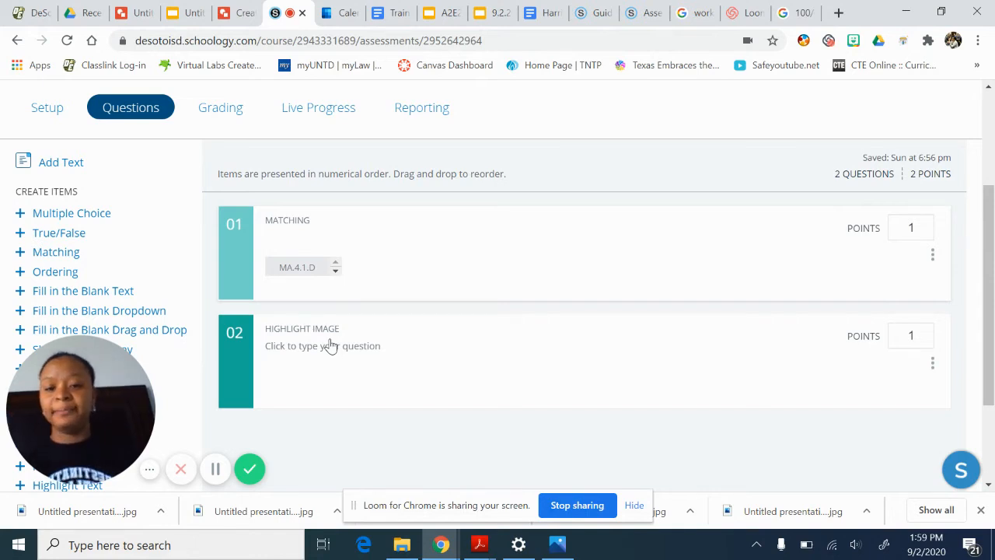
{"action": "left_click", "coordinate": [331, 346]}
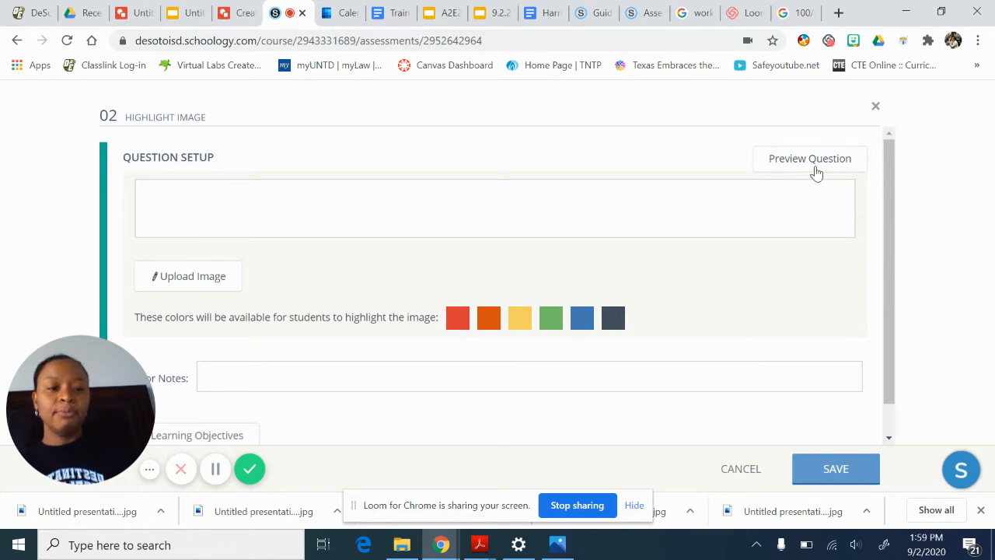
{"action": "left_click", "coordinate": [816, 171]}
{"action": "scroll", "coordinate": [815, 311], "scroll_direction": "down", "scroll_amount": 3}
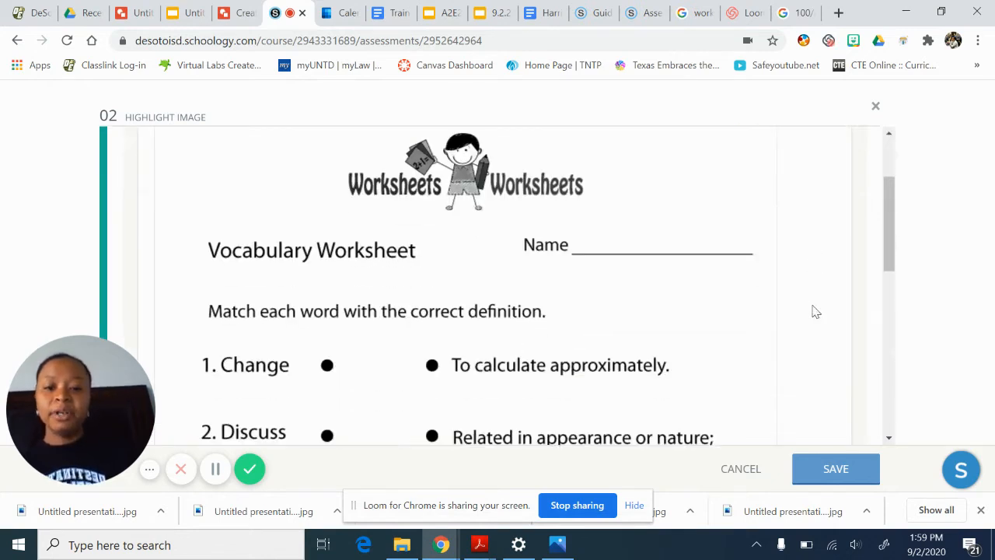
Pick red in the vocabulary worksheet preview and draw lines linking Change, Equal and Discuss to the third, second and first definitions.
{"action": "scroll", "coordinate": [816, 311], "scroll_direction": "down", "scroll_amount": 3}
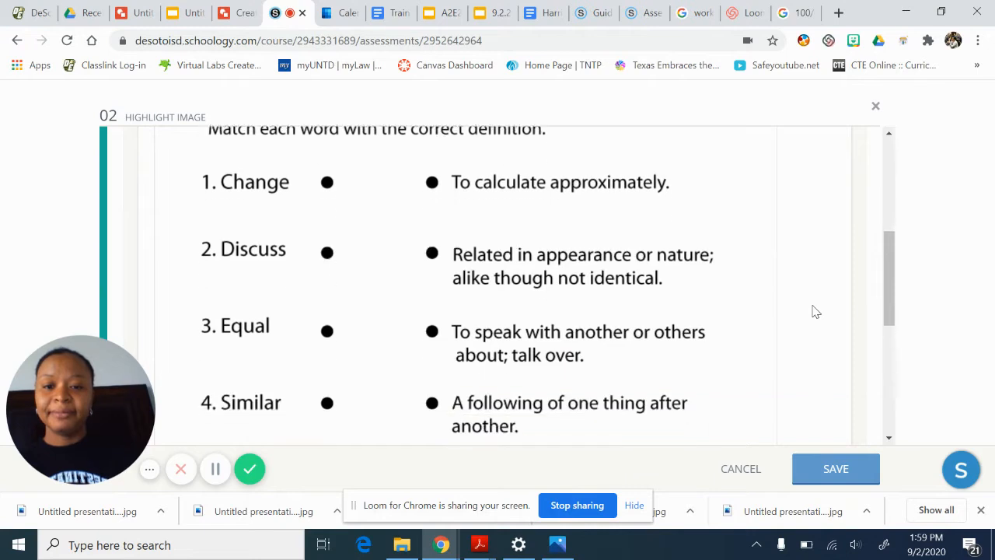
{"action": "scroll", "coordinate": [815, 312], "scroll_direction": "down", "scroll_amount": 1}
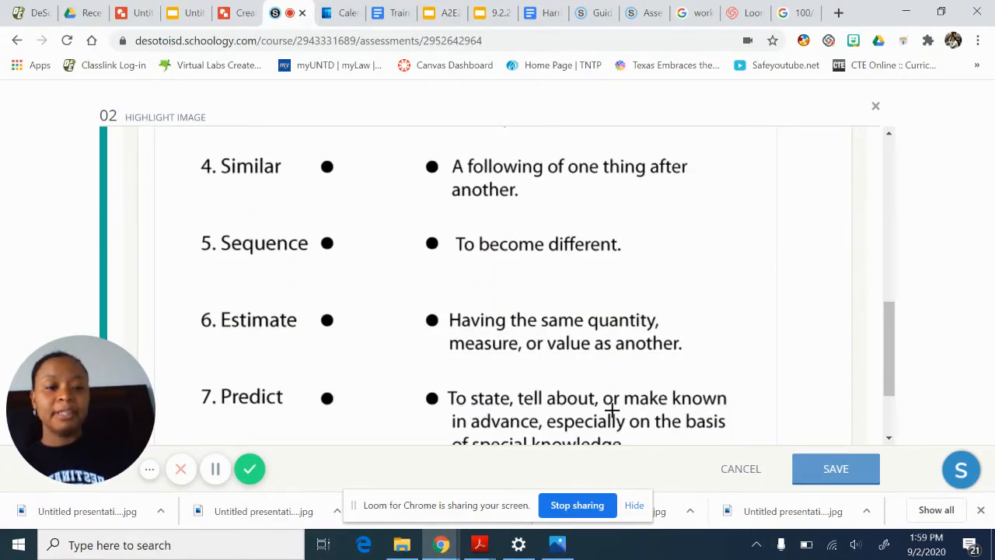
{"action": "left_click_drag", "start_coordinate": [893, 340], "coordinate": [842, 215]}
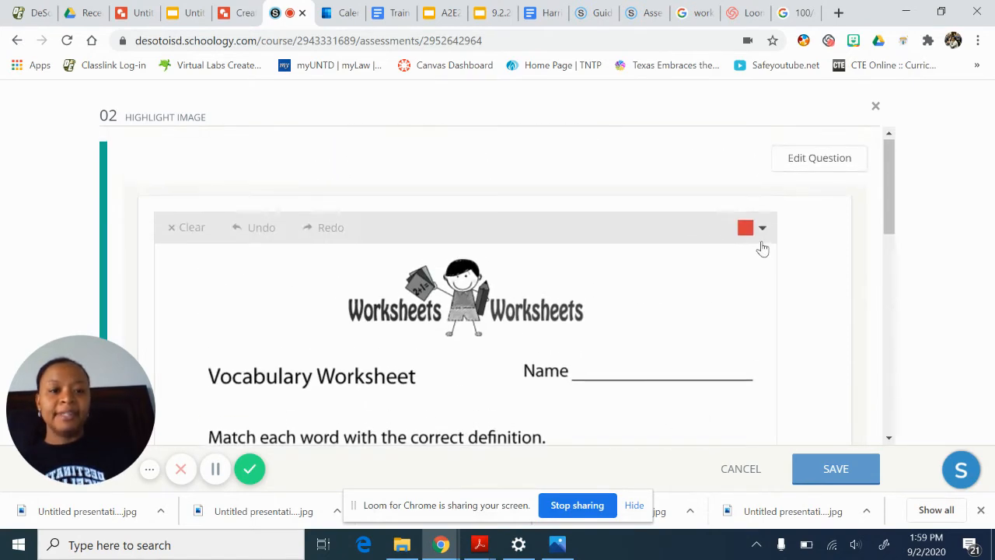
{"action": "left_click", "coordinate": [762, 239]}
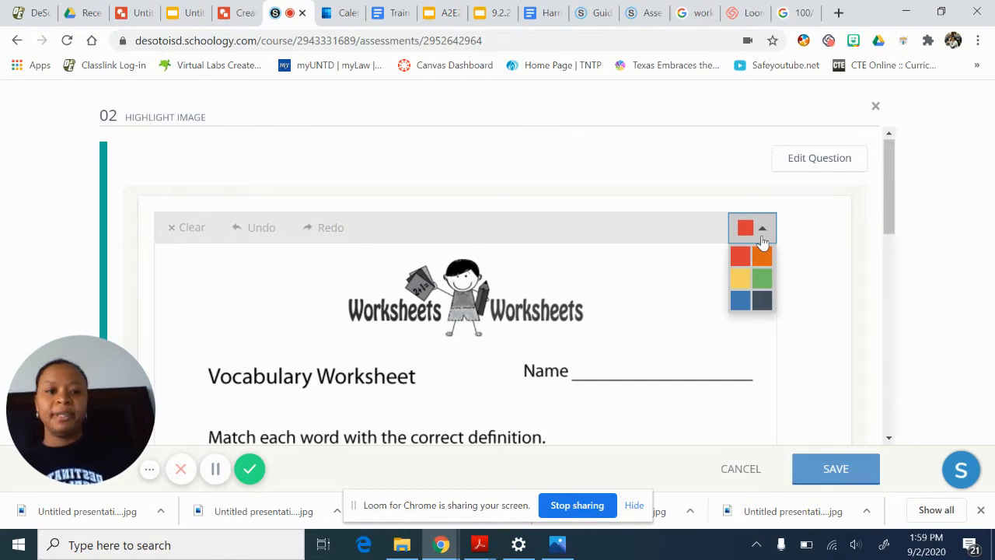
{"action": "left_click", "coordinate": [740, 256]}
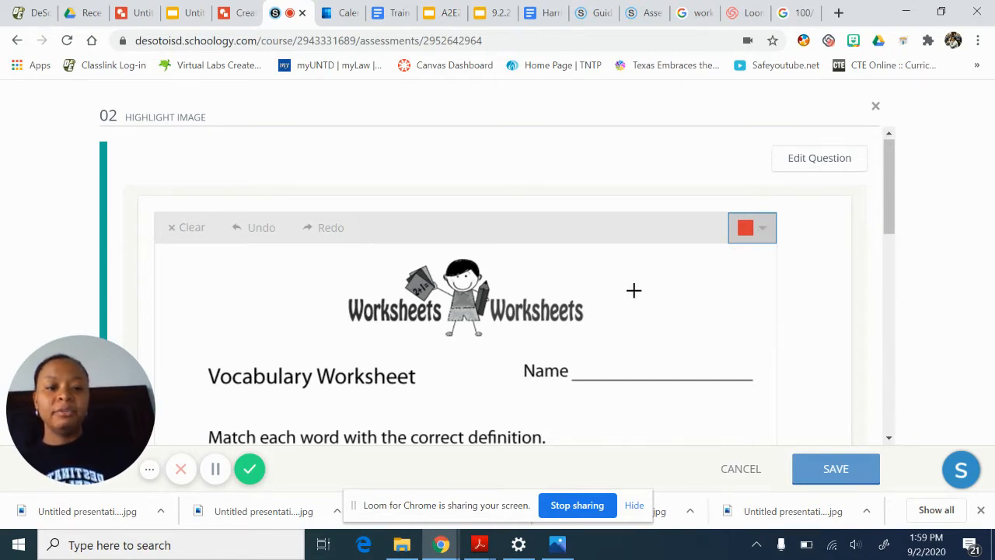
{"action": "scroll", "coordinate": [633, 290], "scroll_direction": "down", "scroll_amount": 3}
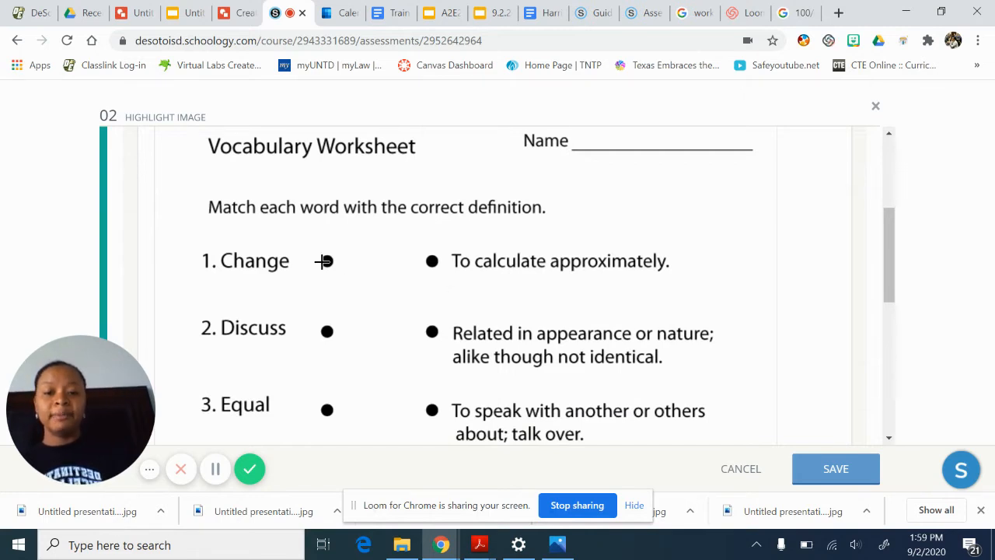
{"action": "mouse_move", "coordinate": [325, 262]}
{"action": "left_mouse_down"}
{"action": "mouse_move", "coordinate": [392, 382]}
{"action": "mouse_move", "coordinate": [437, 413]}
{"action": "left_mouse_up"}
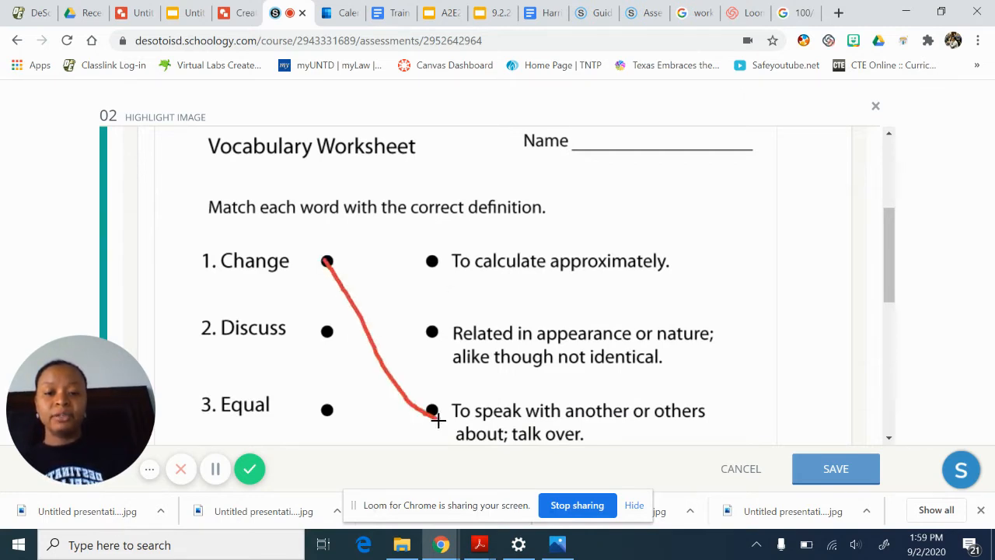
{"action": "left_click_drag", "start_coordinate": [326, 410], "coordinate": [425, 322]}
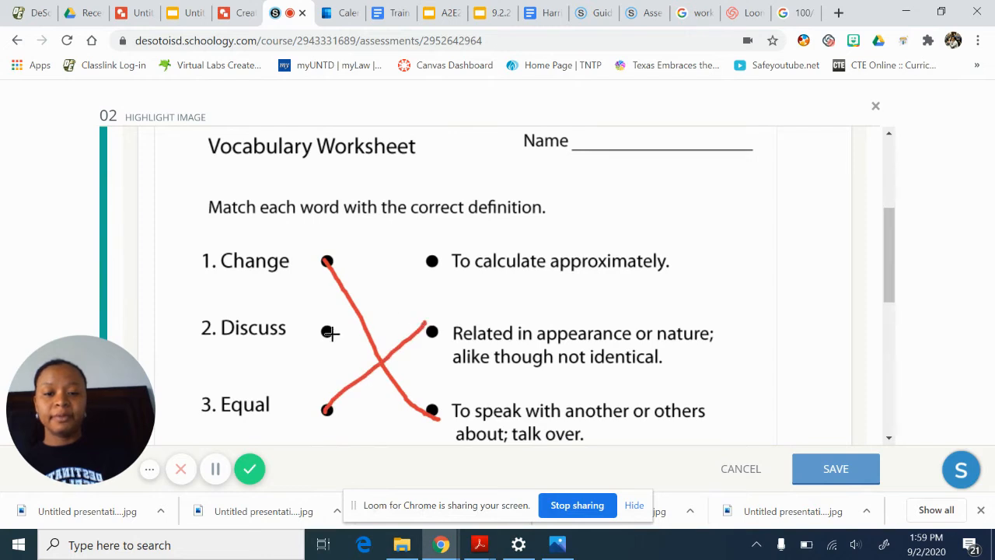
{"action": "mouse_move", "coordinate": [321, 327]}
{"action": "left_mouse_down"}
{"action": "mouse_move", "coordinate": [435, 275]}
{"action": "mouse_move", "coordinate": [436, 256]}
{"action": "left_mouse_up"}
Draw red lines linking Similar, Estimate and Sequence to the sixth, fifth and fourth definitions on the vocabulary worksheet.
{"action": "scroll", "coordinate": [498, 378], "scroll_direction": "down", "scroll_amount": 3}
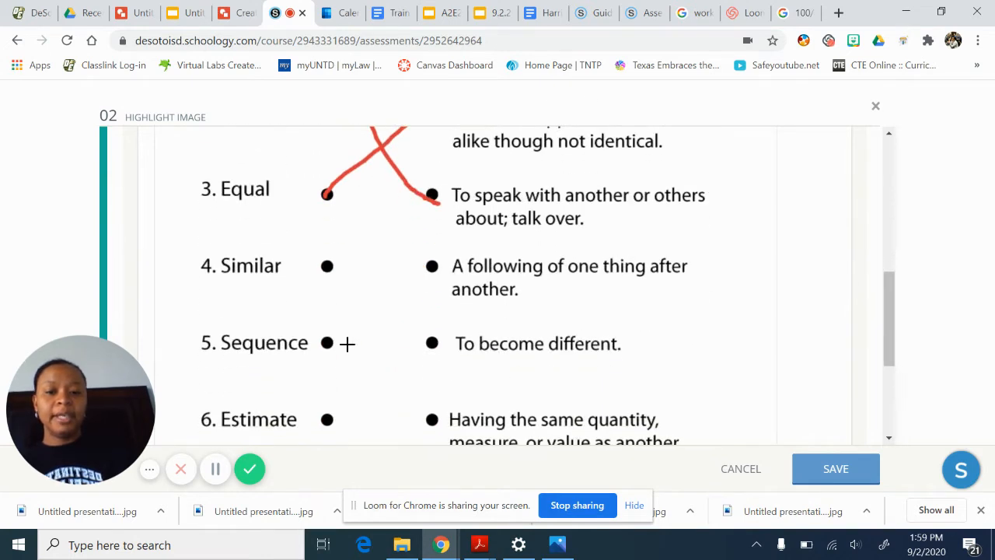
{"action": "mouse_move", "coordinate": [326, 266]}
{"action": "left_mouse_down"}
{"action": "mouse_move", "coordinate": [412, 420]}
{"action": "mouse_move", "coordinate": [432, 424]}
{"action": "left_mouse_up"}
{"action": "mouse_move", "coordinate": [327, 420]}
{"action": "left_mouse_down"}
{"action": "mouse_move", "coordinate": [360, 380]}
{"action": "mouse_move", "coordinate": [435, 340]}
{"action": "left_mouse_up"}
{"action": "left_click_drag", "start_coordinate": [327, 342], "coordinate": [432, 266]}
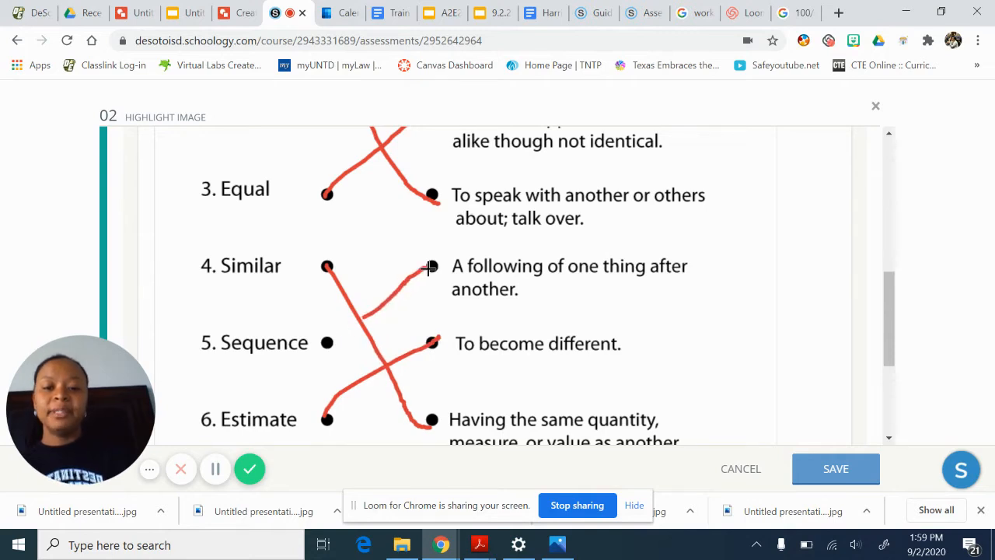
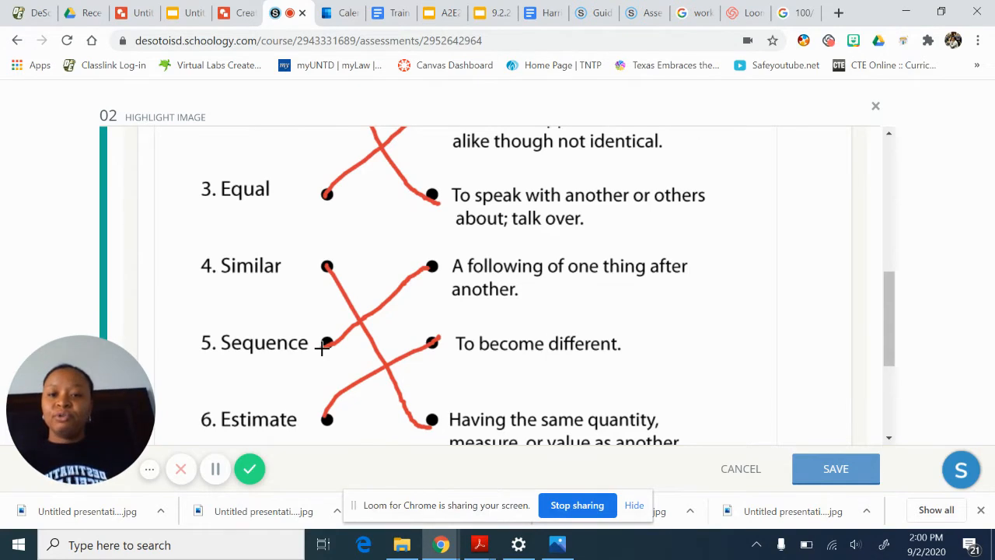
Close the vocabulary question without saving and open the Highlight Image assessment from the course materials.
{"action": "left_click", "coordinate": [876, 107]}
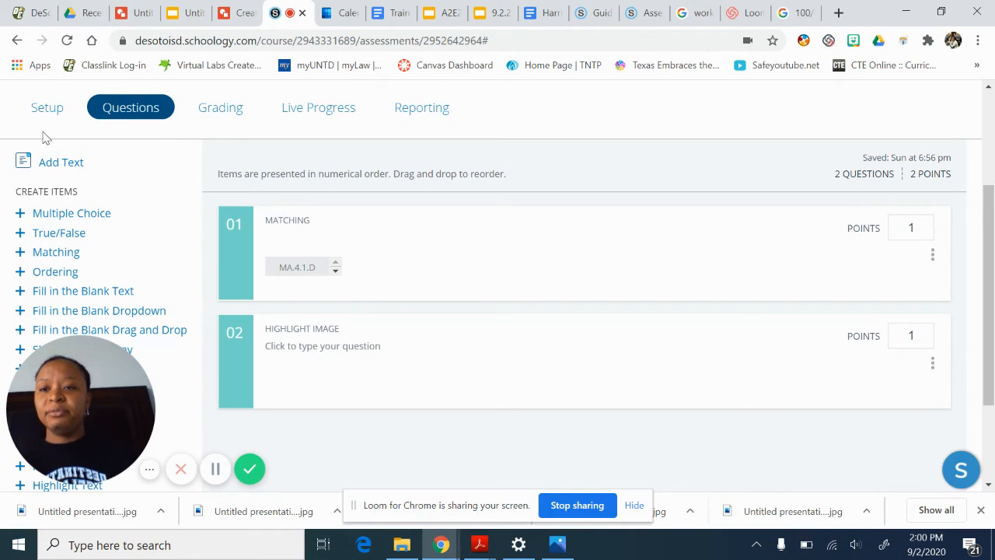
{"action": "left_click", "coordinate": [17, 42]}
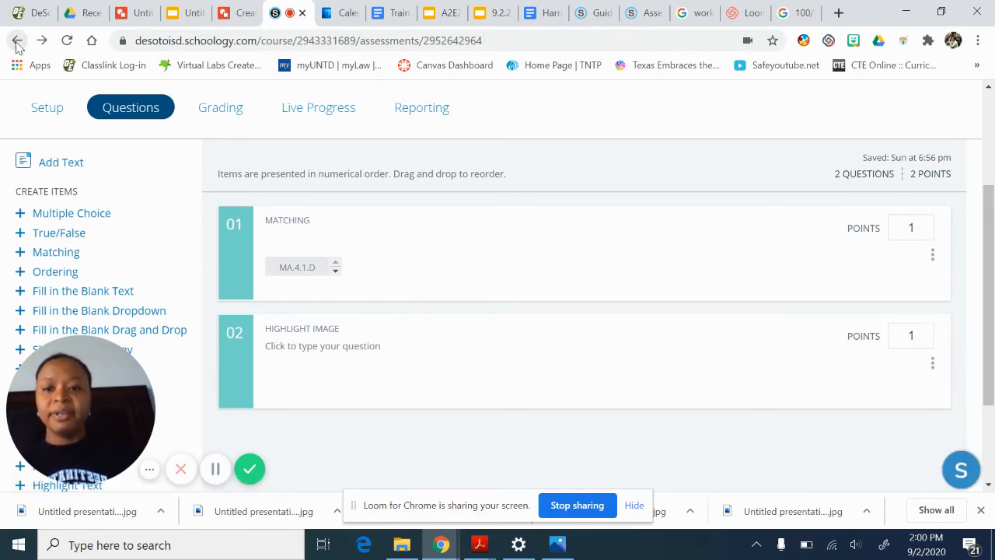
{"action": "left_click", "coordinate": [17, 42]}
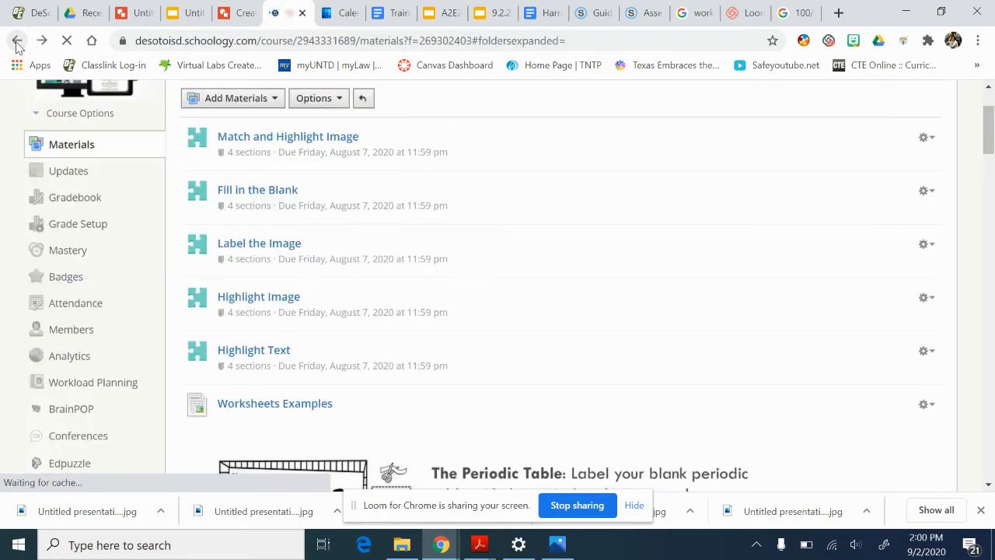
{"action": "scroll", "coordinate": [273, 387], "scroll_direction": "down", "scroll_amount": 1}
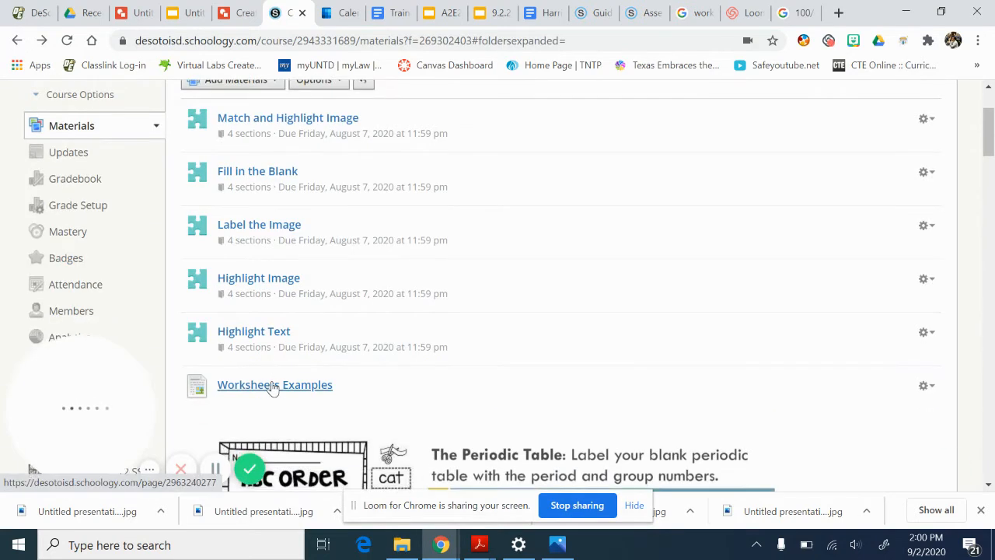
{"action": "left_click", "coordinate": [270, 272]}
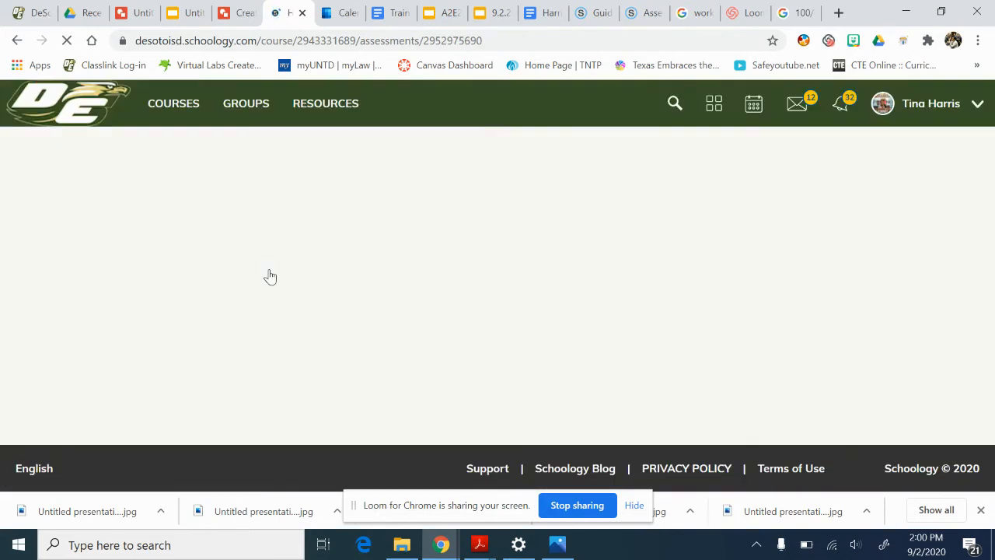
Show the Highlight Image assessment's question list and preview question 03.
{"action": "scroll", "coordinate": [344, 335], "scroll_direction": "down", "scroll_amount": 1}
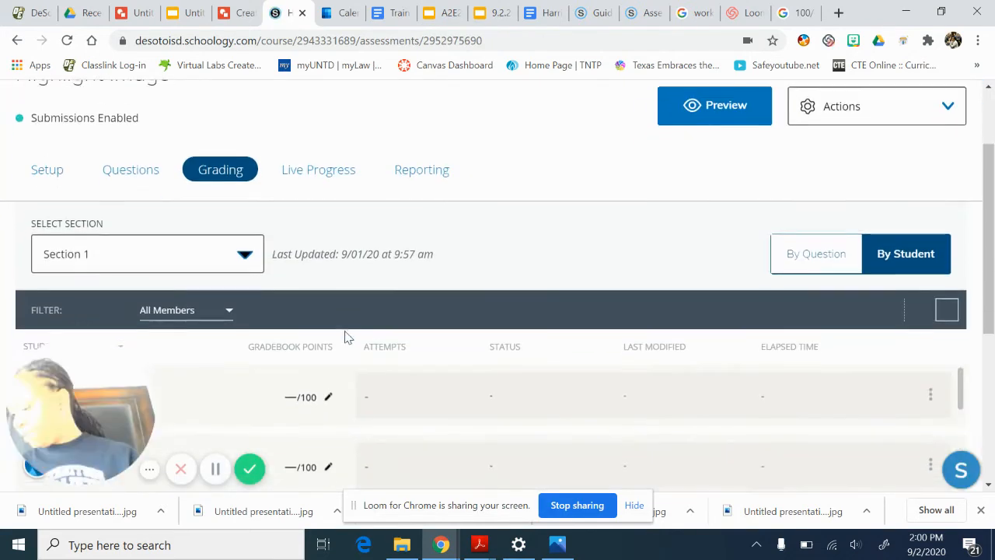
{"action": "scroll", "coordinate": [346, 337], "scroll_direction": "down", "scroll_amount": 3}
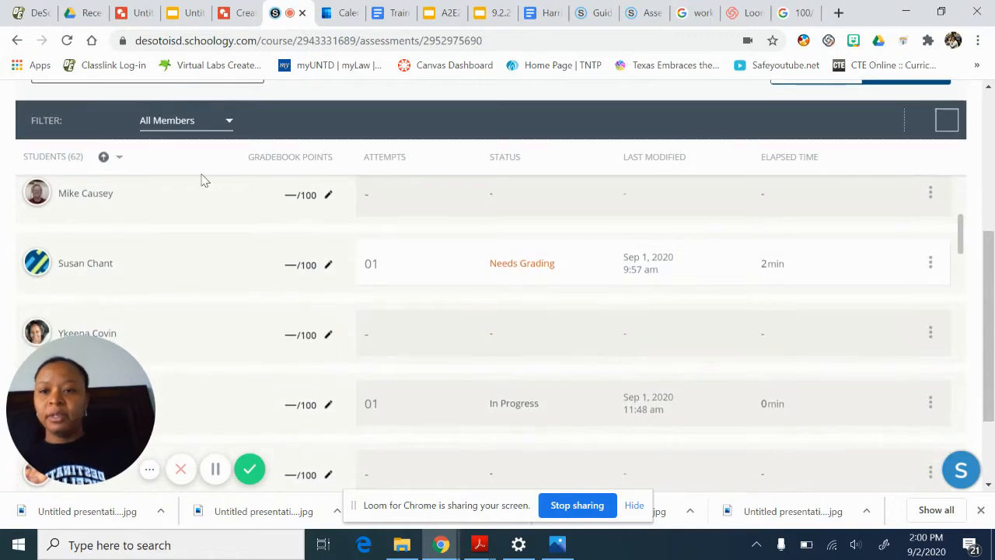
{"action": "scroll", "coordinate": [200, 178], "scroll_direction": "up", "scroll_amount": 3}
{"action": "left_click", "coordinate": [131, 223]}
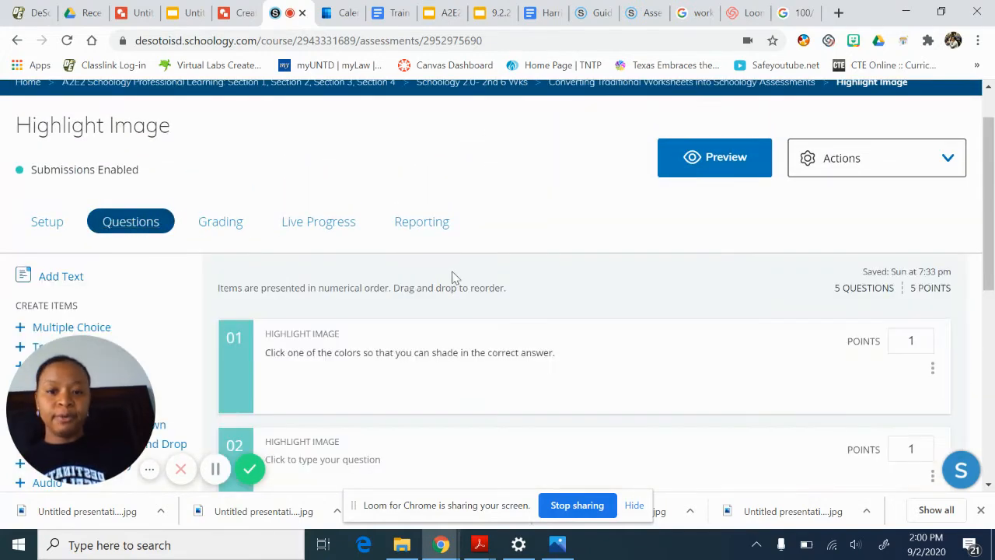
{"action": "scroll", "coordinate": [455, 280], "scroll_direction": "down", "scroll_amount": 1}
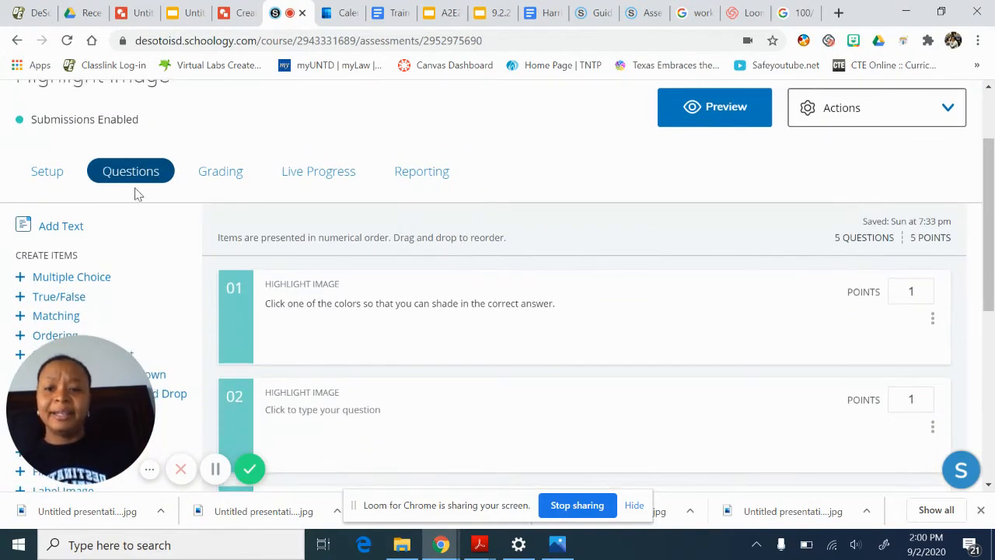
{"action": "scroll", "coordinate": [345, 362], "scroll_direction": "down", "scroll_amount": 2}
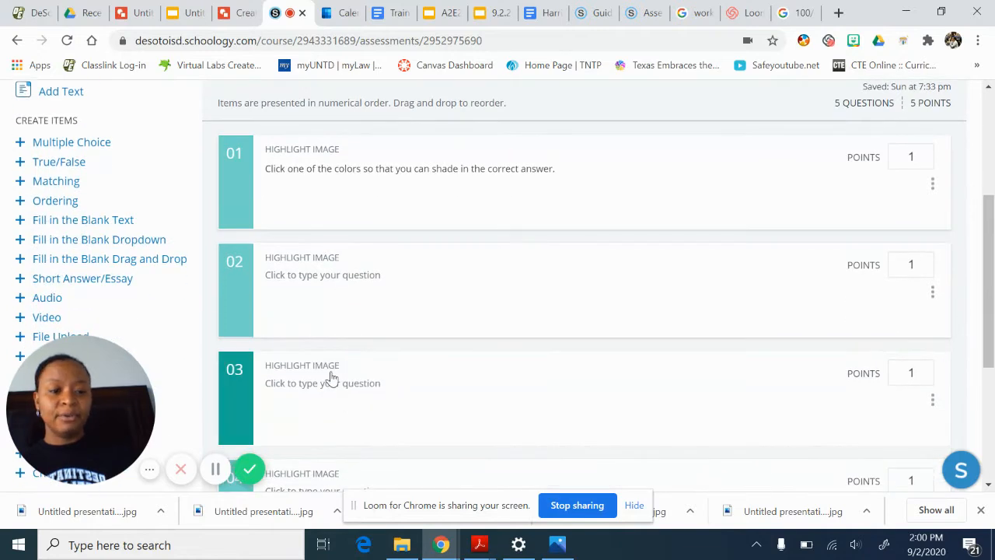
{"action": "left_click", "coordinate": [332, 378]}
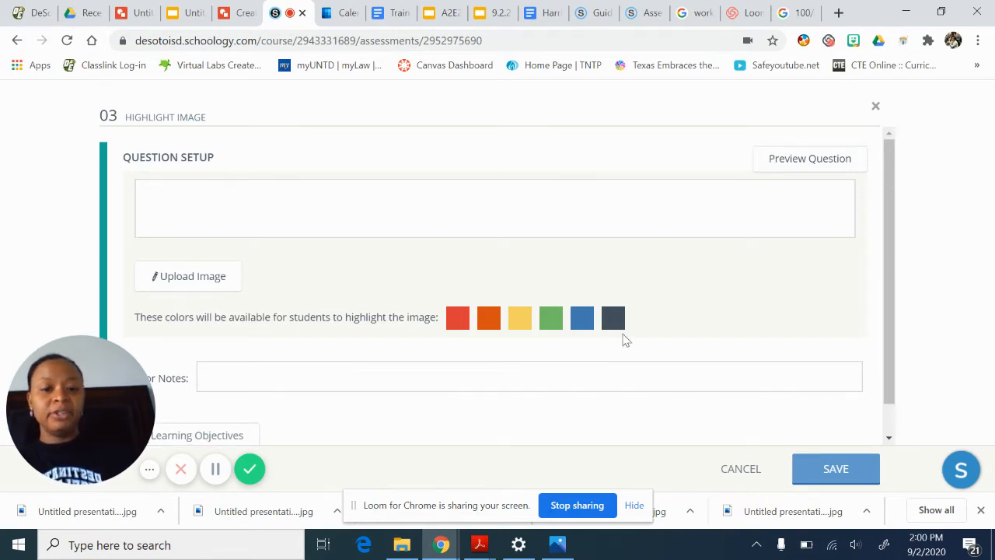
{"action": "left_click", "coordinate": [805, 163]}
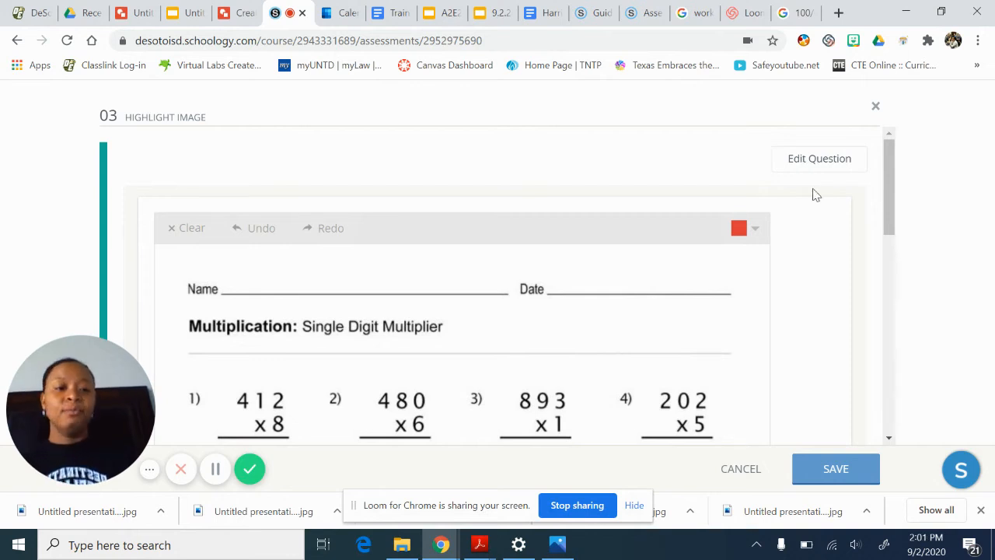
Look through the multiplication worksheet and handwrite sample answers in red below problems 1, 2 and 3.
{"action": "scroll", "coordinate": [825, 315], "scroll_direction": "down", "scroll_amount": 2}
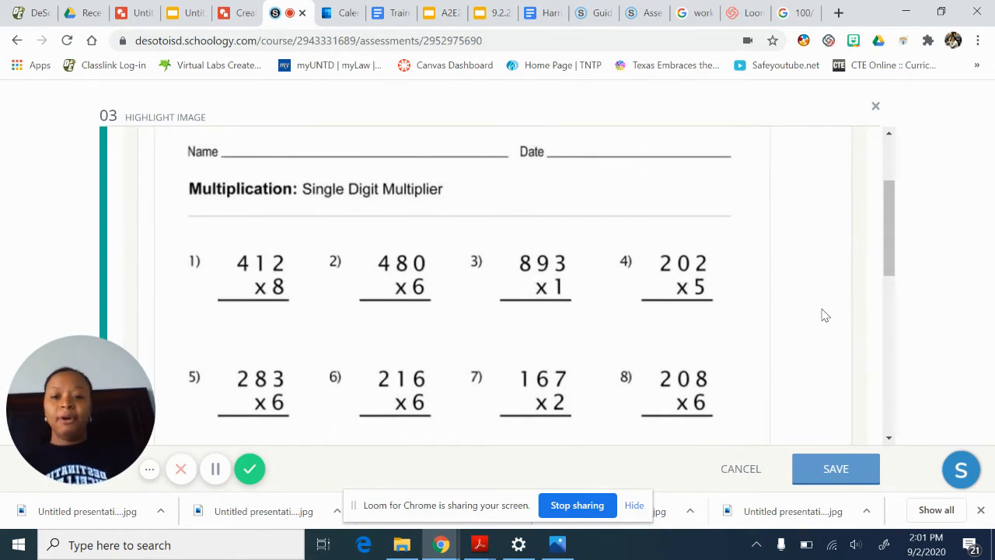
{"action": "scroll", "coordinate": [824, 315], "scroll_direction": "down", "scroll_amount": 8}
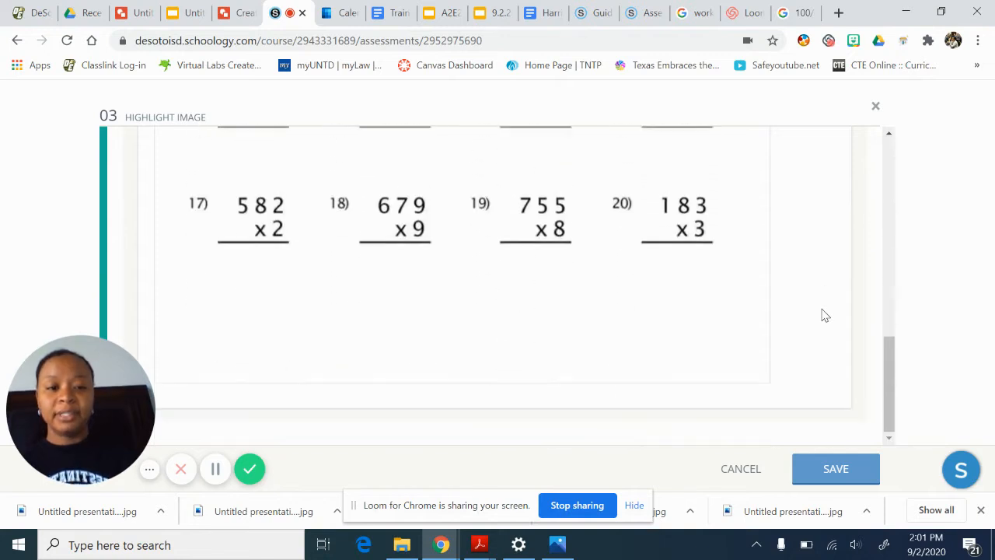
{"action": "scroll", "coordinate": [825, 315], "scroll_direction": "up", "scroll_amount": 5}
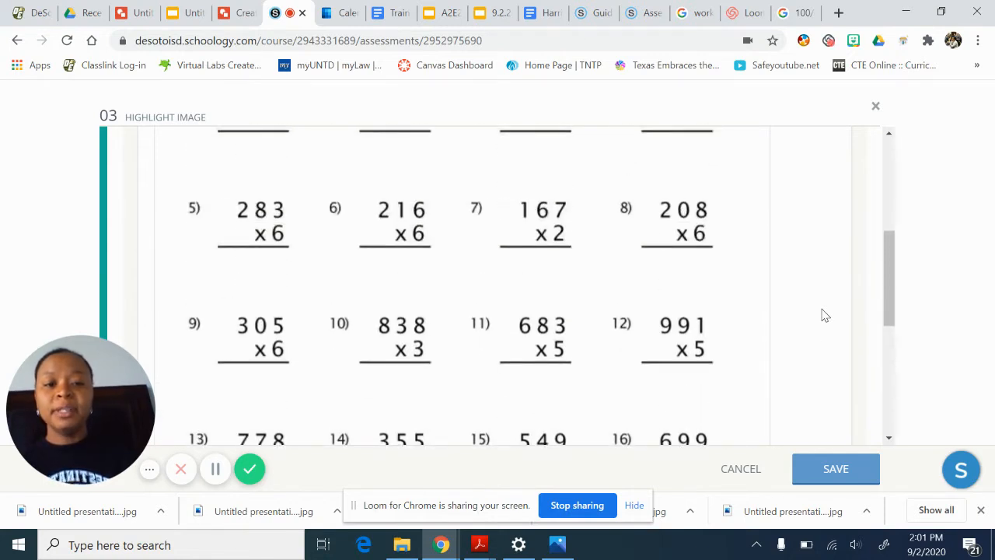
{"action": "scroll", "coordinate": [824, 315], "scroll_direction": "up", "scroll_amount": 3}
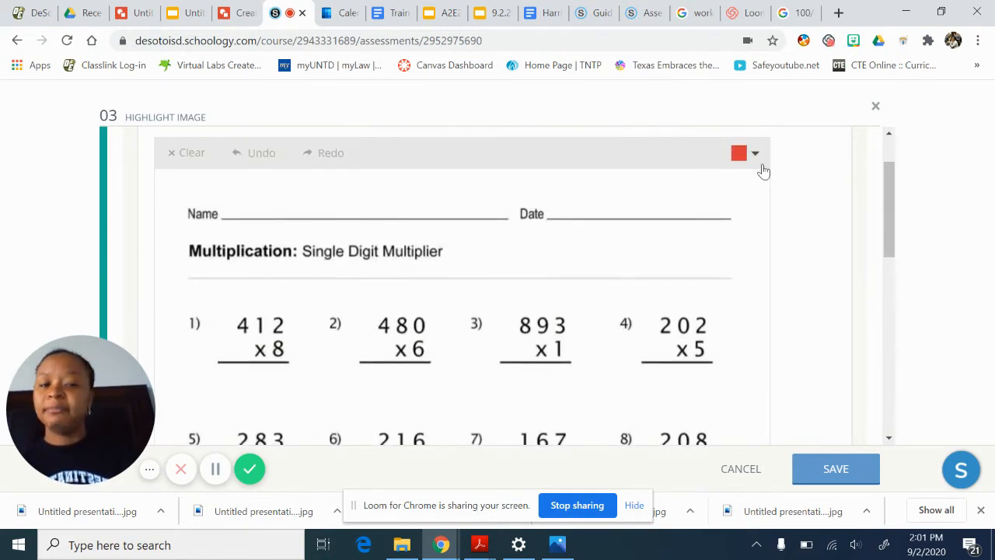
{"action": "scroll", "coordinate": [763, 168], "scroll_direction": "down", "scroll_amount": 1}
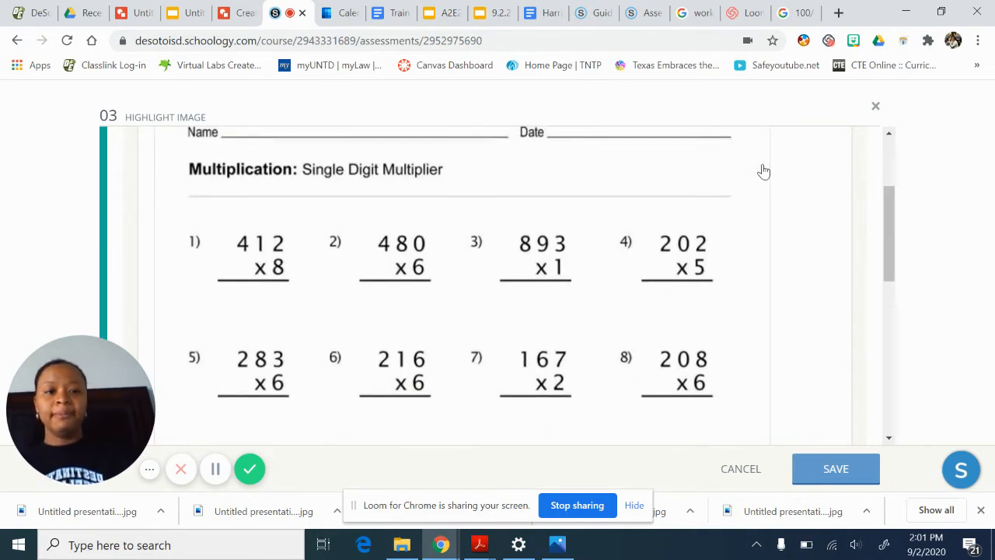
{"action": "mouse_move", "coordinate": [205, 286]}
{"action": "left_mouse_down"}
{"action": "mouse_move", "coordinate": [233, 294]}
{"action": "mouse_move", "coordinate": [210, 323]}
{"action": "left_mouse_up"}
{"action": "mouse_move", "coordinate": [256, 289]}
{"action": "left_mouse_down"}
{"action": "mouse_move", "coordinate": [251, 311]}
{"action": "mouse_move", "coordinate": [259, 291]}
{"action": "left_mouse_up"}
{"action": "mouse_move", "coordinate": [308, 278]}
{"action": "left_mouse_down"}
{"action": "mouse_move", "coordinate": [287, 310]}
{"action": "mouse_move", "coordinate": [308, 280]}
{"action": "left_mouse_up"}
{"action": "mouse_move", "coordinate": [373, 286]}
{"action": "left_mouse_down"}
{"action": "mouse_move", "coordinate": [381, 304]}
{"action": "mouse_move", "coordinate": [498, 286]}
{"action": "mouse_move", "coordinate": [524, 309]}
{"action": "mouse_move", "coordinate": [510, 330]}
{"action": "left_mouse_up"}
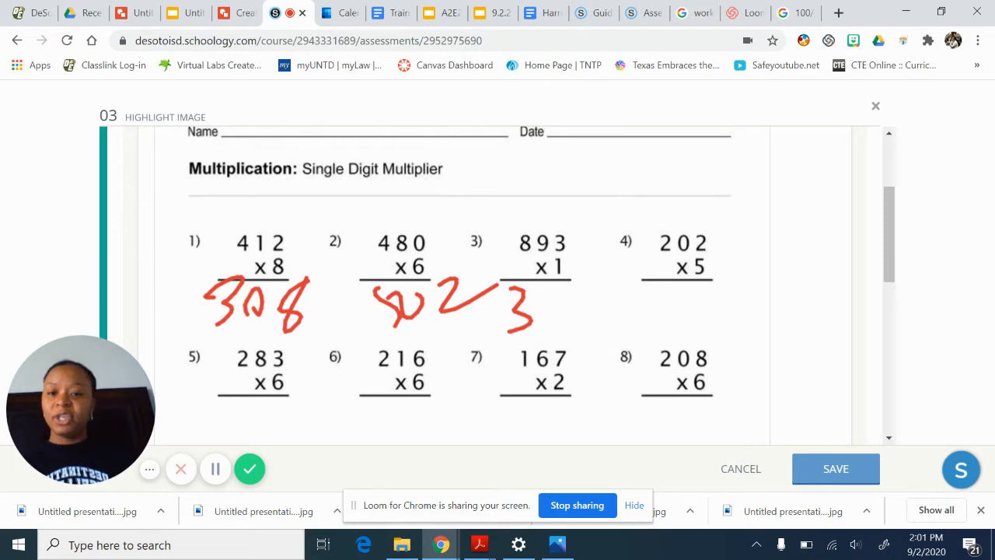
Close question 03 without saving and preview question 05 of the Highlight Image assessment.
{"action": "left_click", "coordinate": [876, 105]}
{"action": "scroll", "coordinate": [428, 338], "scroll_direction": "down", "scroll_amount": 4}
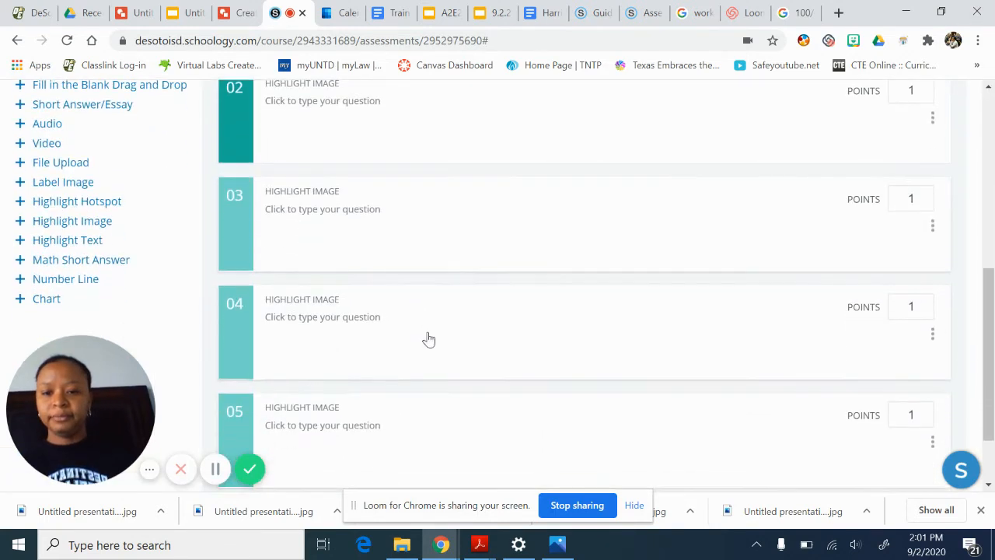
{"action": "left_click", "coordinate": [429, 338]}
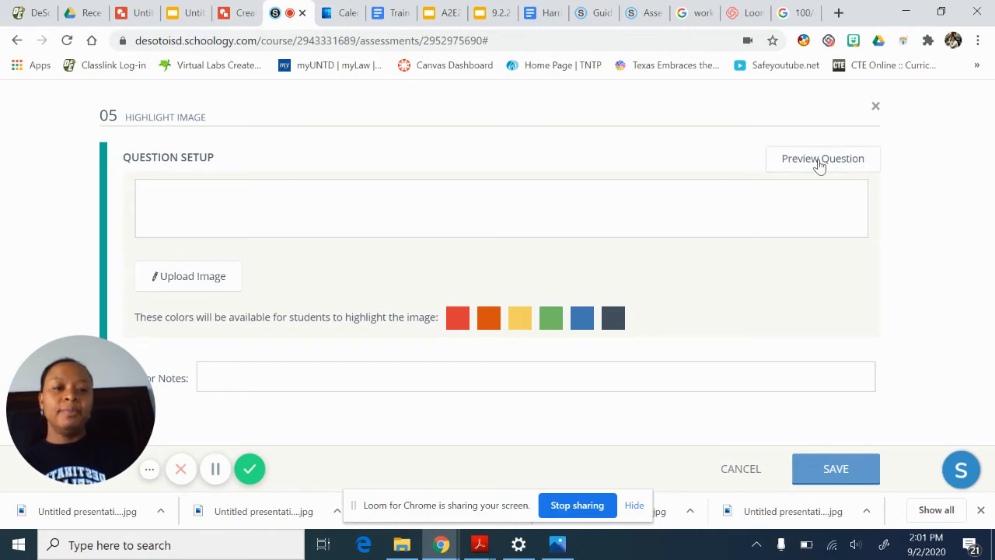
{"action": "left_click", "coordinate": [819, 161]}
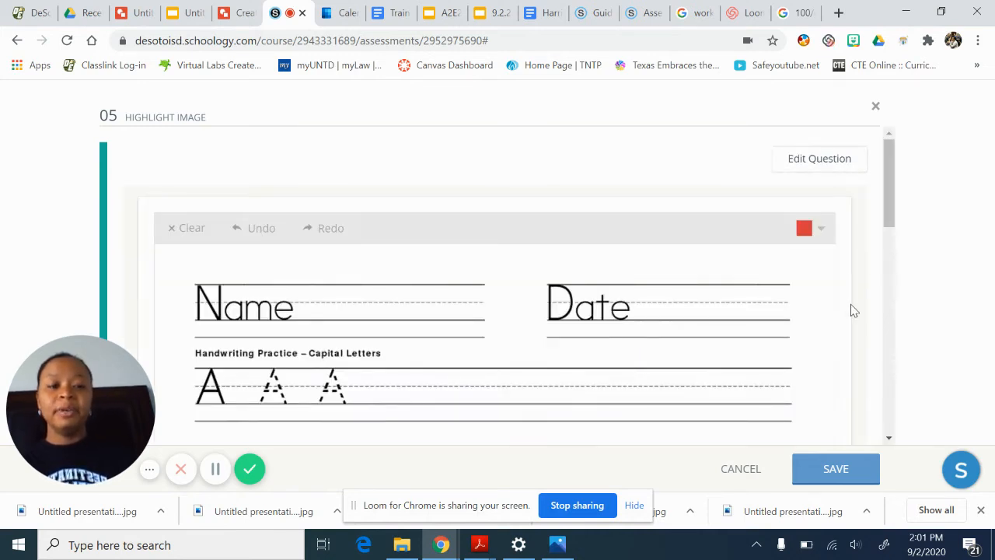
Trace the two dotted capital A's in red on the handwriting worksheet and write six more along the same row.
{"action": "scroll", "coordinate": [853, 309], "scroll_direction": "down", "scroll_amount": 2}
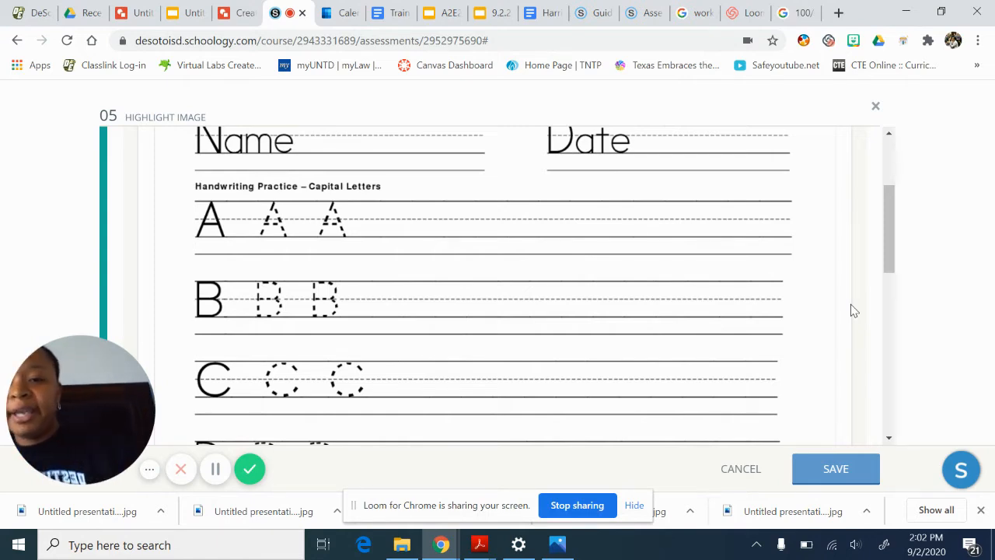
{"action": "mouse_move", "coordinate": [254, 235]}
{"action": "left_mouse_down"}
{"action": "mouse_move", "coordinate": [271, 197]}
{"action": "mouse_move", "coordinate": [285, 235]}
{"action": "mouse_move", "coordinate": [280, 221]}
{"action": "mouse_move", "coordinate": [354, 242]}
{"action": "mouse_move", "coordinate": [347, 217]}
{"action": "mouse_move", "coordinate": [395, 226]}
{"action": "mouse_move", "coordinate": [410, 241]}
{"action": "left_mouse_up"}
{"action": "left_click_drag", "start_coordinate": [370, 223], "coordinate": [446, 203]}
{"action": "mouse_move", "coordinate": [445, 204]}
{"action": "left_mouse_down"}
{"action": "mouse_move", "coordinate": [465, 238]}
{"action": "mouse_move", "coordinate": [512, 199]}
{"action": "left_mouse_up"}
{"action": "mouse_move", "coordinate": [511, 199]}
{"action": "left_mouse_down"}
{"action": "mouse_move", "coordinate": [533, 242]}
{"action": "mouse_move", "coordinate": [523, 222]}
{"action": "mouse_move", "coordinate": [582, 199]}
{"action": "left_mouse_up"}
{"action": "left_click_drag", "start_coordinate": [582, 199], "coordinate": [607, 239]}
{"action": "mouse_move", "coordinate": [570, 228]}
{"action": "left_mouse_down"}
{"action": "mouse_move", "coordinate": [657, 199]}
{"action": "mouse_move", "coordinate": [681, 241]}
{"action": "left_mouse_up"}
{"action": "mouse_move", "coordinate": [646, 227]}
{"action": "left_mouse_down"}
{"action": "mouse_move", "coordinate": [732, 199]}
{"action": "mouse_move", "coordinate": [755, 235]}
{"action": "left_mouse_up"}
{"action": "left_click_drag", "start_coordinate": [715, 227], "coordinate": [739, 222]}
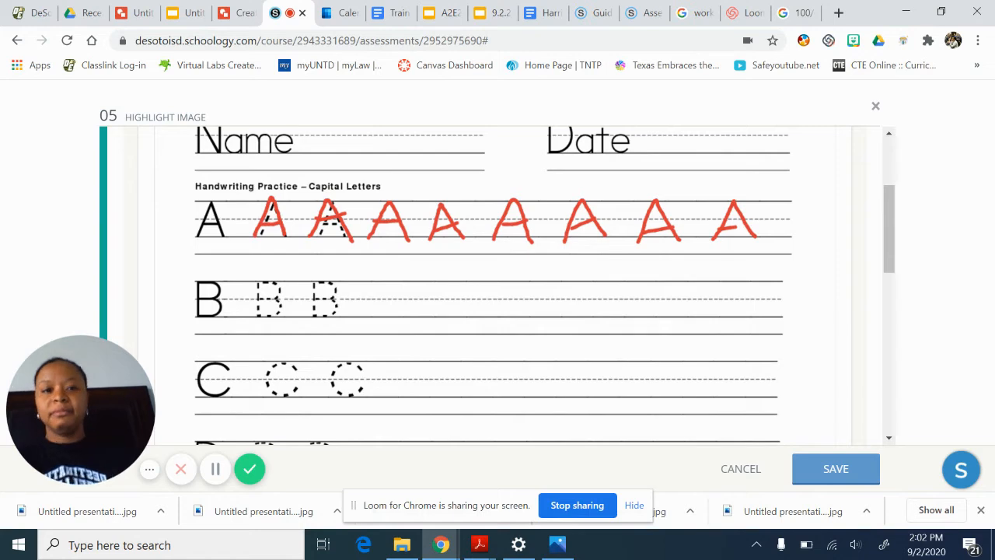
{"action": "scroll", "coordinate": [882, 172], "scroll_direction": "up", "scroll_amount": 3}
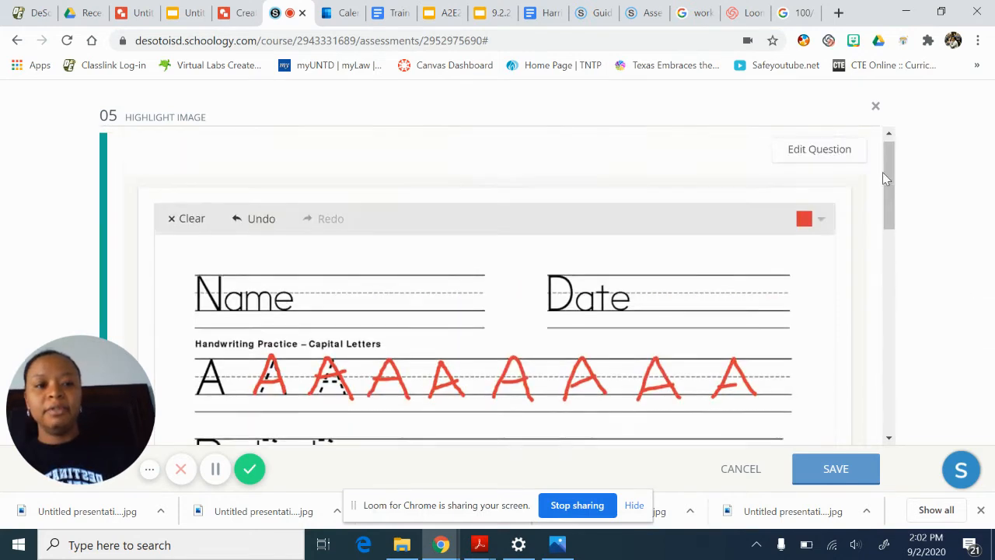
Close the question 05 preview and return to the Converting Traditional Worksheets into Schoology Assessments folder.
{"action": "left_click", "coordinate": [876, 109]}
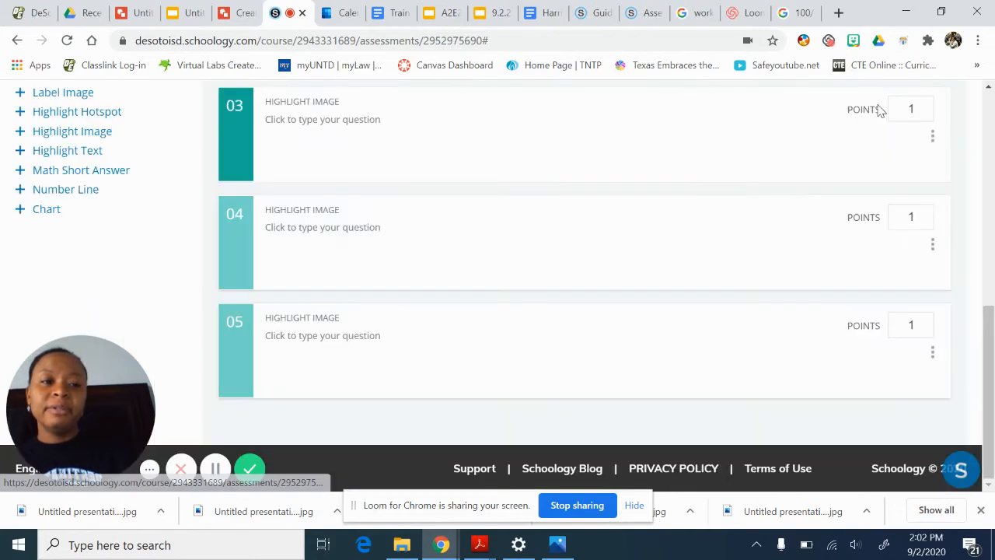
{"action": "scroll", "coordinate": [613, 172], "scroll_direction": "up", "scroll_amount": 10}
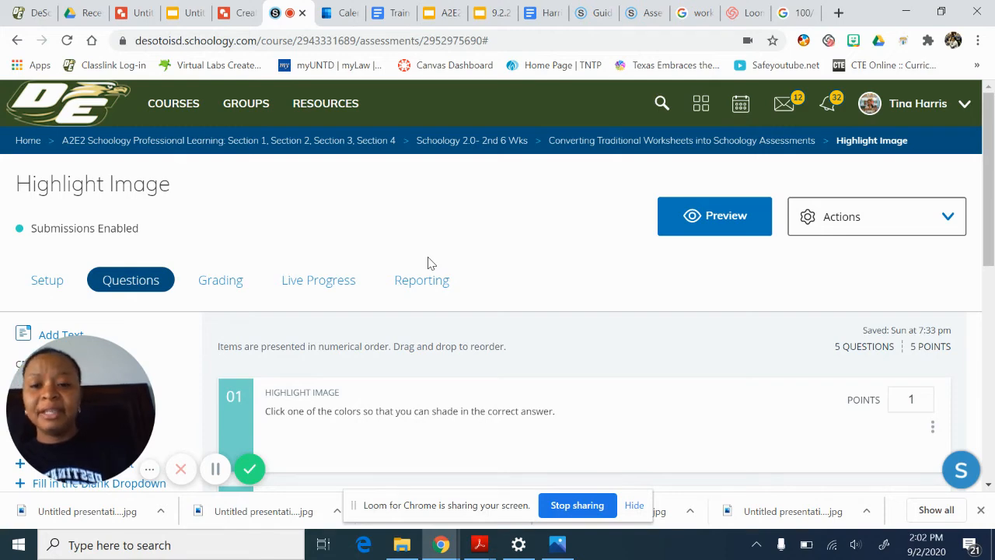
{"action": "scroll", "coordinate": [245, 221], "scroll_direction": "down", "scroll_amount": 1}
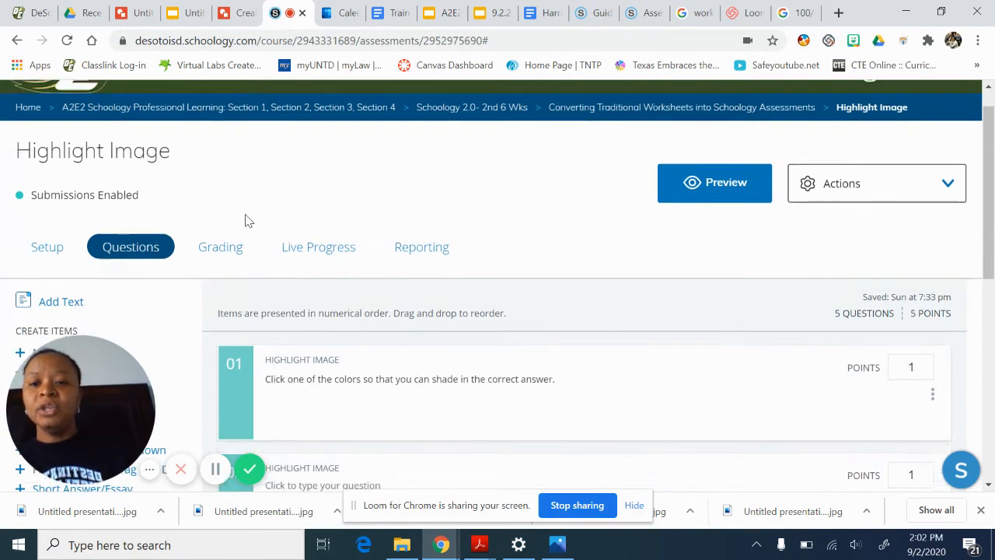
{"action": "scroll", "coordinate": [187, 194], "scroll_direction": "down", "scroll_amount": 1}
{"action": "scroll", "coordinate": [116, 136], "scroll_direction": "up", "scroll_amount": 2}
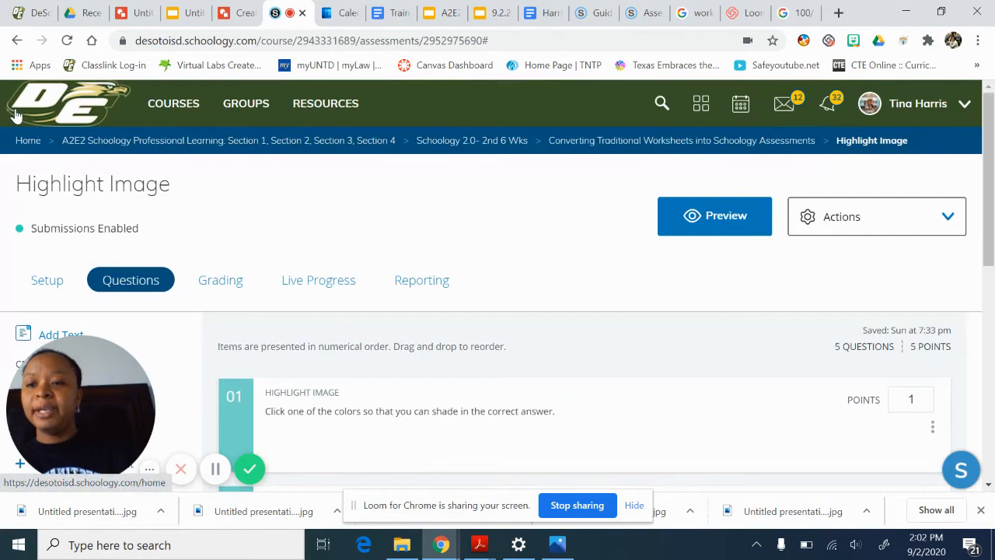
{"action": "left_click", "coordinate": [17, 42]}
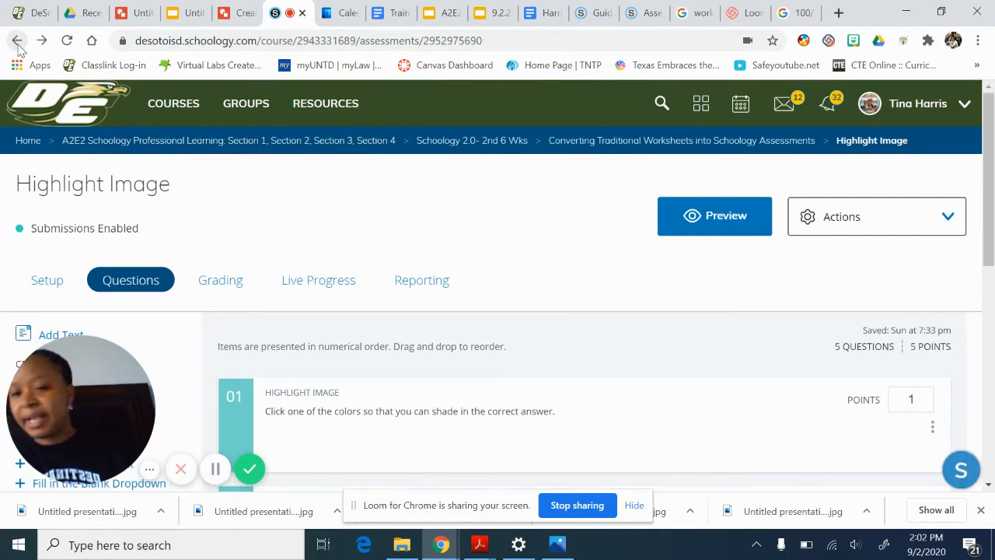
{"action": "left_click", "coordinate": [660, 143]}
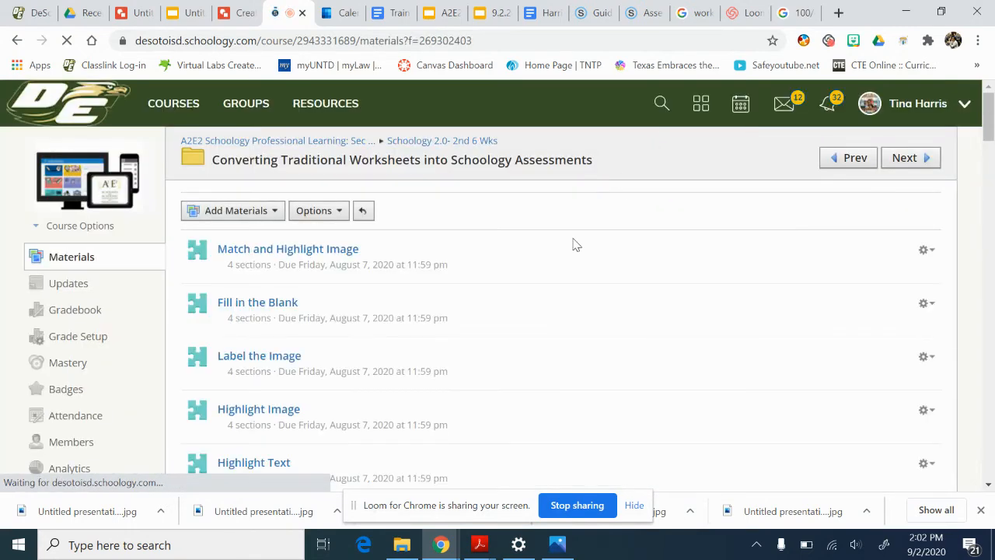
Move the Count and Match assessment up the folder to sit between Highlight Text and Worksheets Examples.
{"action": "scroll", "coordinate": [573, 242], "scroll_direction": "down", "scroll_amount": 4}
{"action": "scroll", "coordinate": [573, 244], "scroll_direction": "up", "scroll_amount": 5}
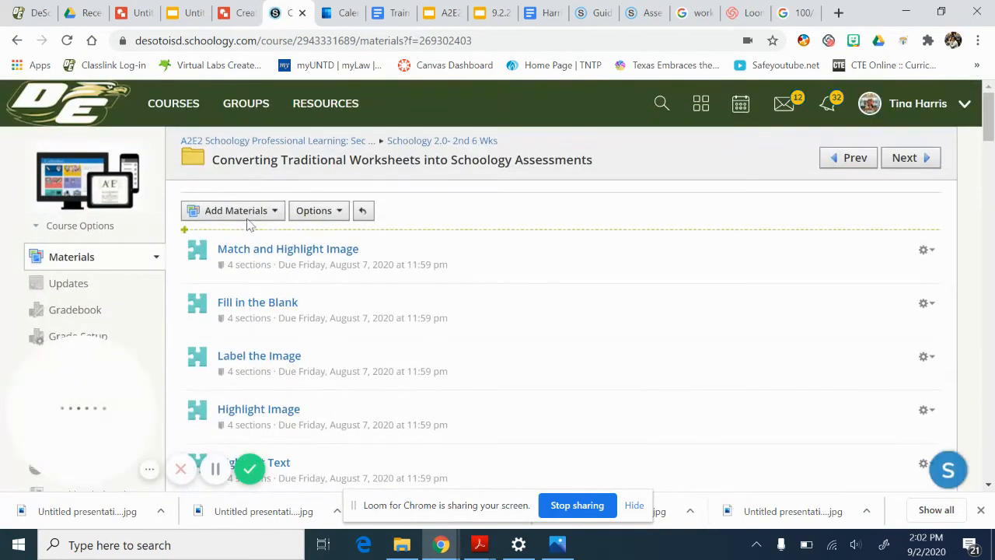
{"action": "left_click", "coordinate": [257, 212]}
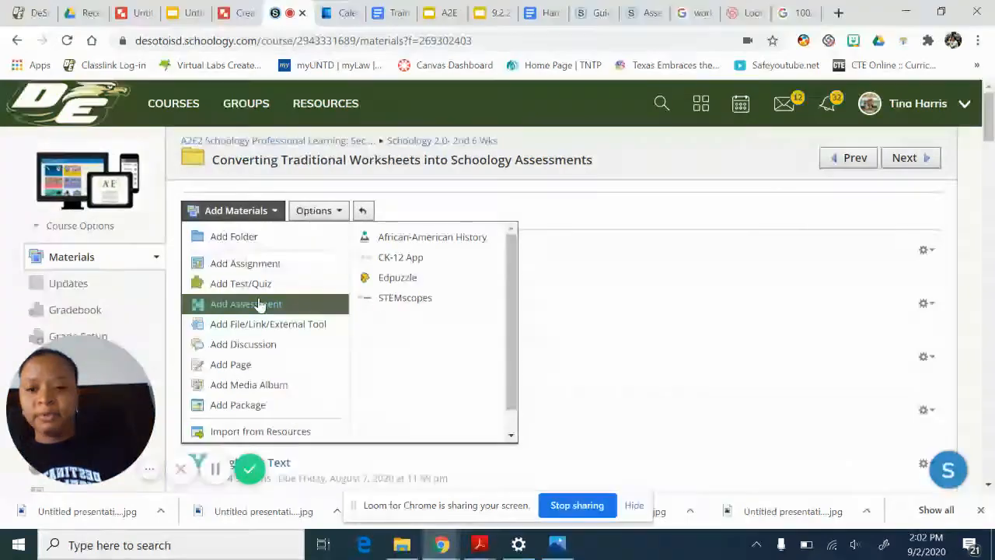
{"action": "left_click", "coordinate": [677, 275]}
{"action": "scroll", "coordinate": [677, 276], "scroll_direction": "down", "scroll_amount": 15}
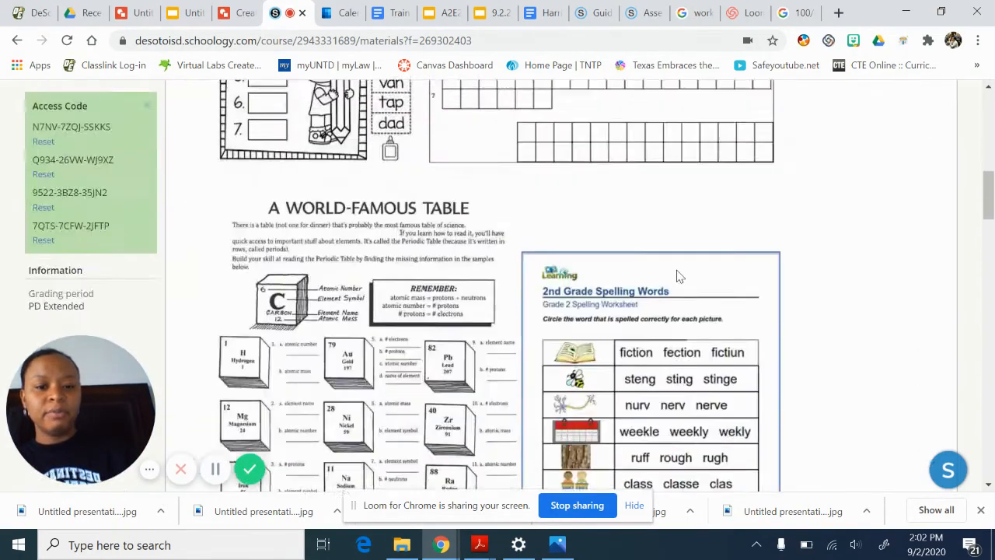
{"action": "scroll", "coordinate": [677, 276], "scroll_direction": "down", "scroll_amount": 10}
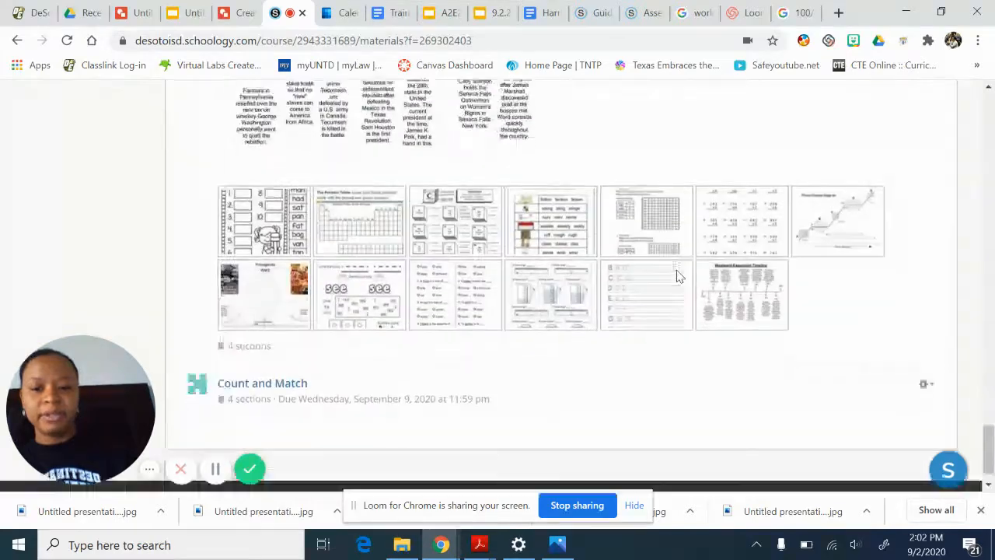
{"action": "right_click", "coordinate": [677, 274]}
{"action": "left_click", "coordinate": [203, 356]}
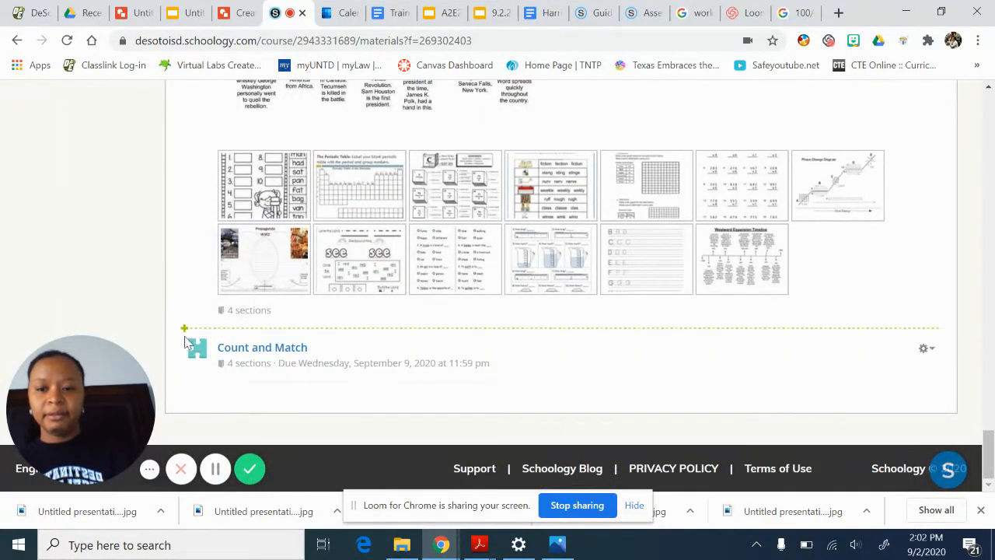
{"action": "left_click_drag", "start_coordinate": [199, 210], "coordinate": [208, 161]}
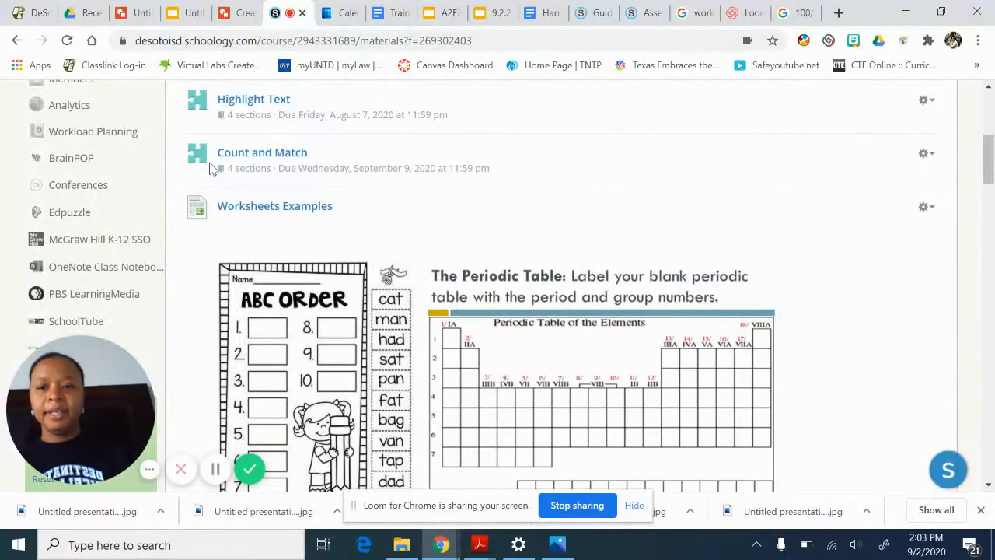
Open the Count and Match assessment and add a new Highlight Image question to it.
{"action": "left_click", "coordinate": [274, 157]}
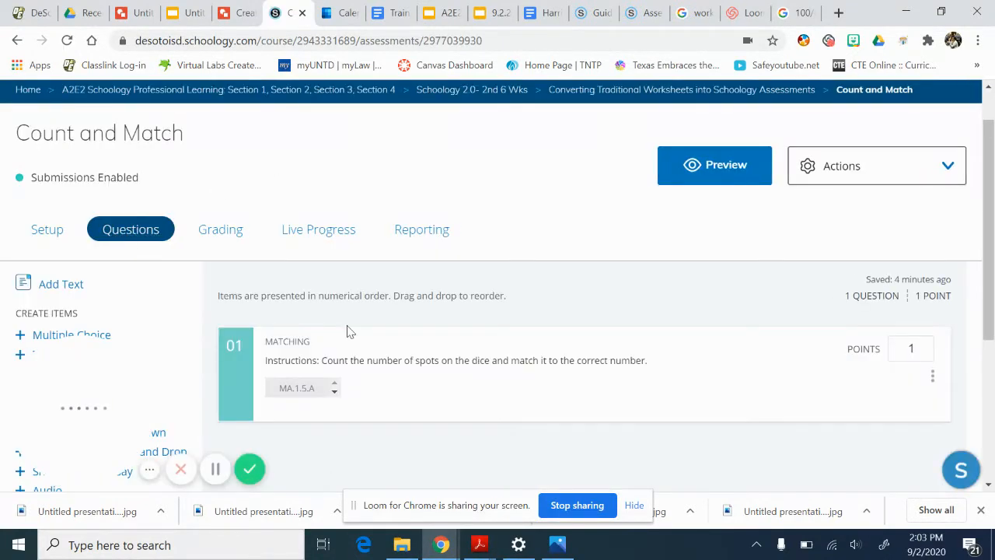
{"action": "scroll", "coordinate": [347, 330], "scroll_direction": "down", "scroll_amount": 2}
{"action": "scroll", "coordinate": [304, 382], "scroll_direction": "down", "scroll_amount": 3}
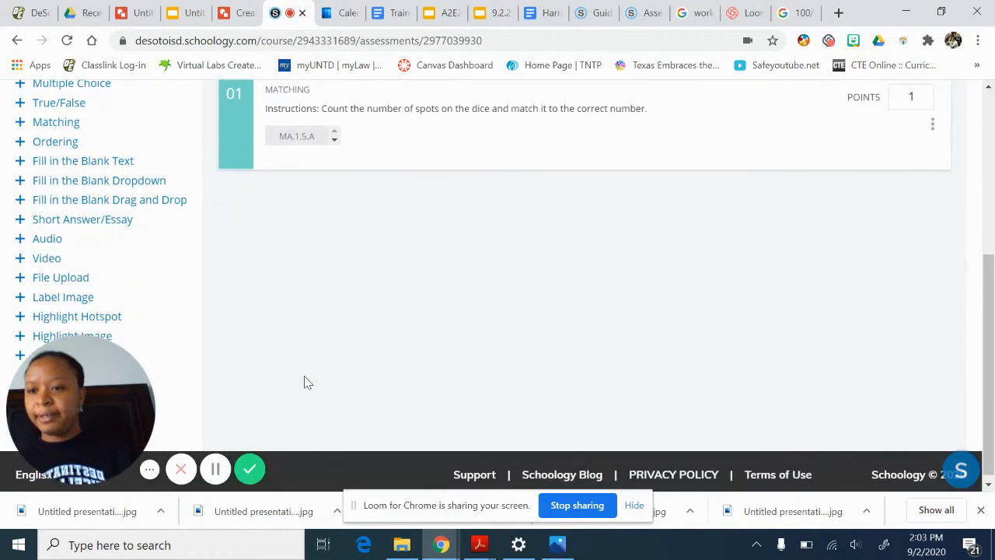
{"action": "scroll", "coordinate": [304, 381], "scroll_direction": "up", "scroll_amount": 1}
{"action": "scroll", "coordinate": [264, 353], "scroll_direction": "down", "scroll_amount": 1}
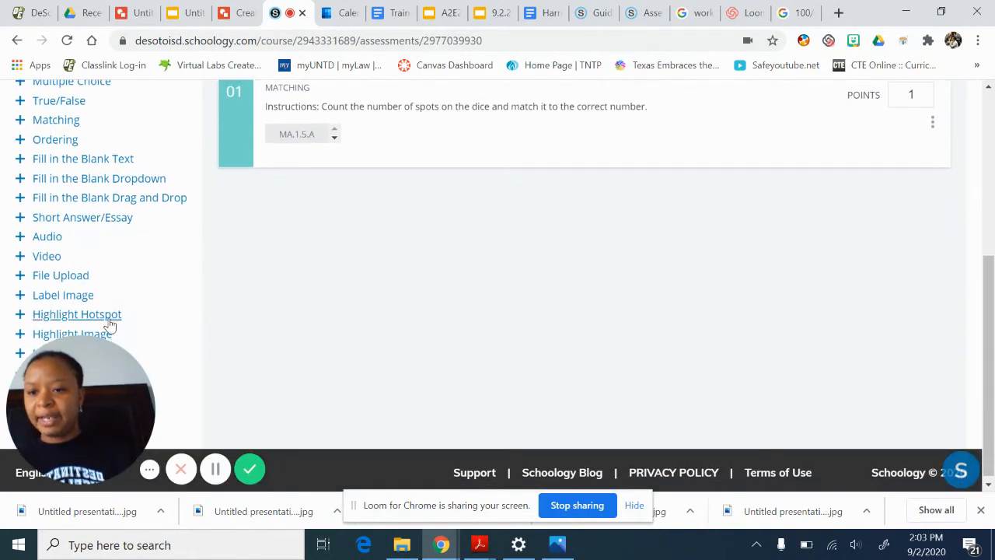
{"action": "scroll", "coordinate": [104, 303], "scroll_direction": "down", "scroll_amount": 1}
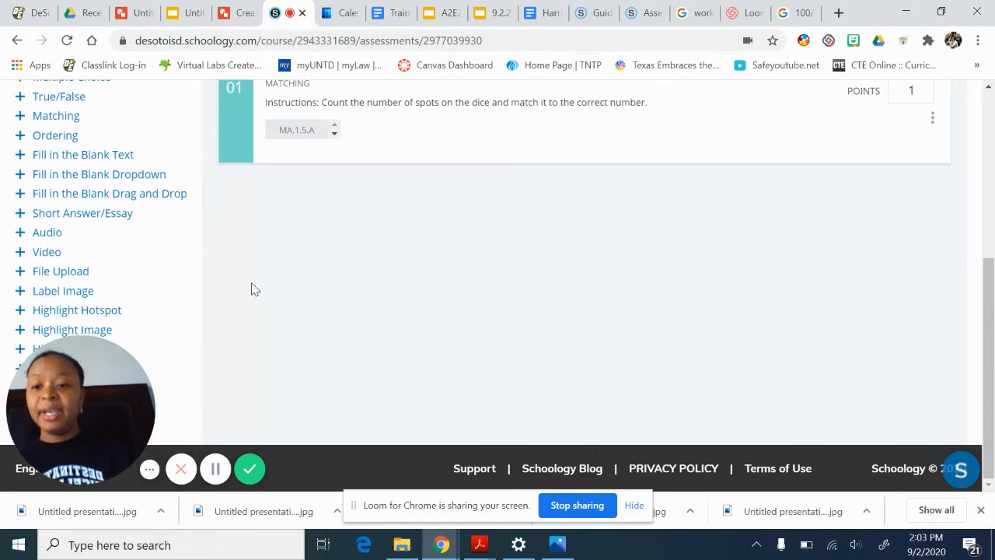
{"action": "left_click_drag", "start_coordinate": [113, 380], "coordinate": [898, 406]}
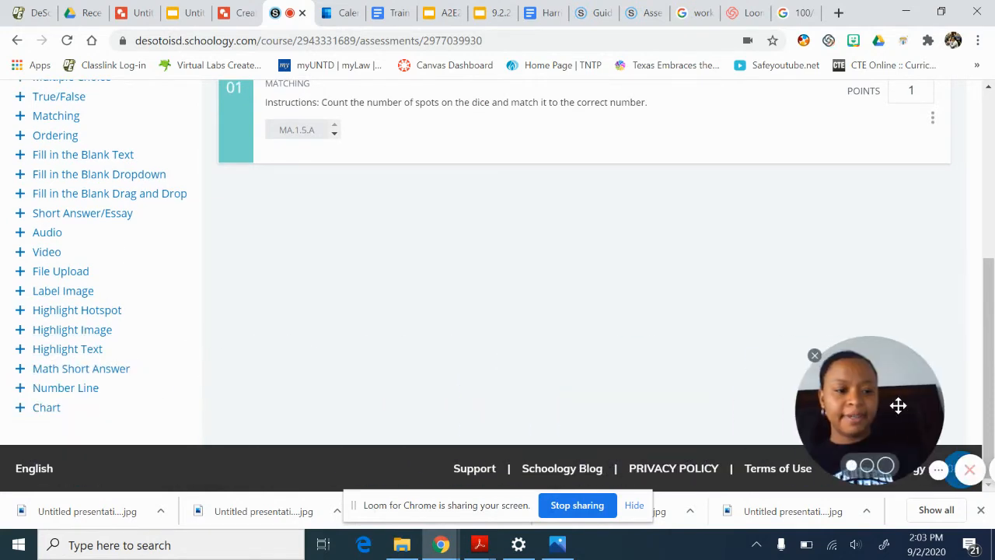
{"action": "left_click", "coordinate": [99, 330]}
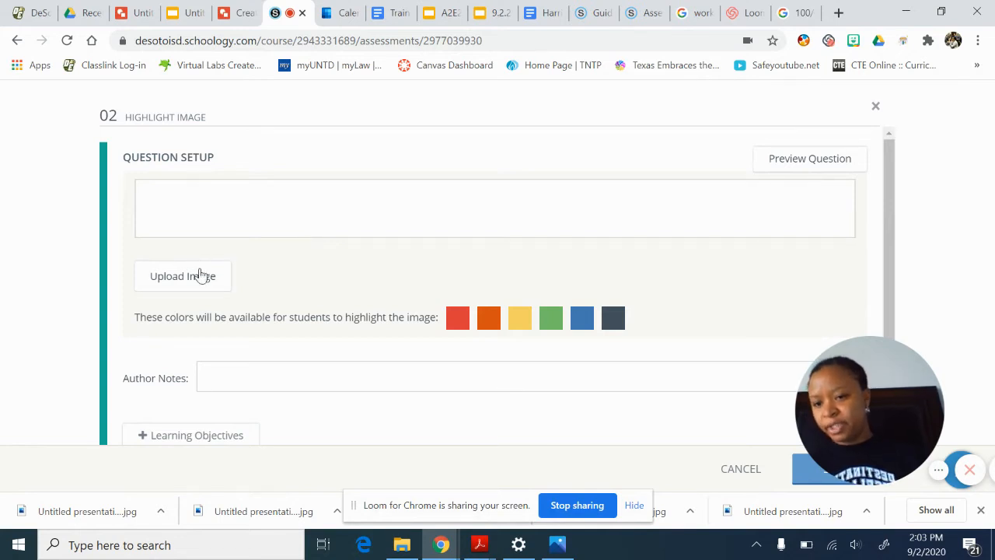
Upload the "say it write it" image from the worksheets folder in Downloads as the question's image.
{"action": "left_click", "coordinate": [201, 275]}
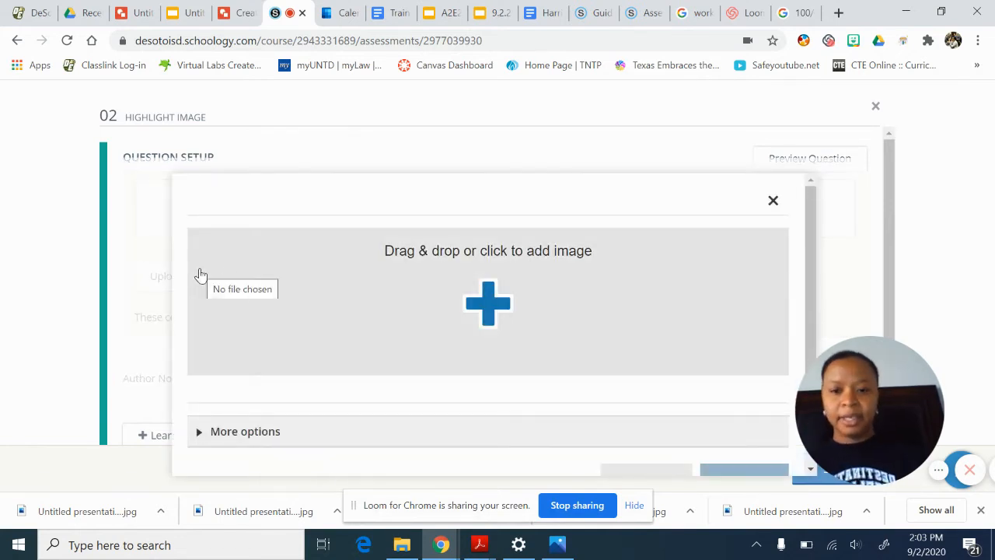
{"action": "left_click", "coordinate": [475, 306]}
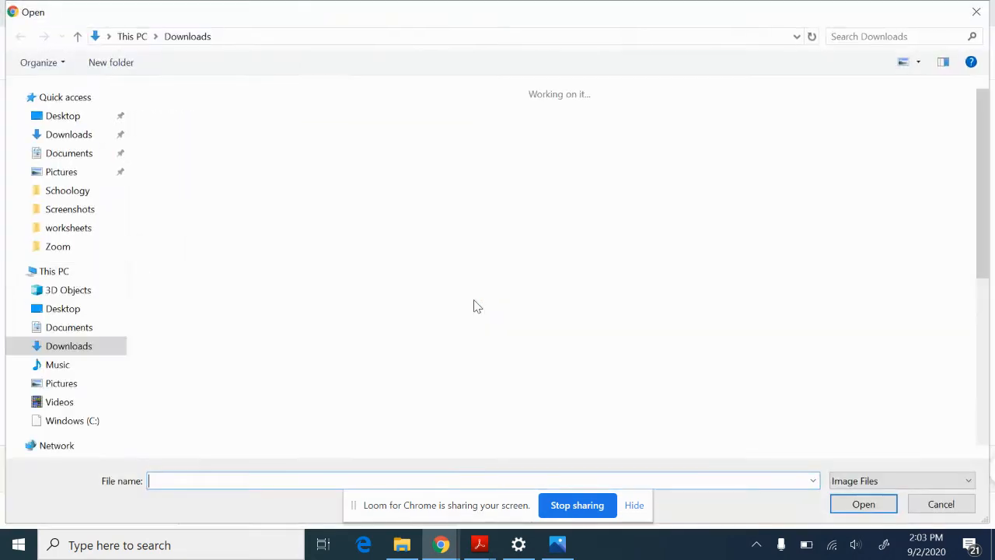
{"action": "double_click", "coordinate": [667, 190]}
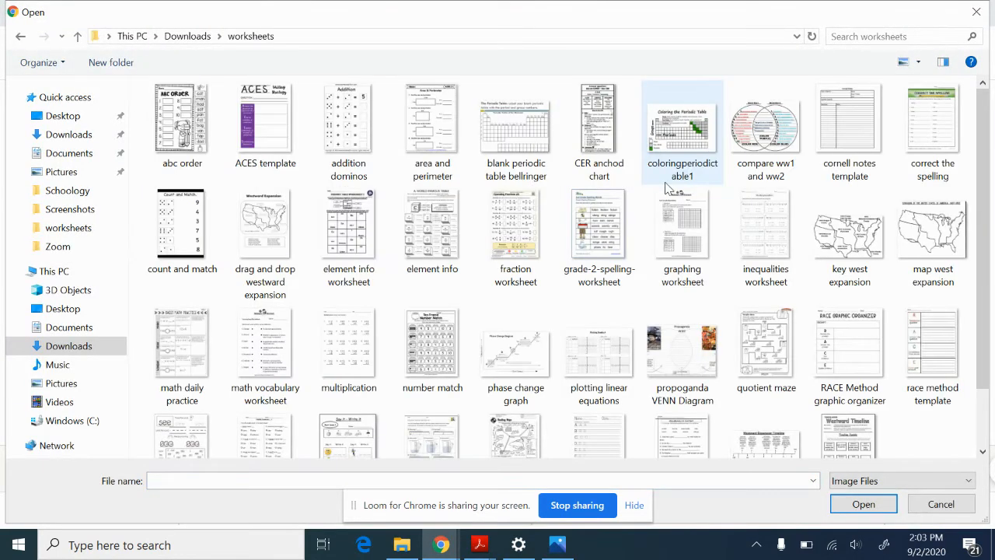
{"action": "scroll", "coordinate": [483, 335], "scroll_direction": "down", "scroll_amount": 2}
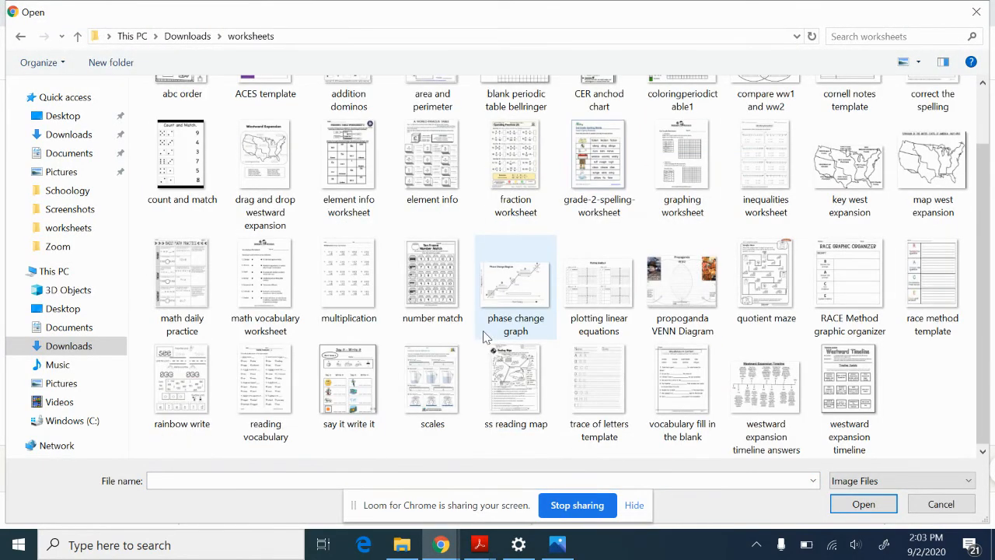
{"action": "left_click", "coordinate": [325, 389]}
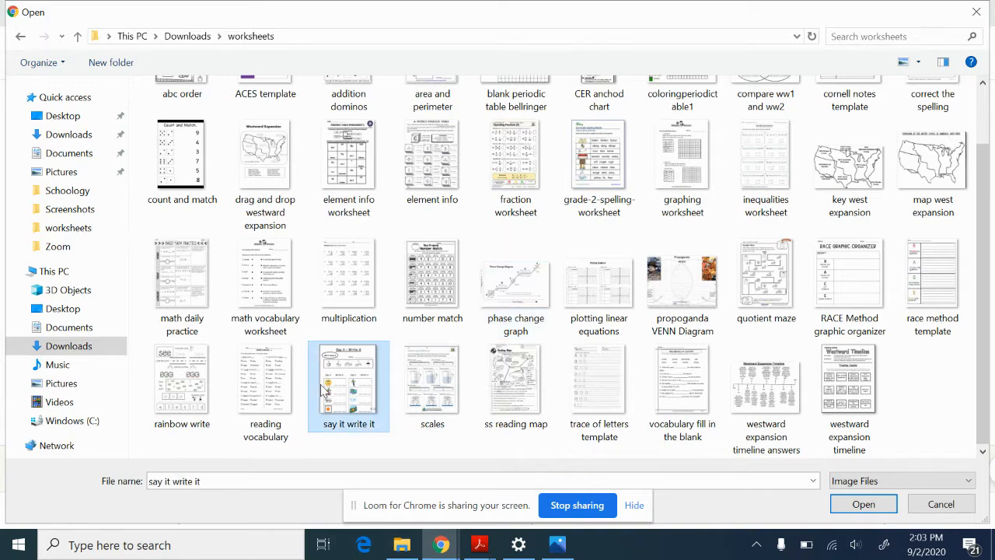
{"action": "left_click", "coordinate": [850, 505]}
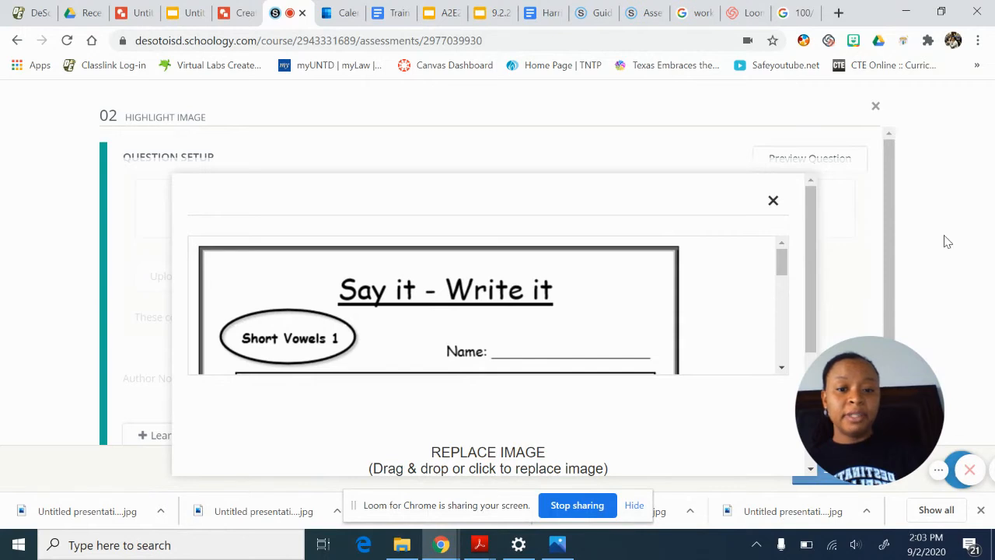
Override the worksheet image's width to 900 px with proportions locked and accept the image.
{"action": "scroll", "coordinate": [740, 296], "scroll_direction": "down", "scroll_amount": 10}
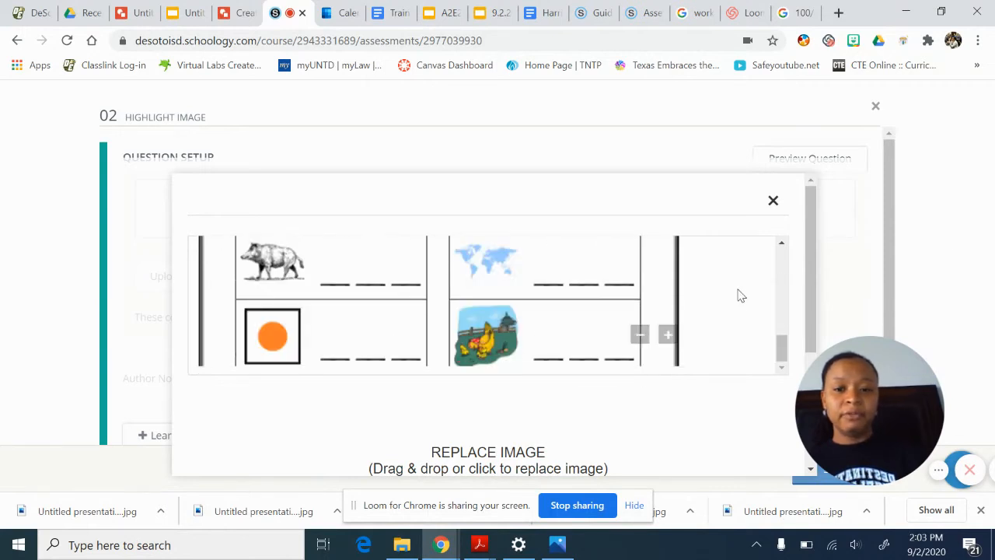
{"action": "scroll", "coordinate": [740, 302], "scroll_direction": "up", "scroll_amount": 10}
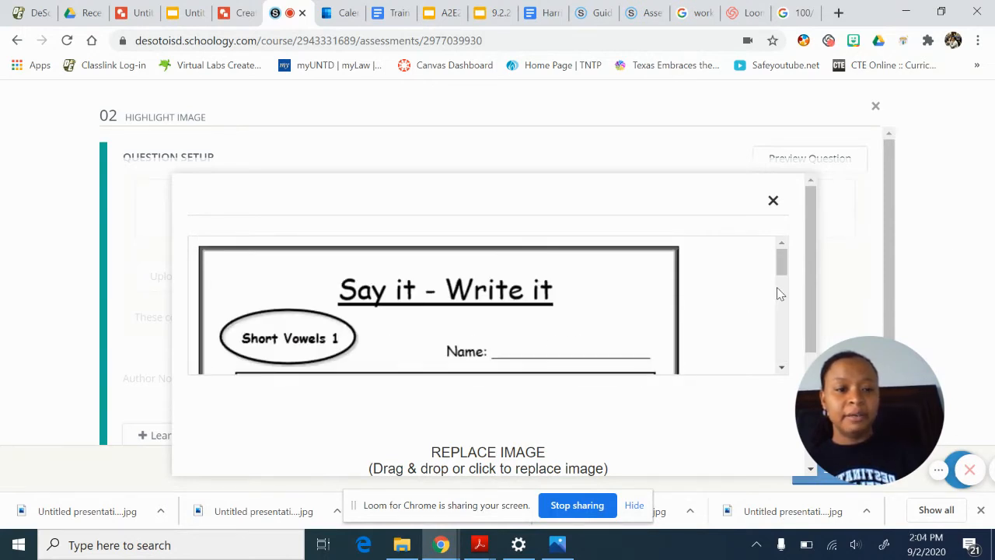
{"action": "left_click_drag", "start_coordinate": [809, 302], "coordinate": [809, 396]}
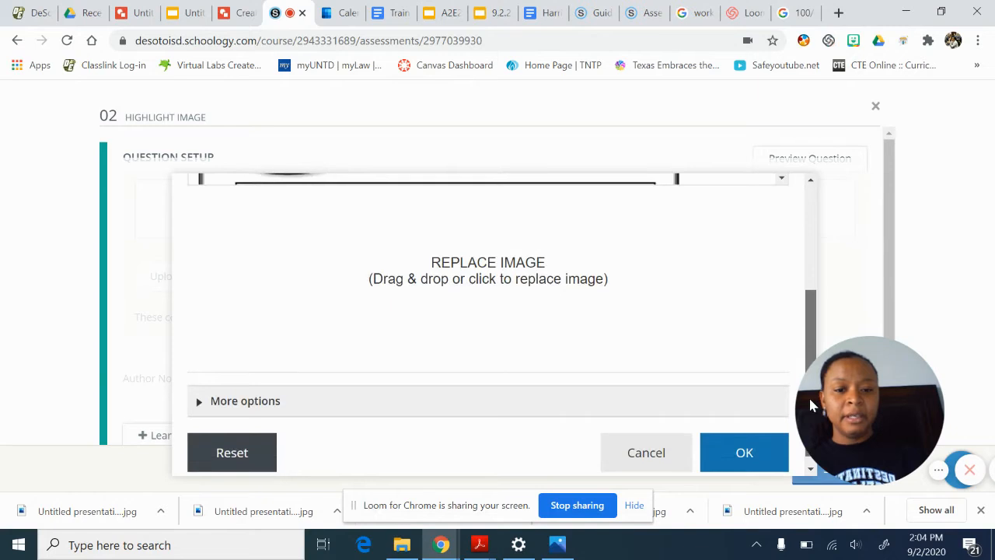
{"action": "left_click", "coordinate": [234, 404]}
{"action": "scroll", "coordinate": [308, 427], "scroll_direction": "down", "scroll_amount": 2}
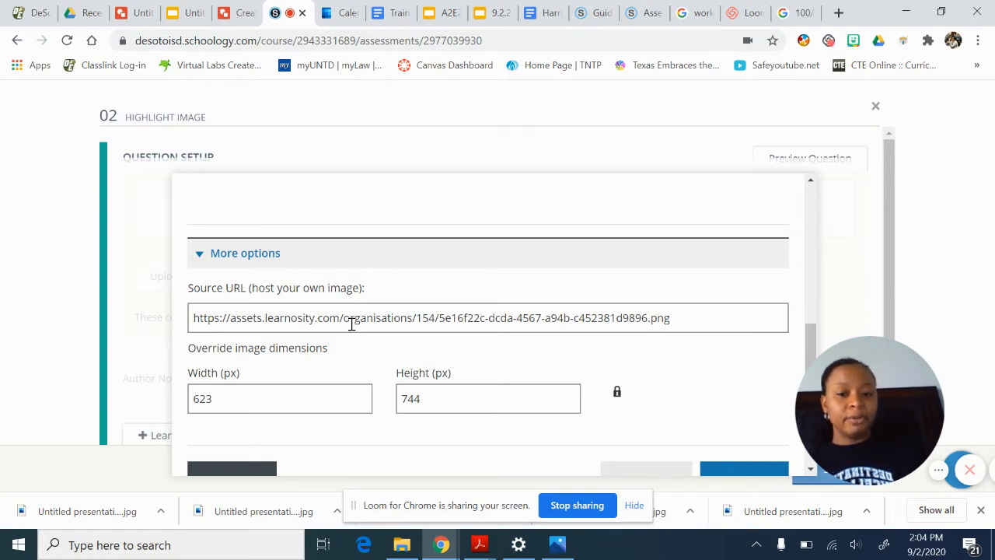
{"action": "left_click", "coordinate": [268, 398]}
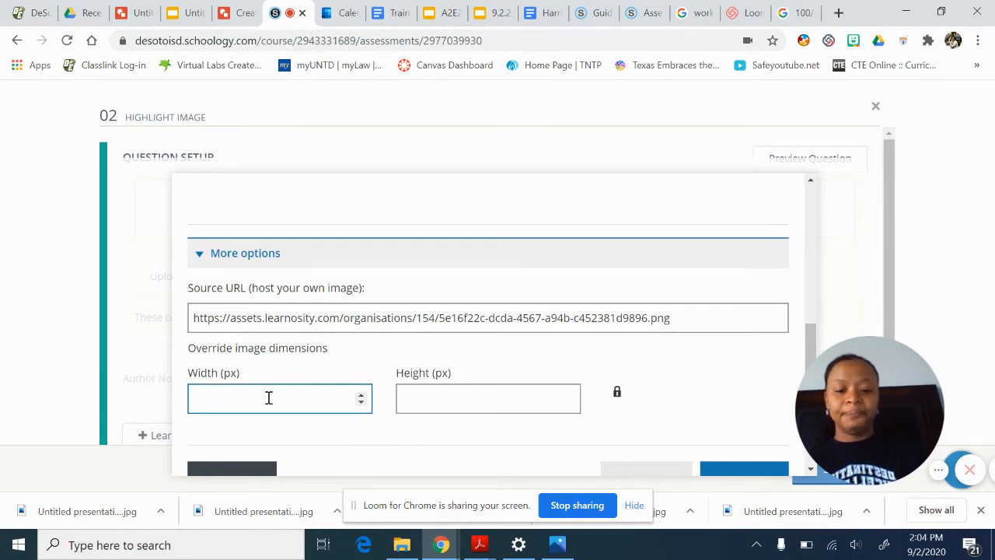
{"action": "type", "text": "900"}
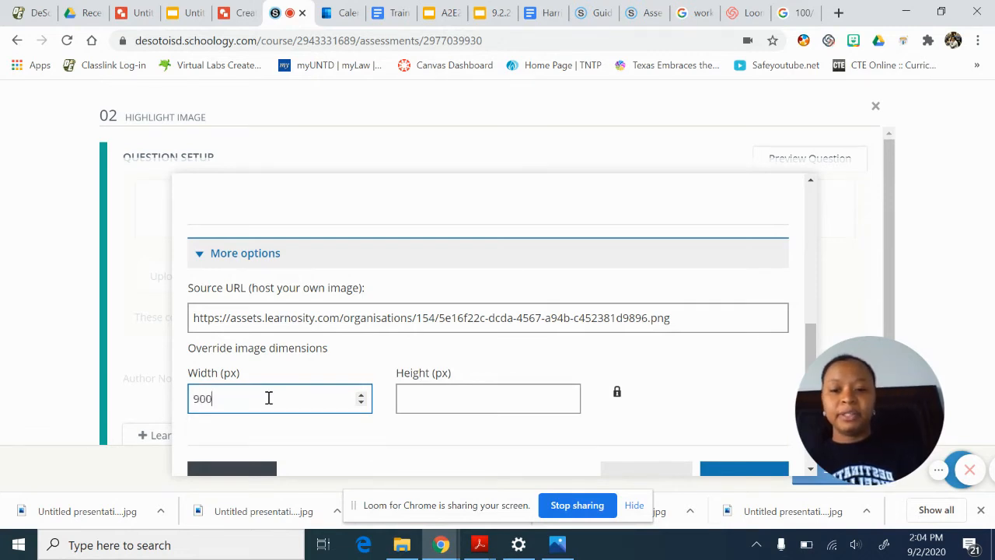
{"action": "scroll", "coordinate": [672, 390], "scroll_direction": "down", "scroll_amount": 1}
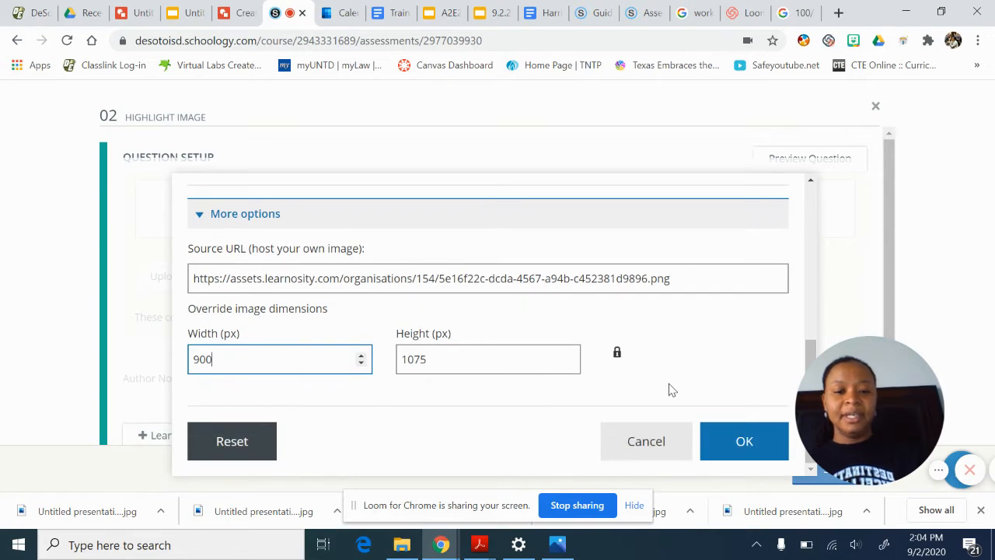
{"action": "left_click", "coordinate": [714, 437]}
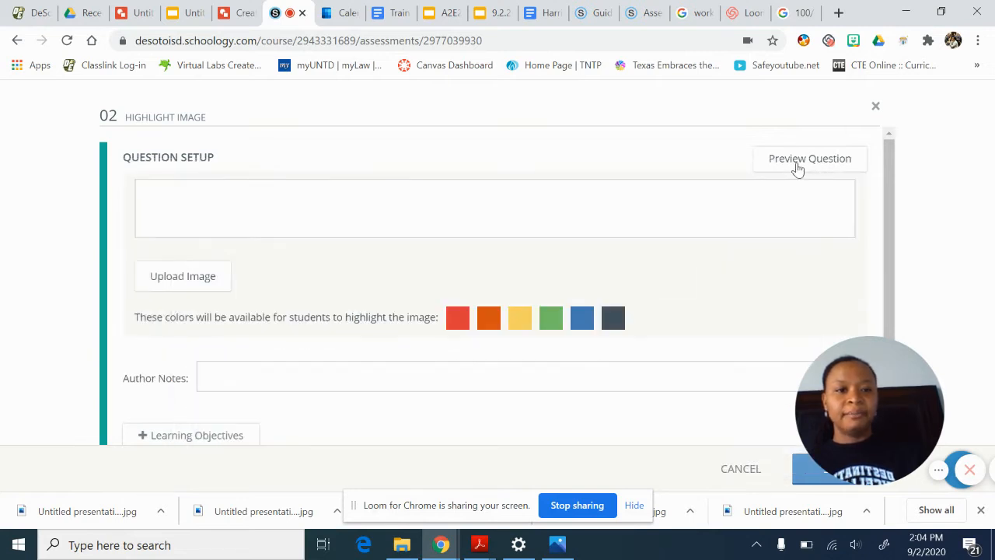
Preview question 02 and look through the Say it - Write it worksheet as students would see it.
{"action": "left_click", "coordinate": [804, 161]}
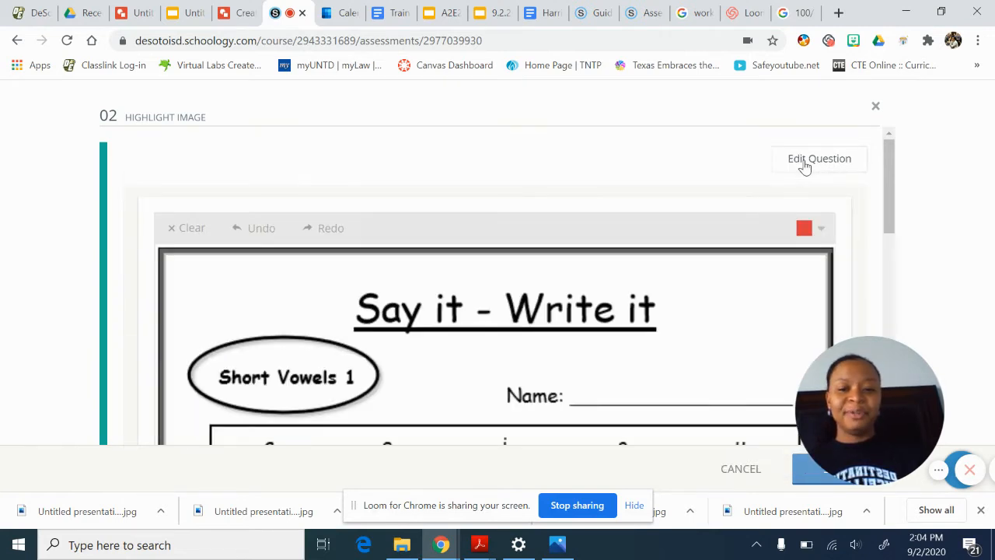
{"action": "scroll", "coordinate": [857, 207], "scroll_direction": "down", "scroll_amount": 3}
{"action": "scroll", "coordinate": [860, 207], "scroll_direction": "down", "scroll_amount": 5}
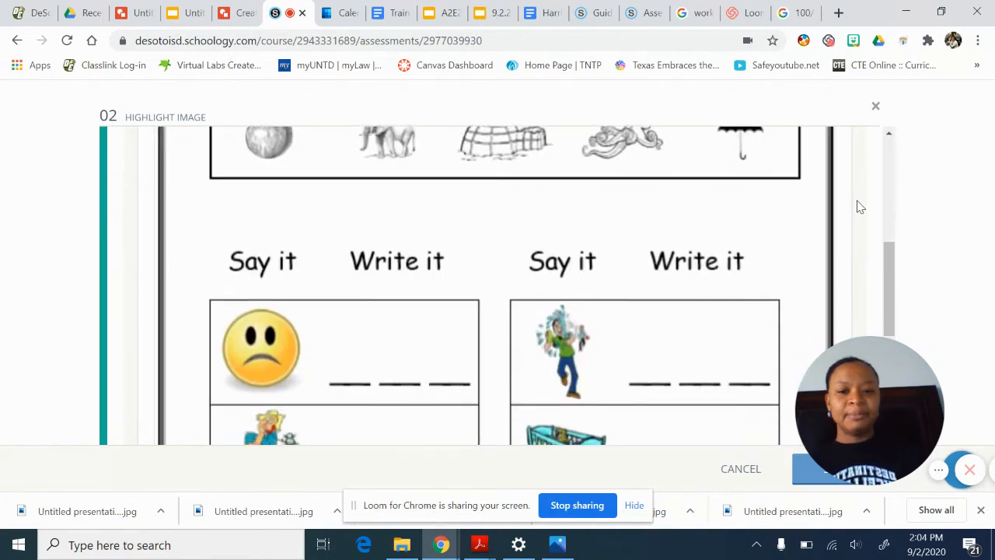
{"action": "scroll", "coordinate": [860, 207], "scroll_direction": "up", "scroll_amount": 8}
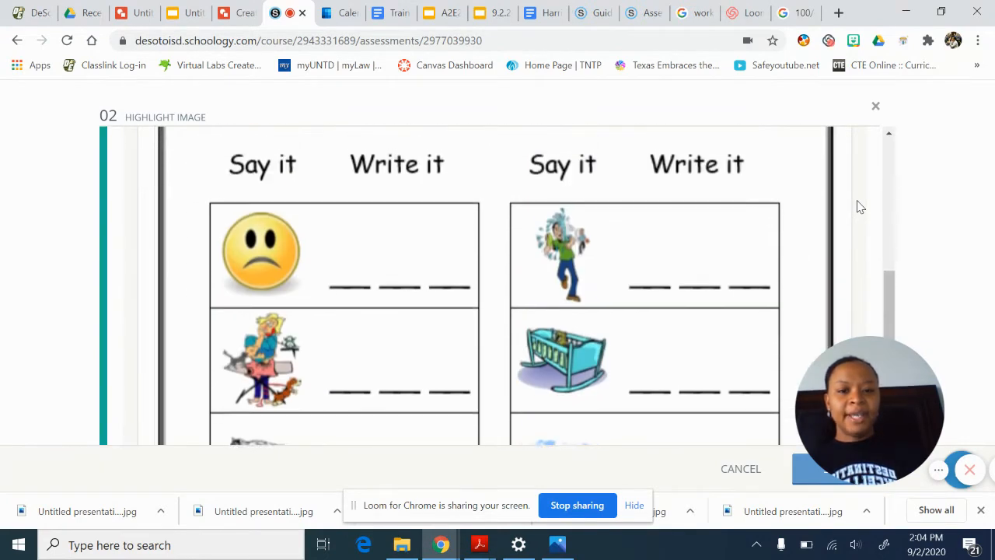
Handwrite "sad", "bed" and "pig" in red on the answer lines beside the matching pictures in the worksheet preview.
{"action": "scroll", "coordinate": [860, 207], "scroll_direction": "down", "scroll_amount": 3}
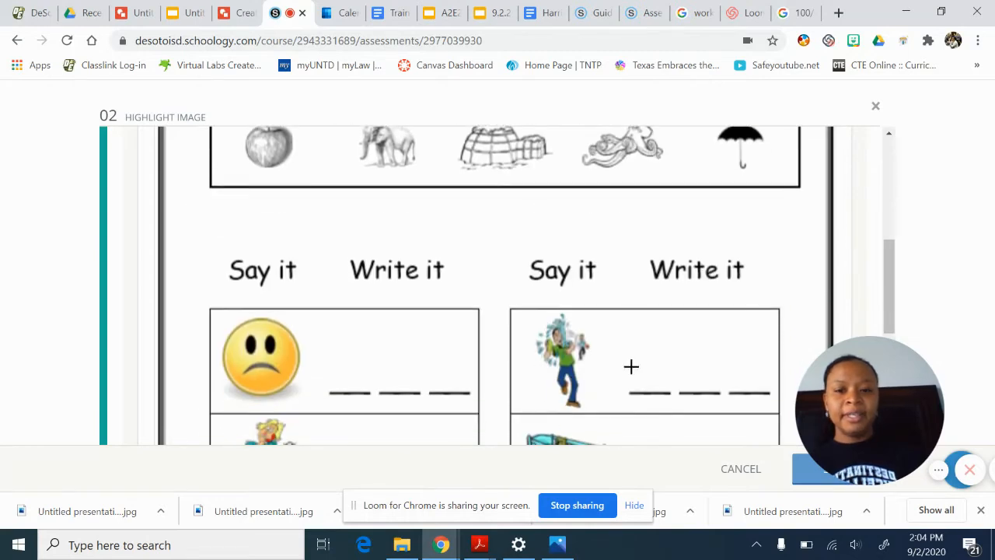
{"action": "scroll", "coordinate": [704, 309], "scroll_direction": "up", "scroll_amount": 3}
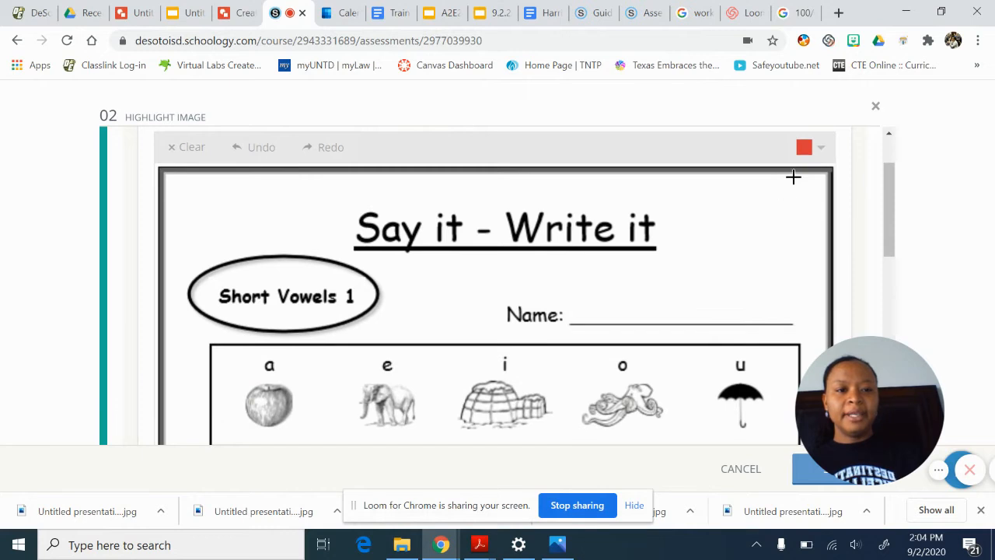
{"action": "scroll", "coordinate": [594, 402], "scroll_direction": "down", "scroll_amount": 3}
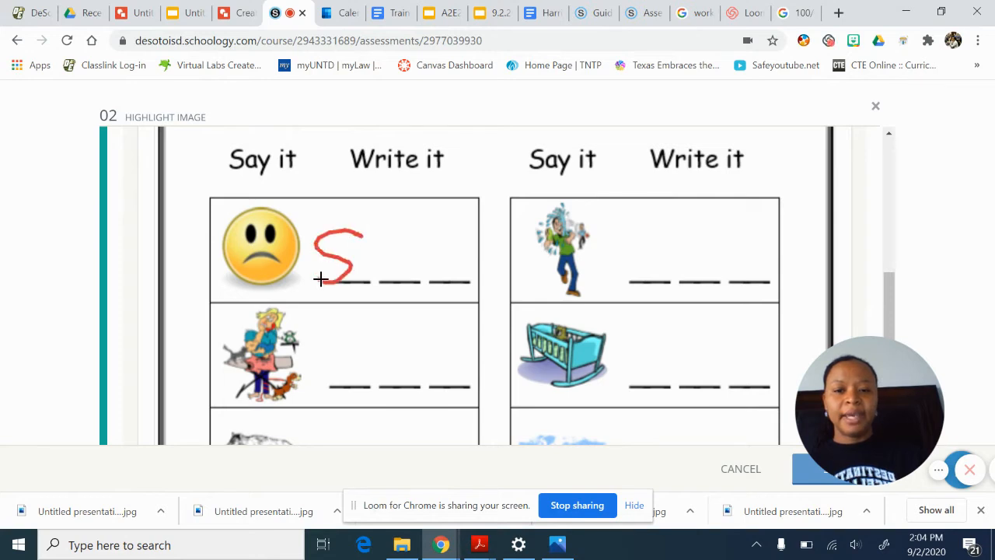
{"action": "mouse_move", "coordinate": [390, 258]}
{"action": "left_mouse_down"}
{"action": "mouse_move", "coordinate": [407, 275]}
{"action": "mouse_move", "coordinate": [435, 266]}
{"action": "mouse_move", "coordinate": [446, 208]}
{"action": "mouse_move", "coordinate": [455, 277]}
{"action": "left_mouse_up"}
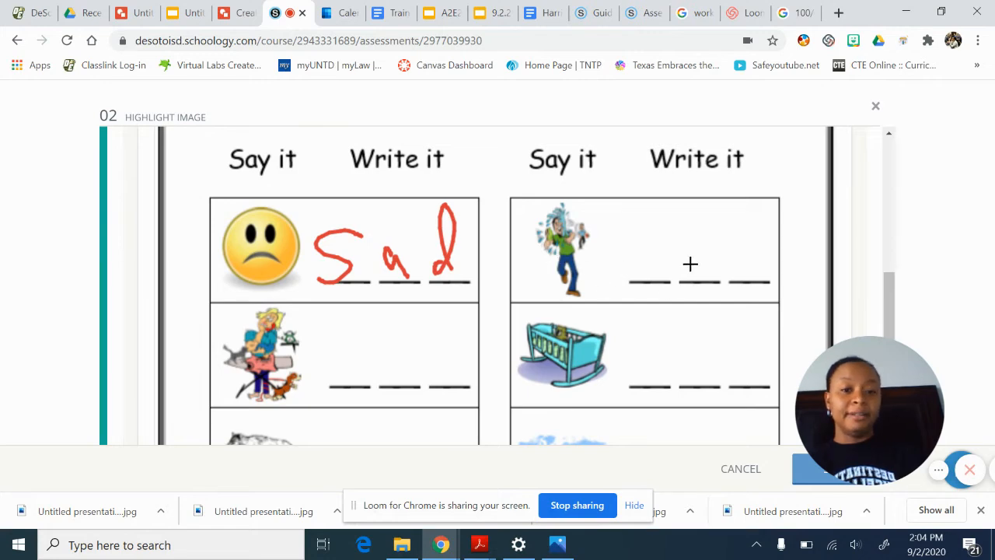
{"action": "scroll", "coordinate": [391, 311], "scroll_direction": "down", "scroll_amount": 1}
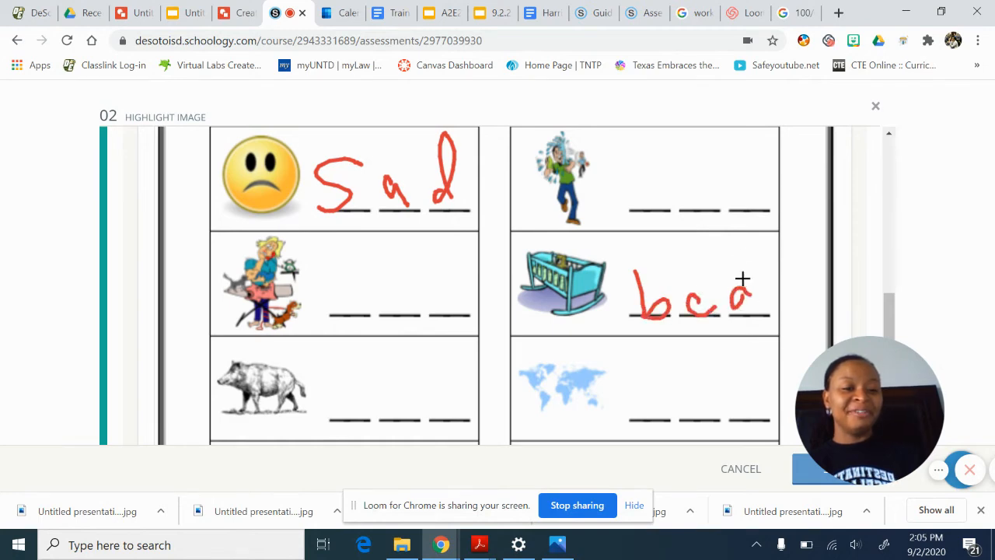
{"action": "scroll", "coordinate": [551, 343], "scroll_direction": "down", "scroll_amount": 2}
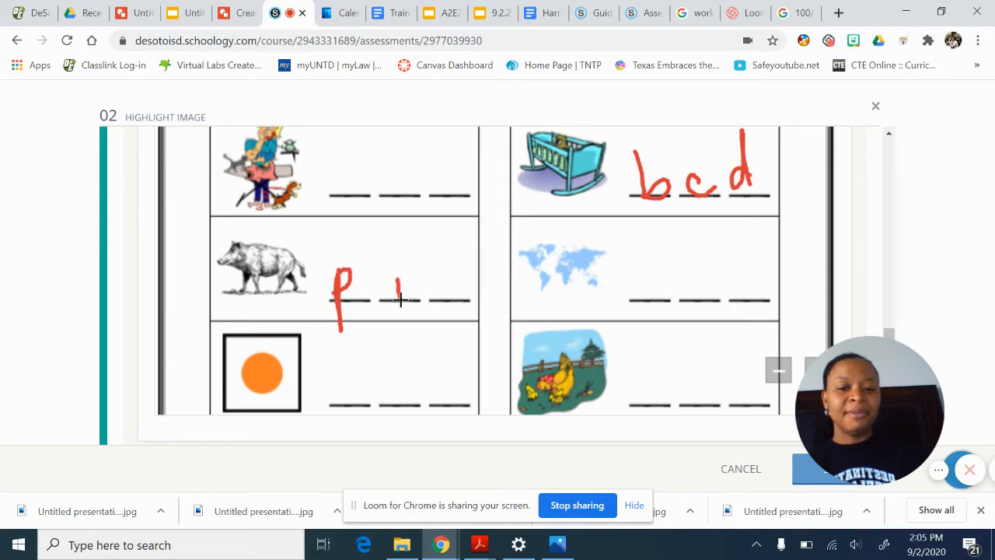
{"action": "left_click_drag", "start_coordinate": [454, 327], "coordinate": [357, 344]}
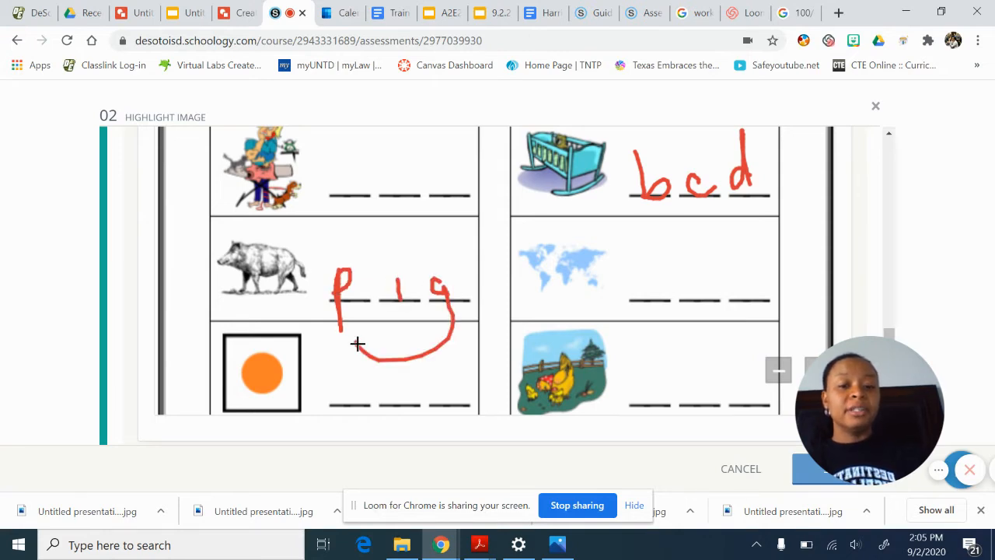
Close the Highlight Image question and return to the Converting Traditional Worksheets into Schoology Assessments folder.
{"action": "scroll", "coordinate": [526, 429], "scroll_direction": "down", "scroll_amount": 1}
{"action": "scroll", "coordinate": [526, 428], "scroll_direction": "up", "scroll_amount": 5}
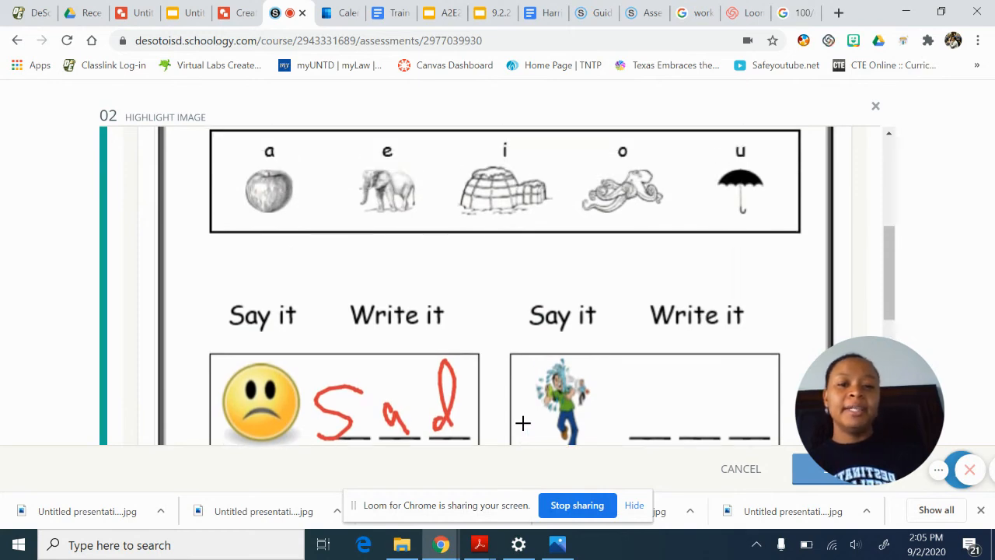
{"action": "scroll", "coordinate": [523, 422], "scroll_direction": "up", "scroll_amount": 4}
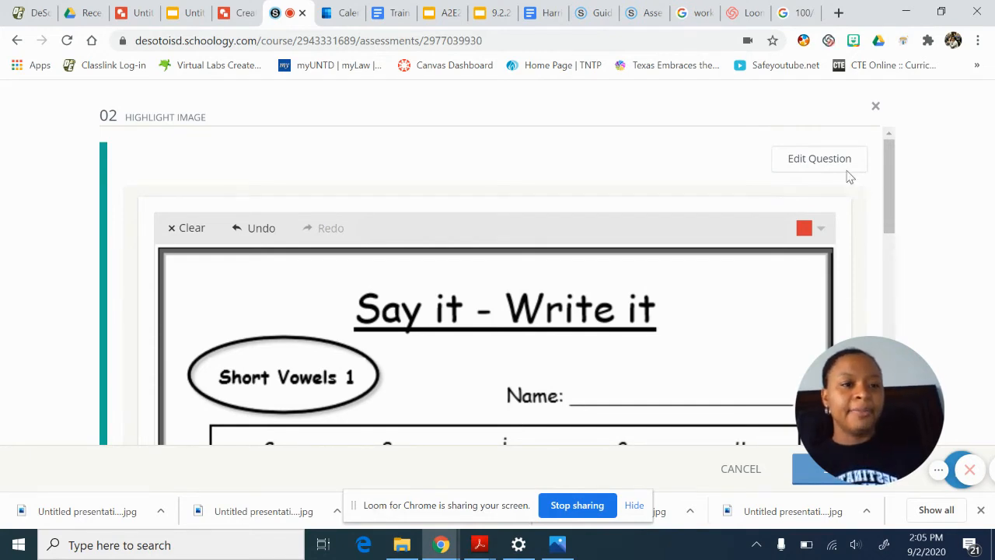
{"action": "left_click", "coordinate": [876, 107]}
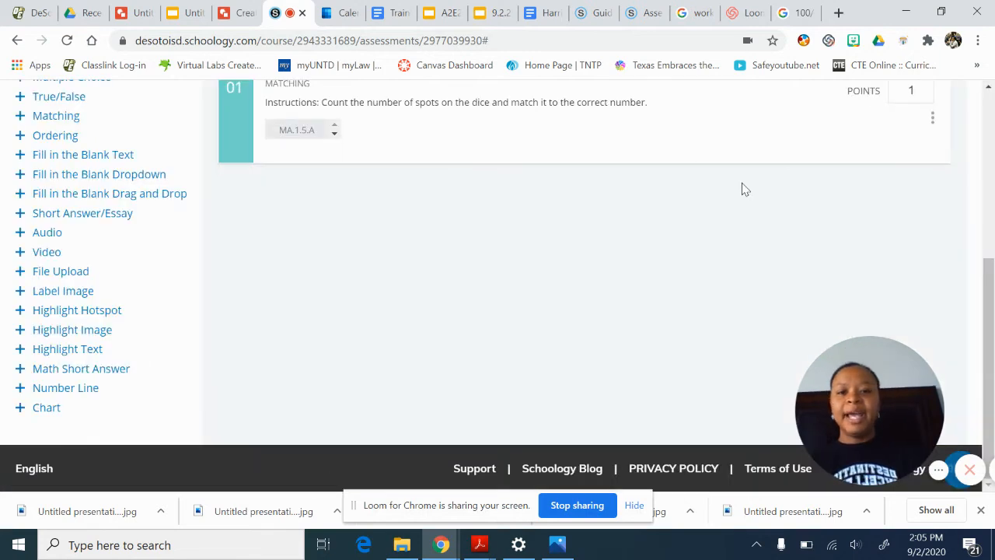
{"action": "scroll", "coordinate": [742, 189], "scroll_direction": "up", "scroll_amount": 4}
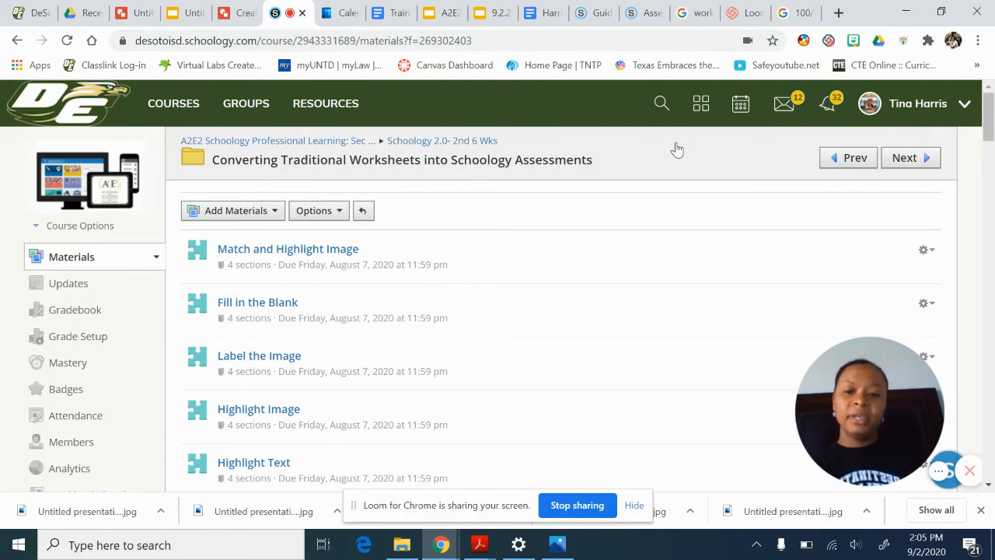
Open the Label the Image assessment's questions and open question 01 for editing.
{"action": "left_click", "coordinate": [245, 357]}
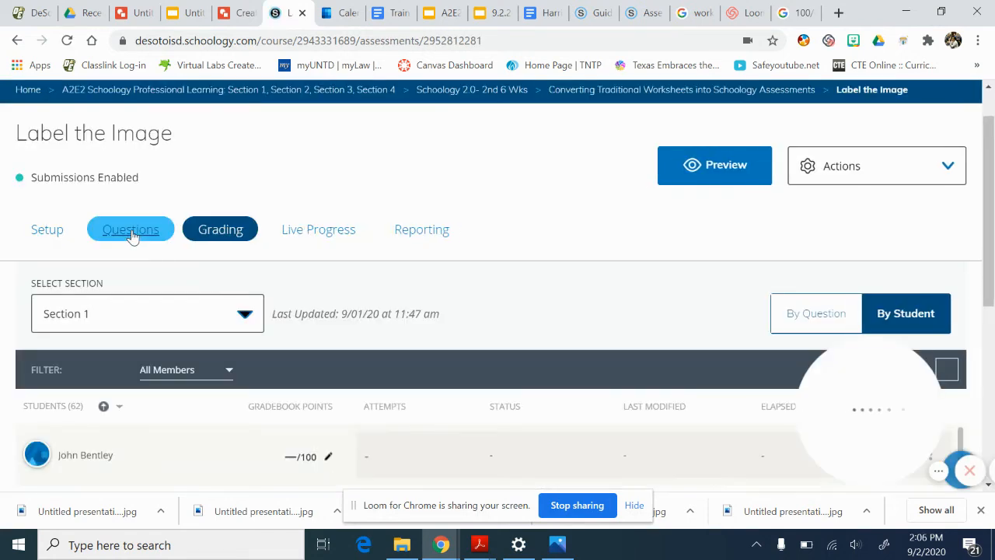
{"action": "left_click", "coordinate": [132, 233]}
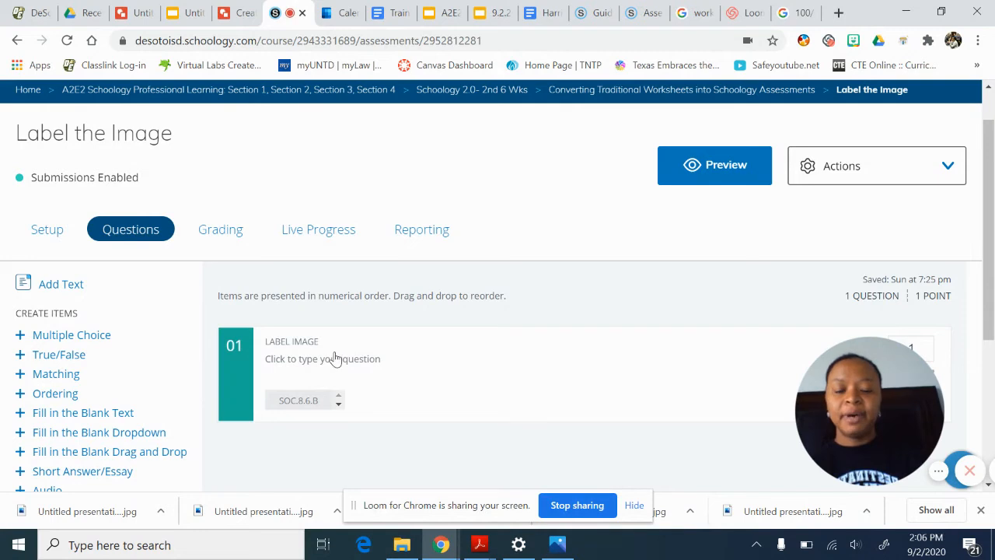
{"action": "left_click", "coordinate": [335, 358]}
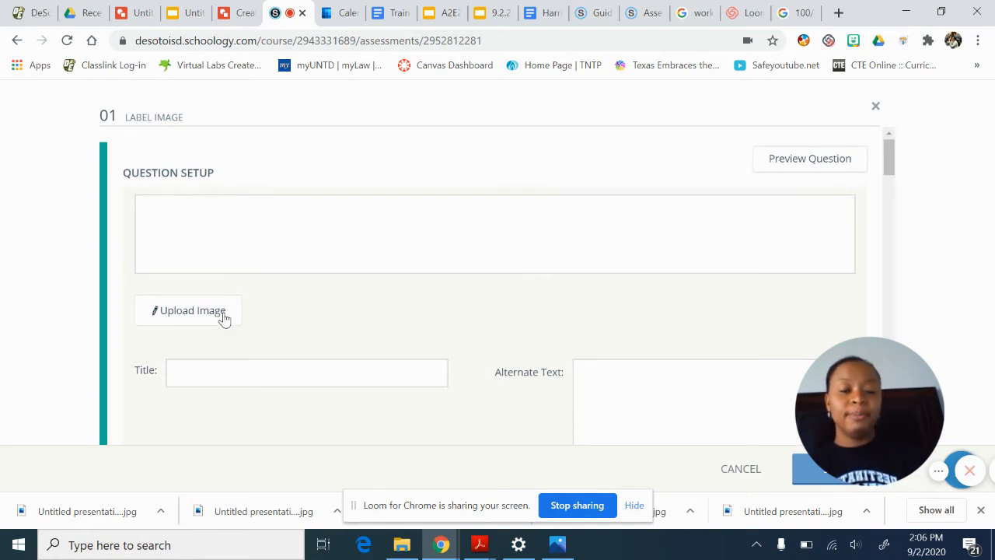
Examine the Label Image question's setup, from its text editor and map response boxes to the list of possible responses.
{"action": "left_click", "coordinate": [247, 210]}
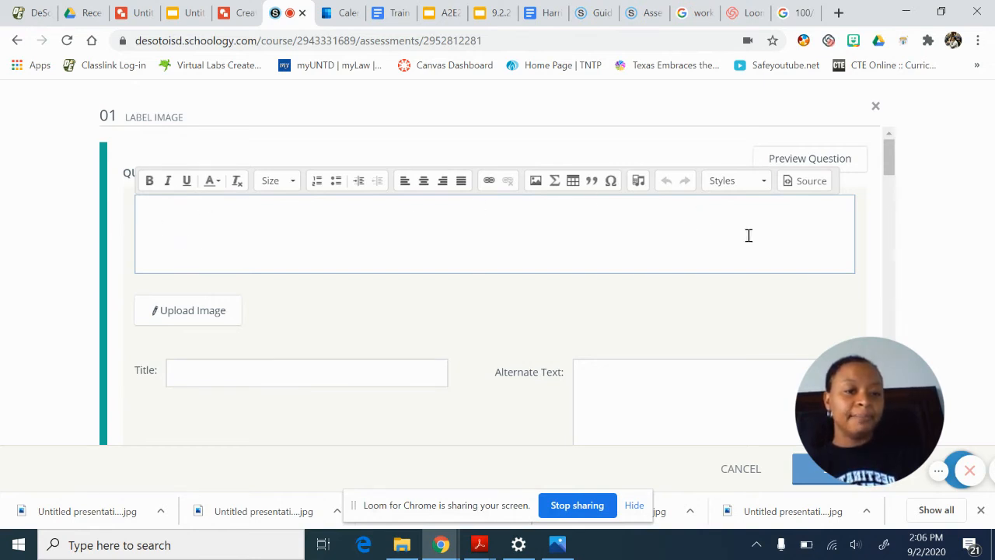
{"action": "scroll", "coordinate": [689, 271], "scroll_direction": "down", "scroll_amount": 1}
{"action": "scroll", "coordinate": [720, 192], "scroll_direction": "up", "scroll_amount": 1}
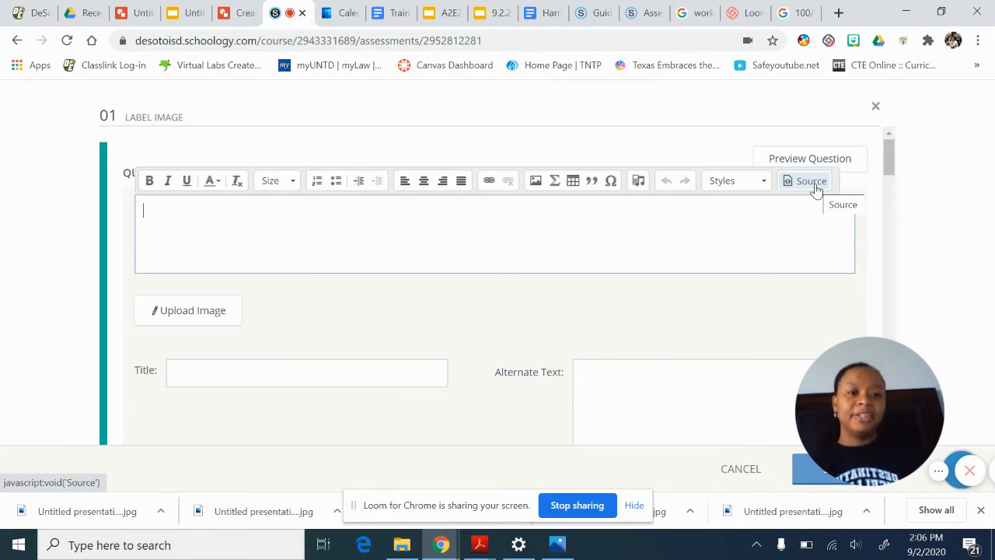
{"action": "scroll", "coordinate": [563, 334], "scroll_direction": "down", "scroll_amount": 1}
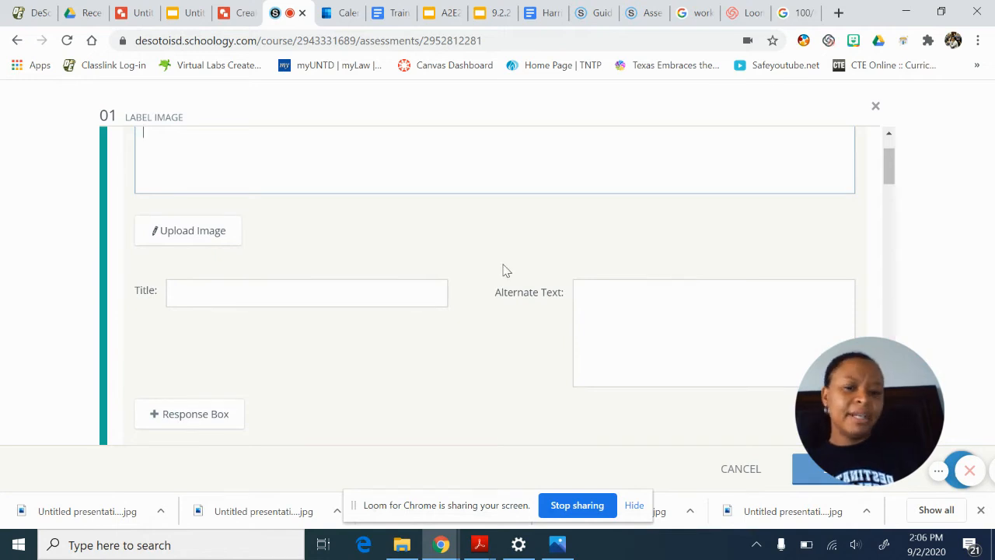
{"action": "scroll", "coordinate": [504, 269], "scroll_direction": "down", "scroll_amount": 2}
{"action": "scroll", "coordinate": [611, 318], "scroll_direction": "down", "scroll_amount": 3}
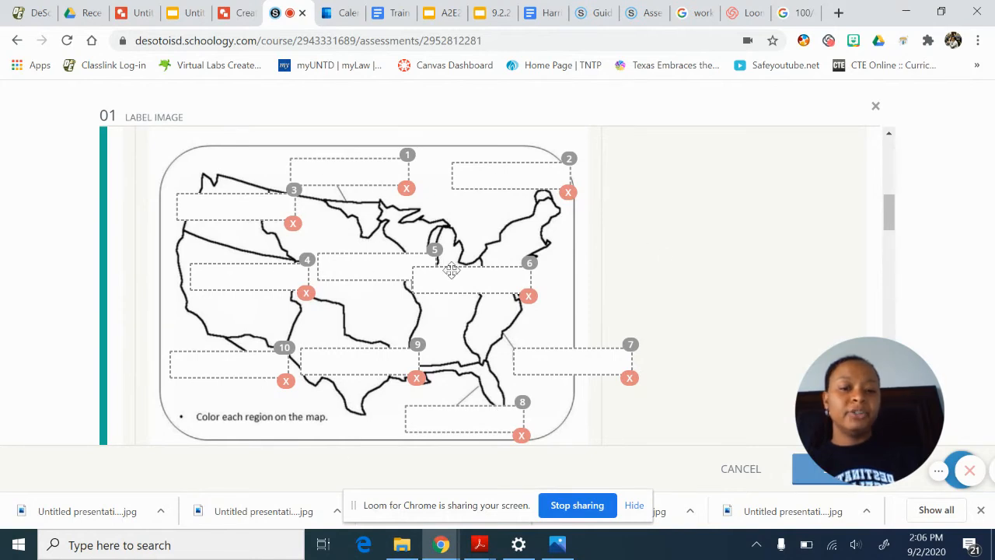
{"action": "scroll", "coordinate": [751, 318], "scroll_direction": "down", "scroll_amount": 3}
{"action": "scroll", "coordinate": [752, 319], "scroll_direction": "down", "scroll_amount": 10}
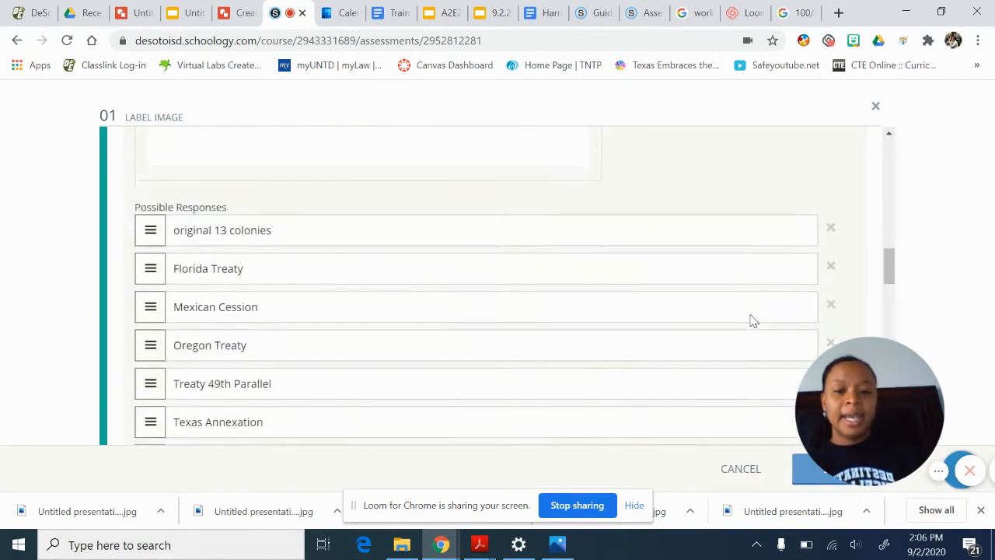
{"action": "scroll", "coordinate": [751, 319], "scroll_direction": "up", "scroll_amount": 8}
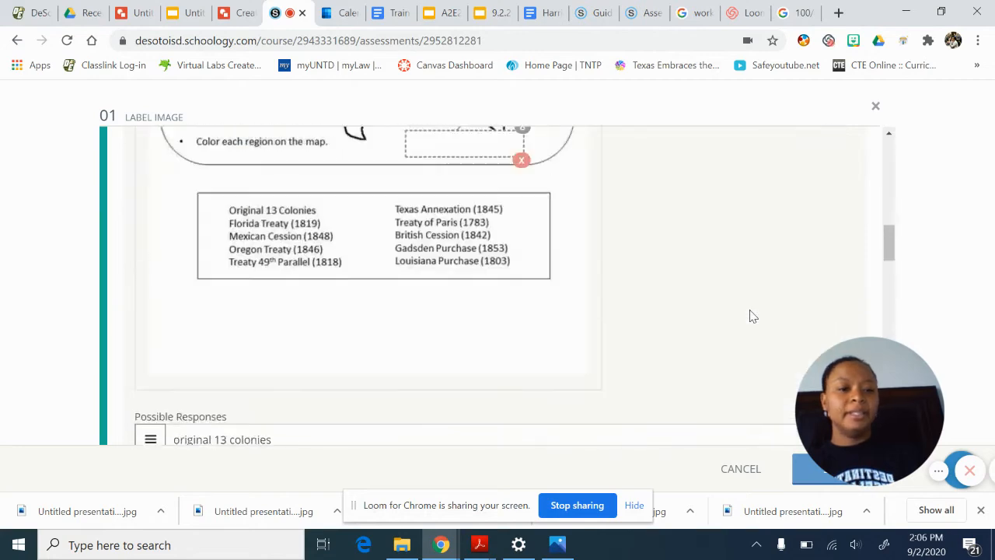
{"action": "scroll", "coordinate": [786, 249], "scroll_direction": "up", "scroll_amount": 5}
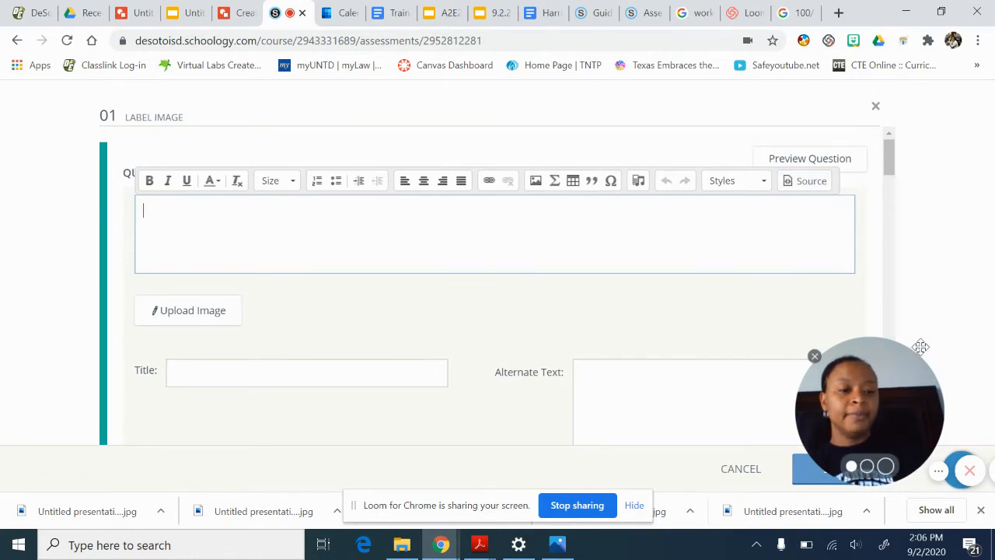
{"action": "left_click_drag", "start_coordinate": [858, 382], "coordinate": [66, 389]}
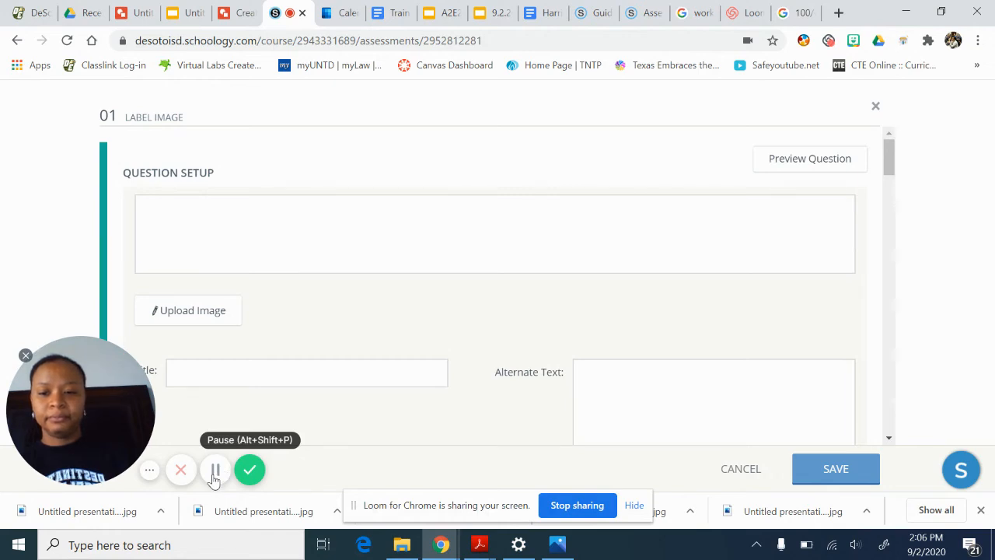
{"action": "left_click", "coordinate": [213, 473]}
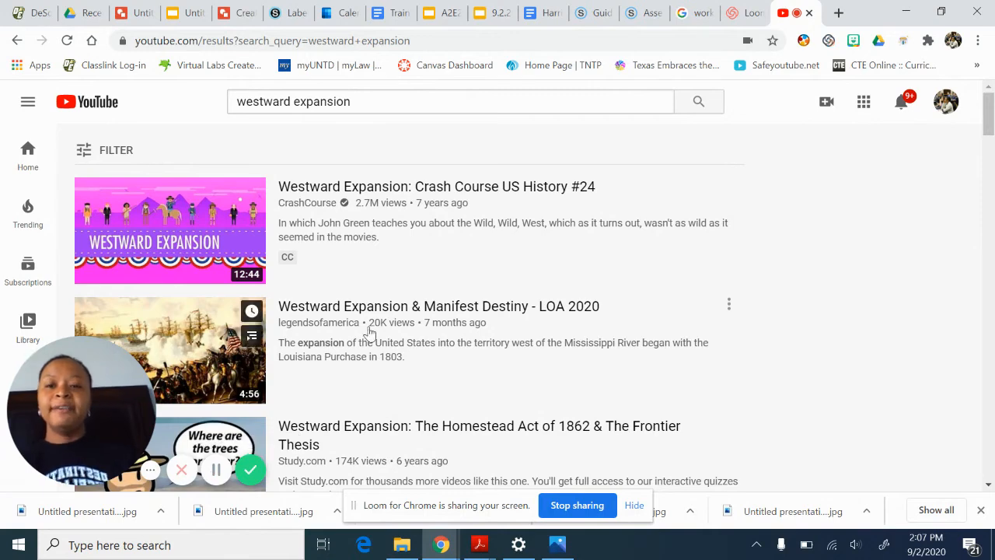
On YouTube, open the "Westward Expansion: Crash Course US History #24" video, pause it and copy its embed code.
{"action": "left_click", "coordinate": [192, 242]}
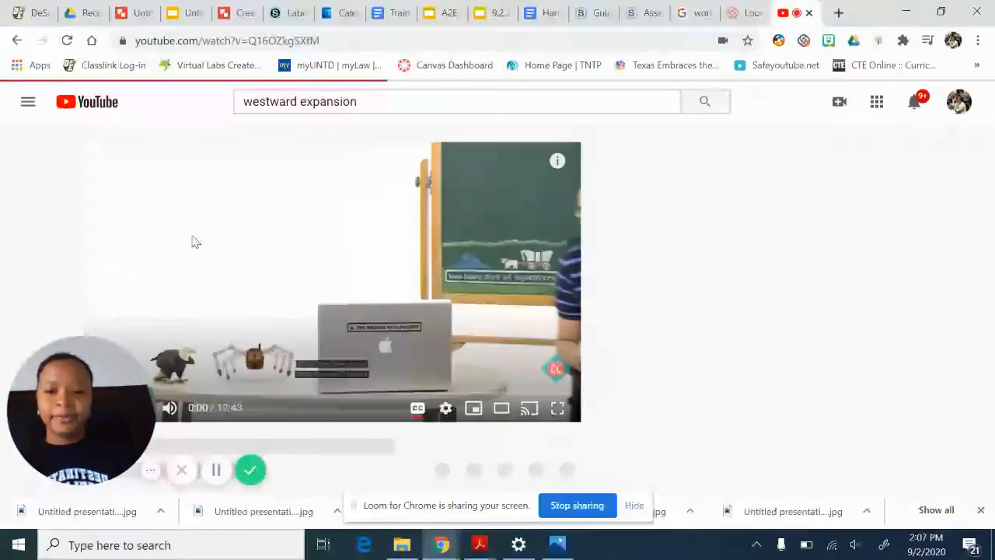
{"action": "left_click_drag", "start_coordinate": [111, 384], "coordinate": [560, 423]}
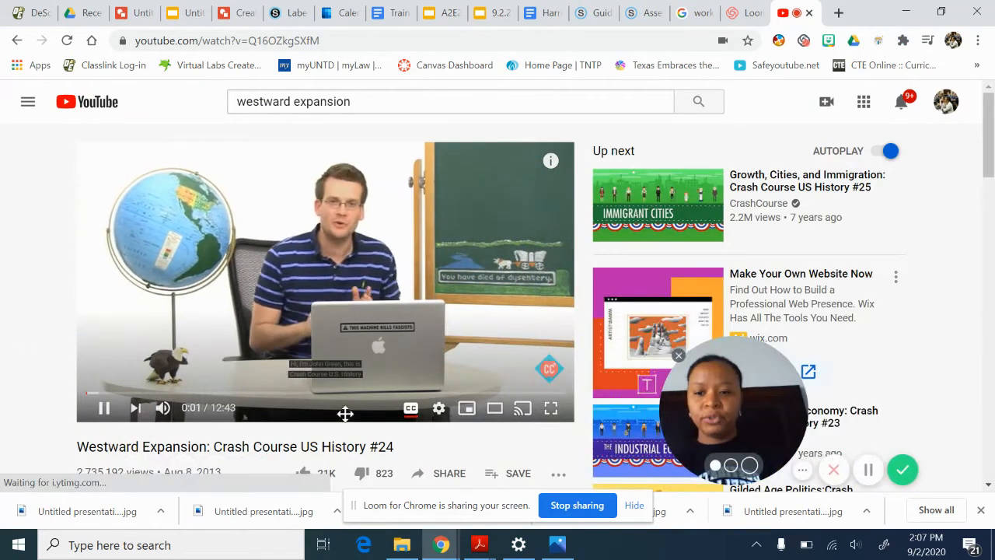
{"action": "left_click", "coordinate": [104, 407]}
{"action": "left_click", "coordinate": [451, 475]}
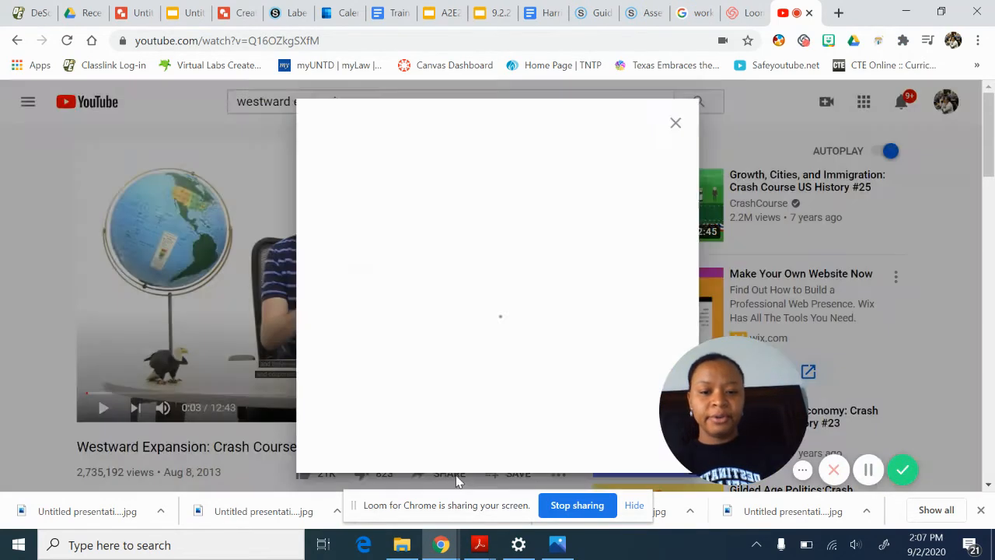
{"action": "left_click", "coordinate": [340, 235]}
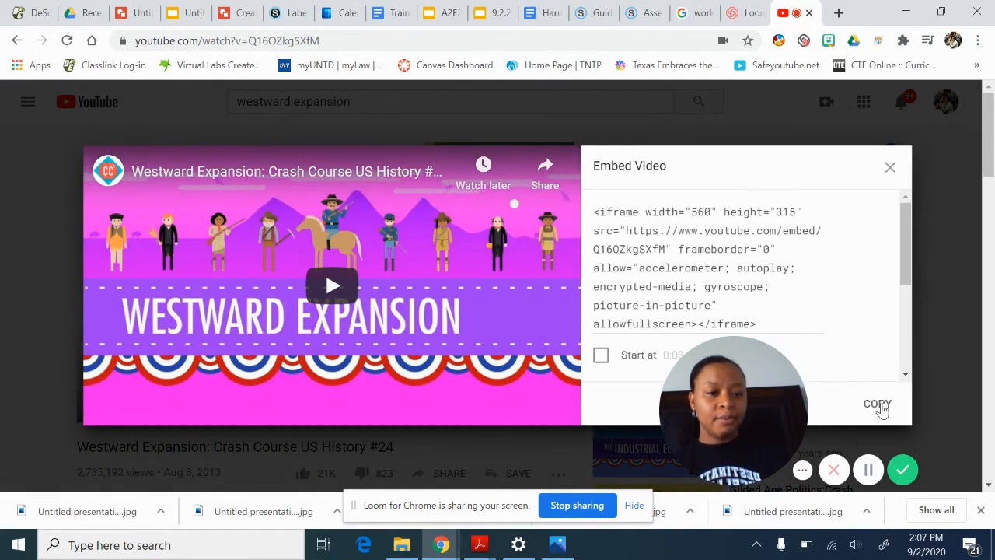
{"action": "left_click", "coordinate": [878, 406]}
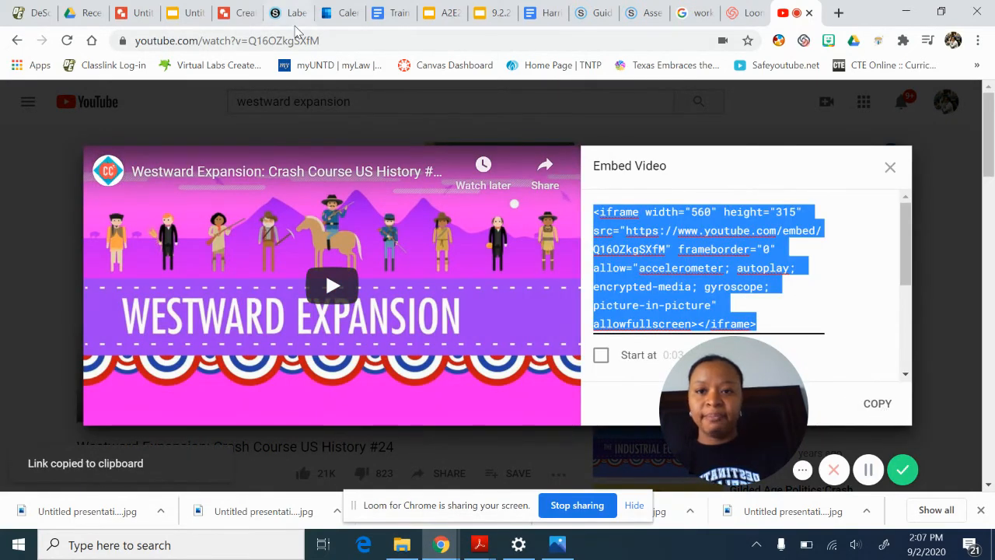
Switch back to Schoology and embed the copied Westward Expansion video in the Label Image question's text through its HTML source.
{"action": "left_click", "coordinate": [290, 16]}
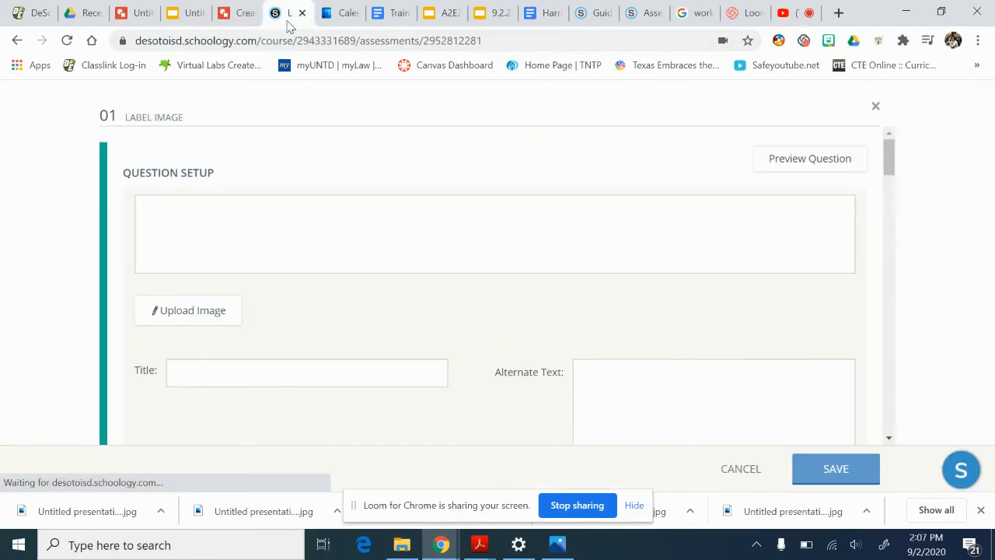
{"action": "scroll", "coordinate": [801, 212], "scroll_direction": "down", "scroll_amount": 1}
{"action": "left_click", "coordinate": [800, 212]}
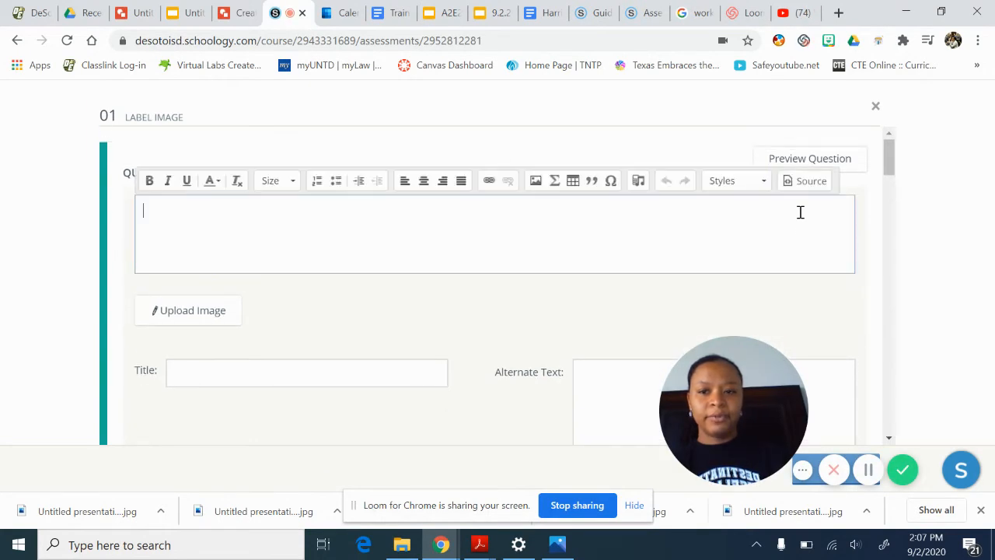
{"action": "left_click", "coordinate": [813, 192]}
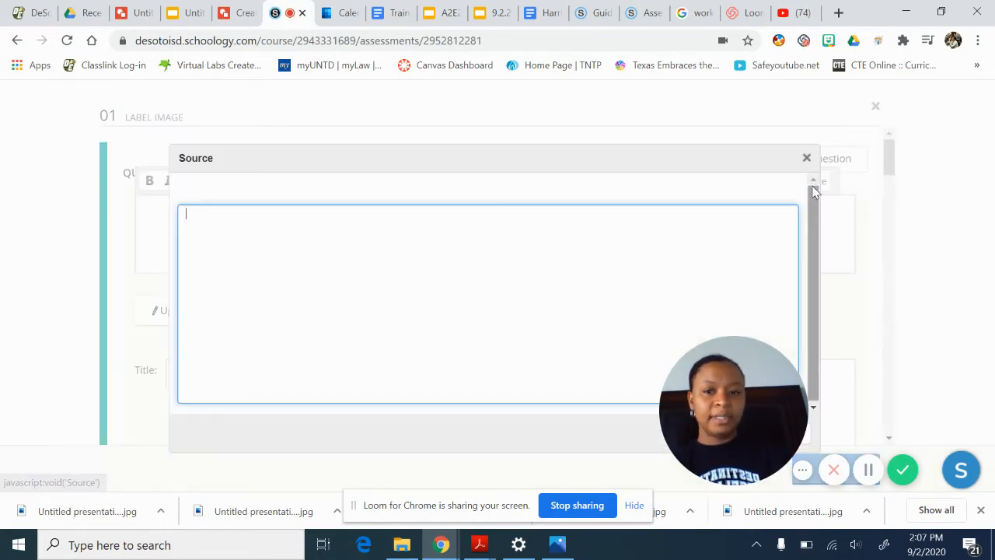
{"action": "key", "text": "ctrl+v"}
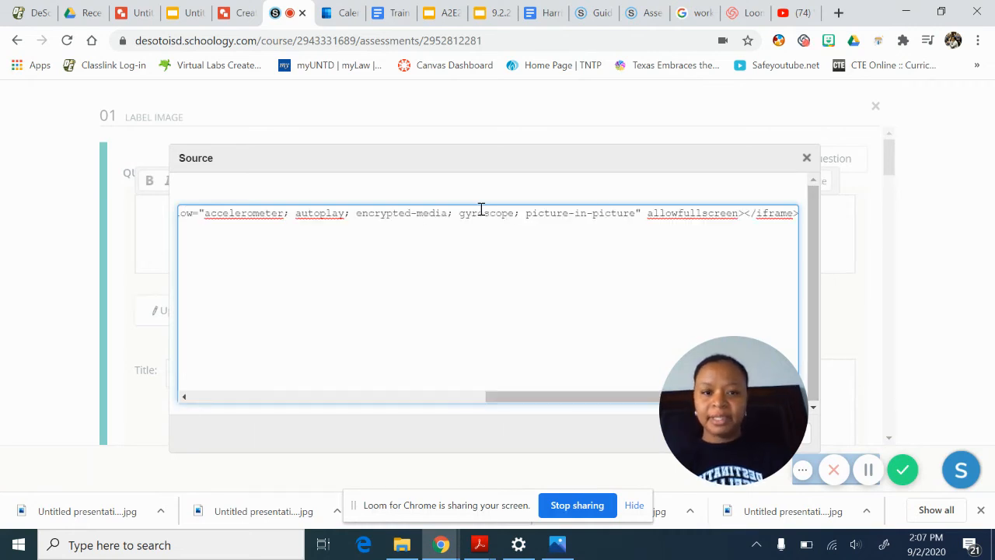
{"action": "mouse_move", "coordinate": [768, 459]}
{"action": "left_click_drag", "start_coordinate": [768, 459], "coordinate": [164, 480]}
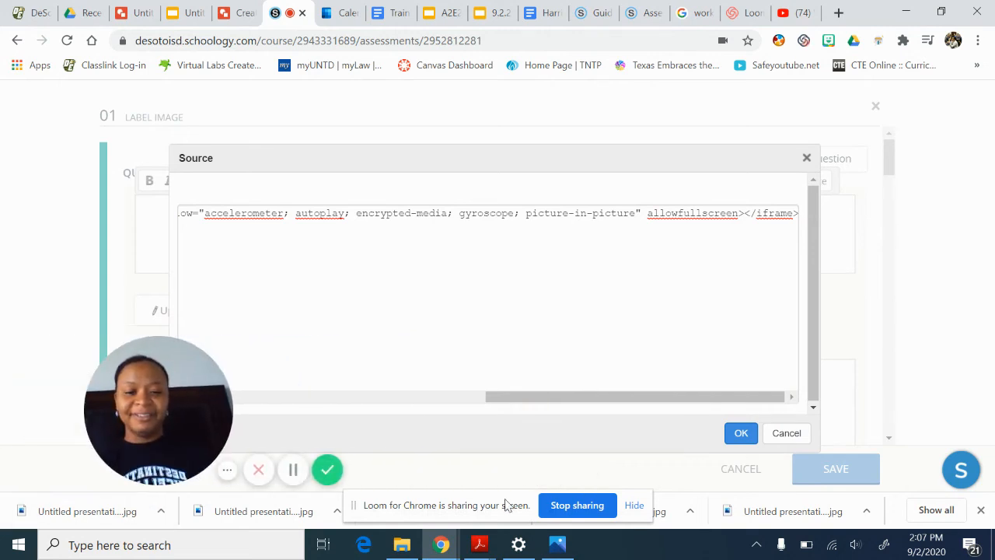
{"action": "left_click", "coordinate": [741, 433]}
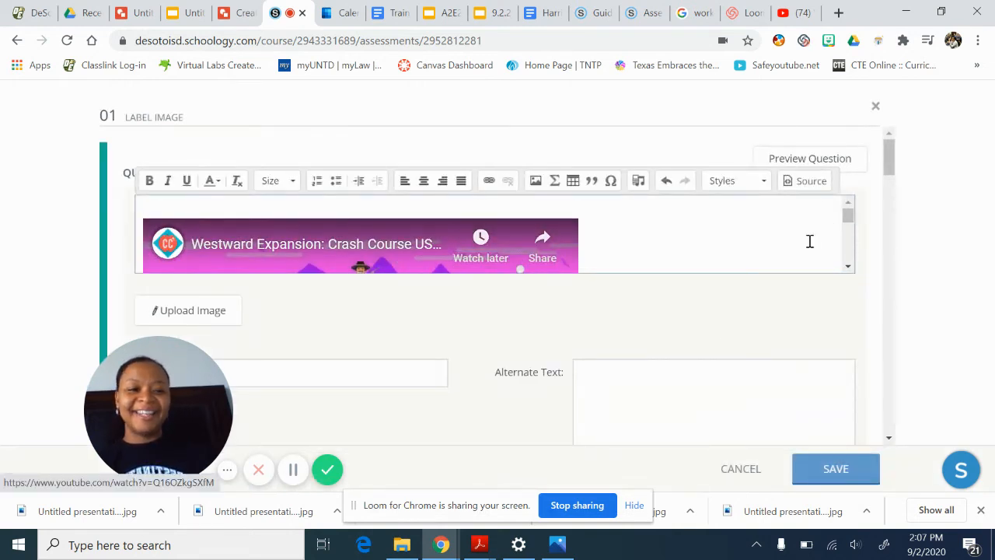
{"action": "left_click", "coordinate": [847, 267]}
{"action": "left_click", "coordinate": [847, 268]}
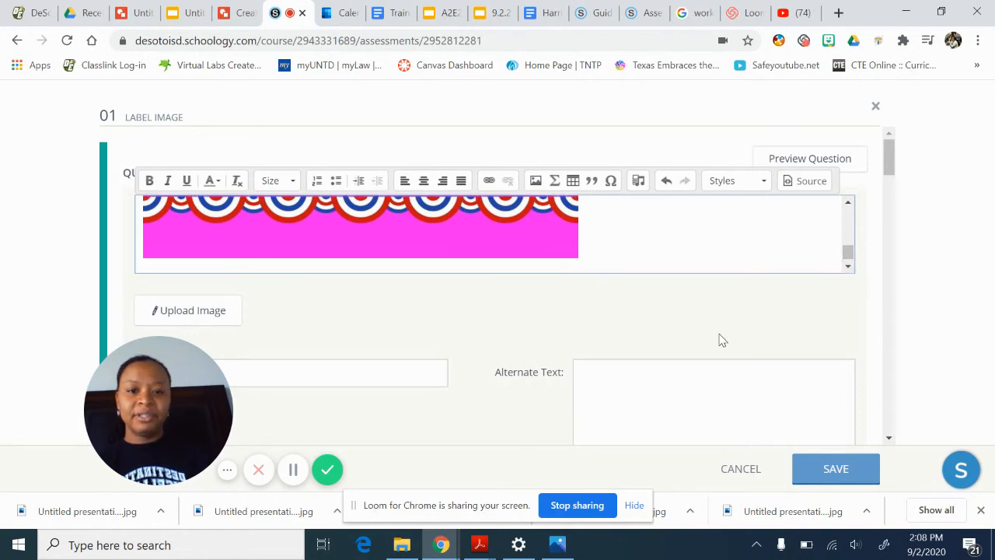
Check the map below the embedded video and save the Label Image question.
{"action": "scroll", "coordinate": [720, 340], "scroll_direction": "down", "scroll_amount": 6}
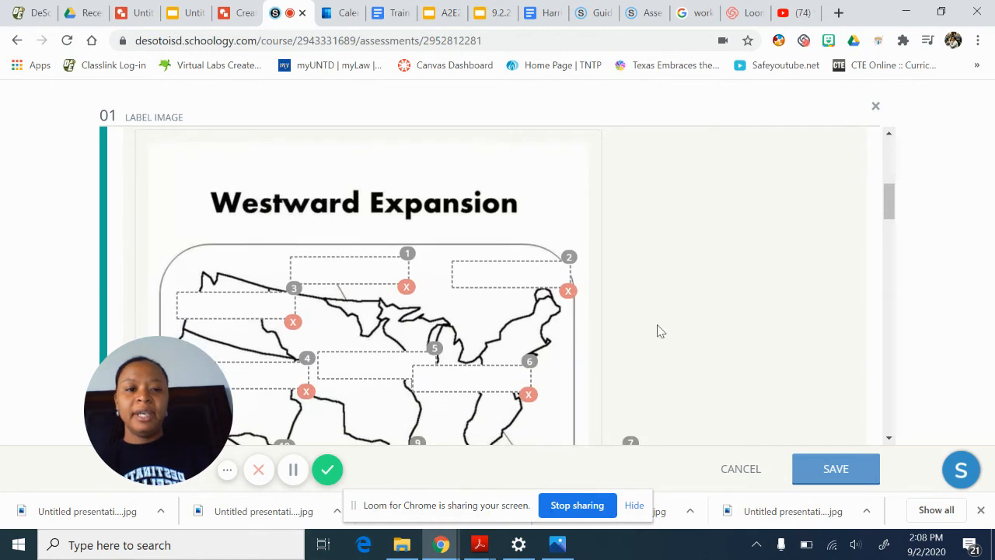
{"action": "scroll", "coordinate": [658, 331], "scroll_direction": "up", "scroll_amount": 5}
{"action": "left_click", "coordinate": [805, 469]}
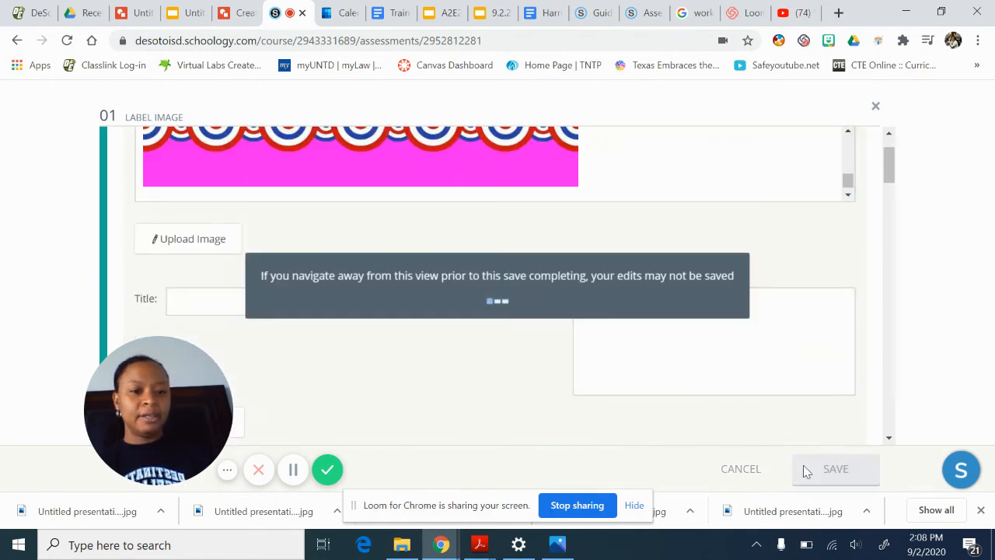
Preview the Label the Image assessment, try the Florida Treaty label in the map's central response box, and close the preview.
{"action": "left_click", "coordinate": [723, 180]}
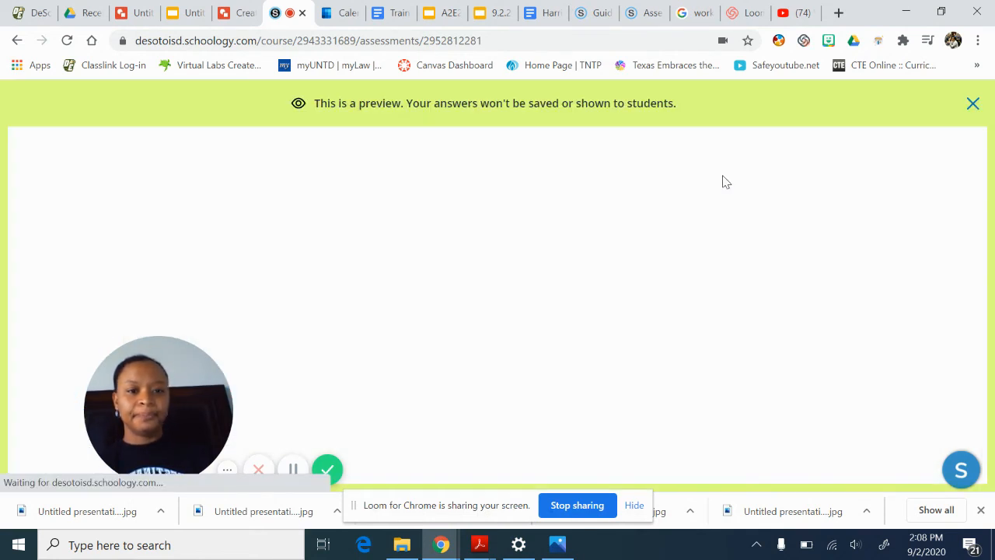
{"action": "left_click", "coordinate": [542, 332]}
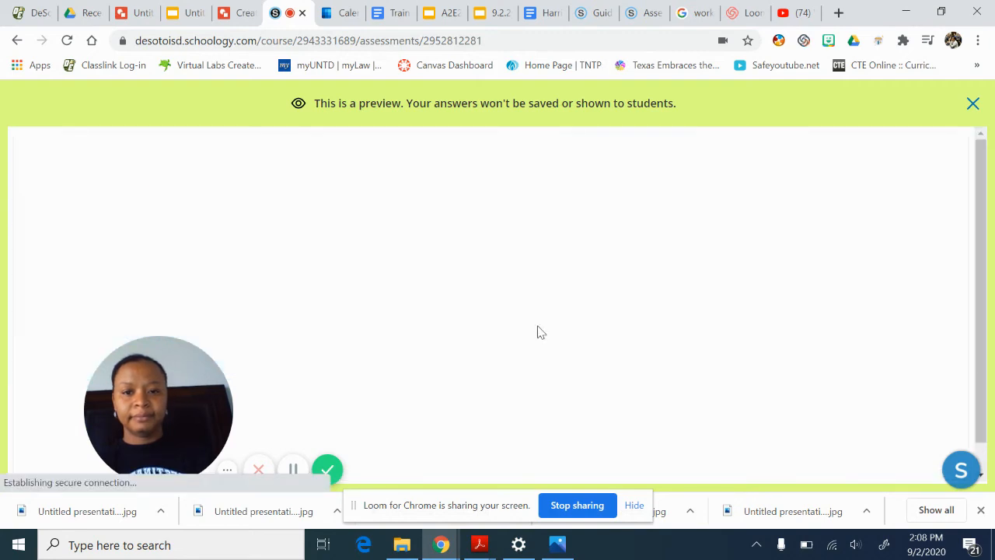
{"action": "scroll", "coordinate": [541, 332], "scroll_direction": "down", "scroll_amount": 2}
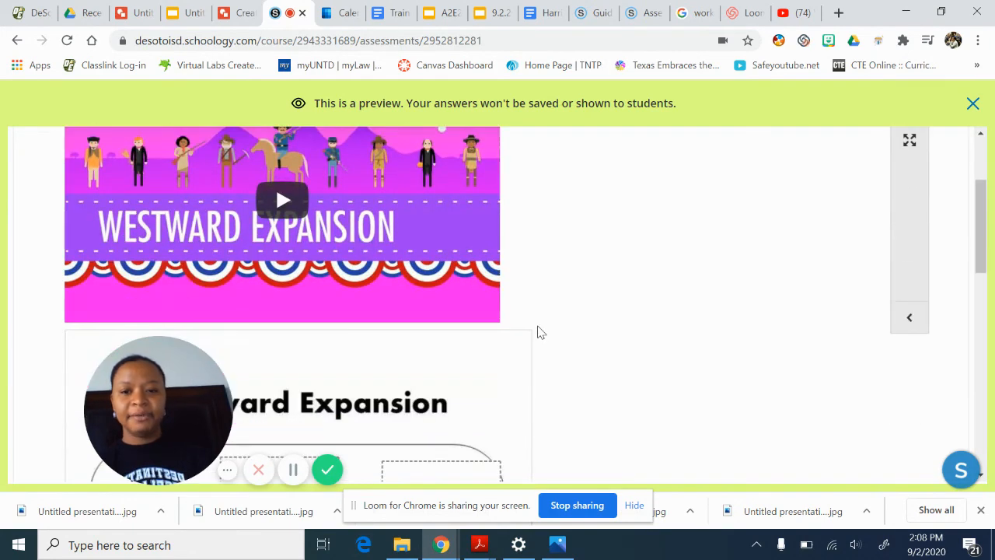
{"action": "scroll", "coordinate": [542, 333], "scroll_direction": "down", "scroll_amount": 4}
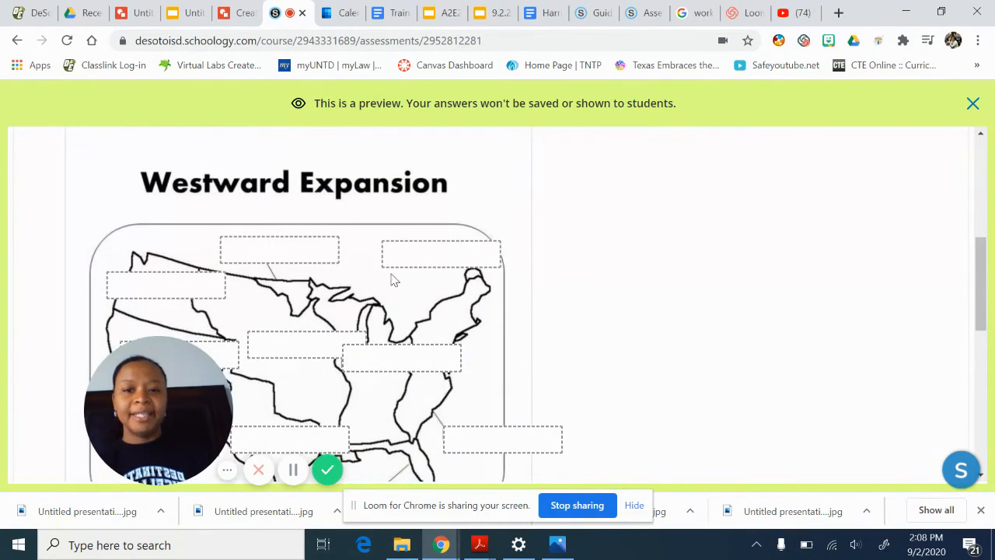
{"action": "scroll", "coordinate": [545, 314], "scroll_direction": "down", "scroll_amount": 5}
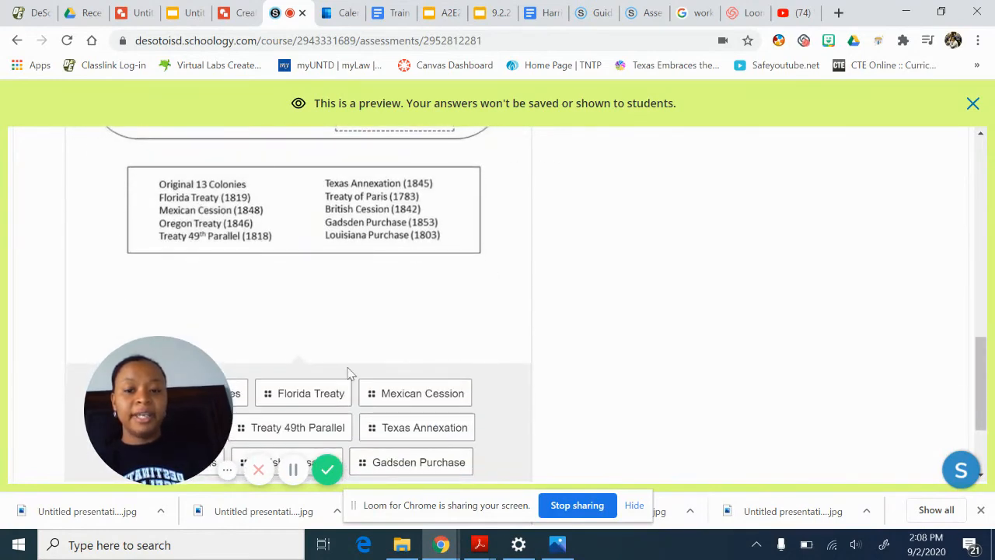
{"action": "scroll", "coordinate": [349, 374], "scroll_direction": "down", "scroll_amount": 1}
{"action": "left_click_drag", "start_coordinate": [311, 320], "coordinate": [300, 251]}
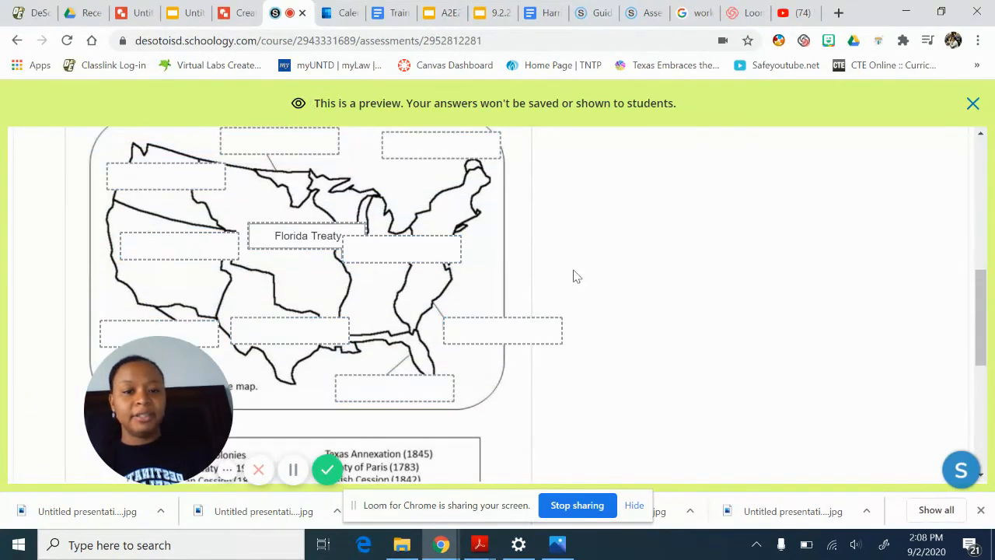
{"action": "scroll", "coordinate": [637, 304], "scroll_direction": "down", "scroll_amount": 3}
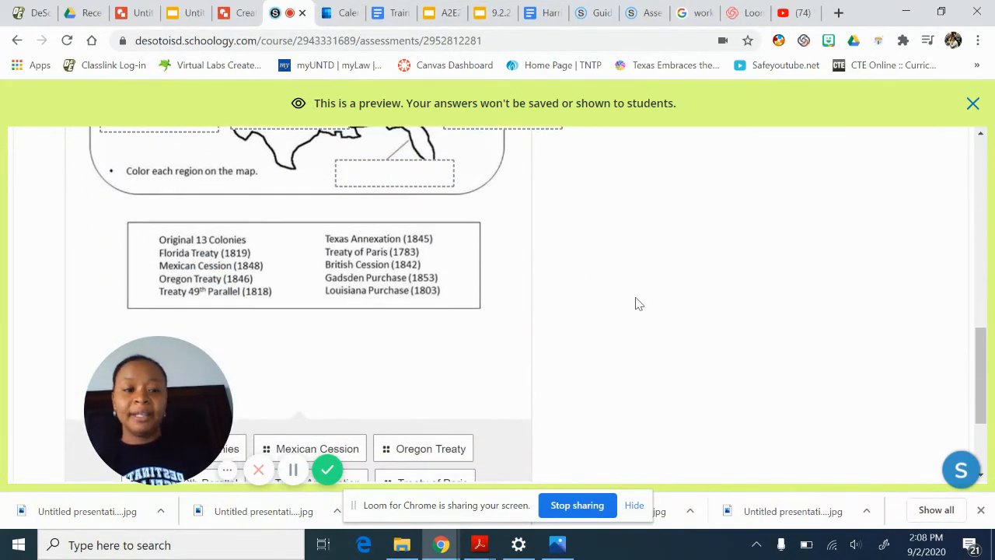
{"action": "left_click", "coordinate": [973, 104]}
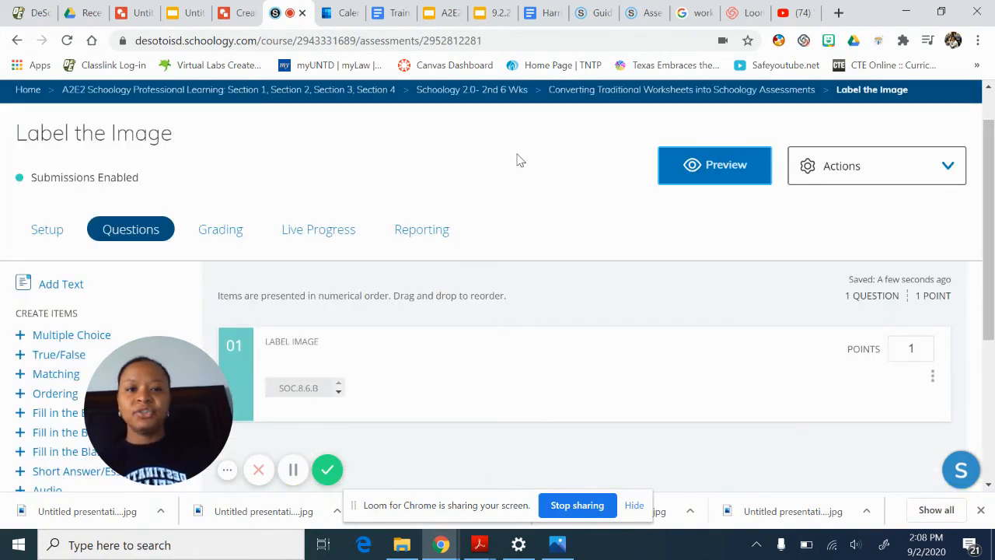
Return to the Converting Traditional Worksheets into Schoology Assessments folder and open the Count and Match assessment.
{"action": "left_click", "coordinate": [651, 91]}
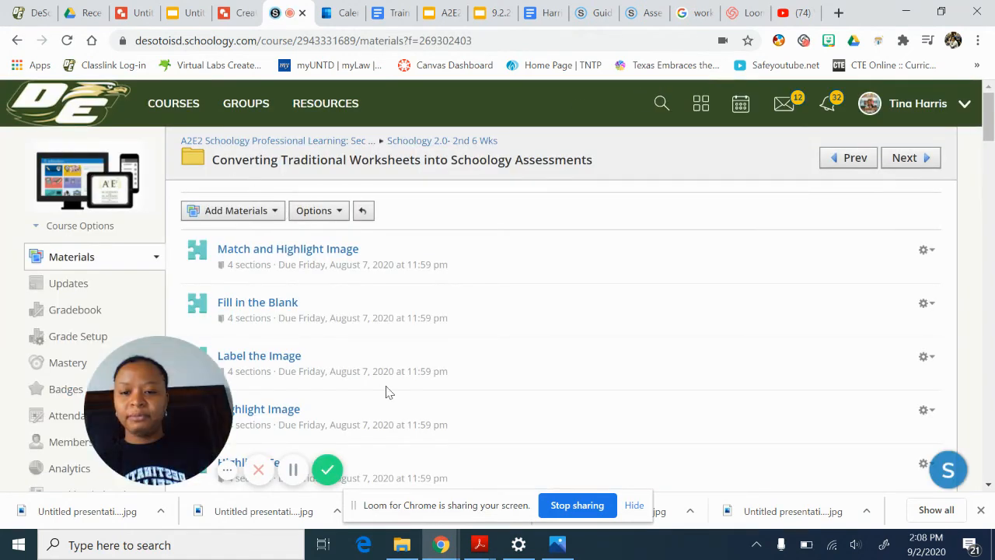
{"action": "scroll", "coordinate": [387, 391], "scroll_direction": "down", "scroll_amount": 2}
{"action": "scroll", "coordinate": [388, 392], "scroll_direction": "down", "scroll_amount": 3}
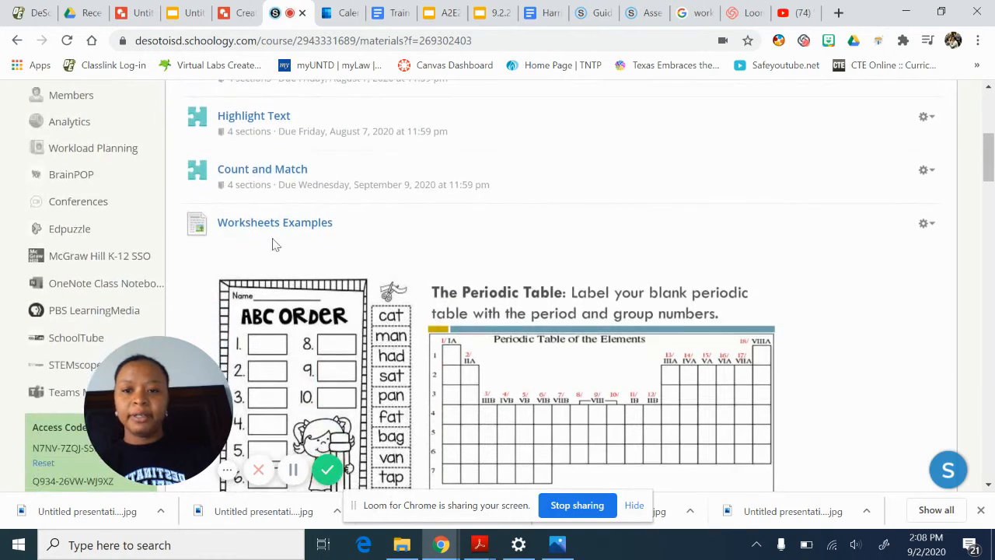
{"action": "left_click", "coordinate": [252, 174]}
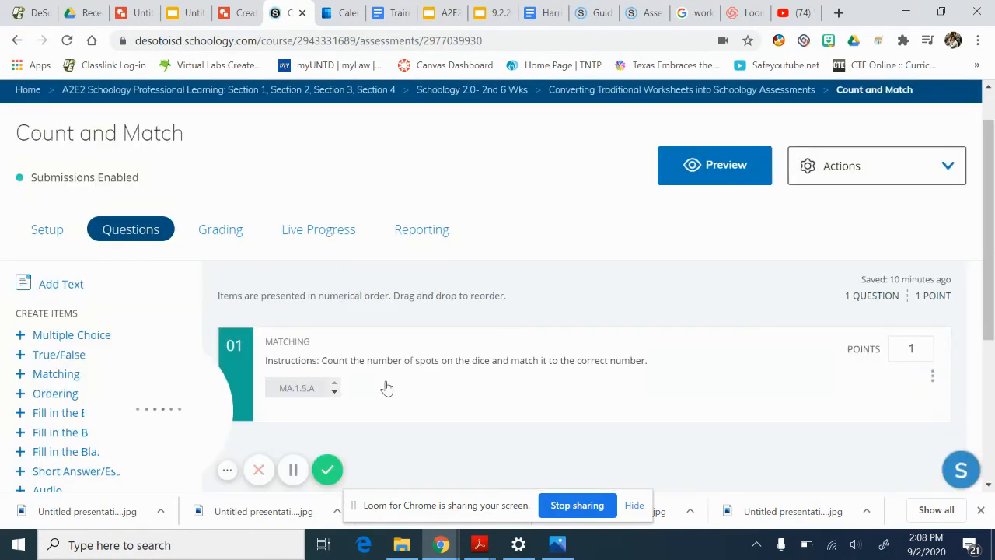
Add a new Label Image question to the Count and Match assessment.
{"action": "left_click_drag", "start_coordinate": [200, 391], "coordinate": [888, 395]}
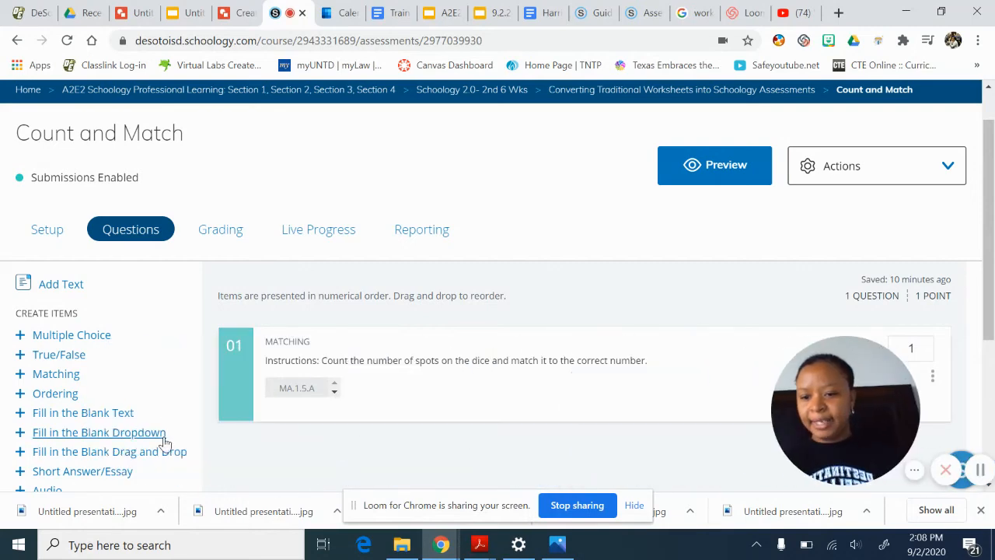
{"action": "scroll", "coordinate": [165, 444], "scroll_direction": "down", "scroll_amount": 2}
{"action": "left_click", "coordinate": [84, 385]}
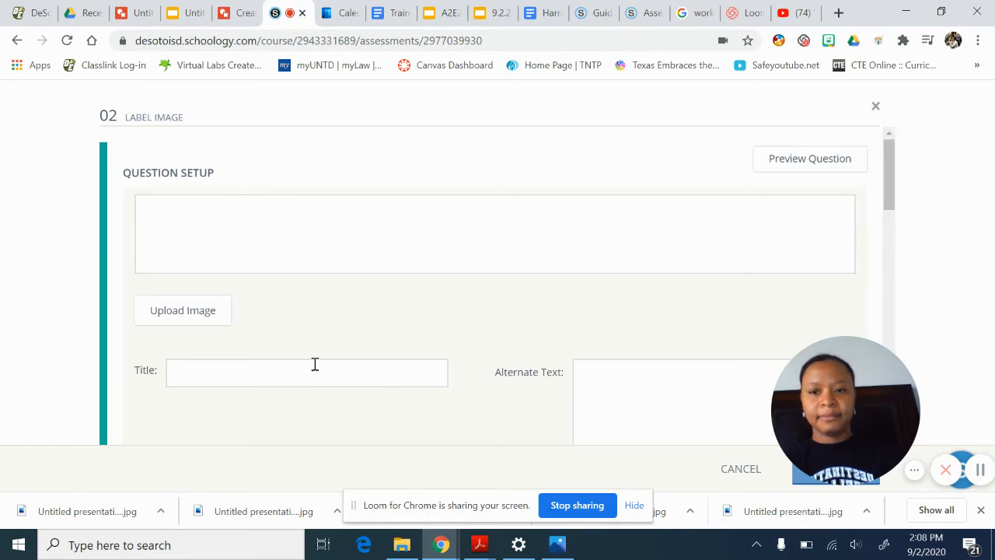
{"action": "scroll", "coordinate": [318, 369], "scroll_direction": "down", "scroll_amount": 2}
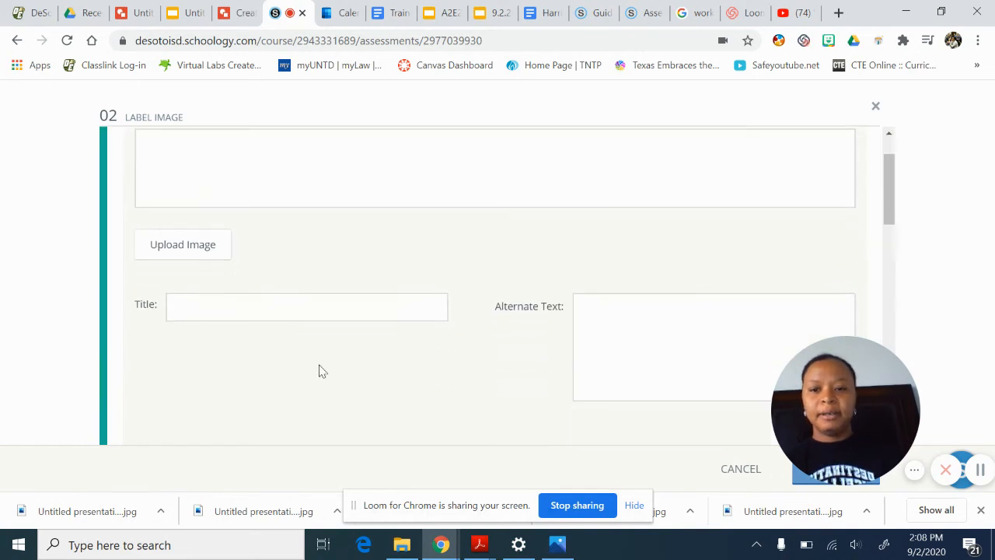
{"action": "scroll", "coordinate": [318, 371], "scroll_direction": "up", "scroll_amount": 1}
Upload the "addition dominos" image from the worksheets folder as the question's image.
{"action": "left_click", "coordinate": [187, 285]}
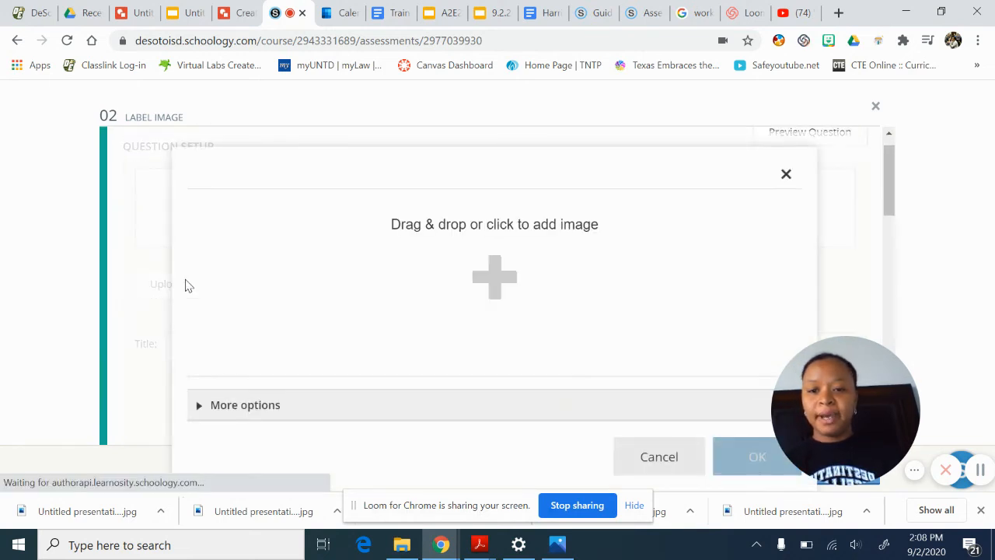
{"action": "left_click", "coordinate": [464, 272]}
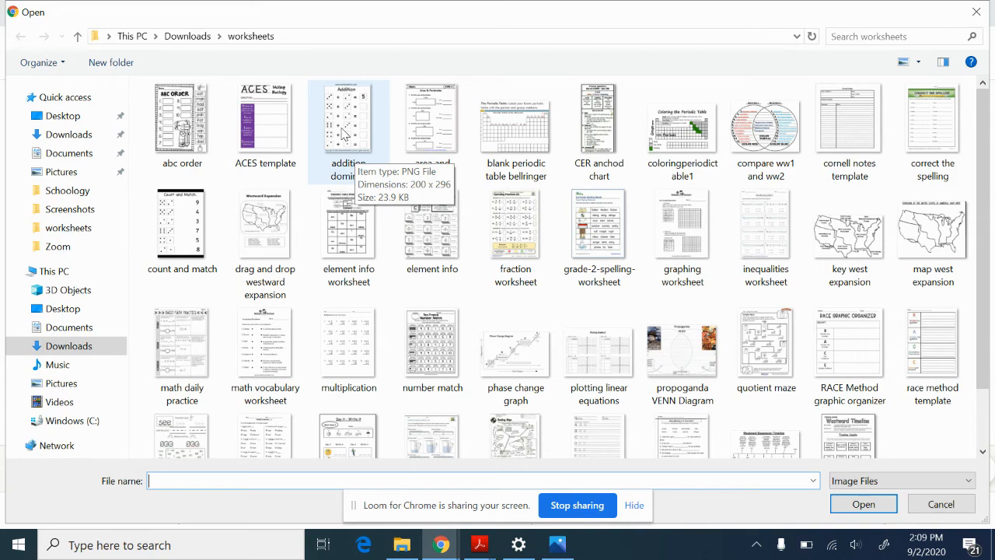
{"action": "left_click", "coordinate": [343, 134]}
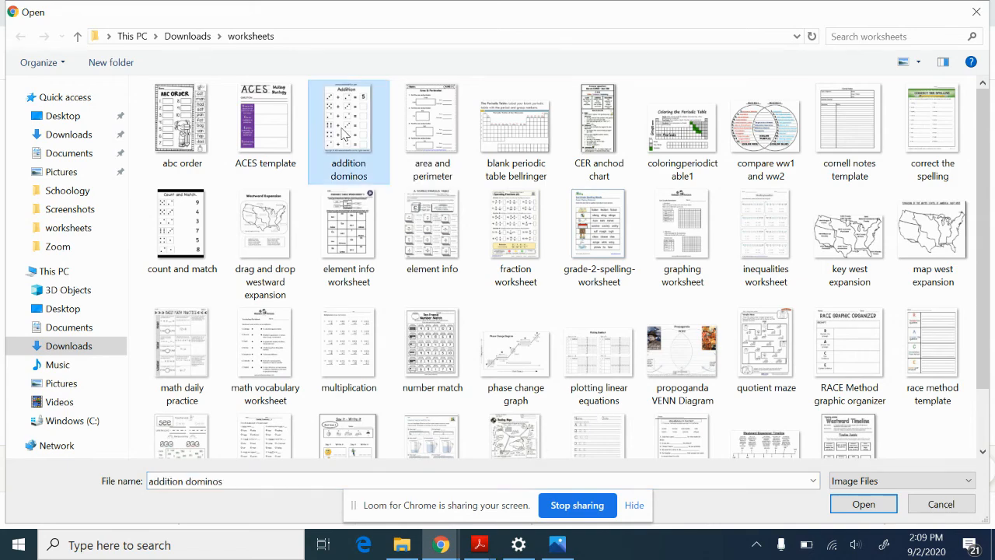
{"action": "left_click", "coordinate": [863, 504]}
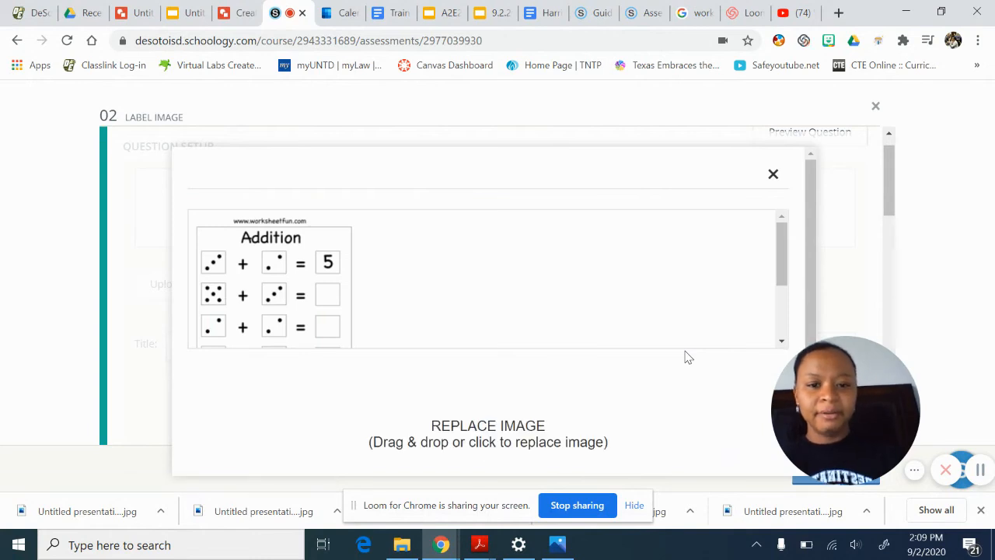
Examine the uploaded worksheet image and its source URL option, and confirm the image for the question.
{"action": "scroll", "coordinate": [614, 338], "scroll_direction": "down", "scroll_amount": 5}
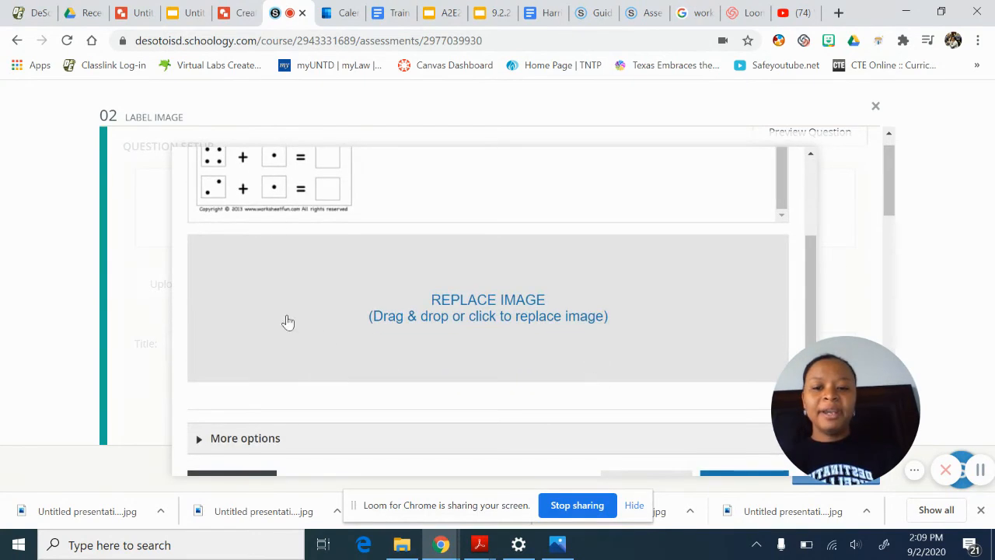
{"action": "left_click", "coordinate": [246, 439]}
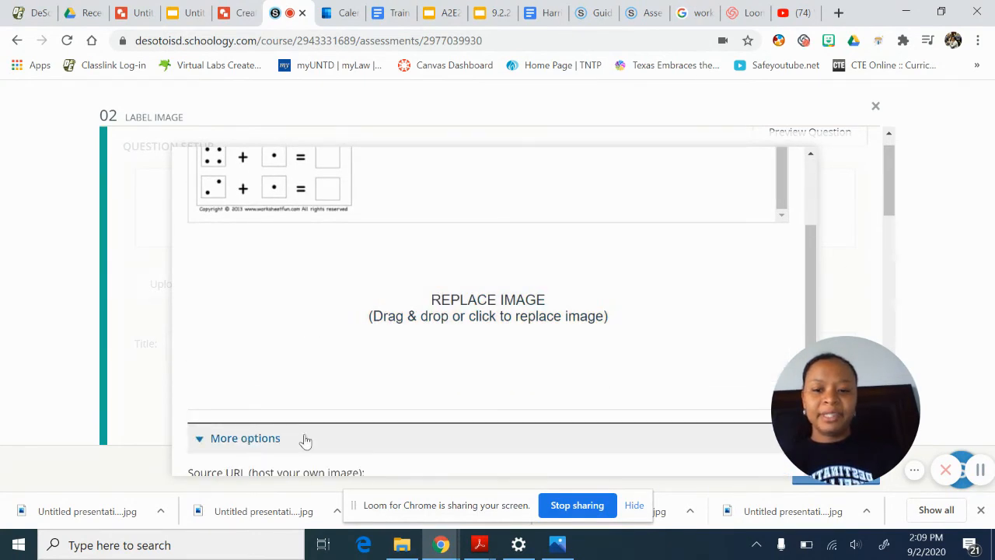
{"action": "scroll", "coordinate": [311, 441], "scroll_direction": "down", "scroll_amount": 2}
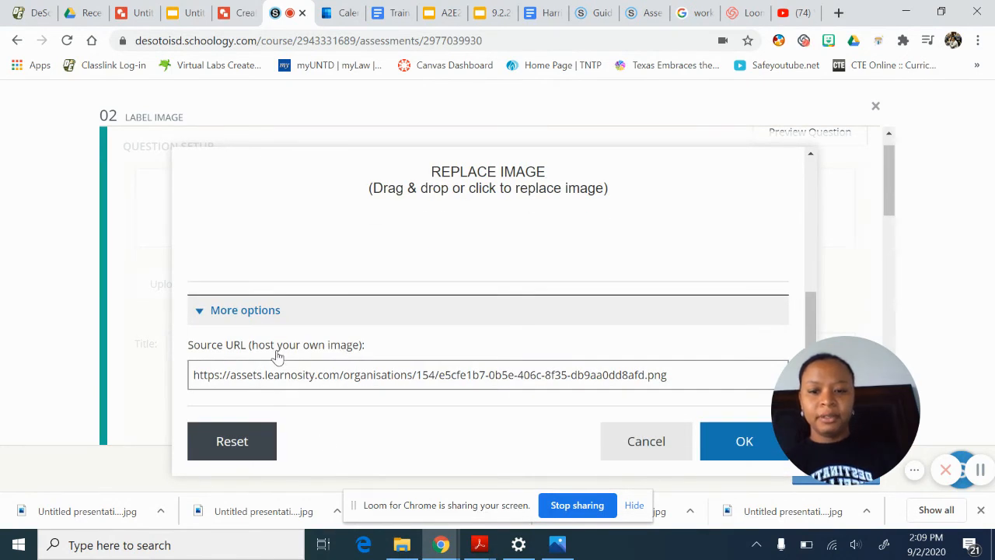
{"action": "left_click", "coordinate": [245, 307]}
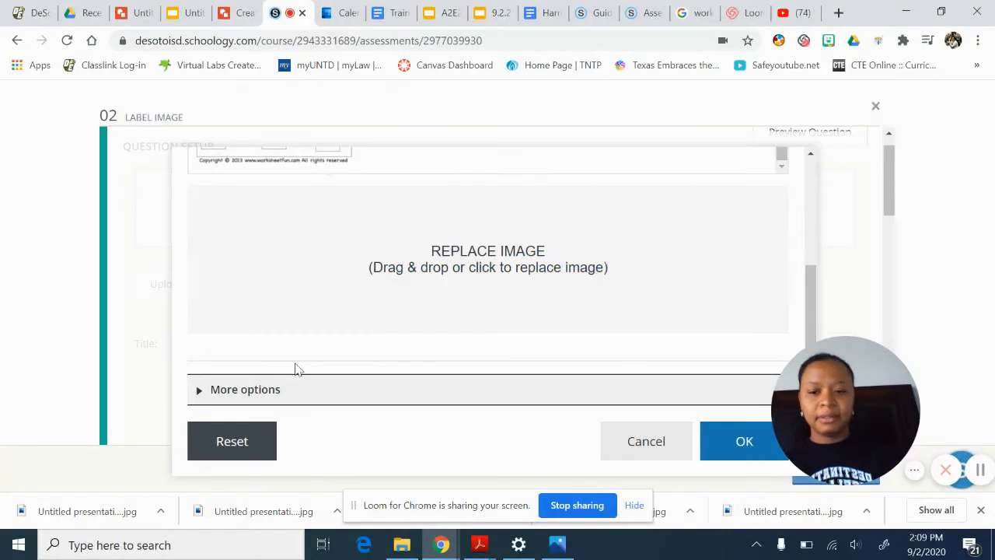
{"action": "left_click", "coordinate": [272, 402]}
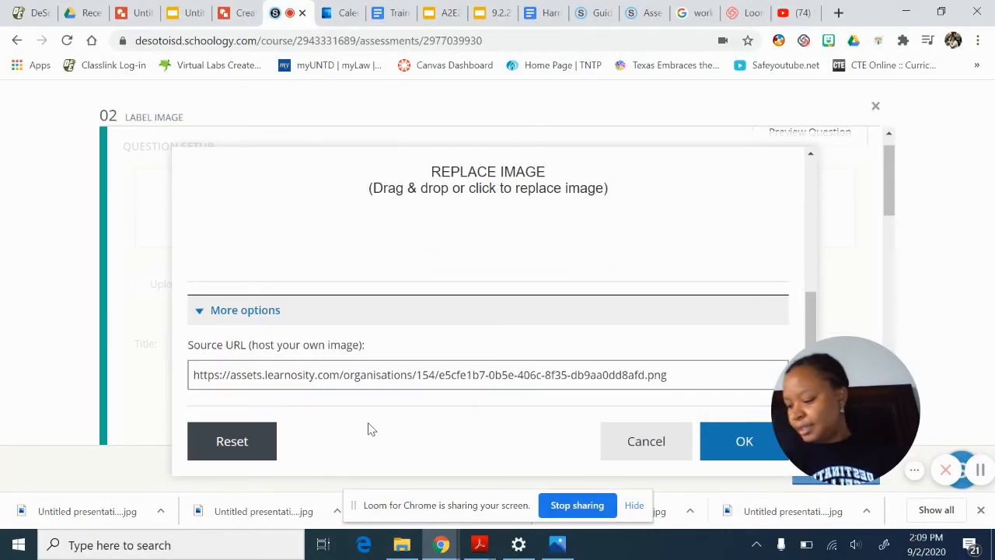
{"action": "scroll", "coordinate": [471, 264], "scroll_direction": "up", "scroll_amount": 6}
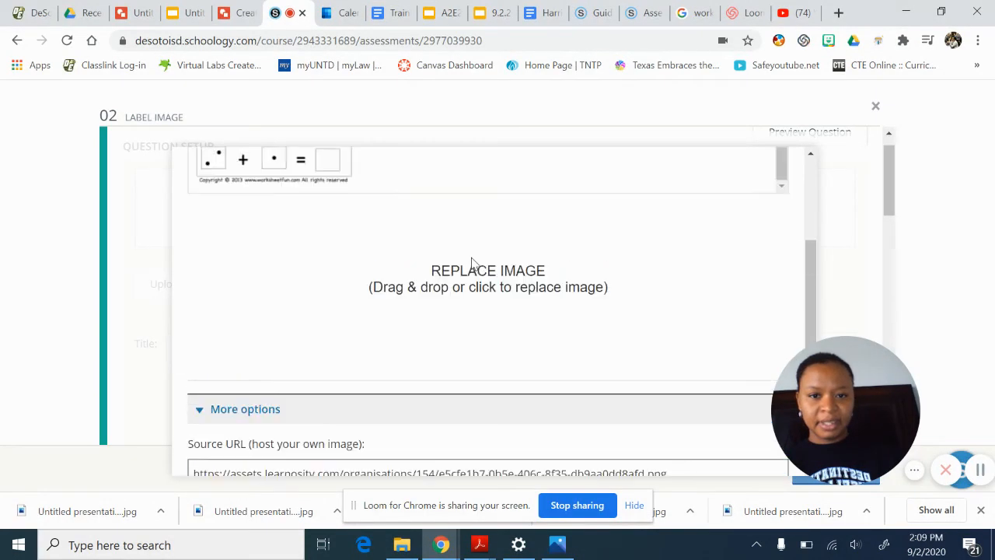
{"action": "scroll", "coordinate": [471, 264], "scroll_direction": "down", "scroll_amount": 2}
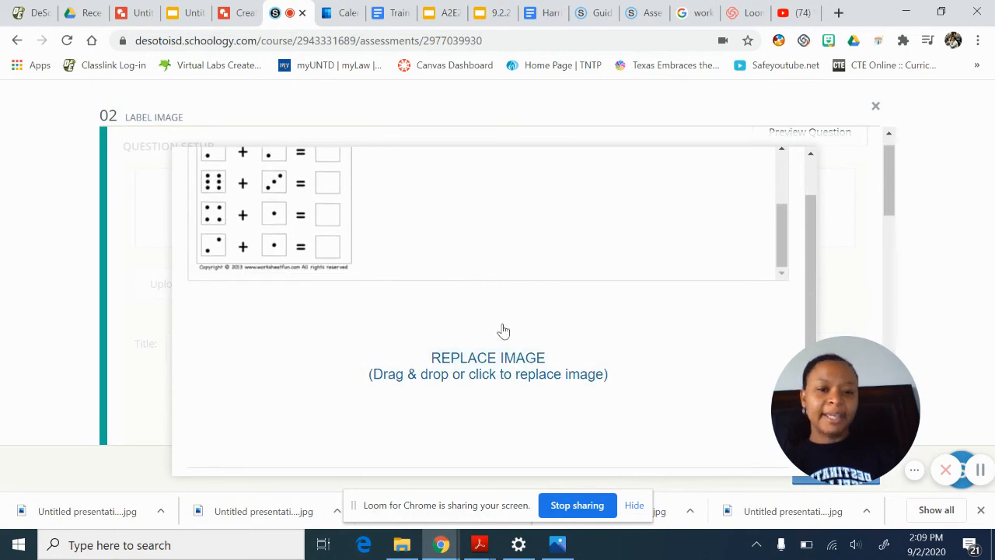
{"action": "scroll", "coordinate": [503, 329], "scroll_direction": "down", "scroll_amount": 3}
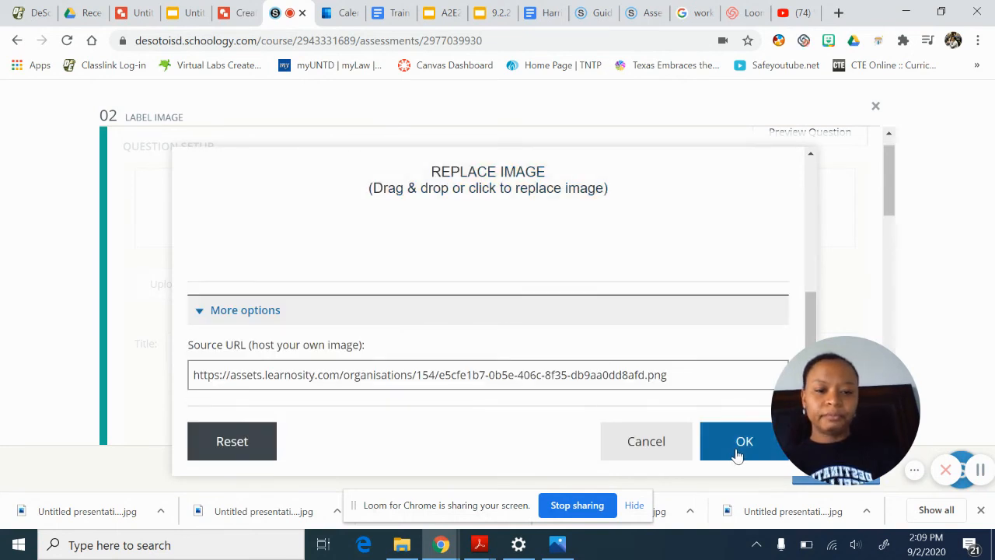
{"action": "left_click", "coordinate": [742, 441]}
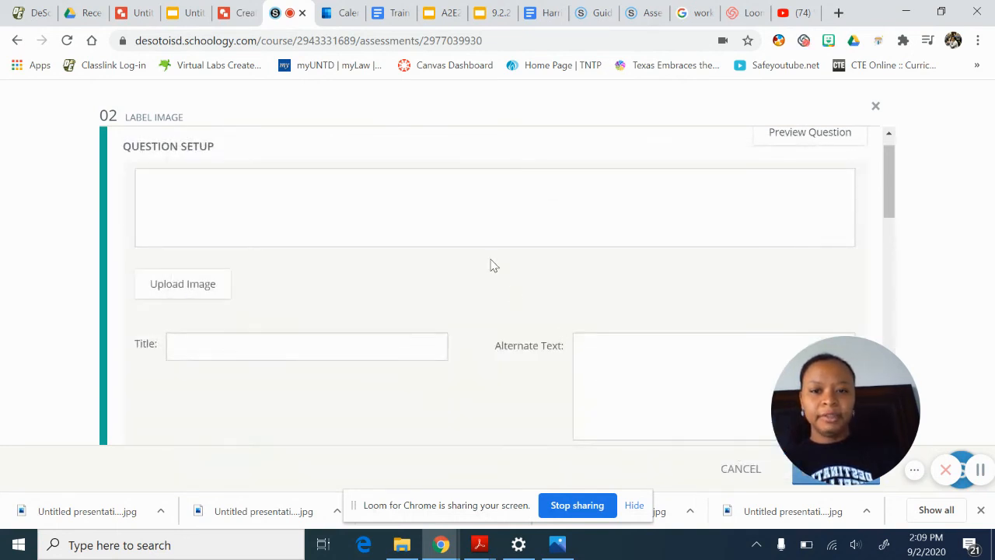
Add a response box and place it over the answer square of the worksheet's second addition row.
{"action": "scroll", "coordinate": [505, 312], "scroll_direction": "down", "scroll_amount": 2}
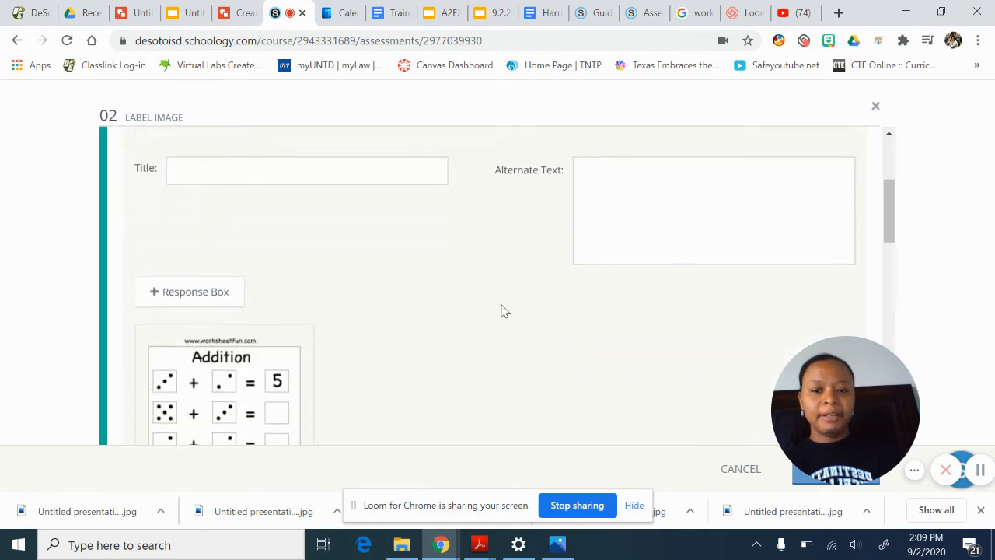
{"action": "scroll", "coordinate": [506, 312], "scroll_direction": "up", "scroll_amount": 1}
{"action": "scroll", "coordinate": [502, 311], "scroll_direction": "down", "scroll_amount": 4}
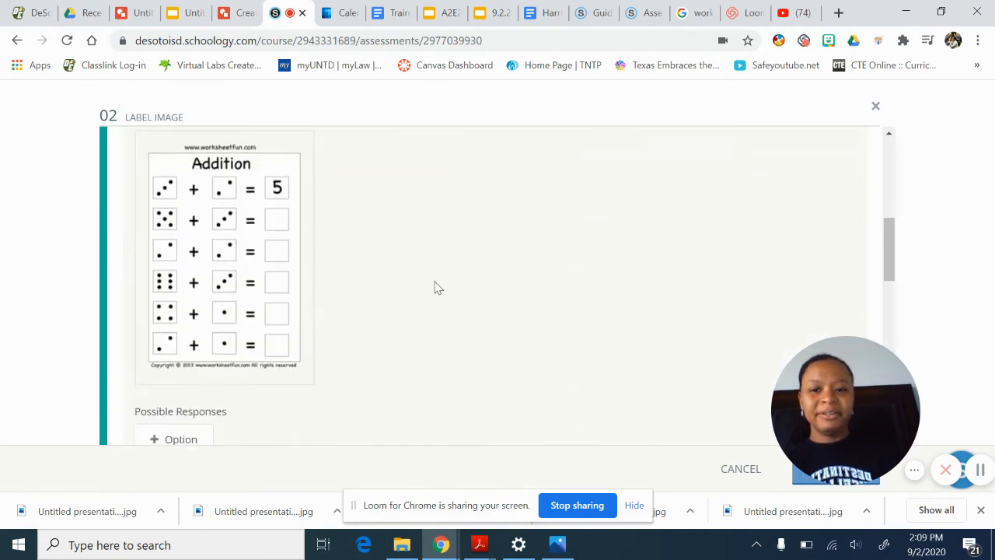
{"action": "scroll", "coordinate": [369, 242], "scroll_direction": "up", "scroll_amount": 1}
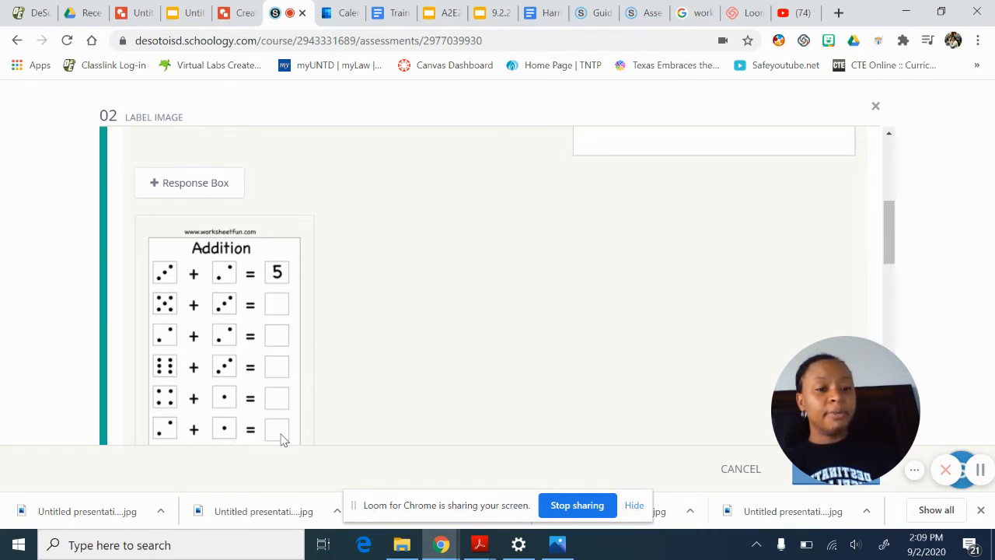
{"action": "left_click", "coordinate": [169, 190]}
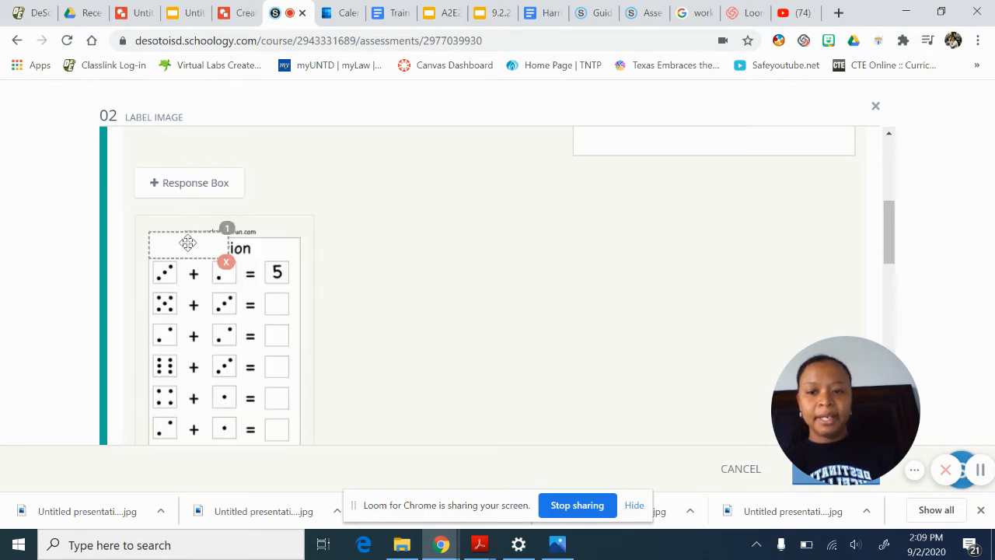
{"action": "left_click_drag", "start_coordinate": [188, 244], "coordinate": [334, 307]}
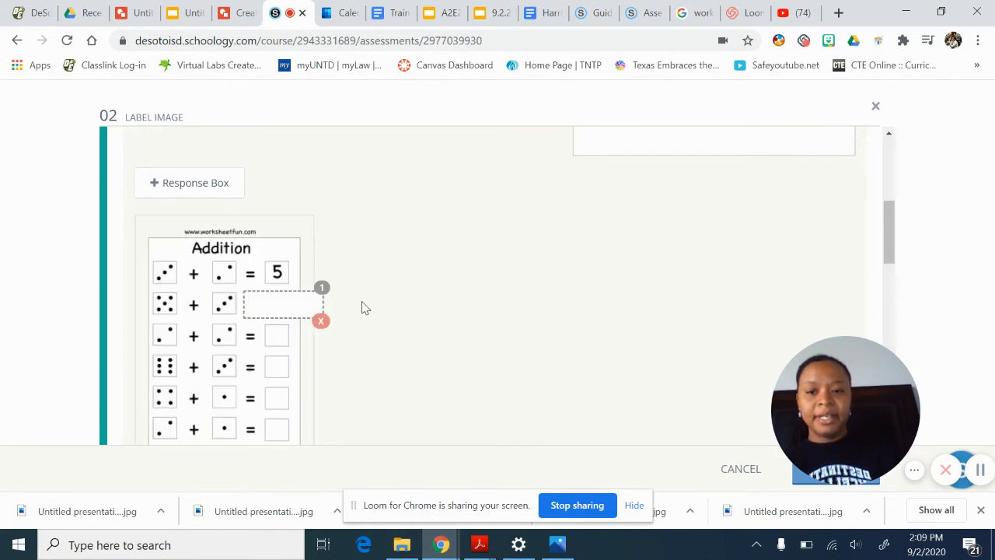
{"action": "scroll", "coordinate": [362, 306], "scroll_direction": "down", "scroll_amount": 1}
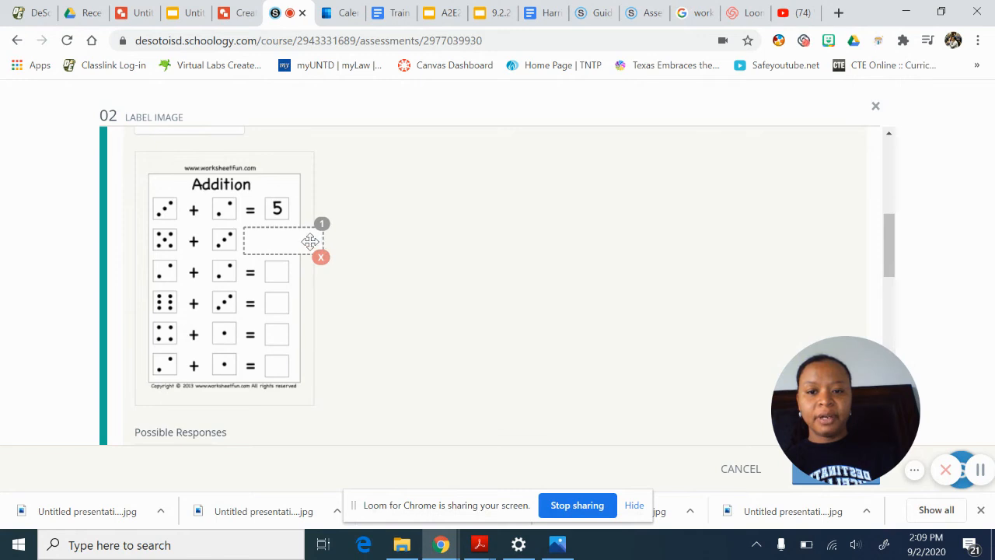
Expand the question's additional setup options and set the width of all response boxes to 75px, checking the fit on the worksheet.
{"action": "mouse_move", "coordinate": [310, 242]}
{"action": "left_mouse_down"}
{"action": "mouse_move", "coordinate": [306, 229]}
{"action": "mouse_move", "coordinate": [310, 241]}
{"action": "left_mouse_up"}
{"action": "scroll", "coordinate": [429, 294], "scroll_direction": "down", "scroll_amount": 3}
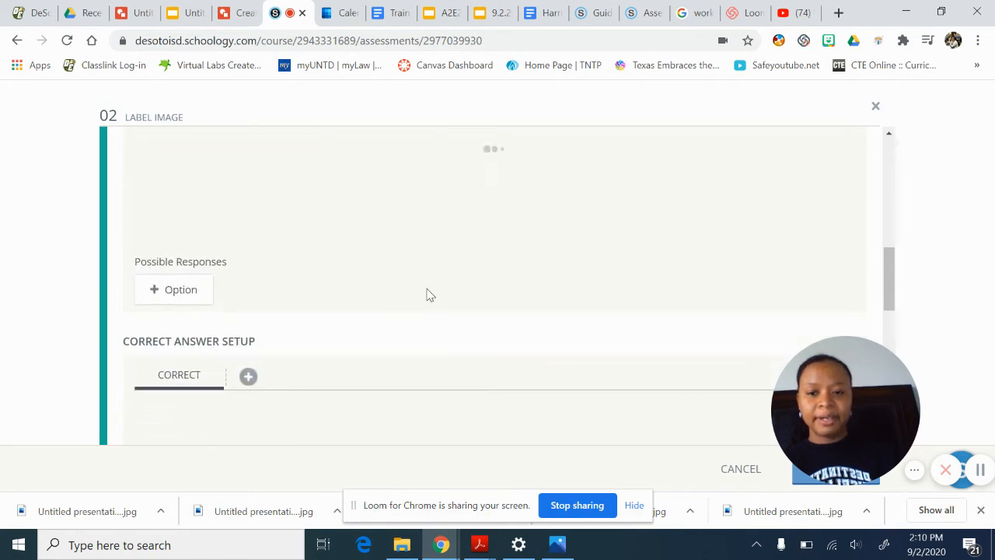
{"action": "scroll", "coordinate": [429, 294], "scroll_direction": "down", "scroll_amount": 10}
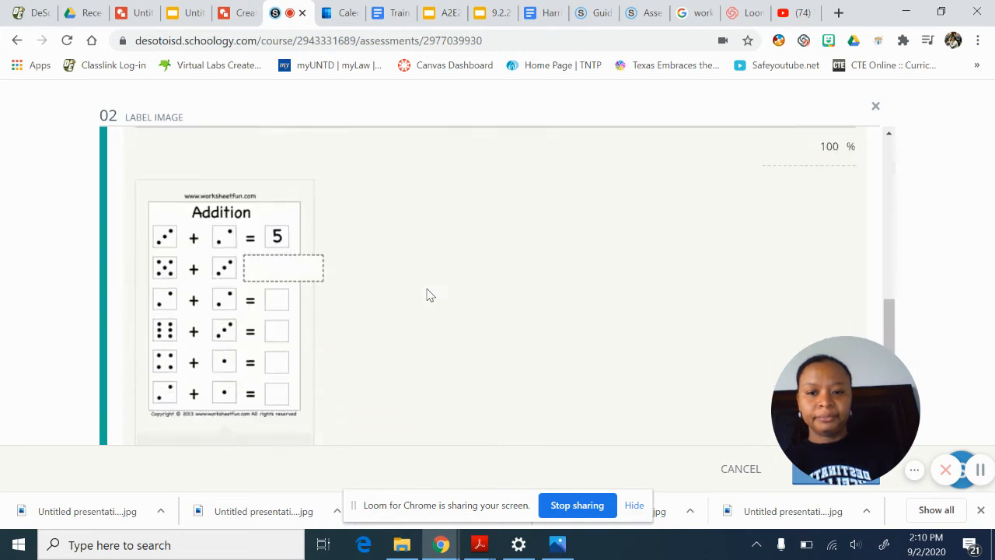
{"action": "scroll", "coordinate": [428, 294], "scroll_direction": "down", "scroll_amount": 1}
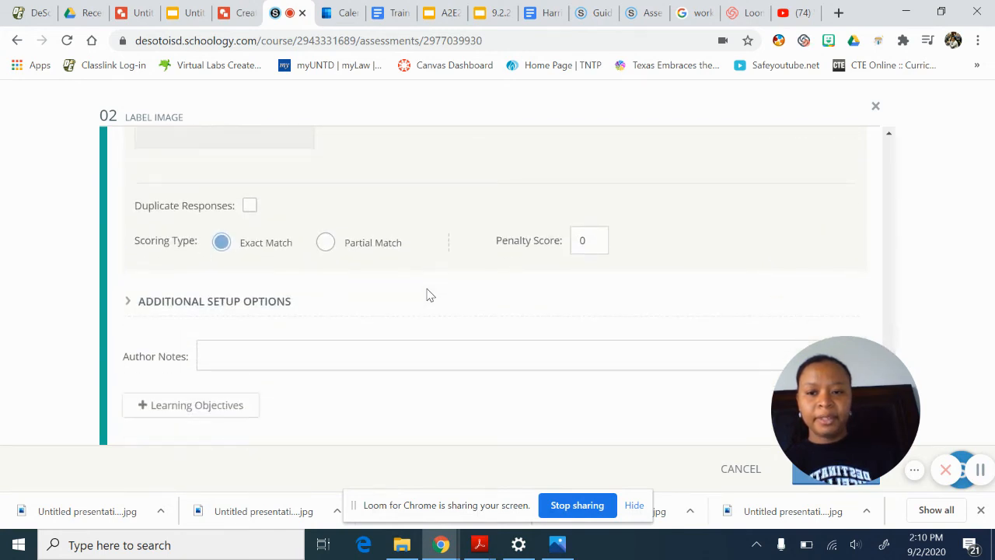
{"action": "scroll", "coordinate": [428, 294], "scroll_direction": "up", "scroll_amount": 4}
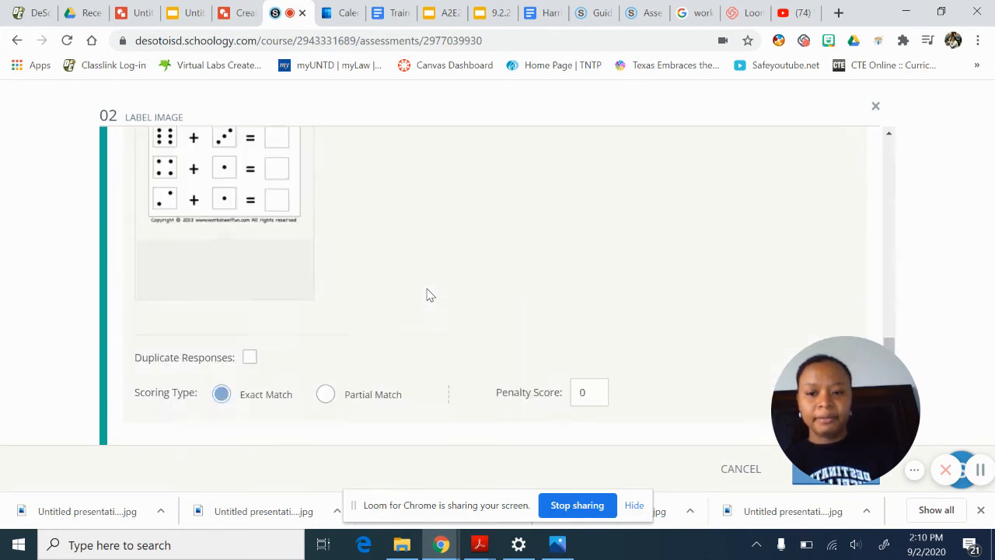
{"action": "scroll", "coordinate": [428, 294], "scroll_direction": "down", "scroll_amount": 4}
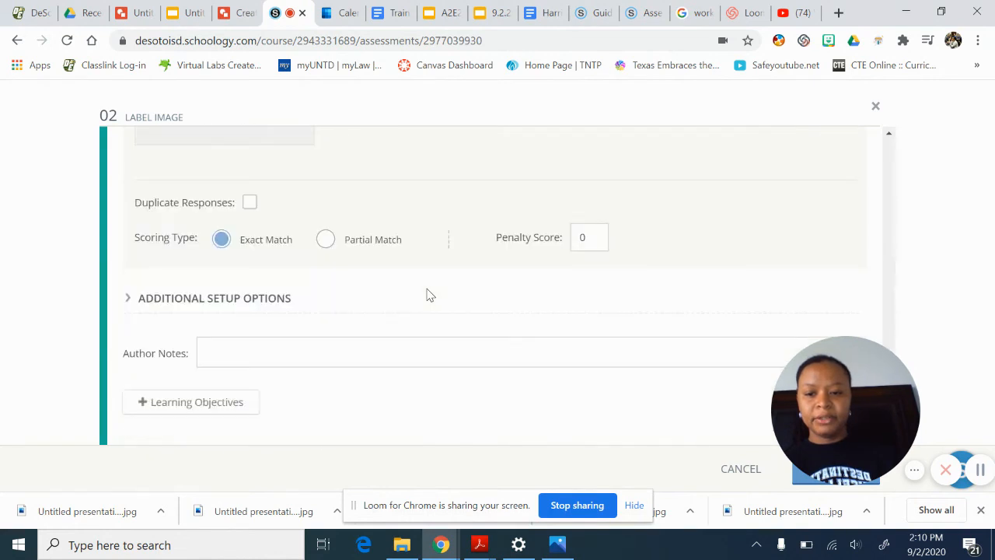
{"action": "left_click", "coordinate": [196, 303]}
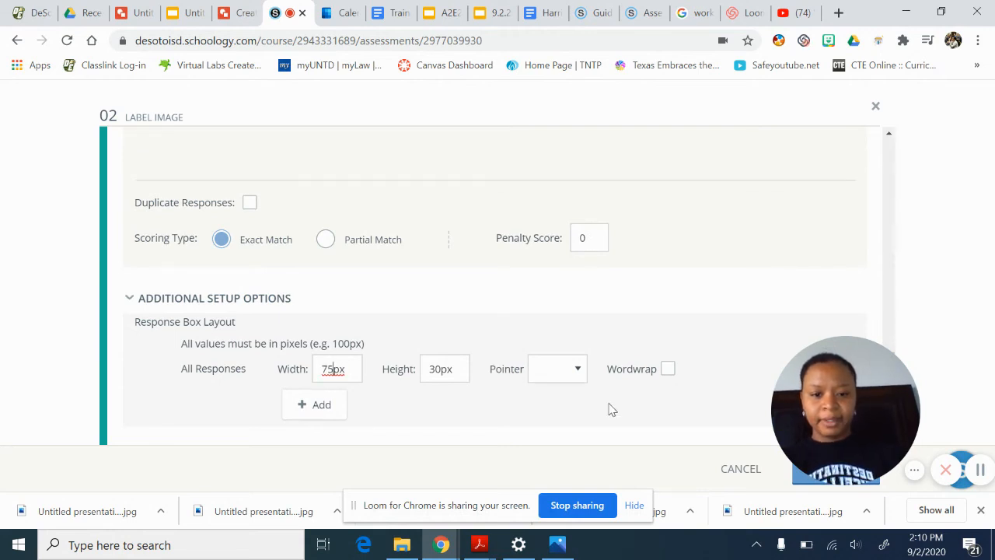
{"action": "scroll", "coordinate": [479, 411], "scroll_direction": "up", "scroll_amount": 5}
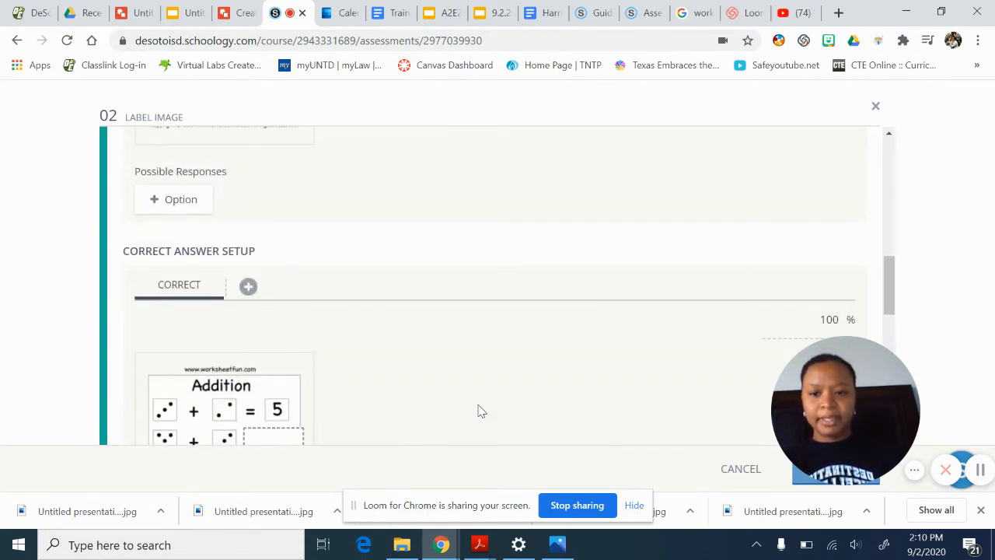
{"action": "scroll", "coordinate": [441, 370], "scroll_direction": "down", "scroll_amount": 2}
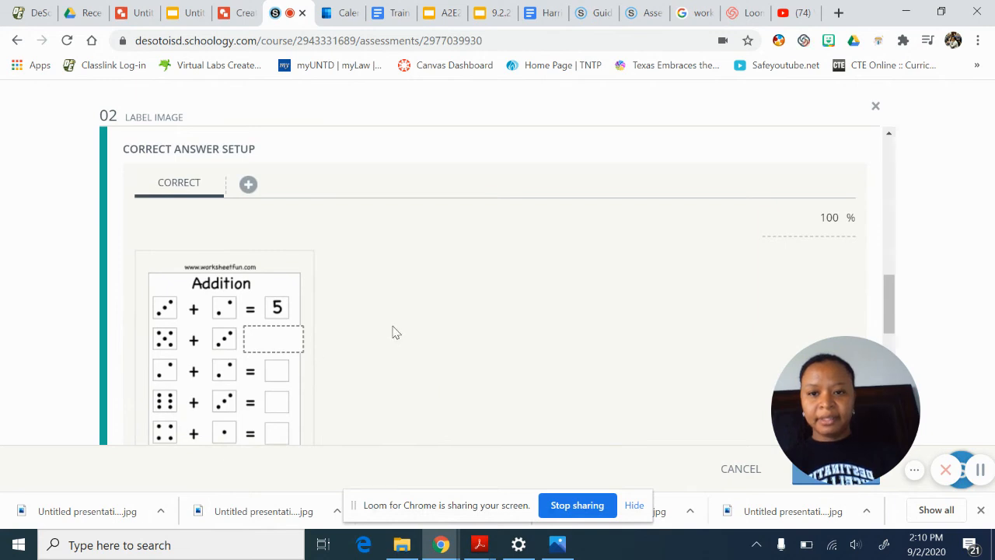
Reduce the width of all response boxes further until the box matches the size of the worksheet's answer squares.
{"action": "scroll", "coordinate": [393, 332], "scroll_direction": "up", "scroll_amount": 5}
{"action": "scroll", "coordinate": [391, 349], "scroll_direction": "down", "scroll_amount": 10}
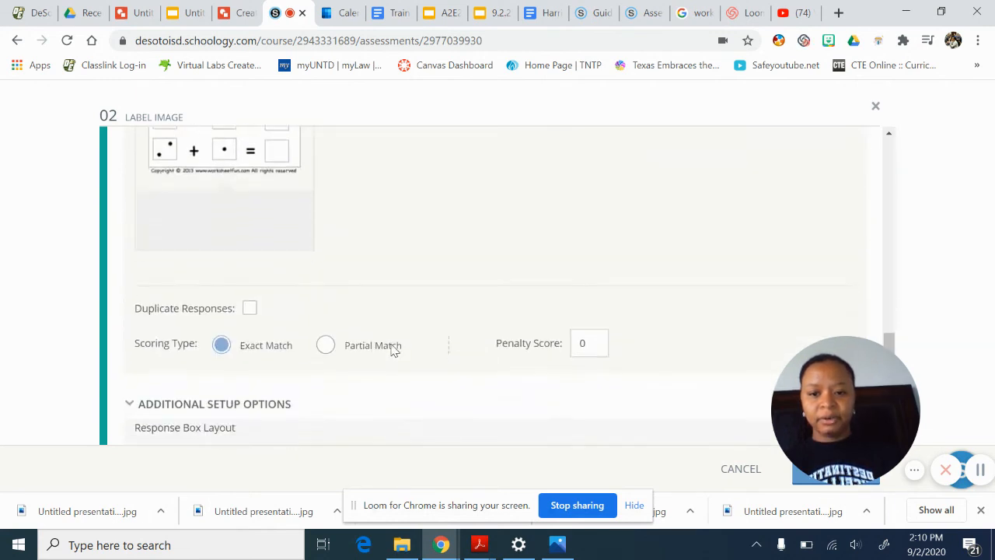
{"action": "scroll", "coordinate": [393, 349], "scroll_direction": "down", "scroll_amount": 3}
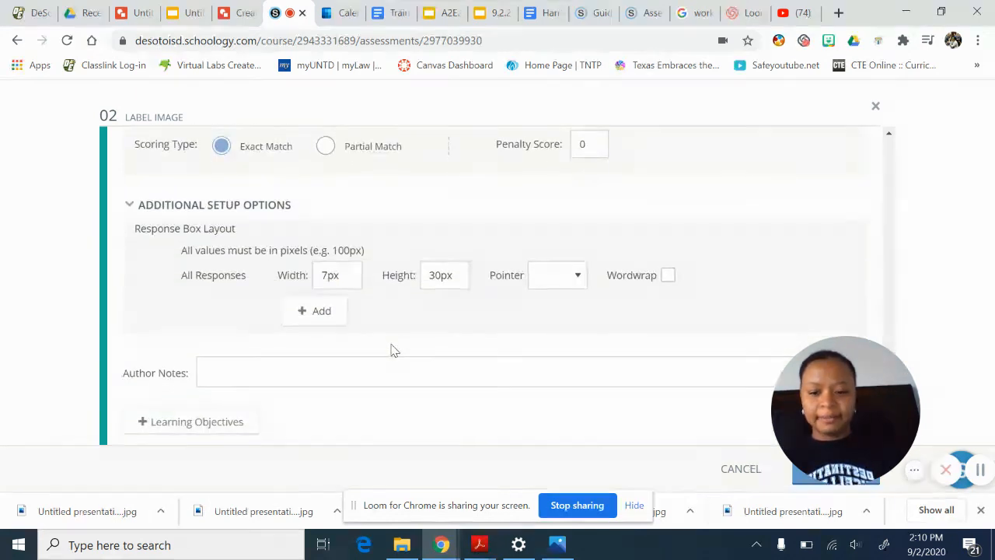
{"action": "key", "text": "BackSpace"}
{"action": "scroll", "coordinate": [426, 324], "scroll_direction": "up", "scroll_amount": 10}
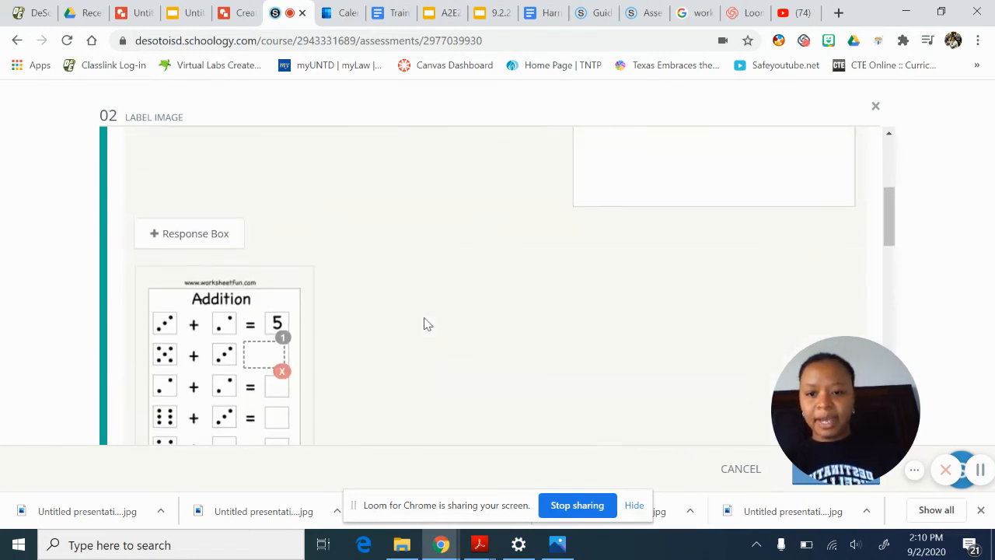
{"action": "scroll", "coordinate": [415, 345], "scroll_direction": "down", "scroll_amount": 10}
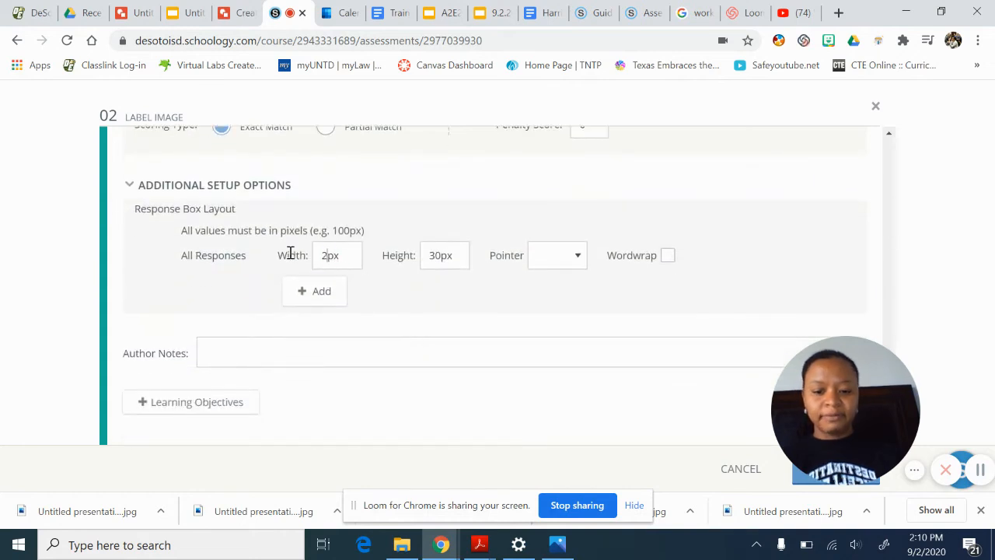
{"action": "scroll", "coordinate": [426, 208], "scroll_direction": "up", "scroll_amount": 8}
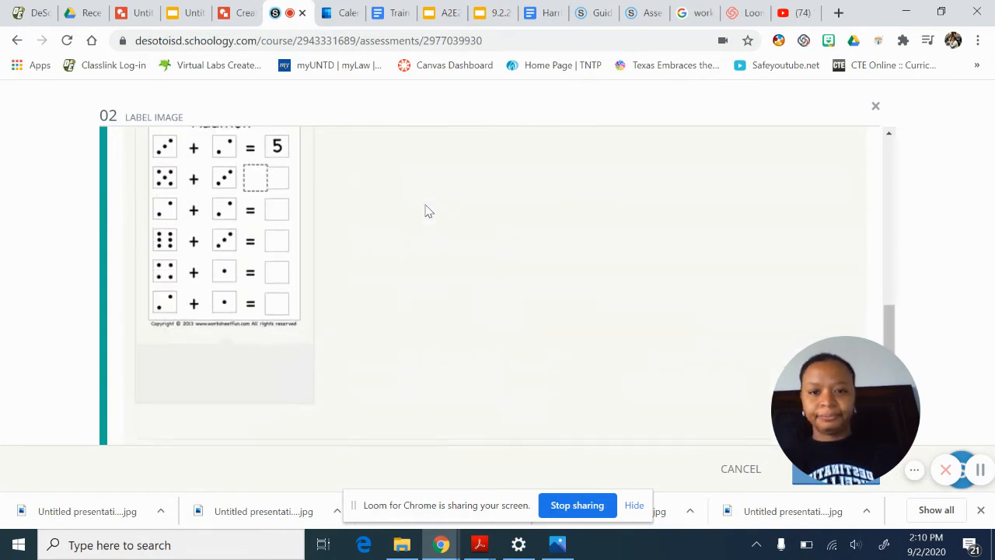
{"action": "scroll", "coordinate": [426, 210], "scroll_direction": "down", "scroll_amount": 2}
{"action": "scroll", "coordinate": [426, 211], "scroll_direction": "up", "scroll_amount": 4}
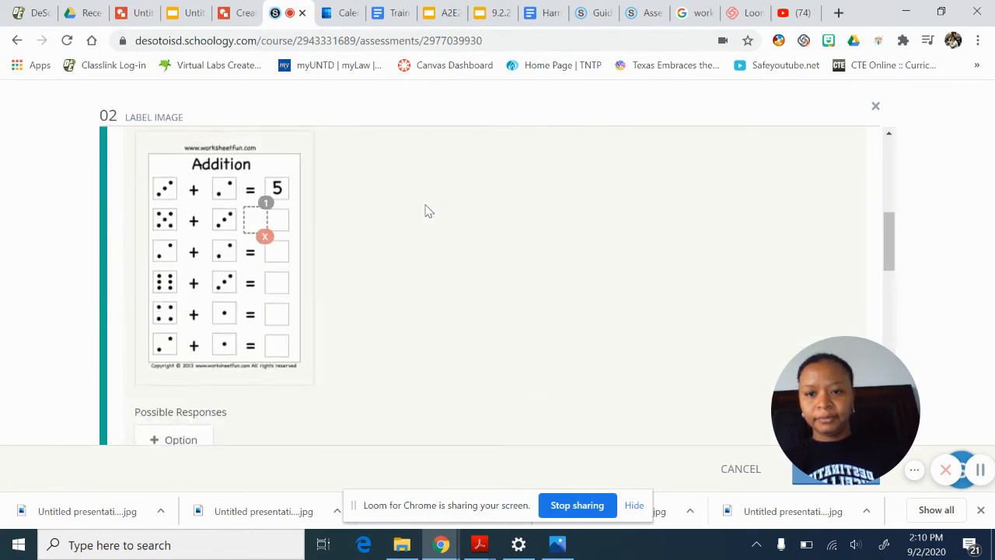
Align the first response box with the second row's answer square and add boxes over the third and fourth rows' answer squares.
{"action": "left_click_drag", "start_coordinate": [260, 225], "coordinate": [276, 222]}
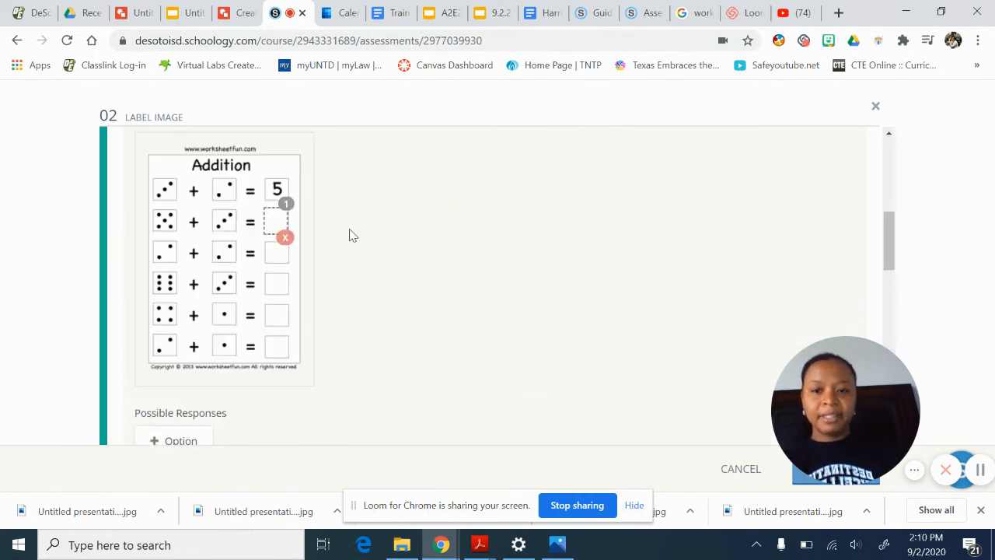
{"action": "scroll", "coordinate": [349, 231], "scroll_direction": "up", "scroll_amount": 1}
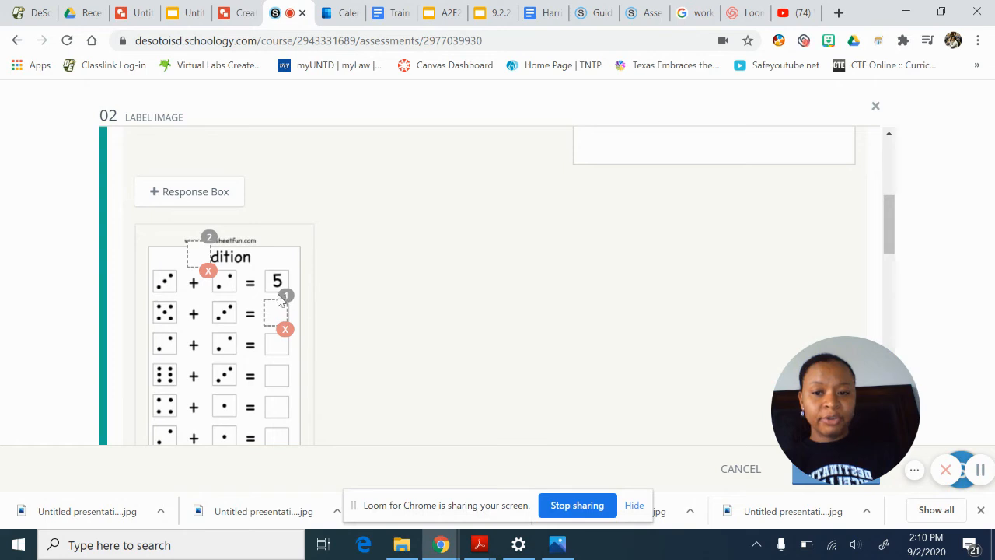
{"action": "left_click_drag", "start_coordinate": [199, 246], "coordinate": [276, 338]}
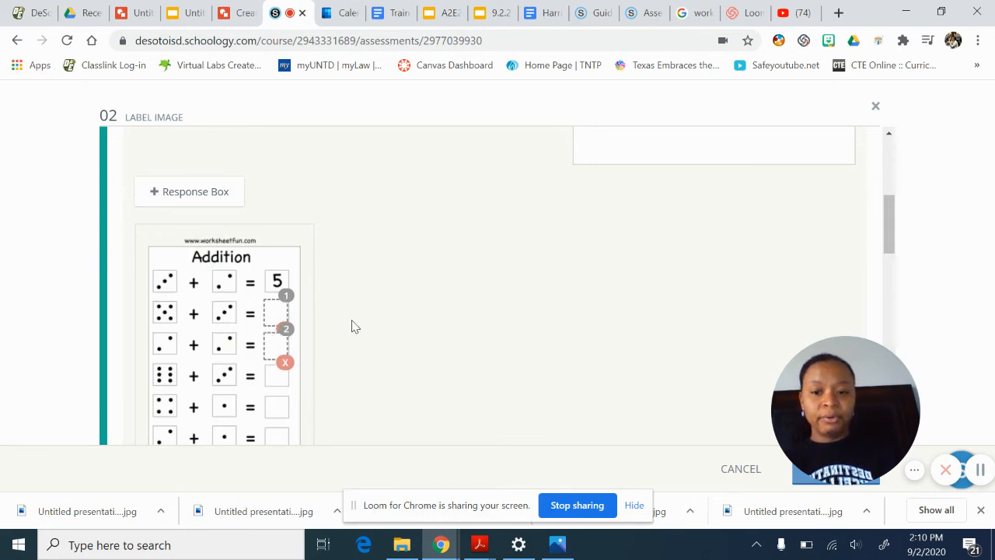
{"action": "left_click", "coordinate": [223, 201]}
{"action": "left_click_drag", "start_coordinate": [239, 253], "coordinate": [276, 378]}
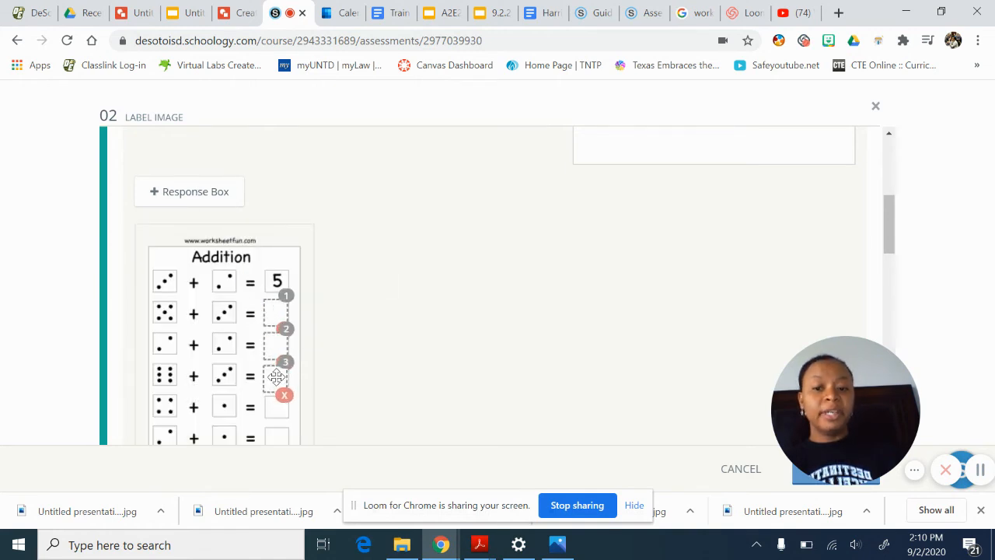
Add two more response boxes and place them over the answer squares of the fifth and sixth addition rows.
{"action": "left_click", "coordinate": [200, 209]}
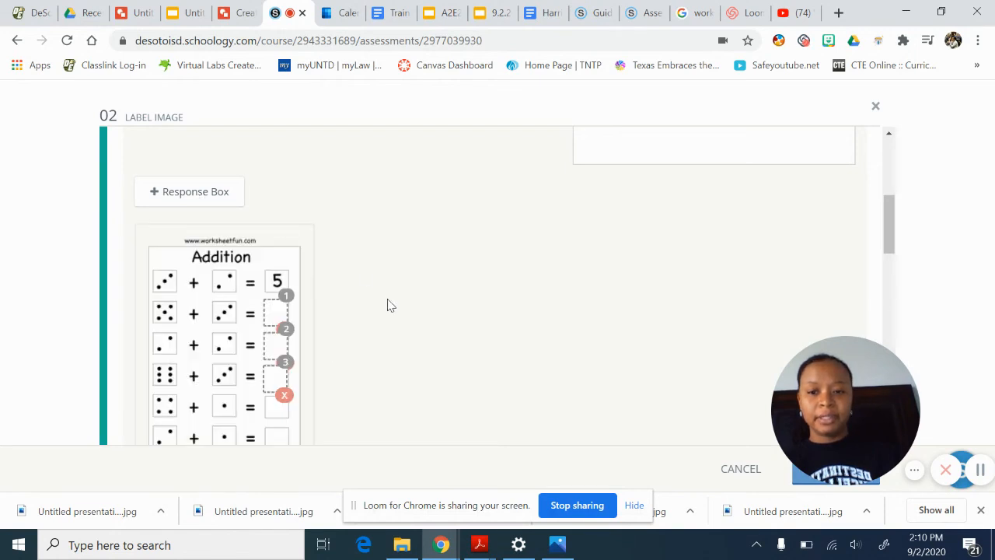
{"action": "scroll", "coordinate": [389, 304], "scroll_direction": "down", "scroll_amount": 1}
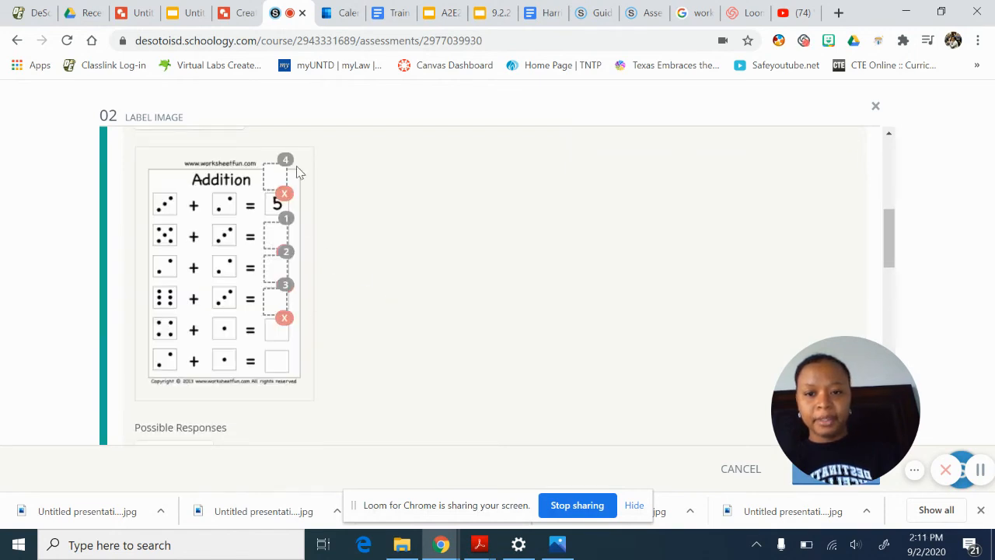
{"action": "left_click_drag", "start_coordinate": [280, 172], "coordinate": [276, 339]}
{"action": "left_click_drag", "start_coordinate": [288, 320], "coordinate": [283, 328]}
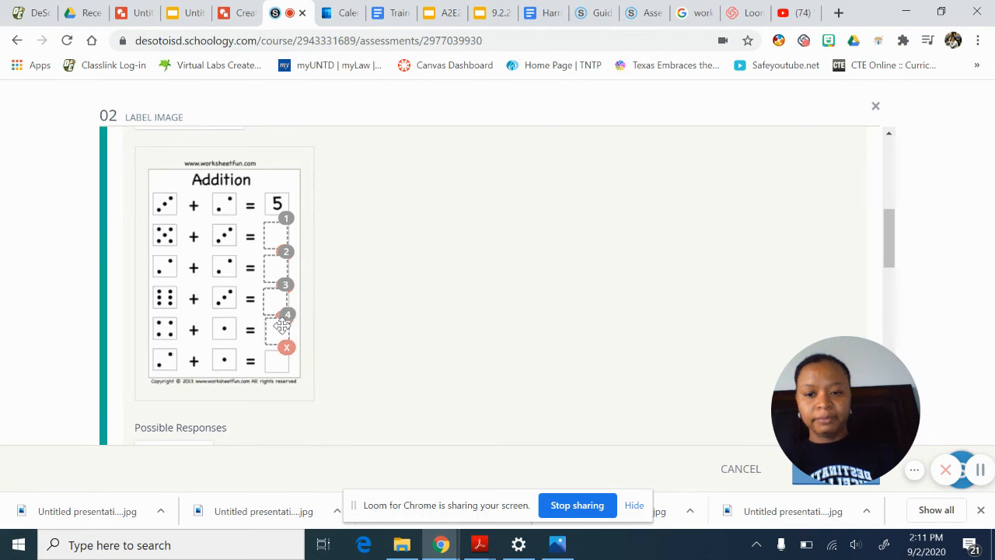
{"action": "scroll", "coordinate": [218, 157], "scroll_direction": "up", "scroll_amount": 1}
{"action": "left_click", "coordinate": [211, 139]}
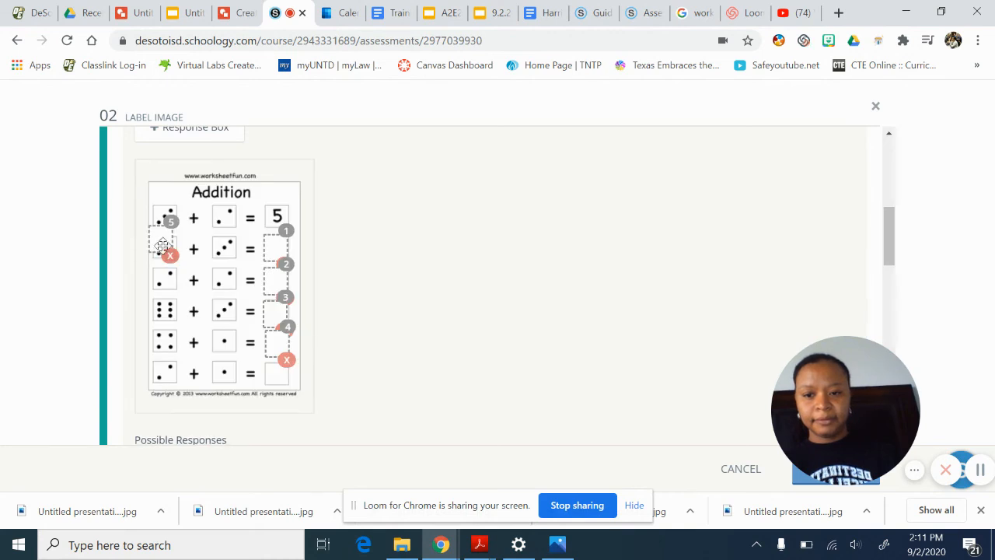
{"action": "left_click_drag", "start_coordinate": [166, 254], "coordinate": [283, 387]}
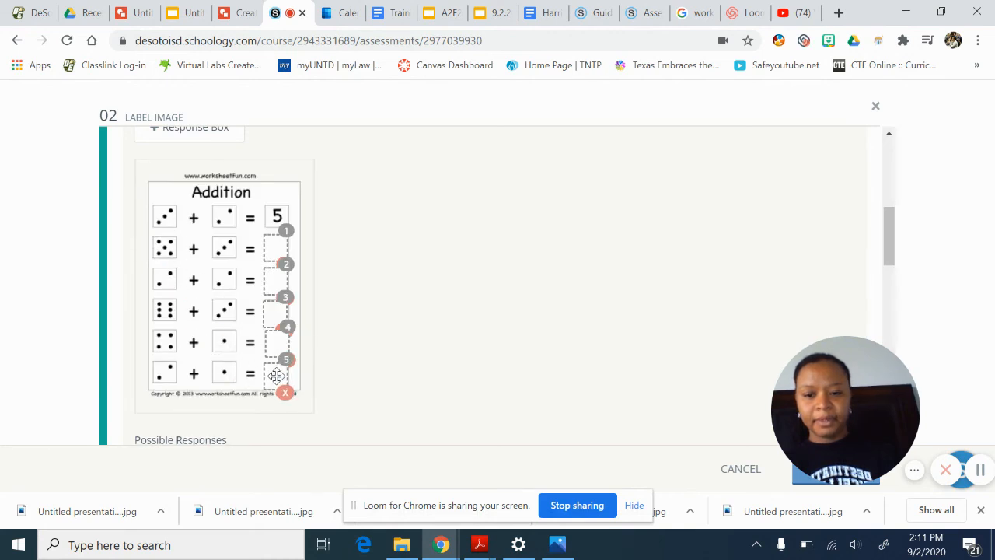
Add a possible response of 8 in font size 18 for the worksheet image.
{"action": "scroll", "coordinate": [378, 388], "scroll_direction": "down", "scroll_amount": 6}
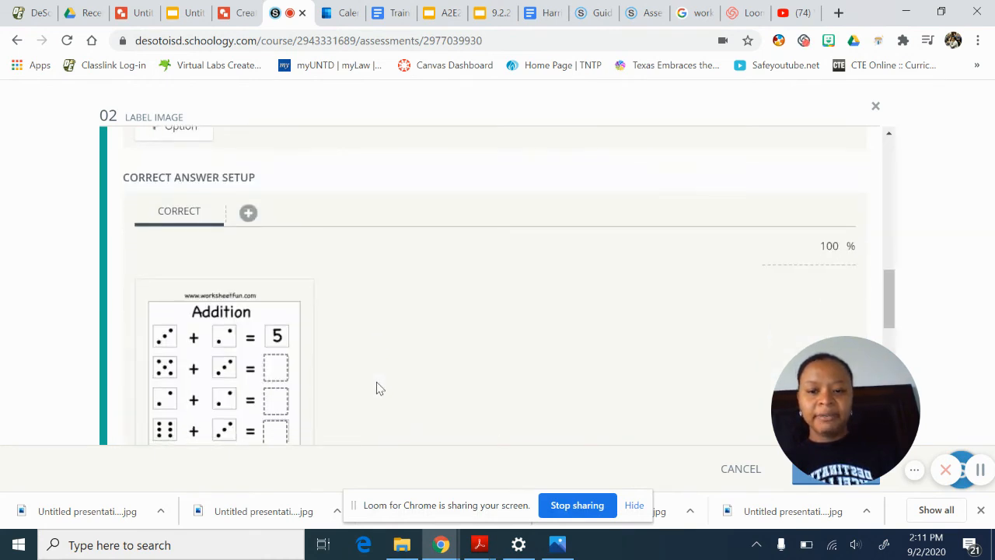
{"action": "scroll", "coordinate": [378, 387], "scroll_direction": "down", "scroll_amount": 1}
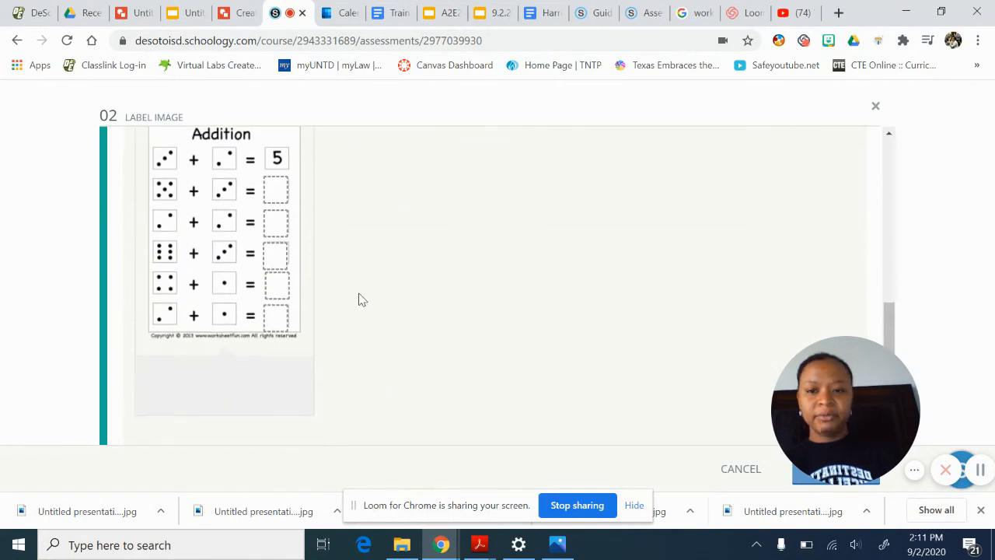
{"action": "scroll", "coordinate": [360, 299], "scroll_direction": "up", "scroll_amount": 5}
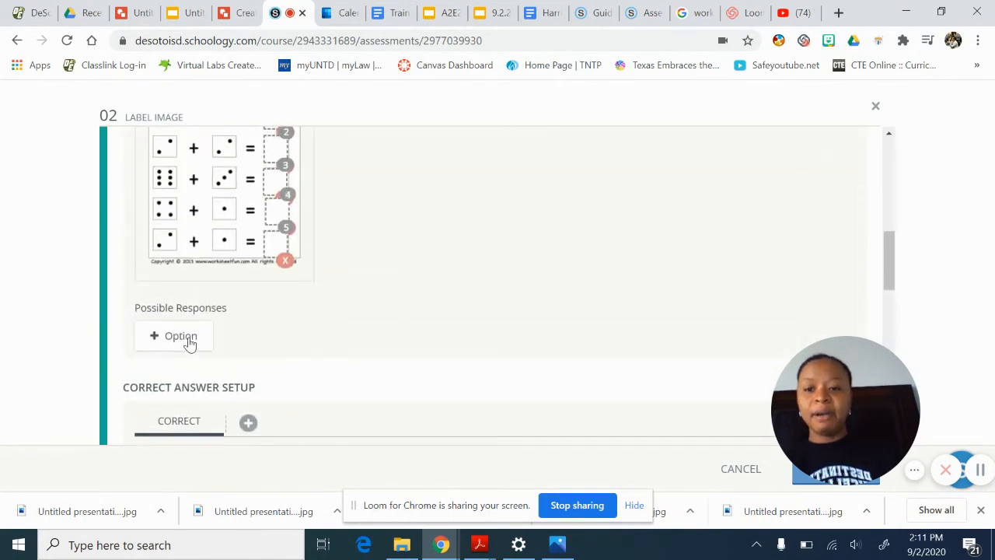
{"action": "left_click", "coordinate": [189, 338]}
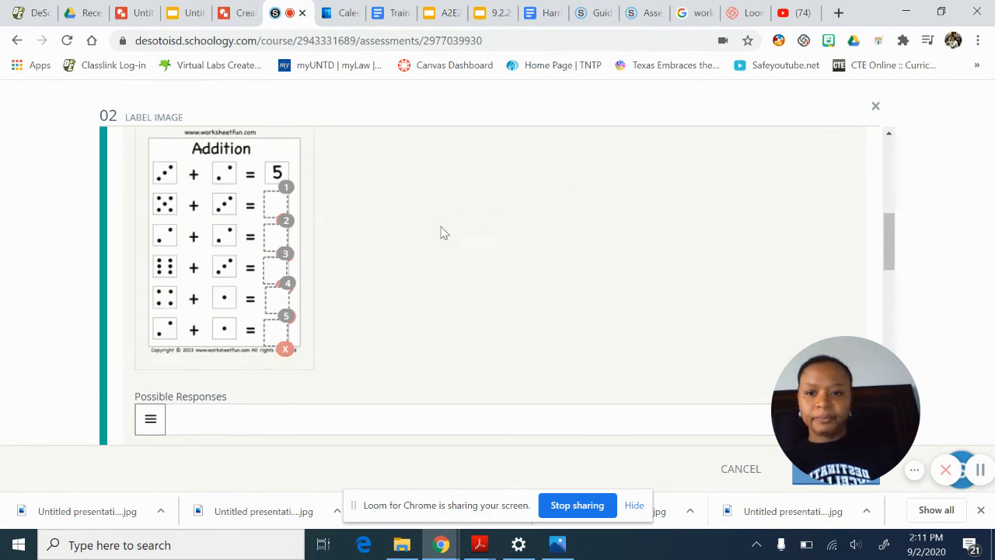
{"action": "left_click", "coordinate": [271, 428]}
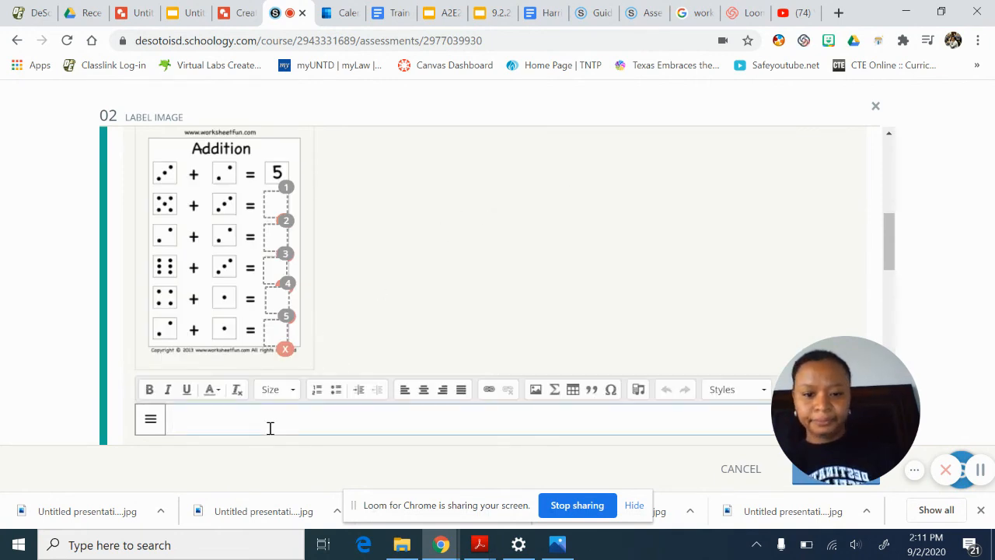
{"action": "left_click", "coordinate": [283, 392]}
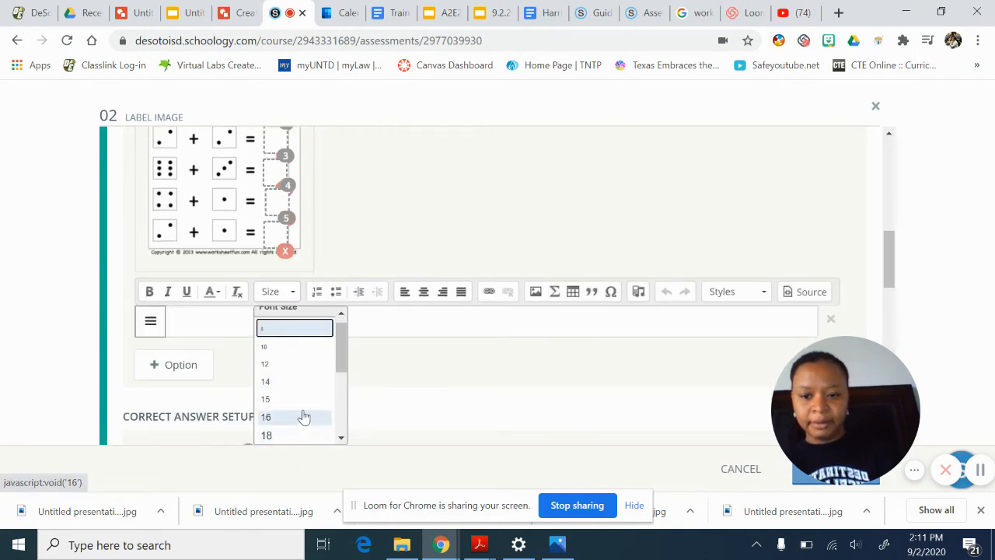
{"action": "left_click", "coordinate": [300, 434]}
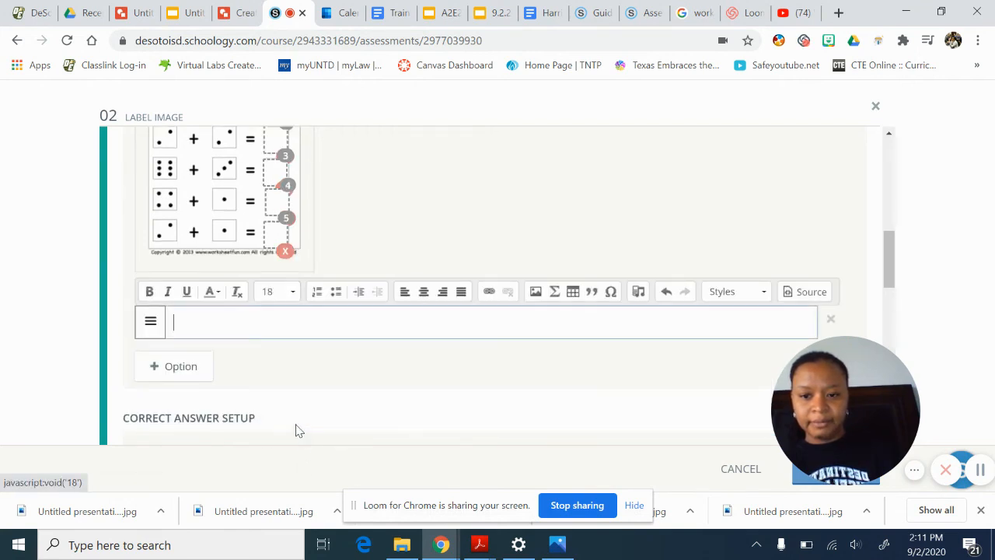
{"action": "type", "text": "8"}
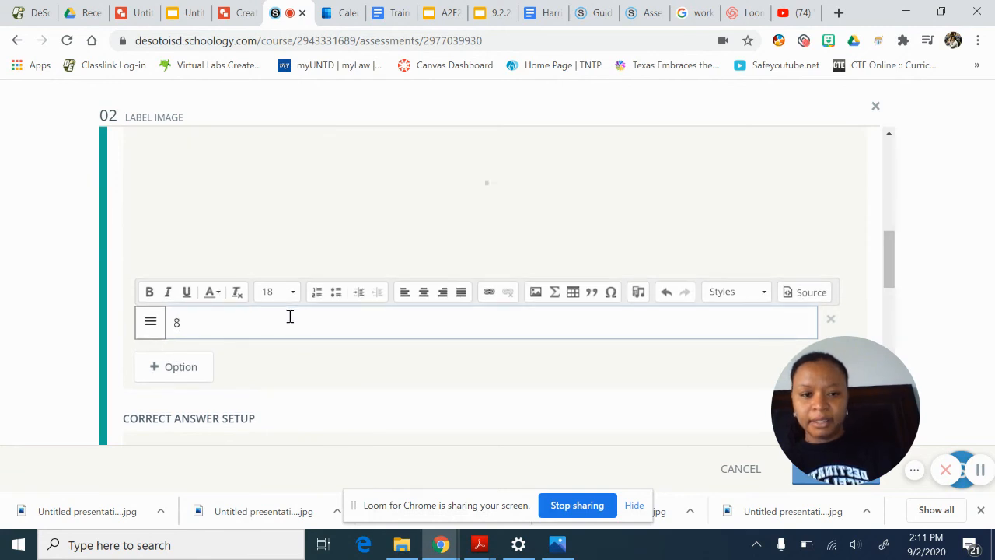
Add a second possible response of 4 in font size 18, followed by another option.
{"action": "left_click", "coordinate": [186, 366]}
{"action": "scroll", "coordinate": [261, 325], "scroll_direction": "up", "scroll_amount": 1}
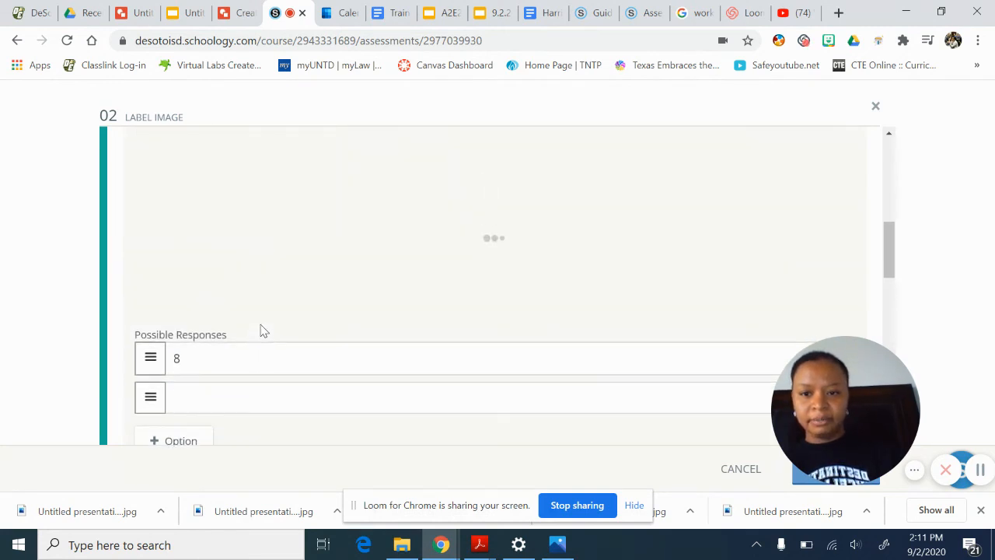
{"action": "left_click", "coordinate": [216, 391]}
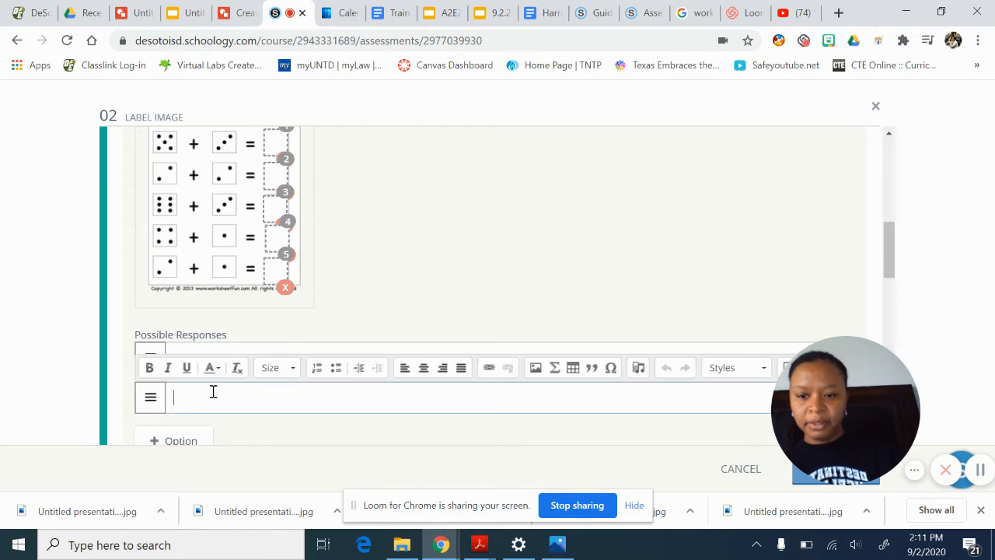
{"action": "left_click", "coordinate": [268, 372]}
{"action": "left_click", "coordinate": [277, 441]}
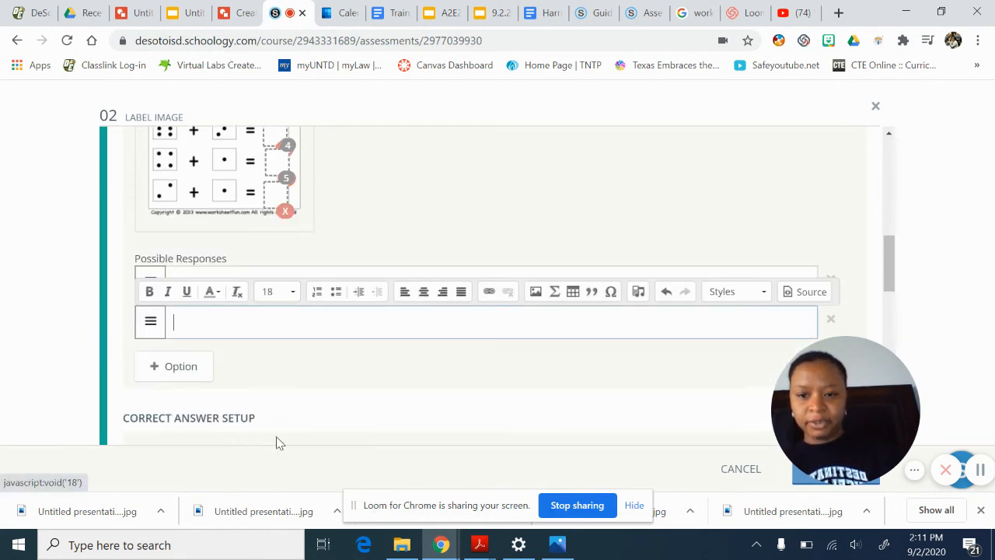
{"action": "left_click", "coordinate": [204, 367]}
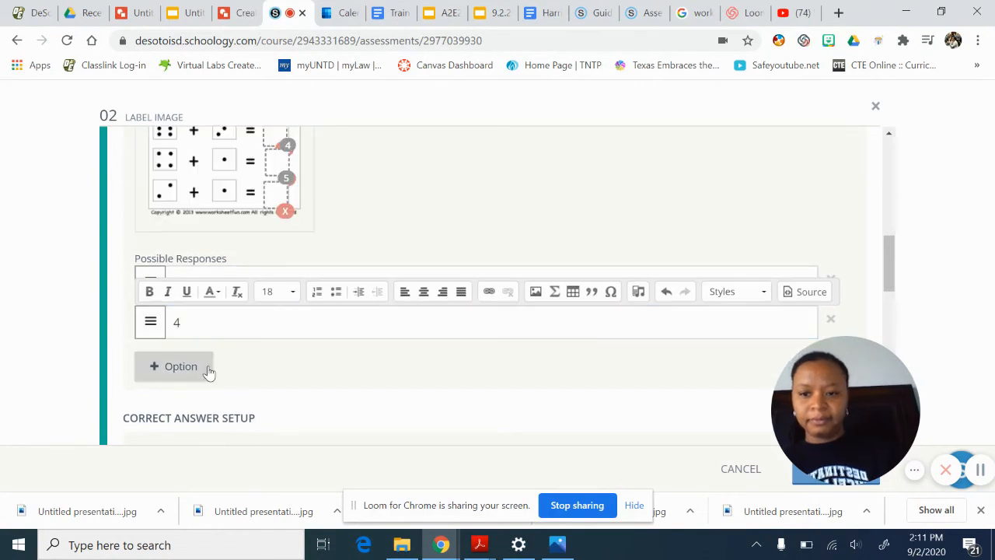
Fill in the third possible response as 9 in font size 18 and add a fourth response option.
{"action": "scroll", "coordinate": [304, 354], "scroll_direction": "up", "scroll_amount": 1}
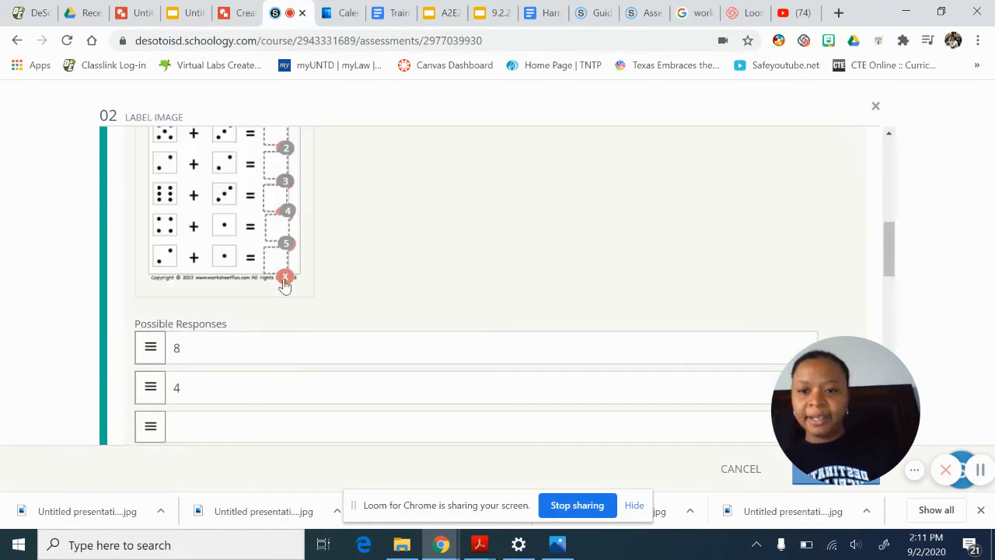
{"action": "scroll", "coordinate": [304, 343], "scroll_direction": "up", "scroll_amount": 1}
{"action": "scroll", "coordinate": [285, 287], "scroll_direction": "down", "scroll_amount": 1}
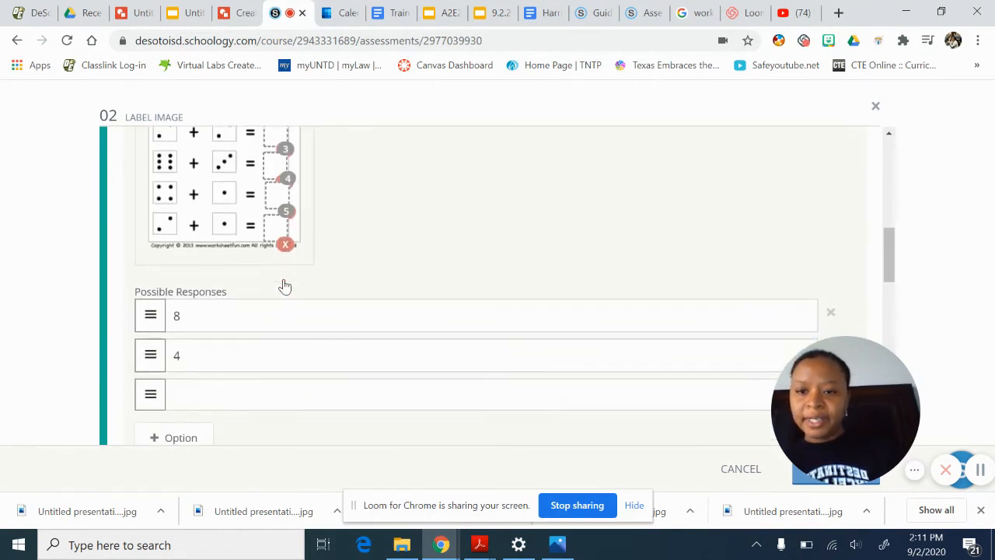
{"action": "left_click", "coordinate": [235, 391]}
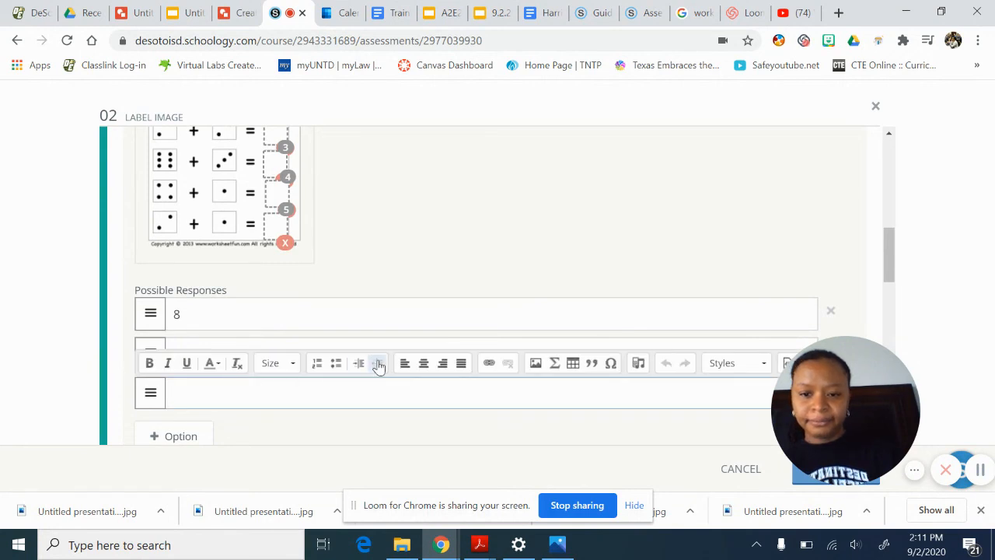
{"action": "left_click", "coordinate": [290, 364]}
{"action": "left_click", "coordinate": [287, 375]}
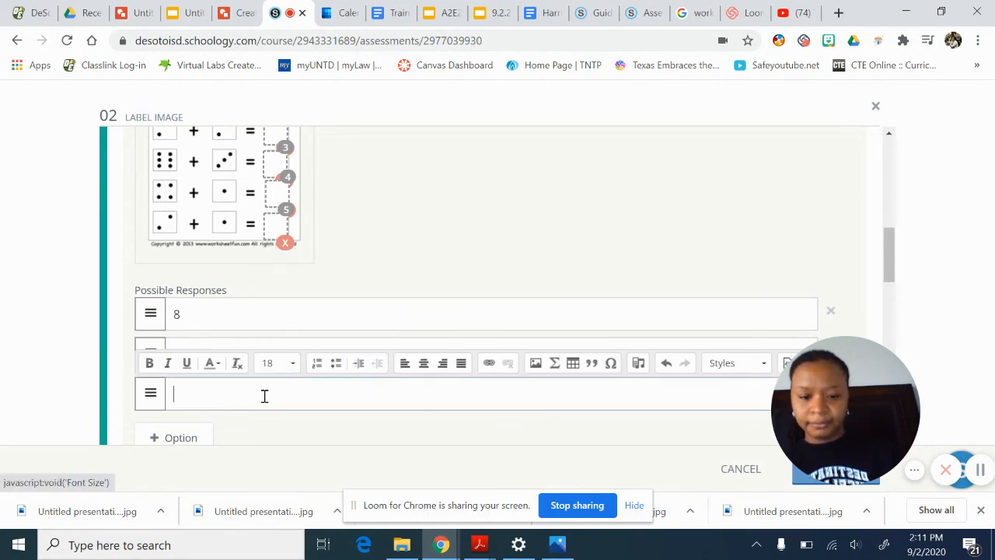
{"action": "type", "text": "9"}
{"action": "left_click", "coordinate": [187, 438]}
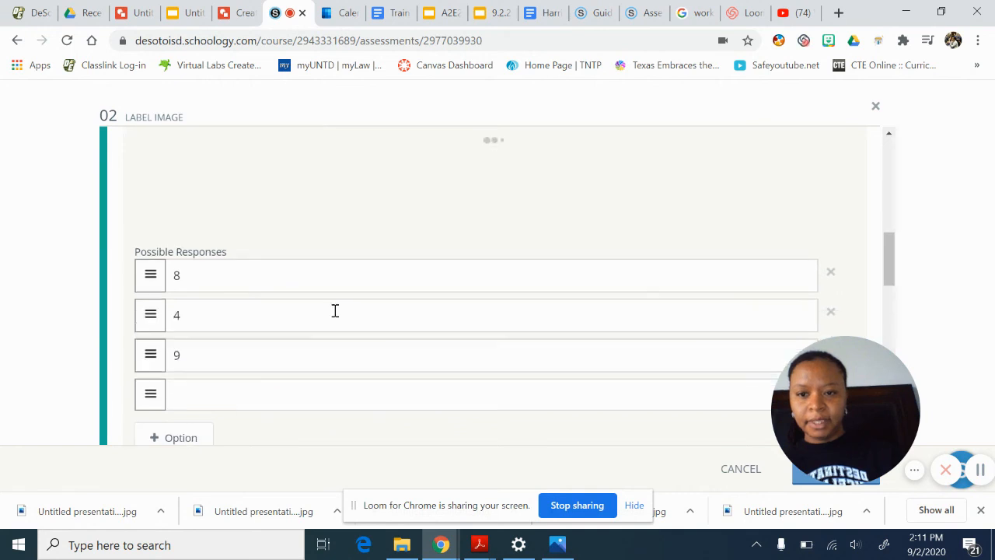
Fill in the fourth possible response as 5 in font size 18 and add a fifth response option.
{"action": "scroll", "coordinate": [334, 240], "scroll_direction": "down", "scroll_amount": 2}
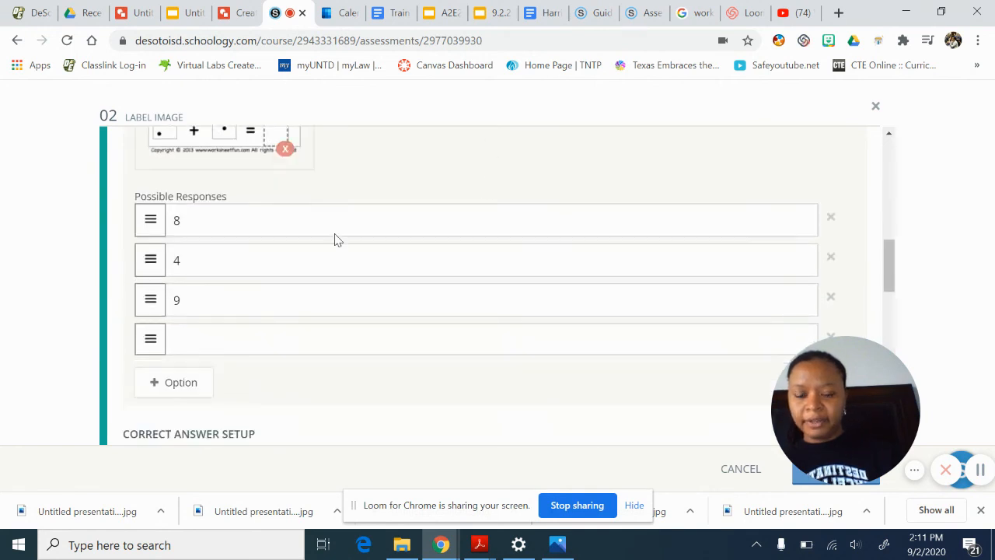
{"action": "left_click", "coordinate": [234, 329]}
{"action": "left_click", "coordinate": [287, 308]}
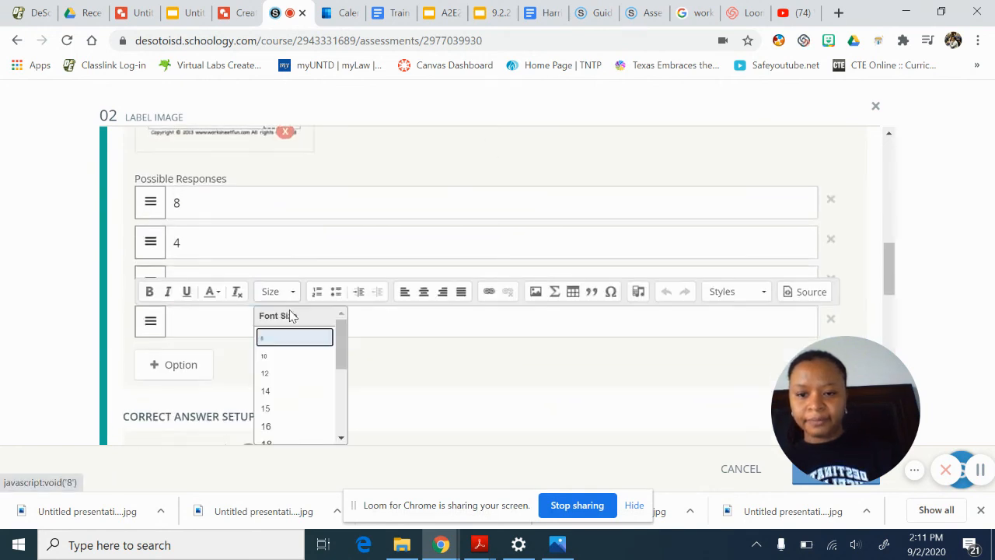
{"action": "left_click", "coordinate": [287, 444]}
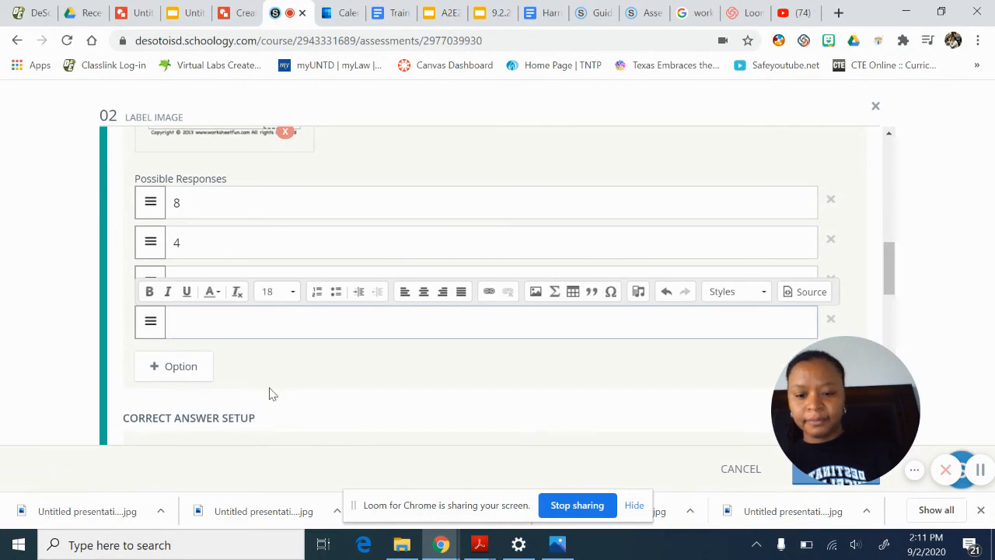
{"action": "left_click", "coordinate": [179, 366]}
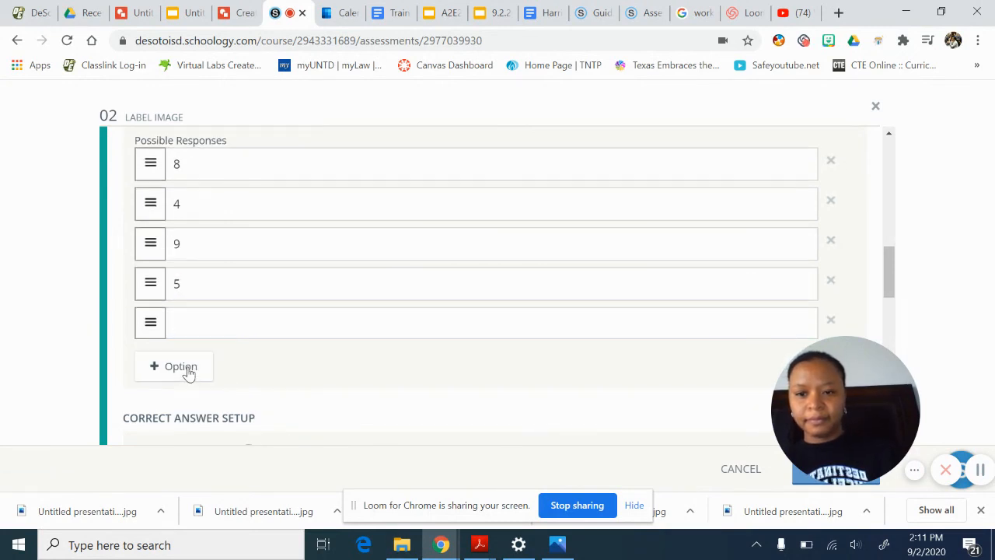
Fill in the fifth possible response as 3 in font size 18.
{"action": "left_click", "coordinate": [207, 322]}
{"action": "left_click", "coordinate": [283, 295]}
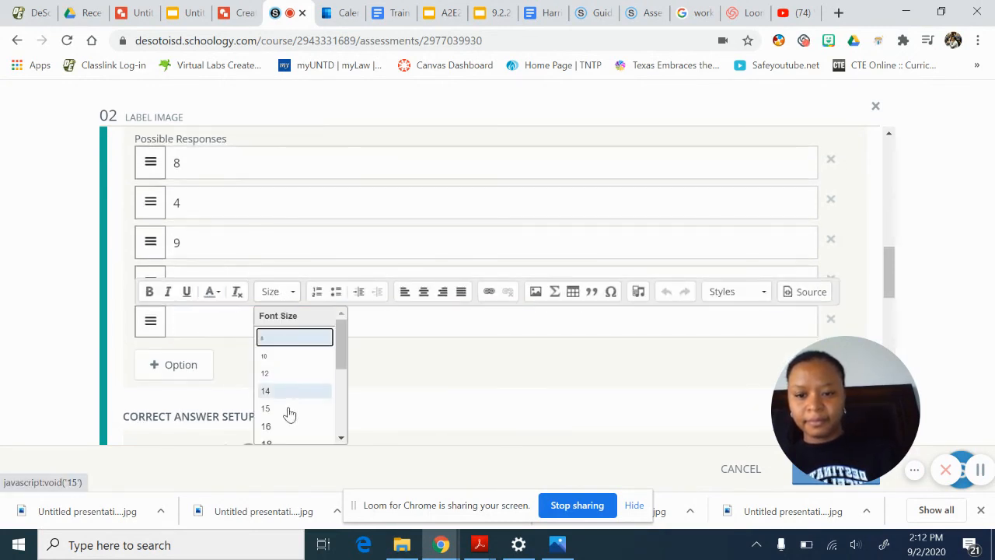
{"action": "left_click", "coordinate": [287, 444]}
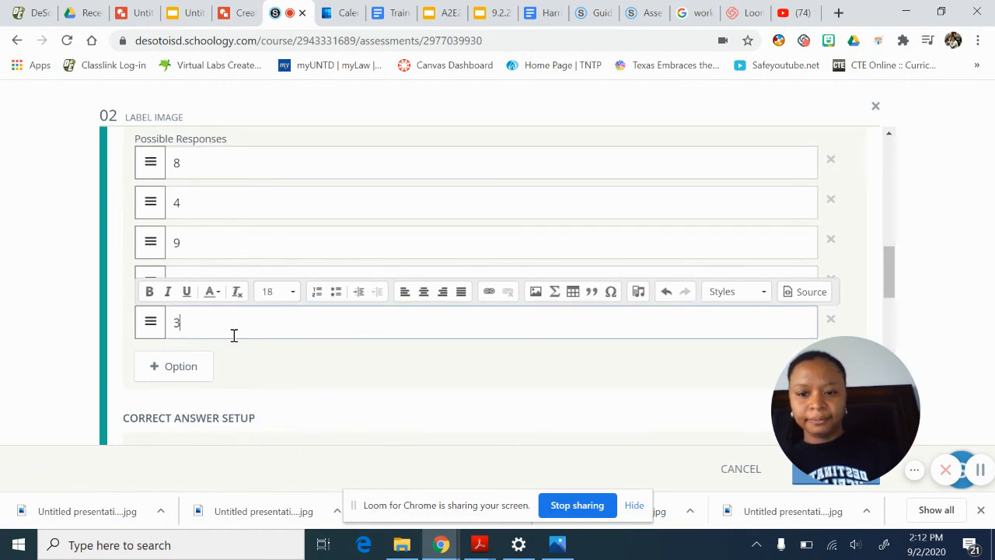
{"action": "scroll", "coordinate": [392, 375], "scroll_direction": "up", "scroll_amount": 1}
{"action": "left_click", "coordinate": [393, 402]}
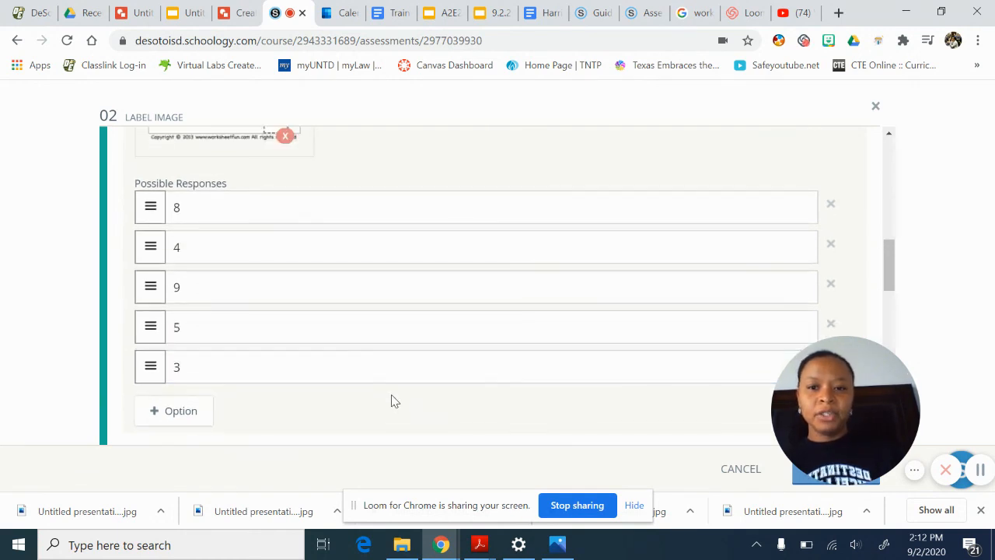
Set the correct answers by placing 8, 4, 9, 5 and 3 in the boxes of the second through sixth addition rows.
{"action": "scroll", "coordinate": [393, 402], "scroll_direction": "down", "scroll_amount": 1}
{"action": "scroll", "coordinate": [393, 399], "scroll_direction": "down", "scroll_amount": 1}
{"action": "scroll", "coordinate": [393, 400], "scroll_direction": "up", "scroll_amount": 3}
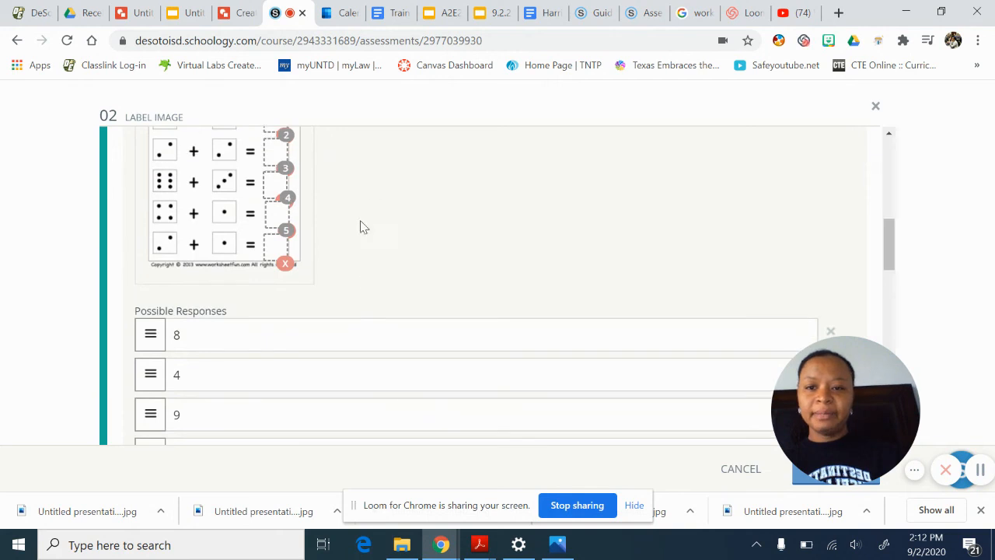
{"action": "scroll", "coordinate": [368, 278], "scroll_direction": "down", "scroll_amount": 2}
{"action": "scroll", "coordinate": [368, 278], "scroll_direction": "down", "scroll_amount": 7}
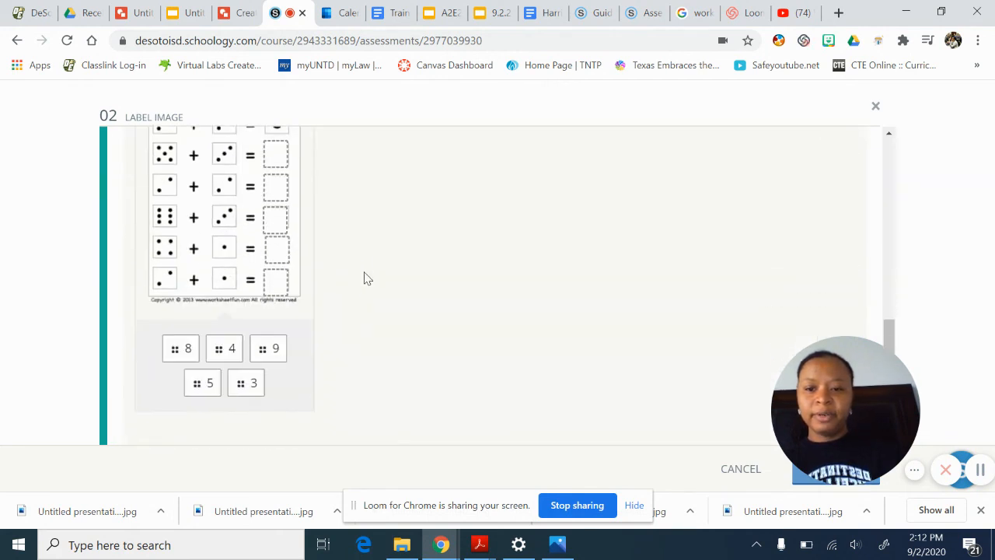
{"action": "scroll", "coordinate": [367, 278], "scroll_direction": "up", "scroll_amount": 1}
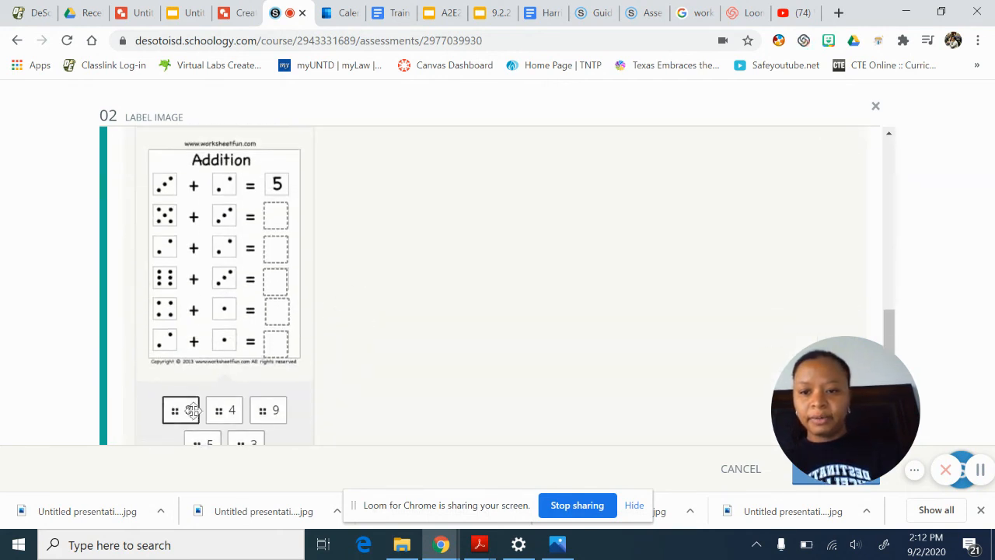
{"action": "left_click_drag", "start_coordinate": [187, 410], "coordinate": [276, 202]}
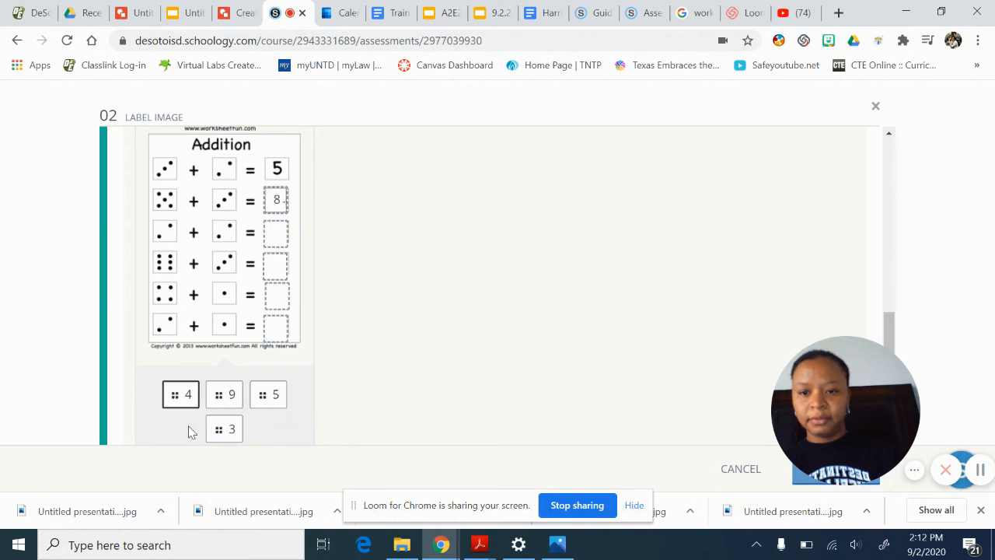
{"action": "left_click_drag", "start_coordinate": [178, 393], "coordinate": [266, 239]}
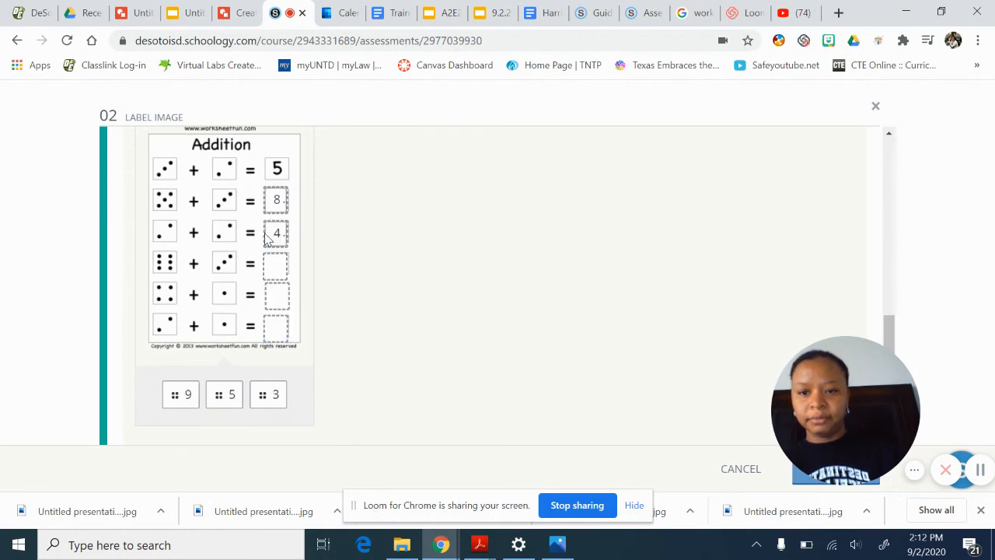
{"action": "left_click_drag", "start_coordinate": [224, 395], "coordinate": [277, 268]}
{"action": "left_click_drag", "start_coordinate": [222, 394], "coordinate": [273, 330]}
Set the question's scoring type to Partial Match with a penalty score of 20.
{"action": "scroll", "coordinate": [385, 334], "scroll_direction": "down", "scroll_amount": 5}
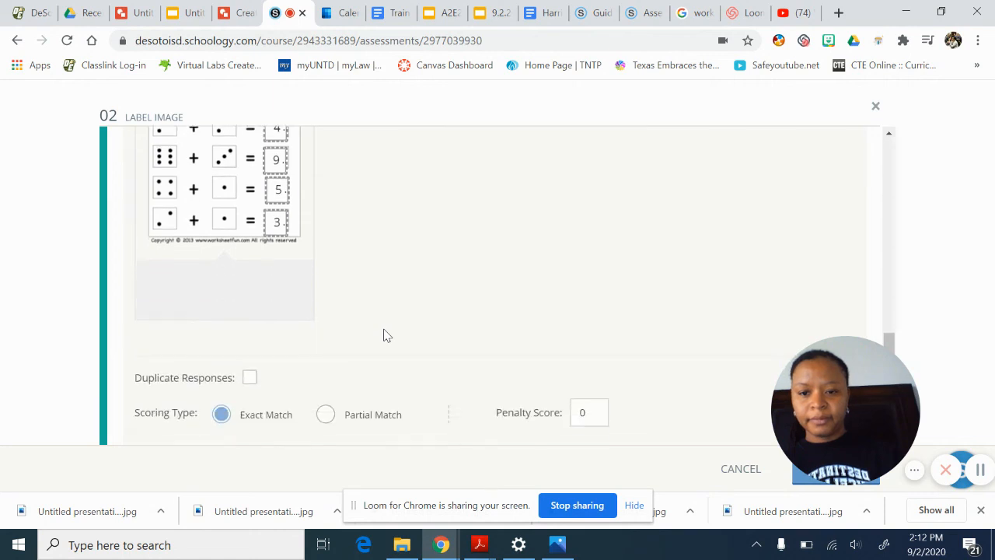
{"action": "scroll", "coordinate": [278, 371], "scroll_direction": "up", "scroll_amount": 3}
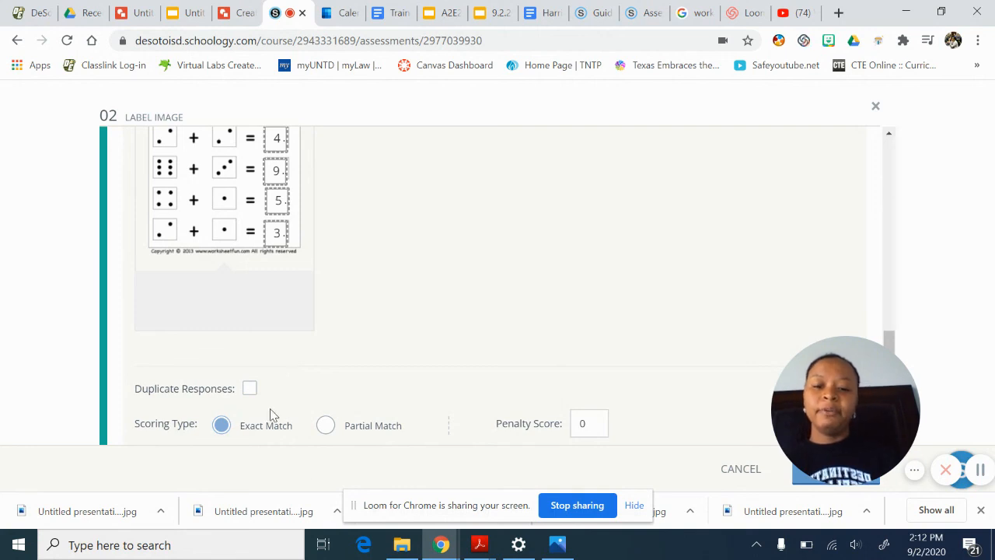
{"action": "left_click", "coordinate": [325, 426]}
{"action": "scroll", "coordinate": [324, 360], "scroll_direction": "up", "scroll_amount": 3}
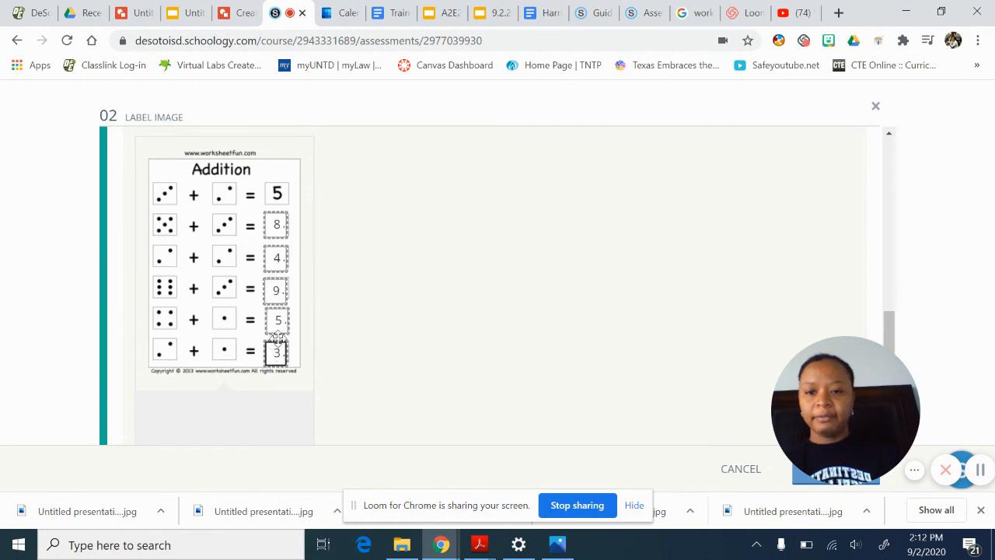
{"action": "scroll", "coordinate": [438, 340], "scroll_direction": "down", "scroll_amount": 2}
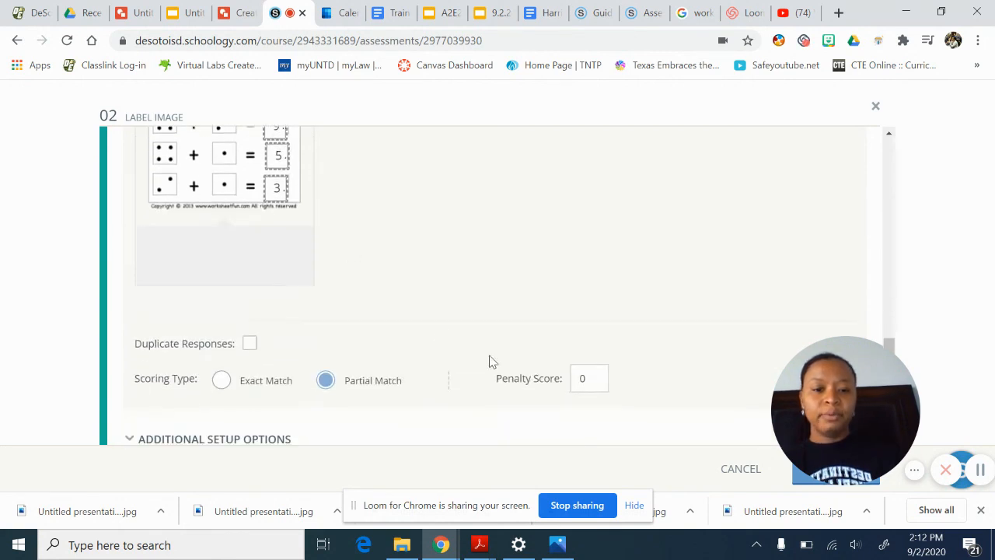
{"action": "left_click", "coordinate": [580, 380]}
{"action": "type", "text": "2"}
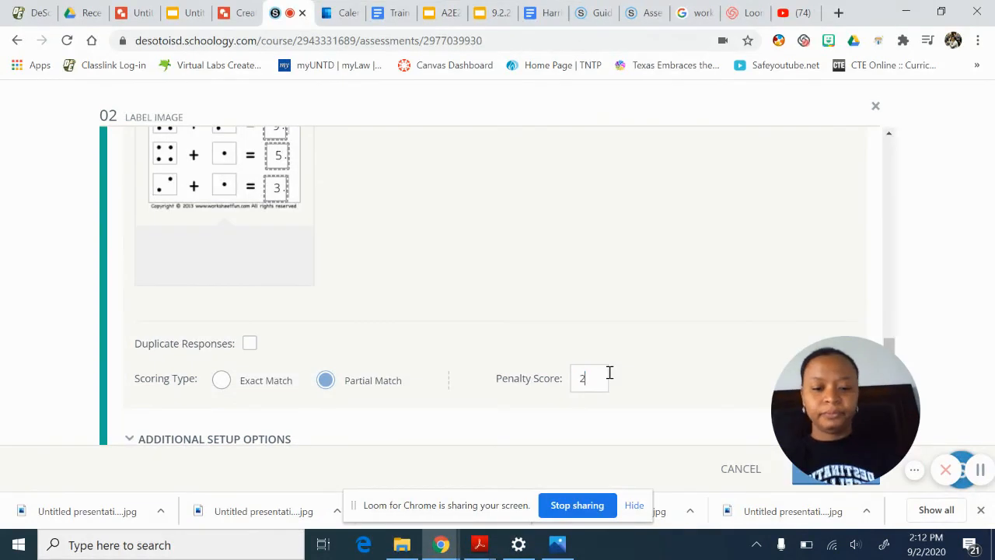
{"action": "type", "text": "0"}
Start aligning learning objectives and browse to the Grade 2 standards in the Texas Essential Knowledge and Skills for Mathematics (2012).
{"action": "scroll", "coordinate": [627, 338], "scroll_direction": "down", "scroll_amount": 3}
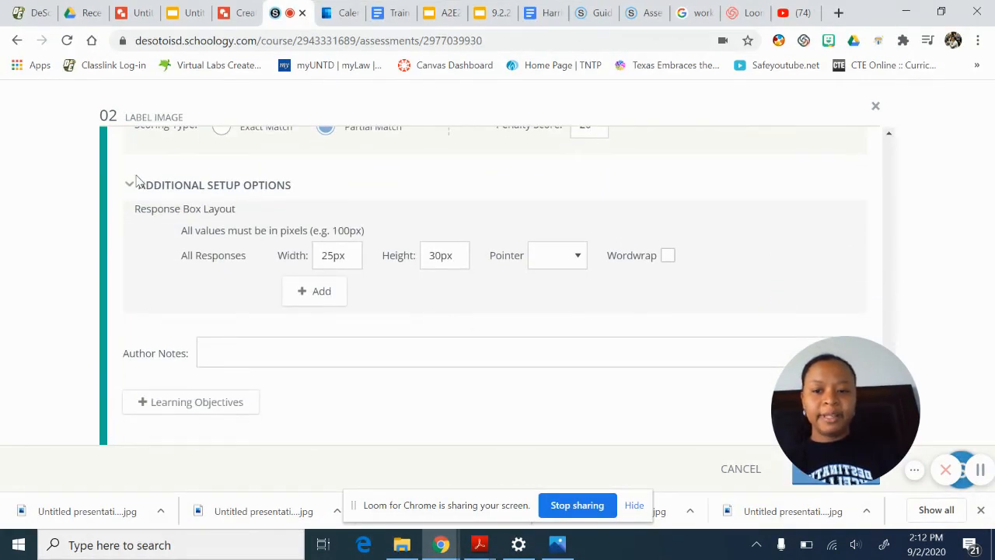
{"action": "left_click", "coordinate": [193, 410]}
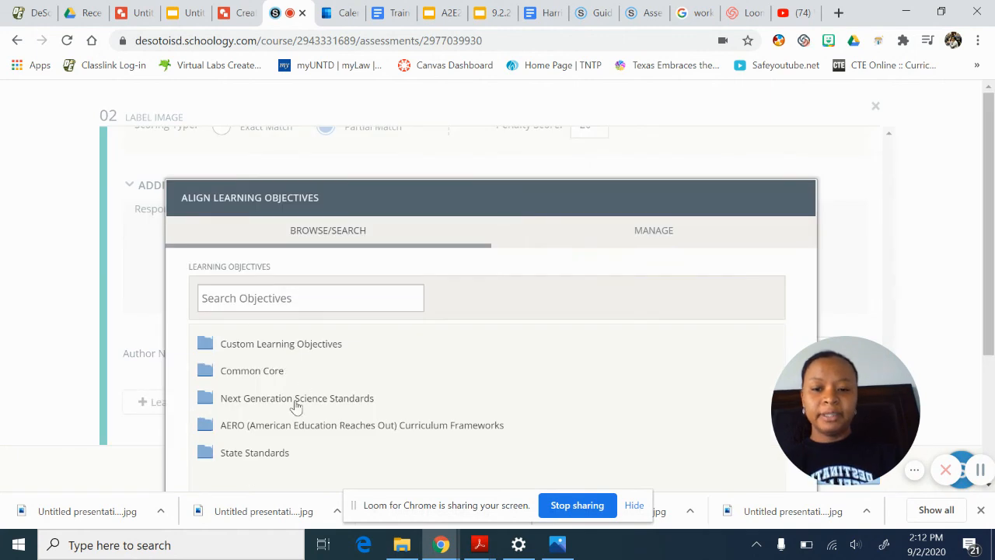
{"action": "left_click", "coordinate": [256, 455]}
{"action": "scroll", "coordinate": [258, 435], "scroll_direction": "down", "scroll_amount": 3}
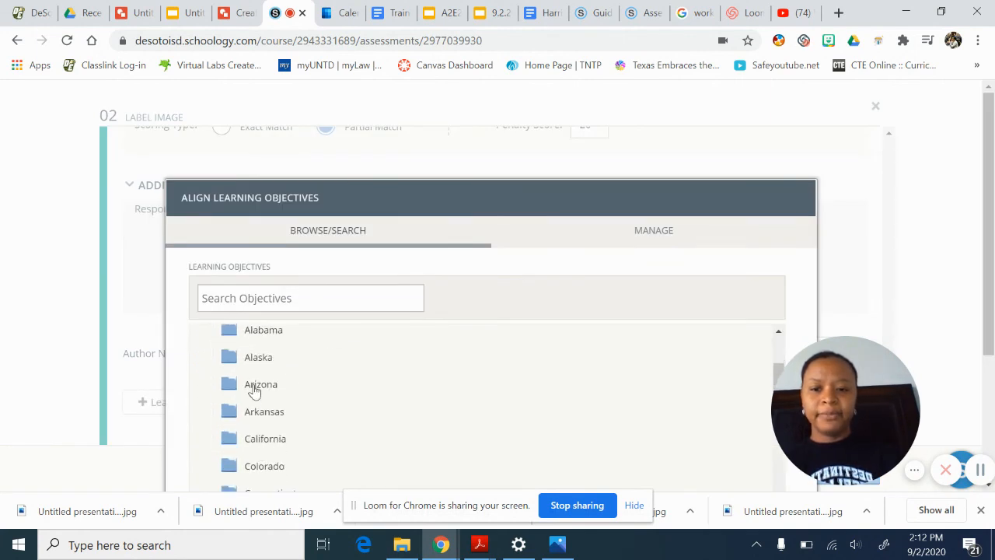
{"action": "scroll", "coordinate": [253, 397], "scroll_direction": "up", "scroll_amount": 2}
{"action": "left_click", "coordinate": [256, 429]}
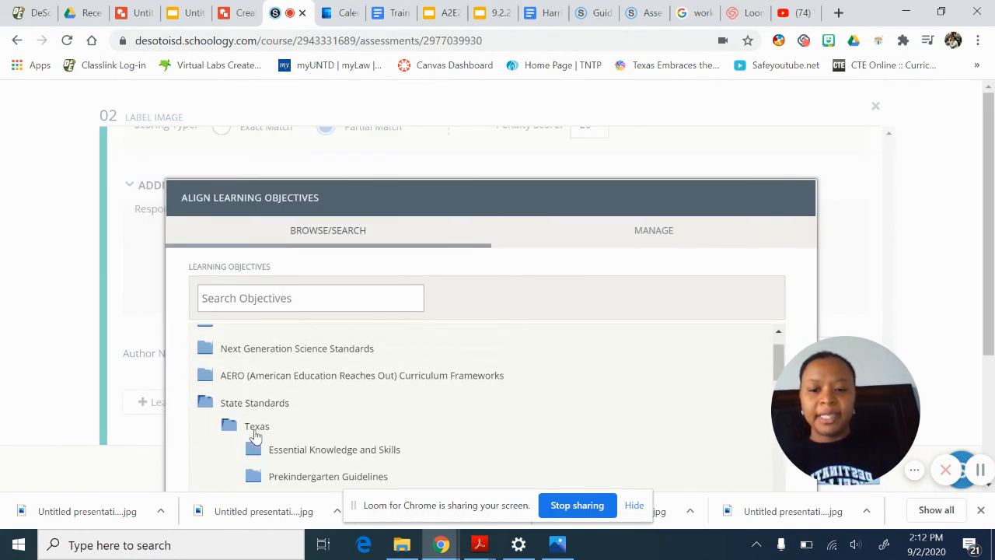
{"action": "scroll", "coordinate": [256, 434], "scroll_direction": "down", "scroll_amount": 2}
{"action": "left_click", "coordinate": [287, 347]}
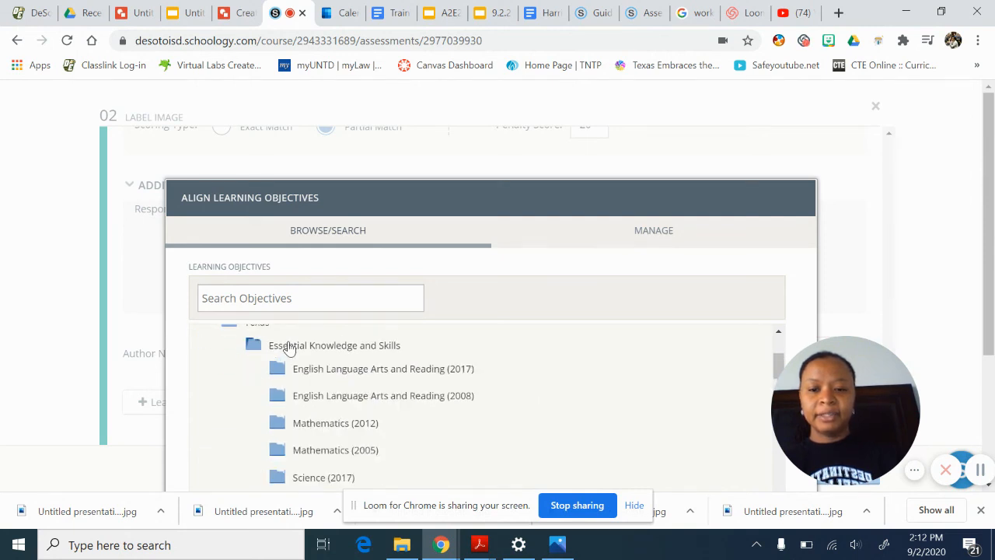
{"action": "left_click", "coordinate": [302, 432]}
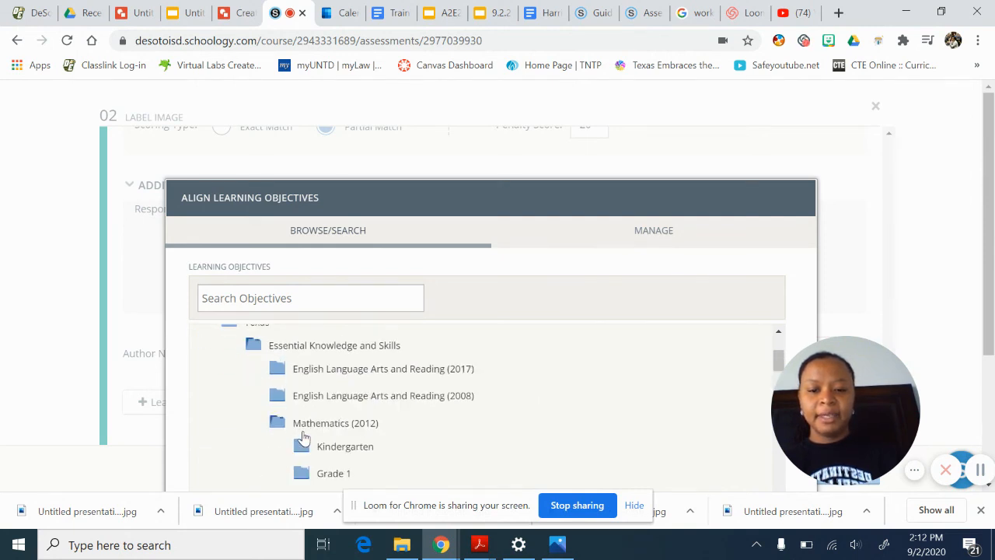
{"action": "scroll", "coordinate": [304, 438], "scroll_direction": "down", "scroll_amount": 2}
{"action": "left_click", "coordinate": [308, 399]}
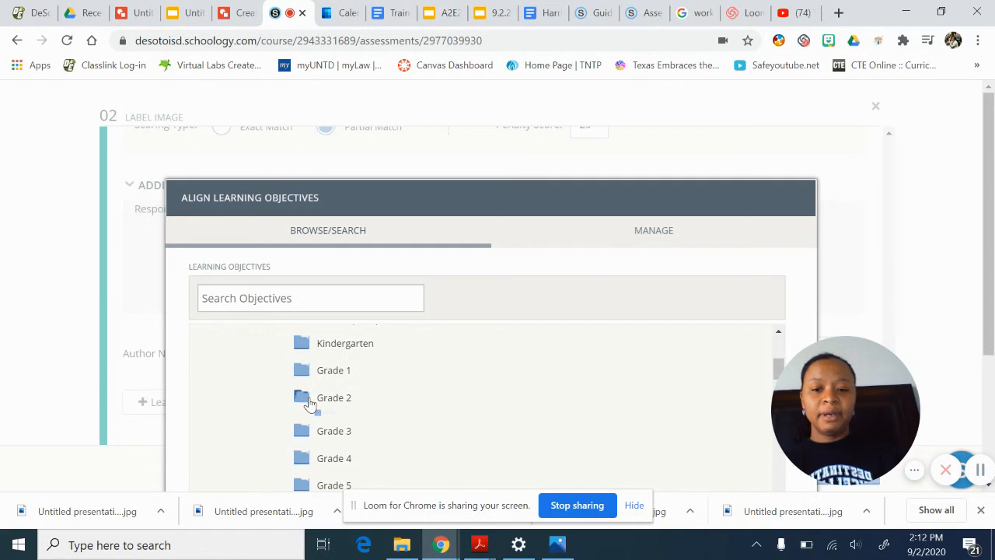
Select objective MA.2.2.A under MA.2.2 and align it with the question.
{"action": "scroll", "coordinate": [311, 402], "scroll_direction": "down", "scroll_amount": 3}
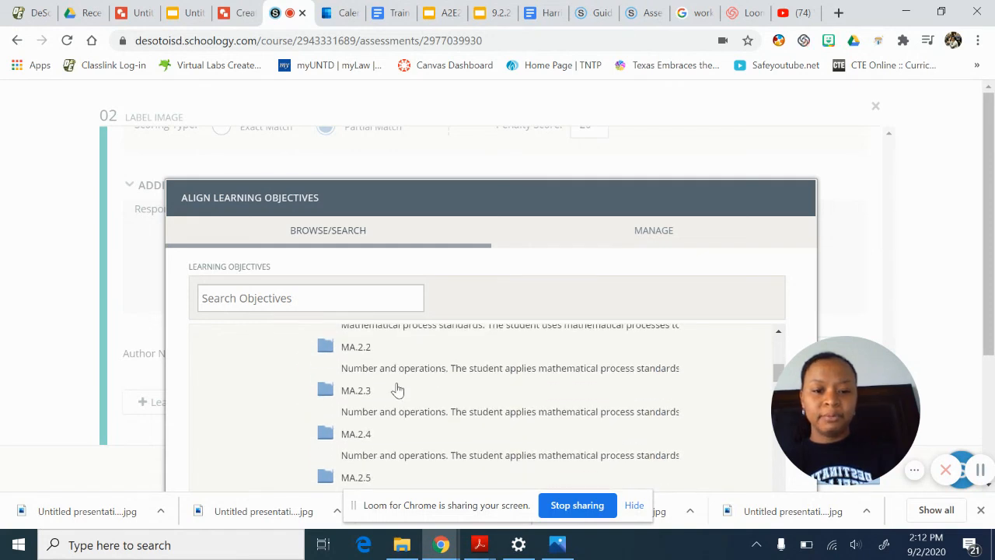
{"action": "left_click", "coordinate": [354, 373]}
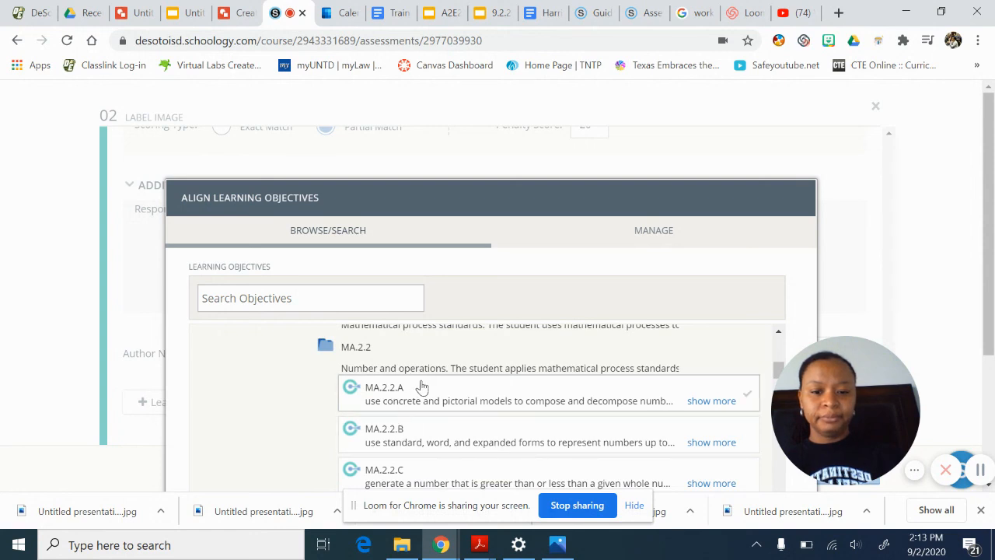
{"action": "scroll", "coordinate": [450, 397], "scroll_direction": "down", "scroll_amount": 3}
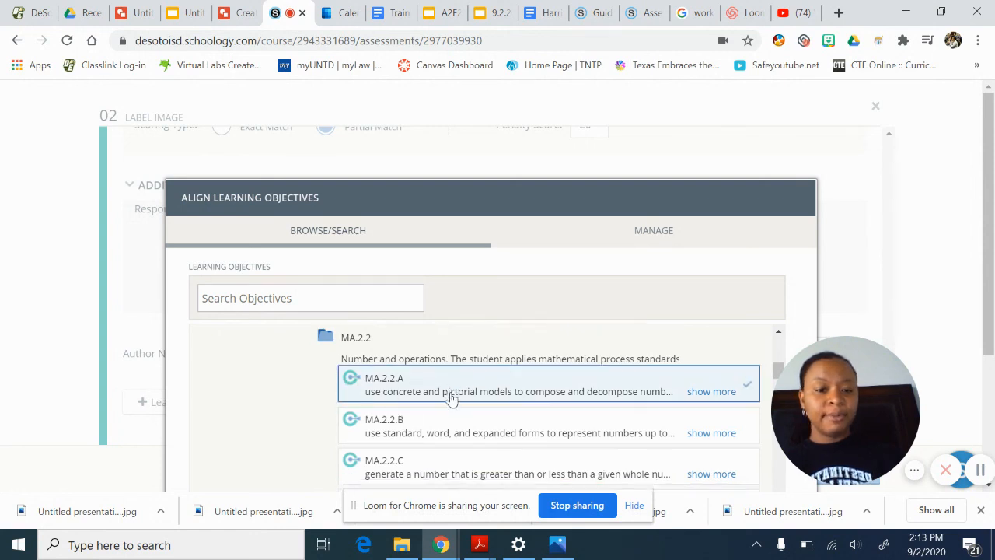
{"action": "scroll", "coordinate": [467, 412], "scroll_direction": "down", "scroll_amount": 15}
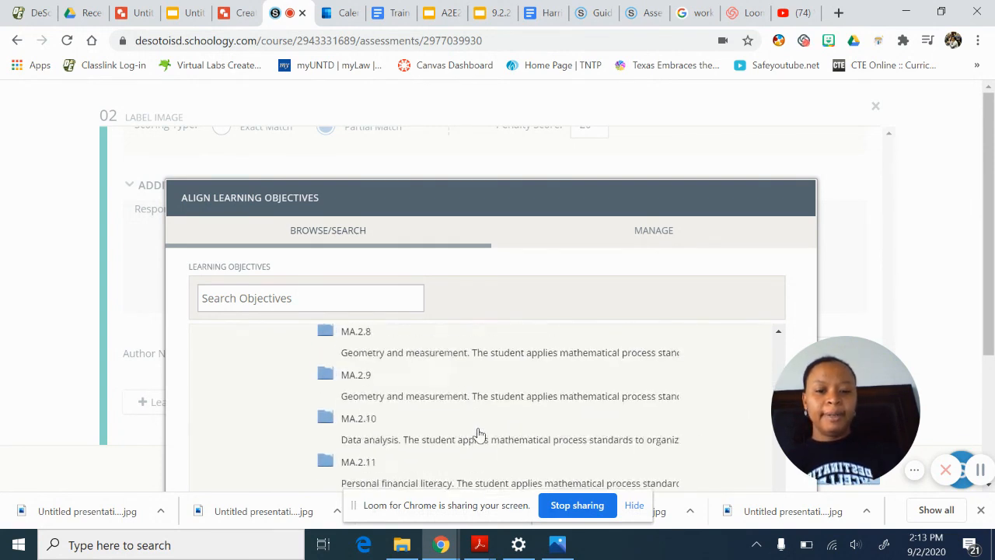
{"action": "scroll", "coordinate": [806, 296], "scroll_direction": "down", "scroll_amount": 3}
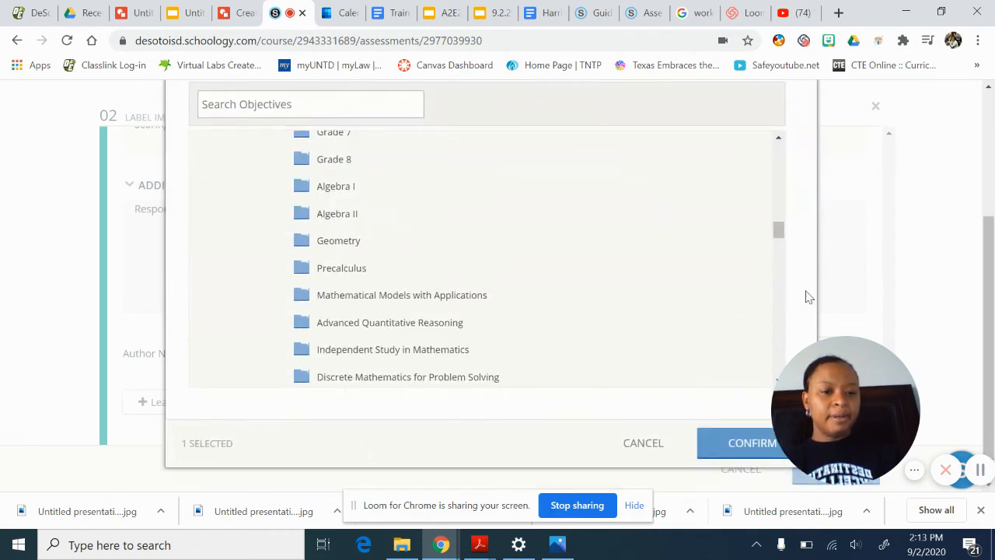
{"action": "left_click", "coordinate": [766, 447]}
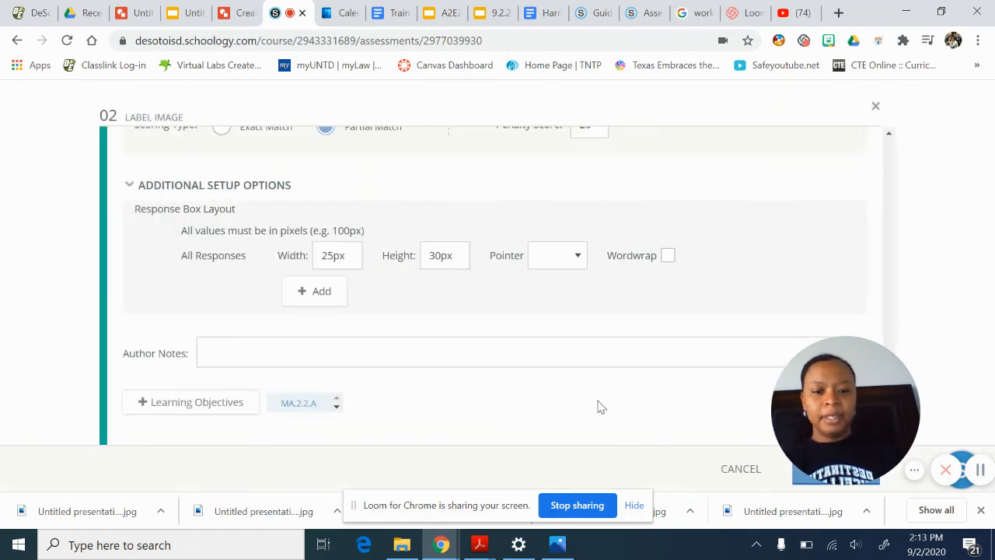
Save the Label Image question with its aligned learning objective to the assessment.
{"action": "left_click_drag", "start_coordinate": [395, 436], "coordinate": [84, 432]}
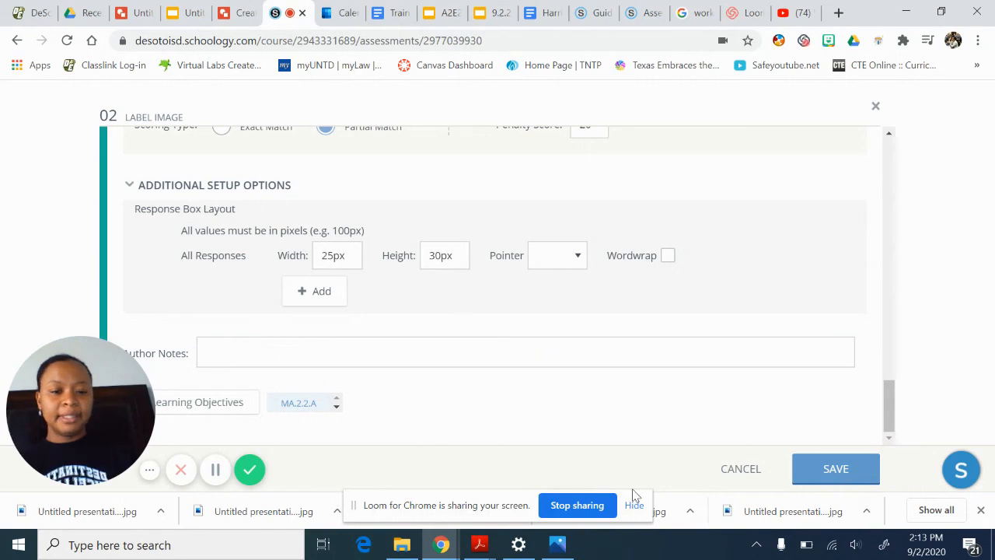
{"action": "left_click", "coordinate": [836, 469]}
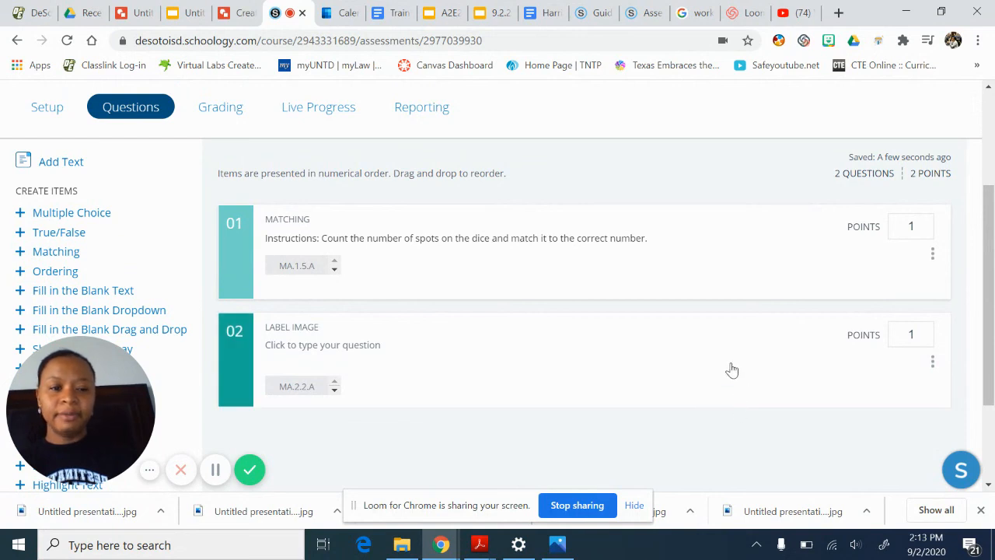
Reopen the saved Label Image question and preview its addition worksheet, checking the empty answer boxes and the draggable number labels.
{"action": "left_click", "coordinate": [698, 353]}
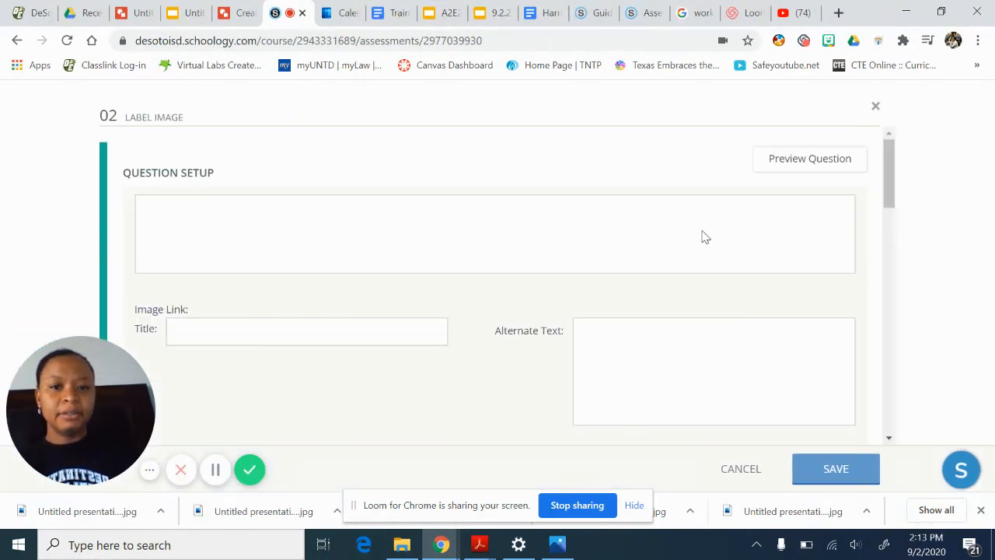
{"action": "left_click", "coordinate": [797, 166]}
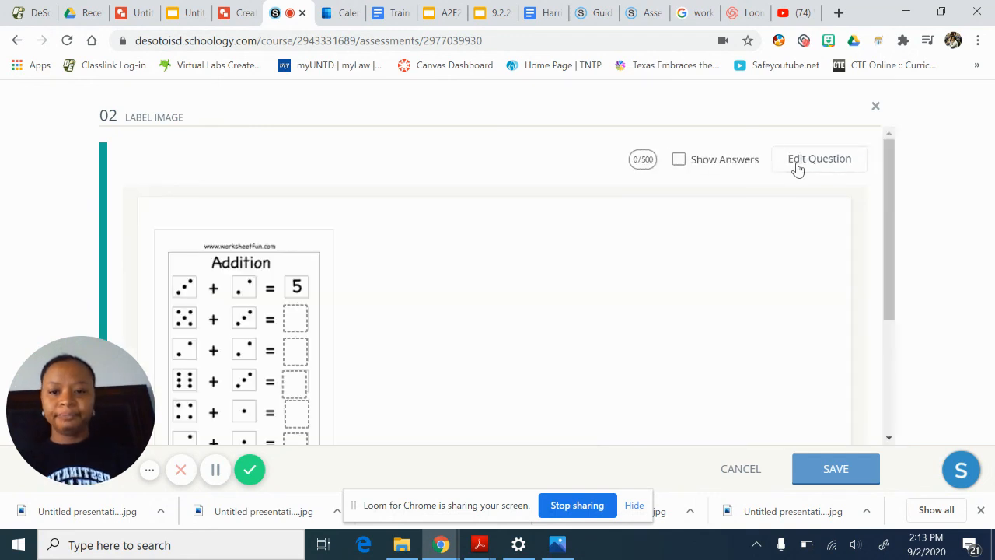
{"action": "scroll", "coordinate": [591, 256], "scroll_direction": "down", "scroll_amount": 2}
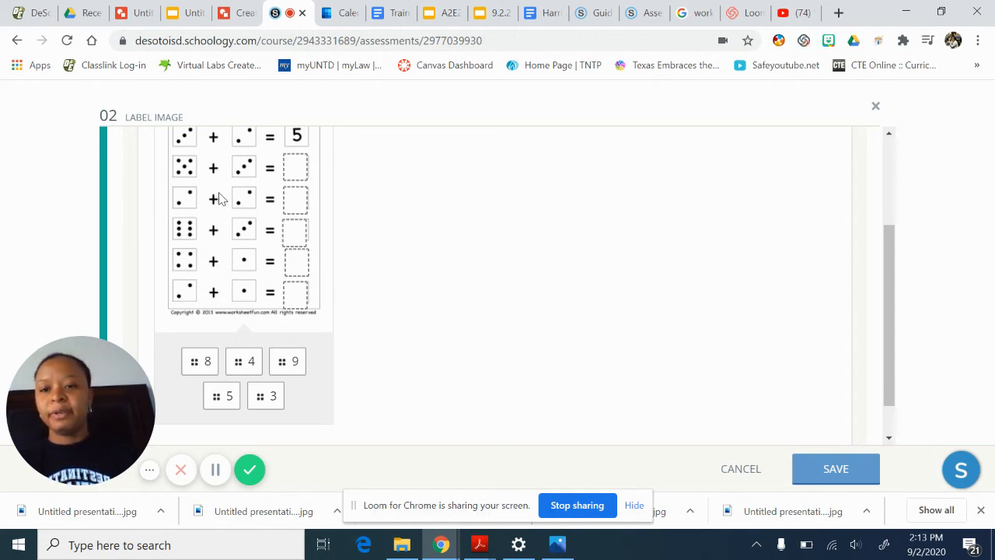
{"action": "scroll", "coordinate": [432, 223], "scroll_direction": "up", "scroll_amount": 2}
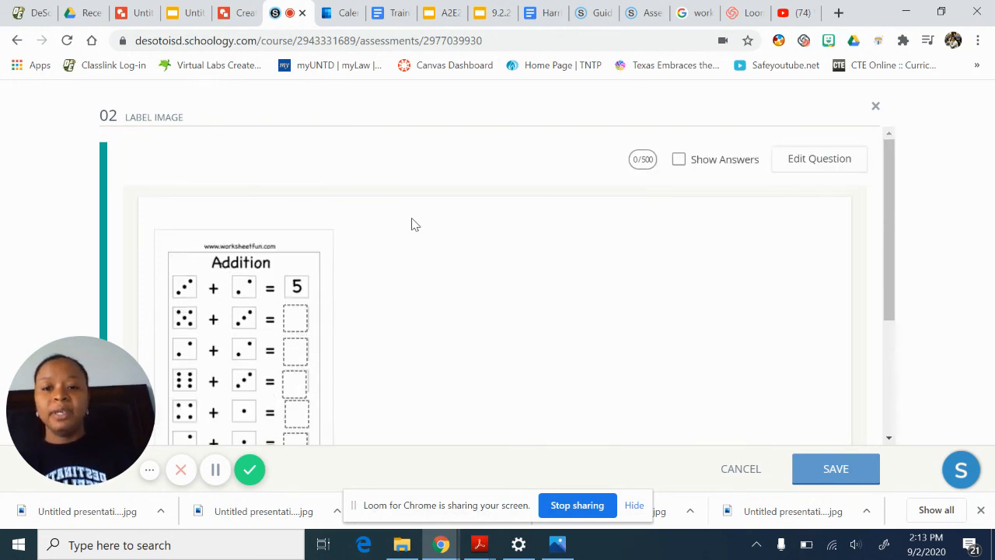
{"action": "scroll", "coordinate": [361, 339], "scroll_direction": "down", "scroll_amount": 1}
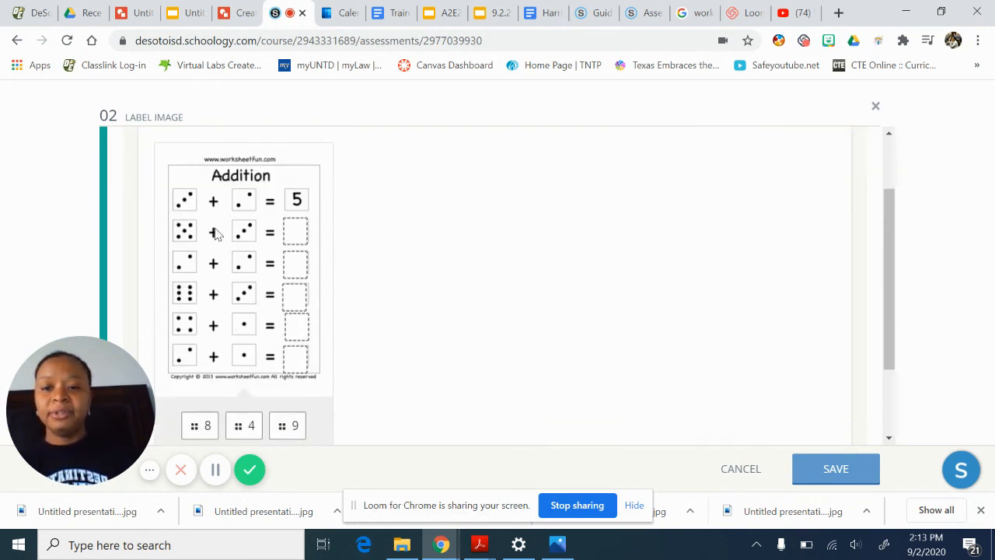